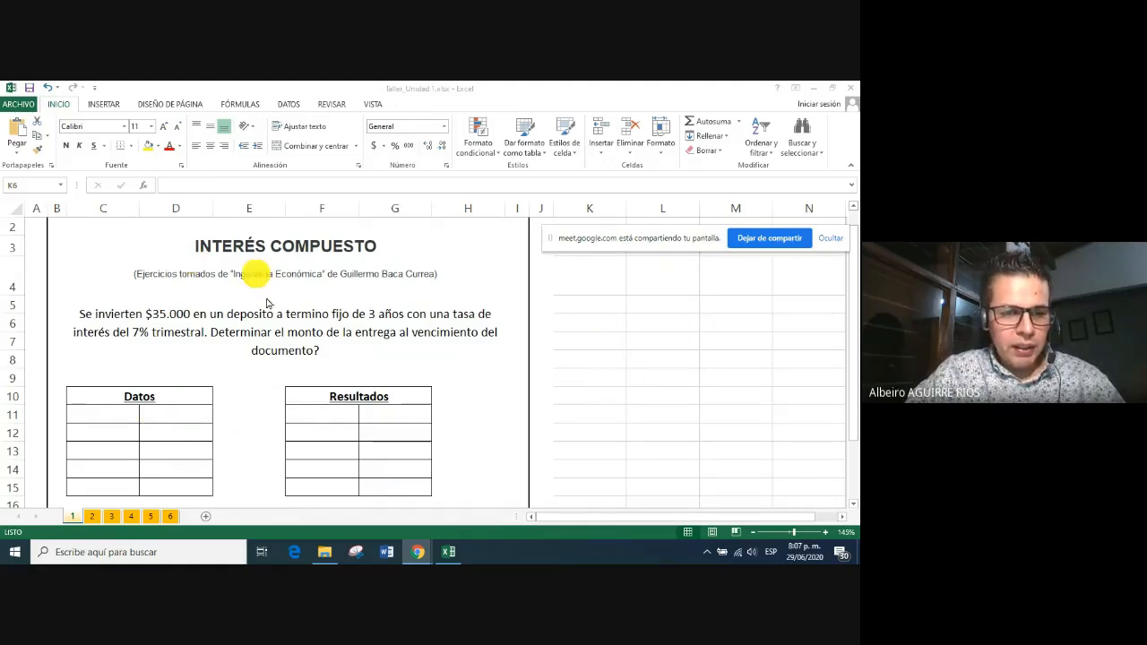
{"action": "left_click", "coordinate": [91, 394]}
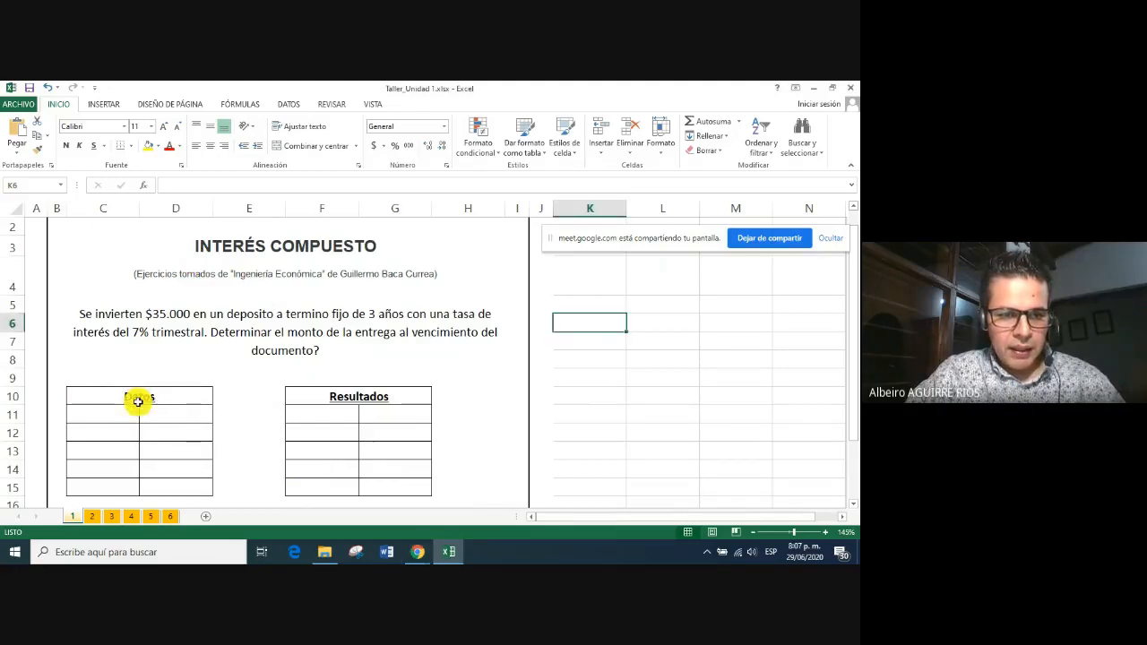
{"action": "left_click_drag", "start_coordinate": [90, 391], "coordinate": [189, 492]}
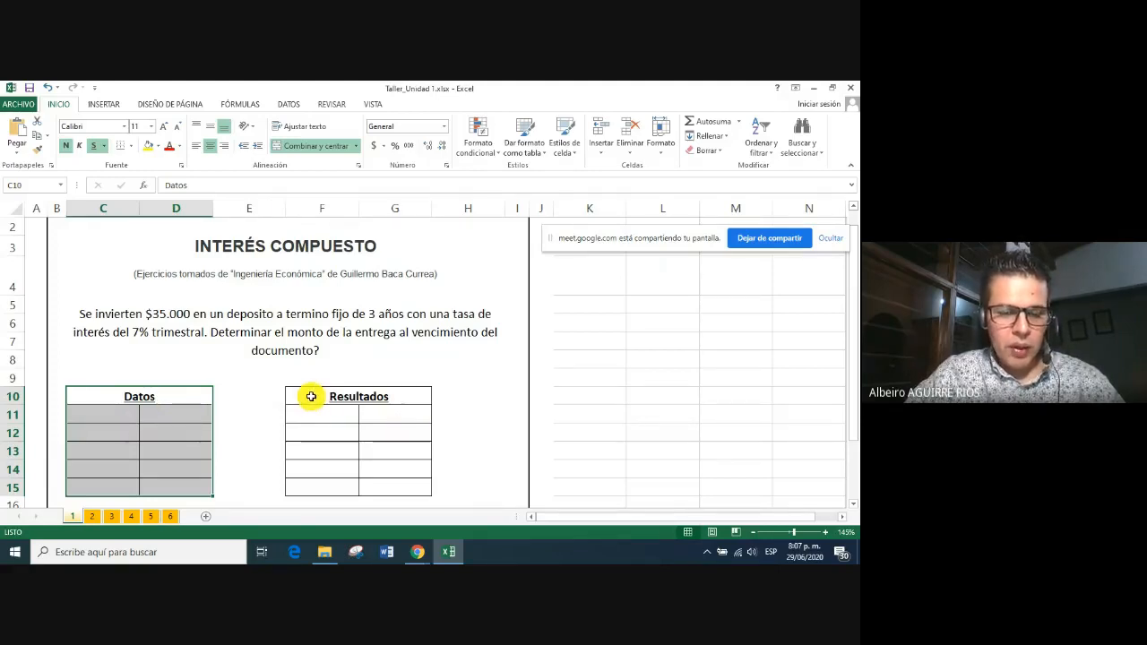
{"action": "left_click_drag", "start_coordinate": [310, 397], "coordinate": [408, 485]}
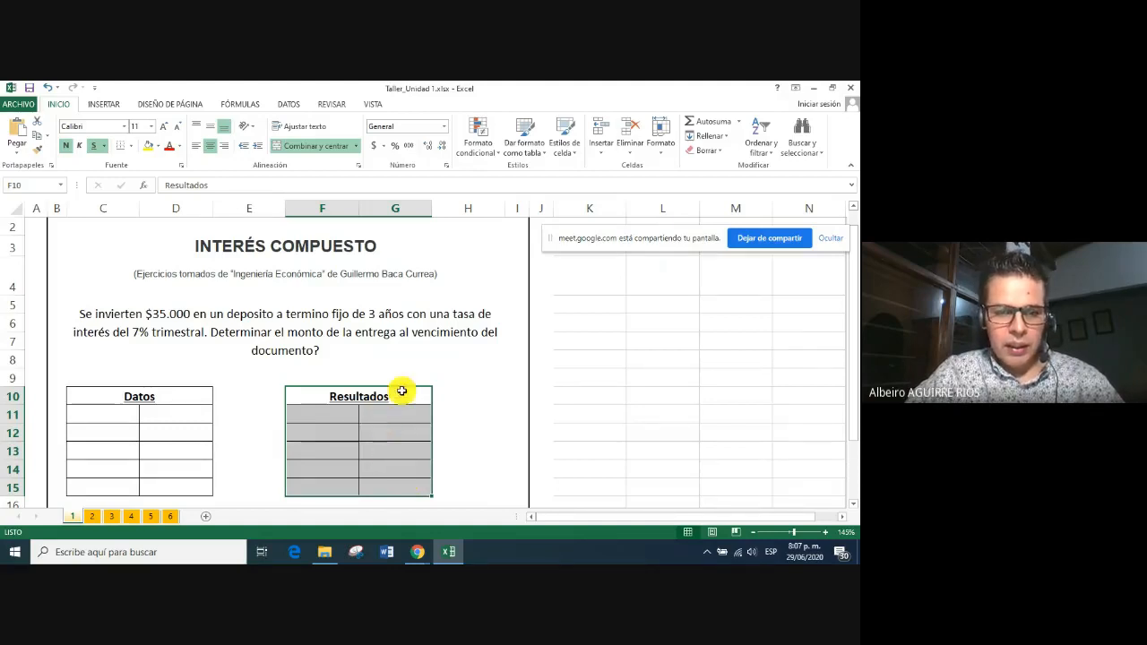
{"action": "left_click", "coordinate": [298, 400]}
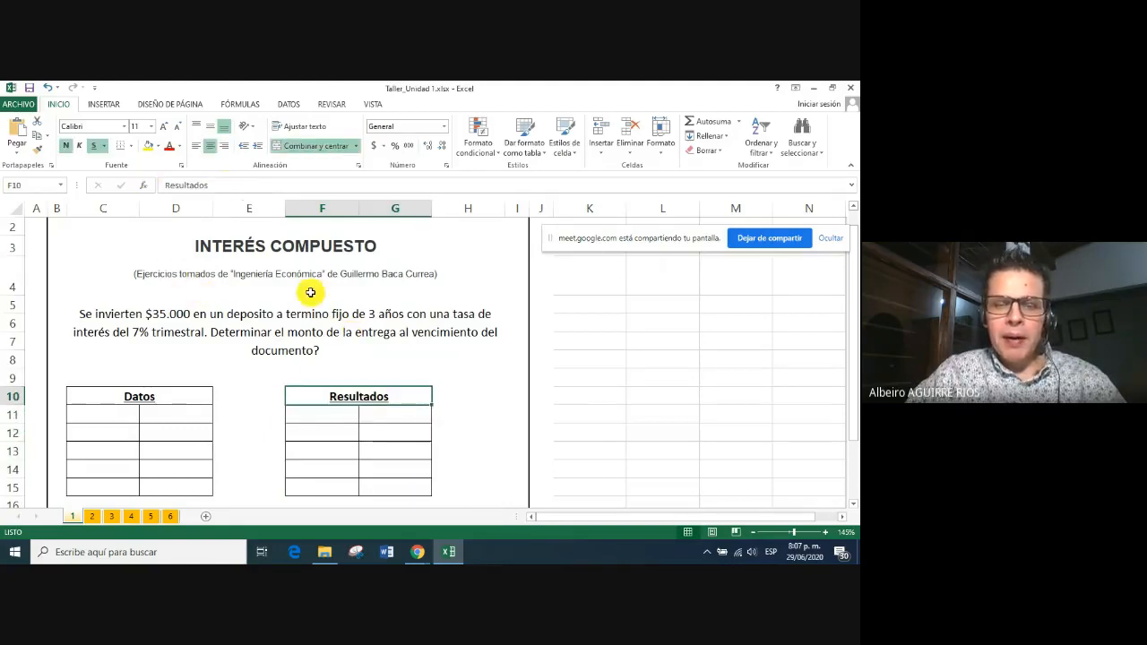
Look through the function categories available for insertion and examine the functions in the Financiera category
{"action": "left_click", "coordinate": [145, 185]}
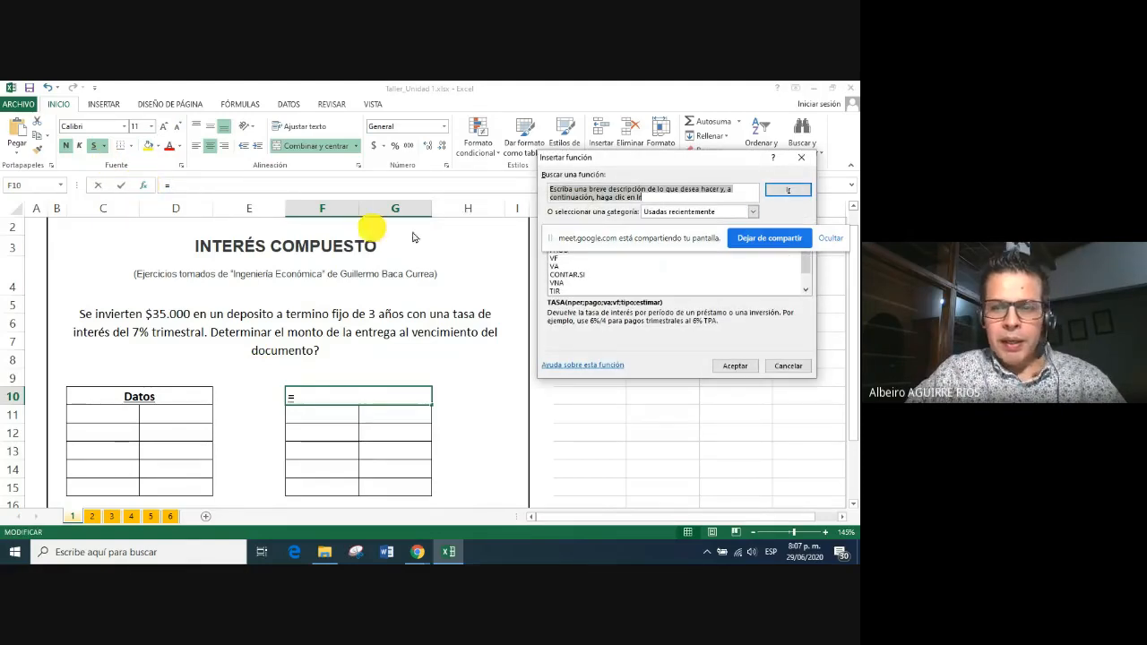
{"action": "left_click_drag", "start_coordinate": [684, 166], "coordinate": [633, 101]}
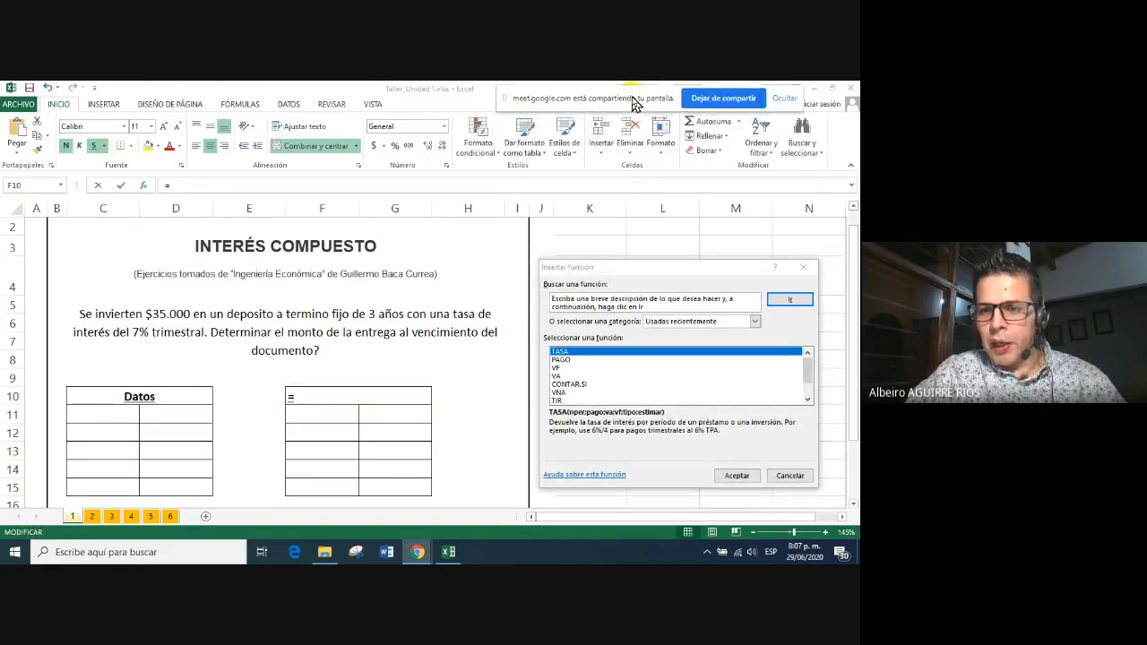
{"action": "left_click", "coordinate": [754, 320]}
{"action": "left_click", "coordinate": [755, 320]}
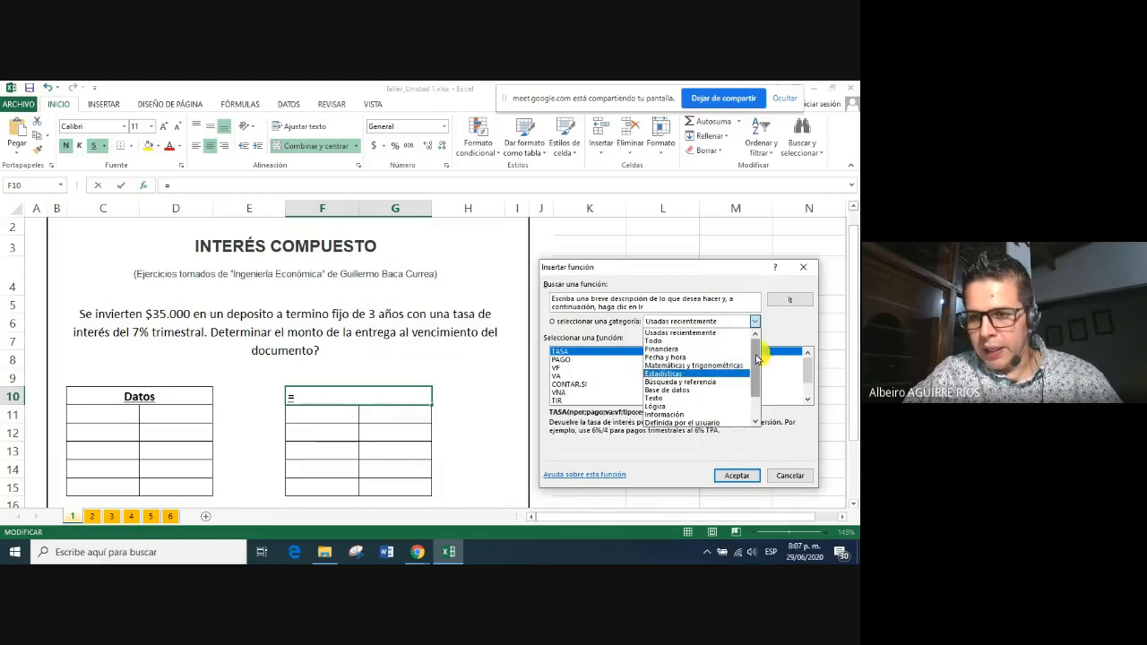
{"action": "mouse_move", "coordinate": [756, 359]}
{"action": "left_mouse_down"}
{"action": "mouse_move", "coordinate": [758, 384]}
{"action": "mouse_move", "coordinate": [758, 354]}
{"action": "left_mouse_up"}
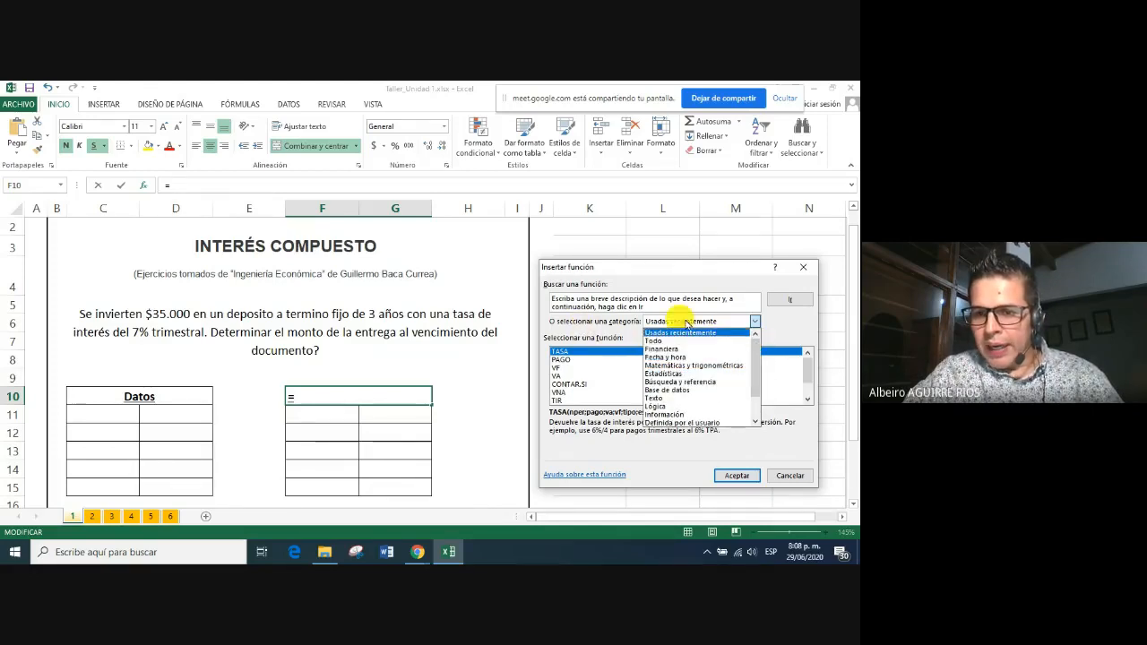
{"action": "left_click", "coordinate": [665, 349]}
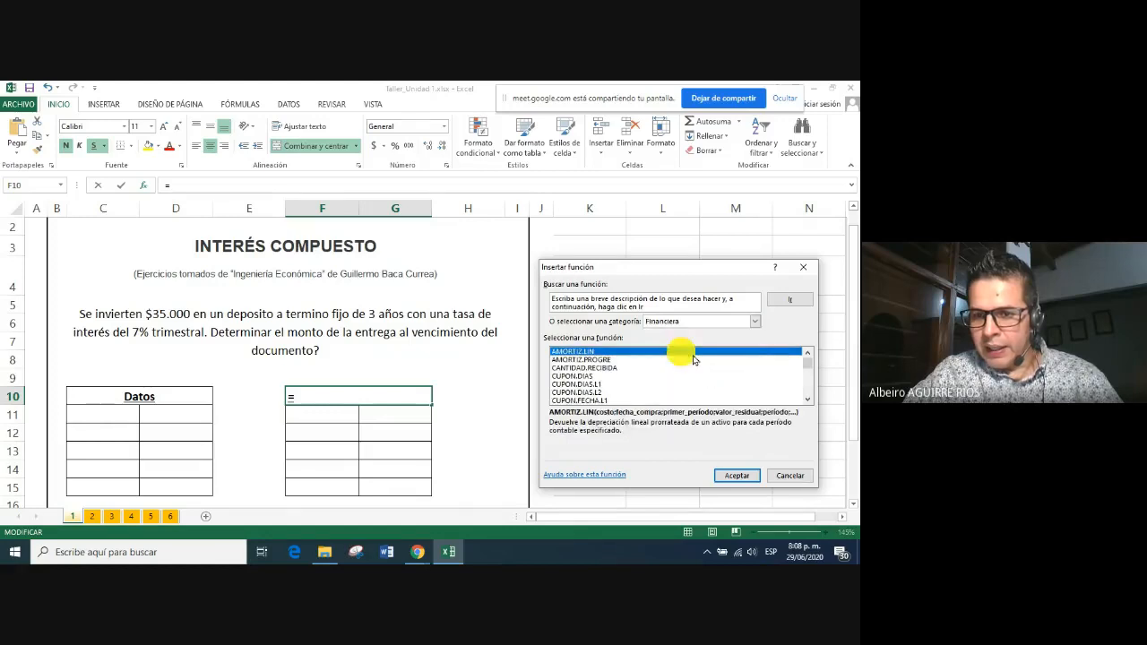
{"action": "mouse_move", "coordinate": [808, 369]}
{"action": "left_mouse_down"}
{"action": "mouse_move", "coordinate": [809, 394]}
{"action": "mouse_move", "coordinate": [809, 358]}
{"action": "left_mouse_up"}
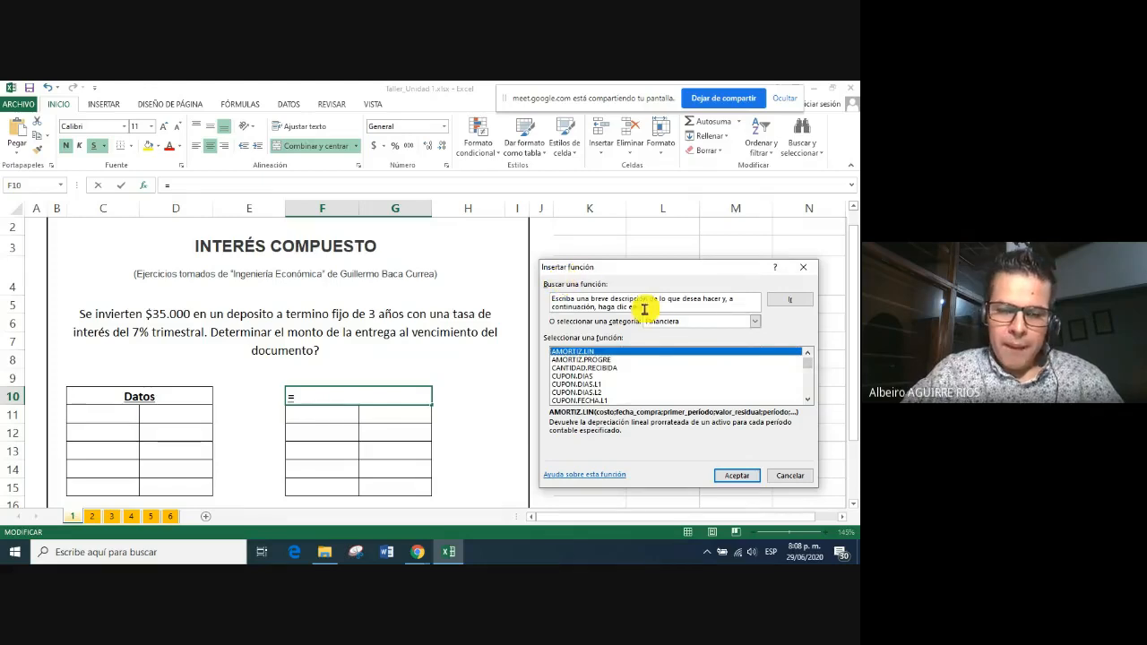
{"action": "left_click", "coordinate": [807, 269]}
Enter the label "VP = VA" in C11, the first row of the Datos table
{"action": "left_click", "coordinate": [120, 414]}
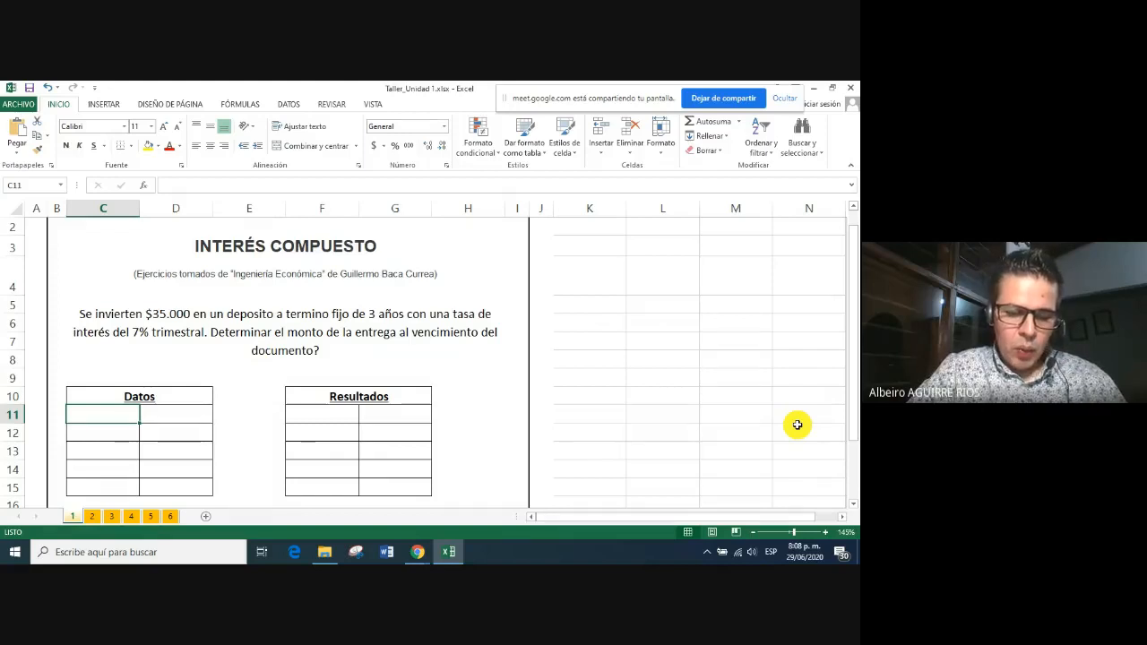
{"action": "type", "text": "VP = VA"}
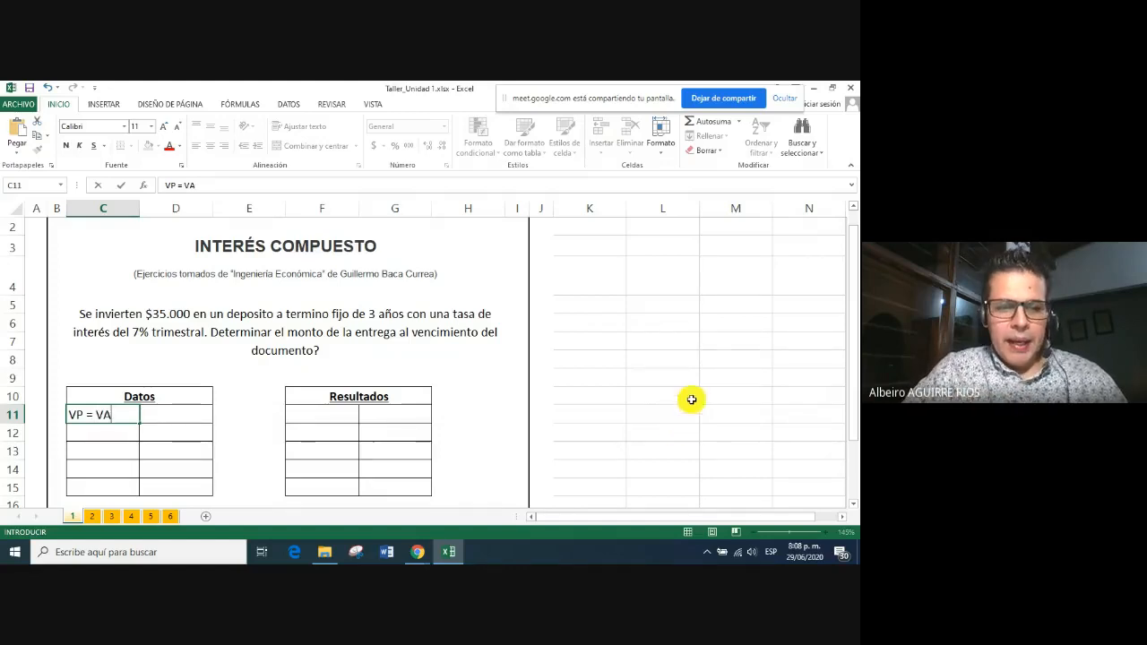
{"action": "left_click", "coordinate": [116, 439]}
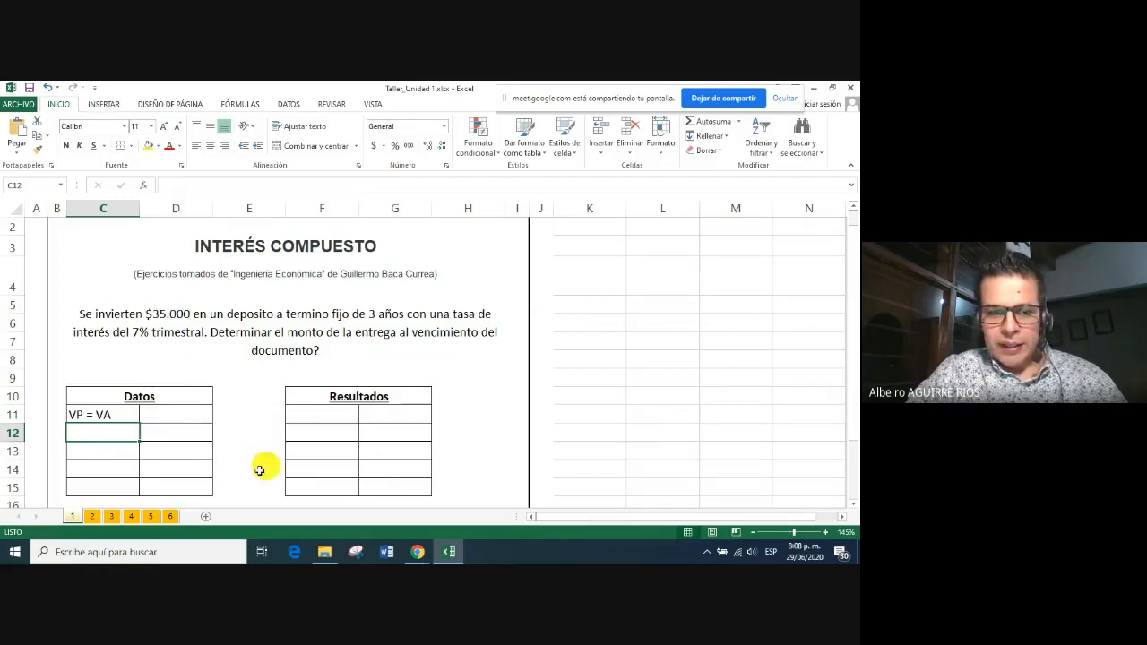
{"action": "left_click", "coordinate": [80, 415]}
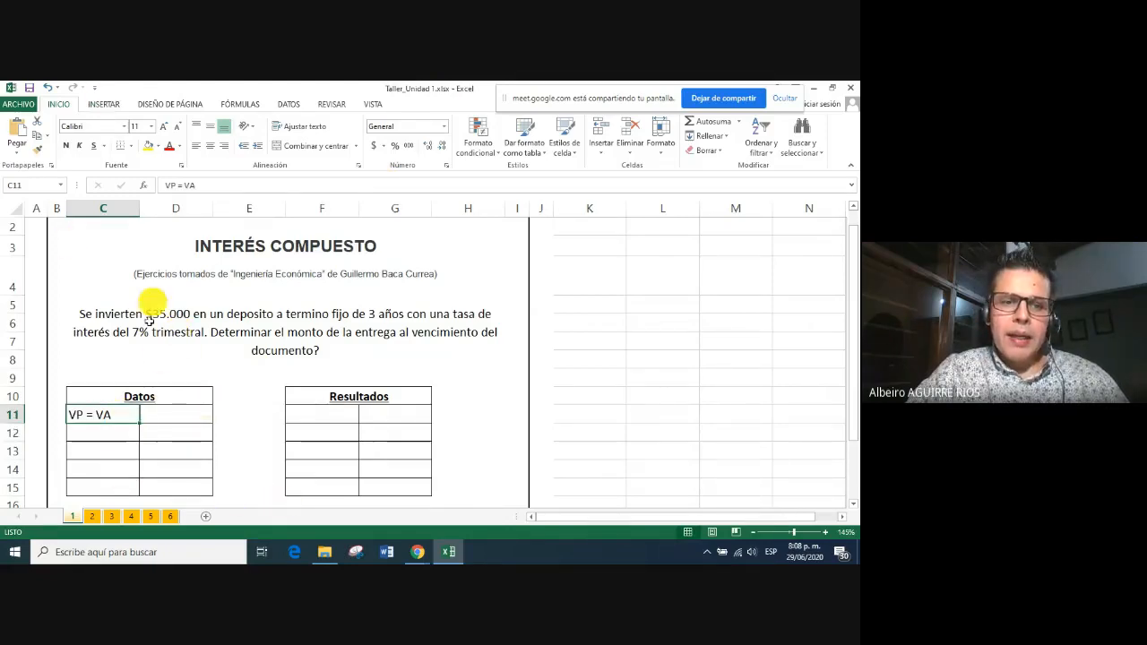
Enter 35000 in D11 as the present value and format it with a thousands separator and no decimals
{"action": "left_click", "coordinate": [176, 418]}
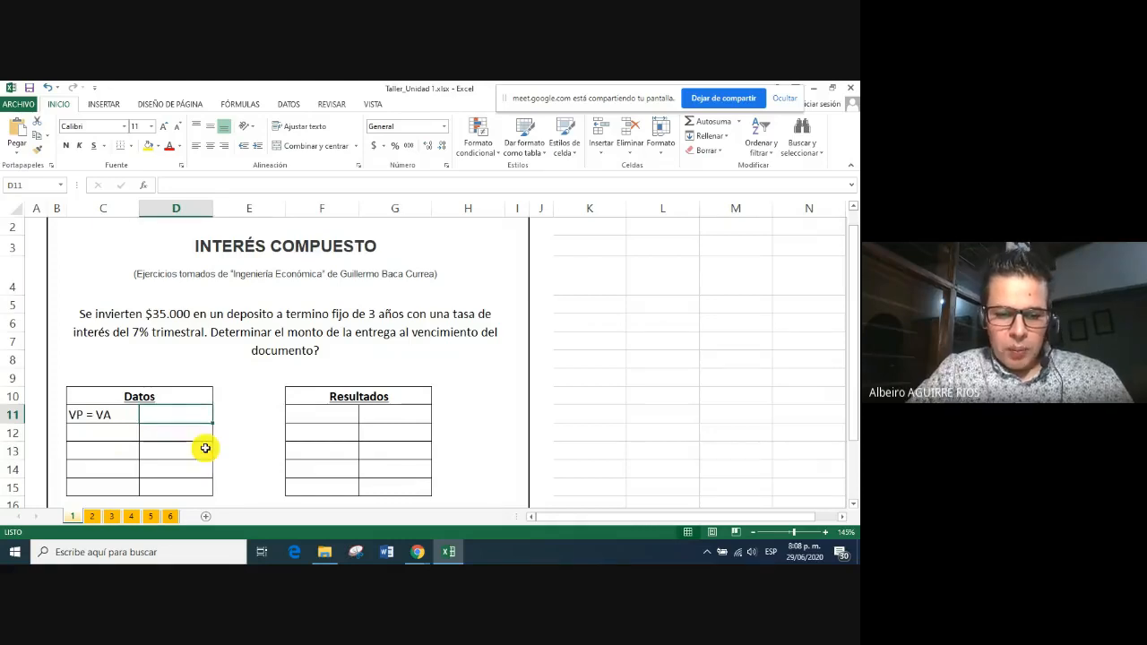
{"action": "type", "text": "35000"}
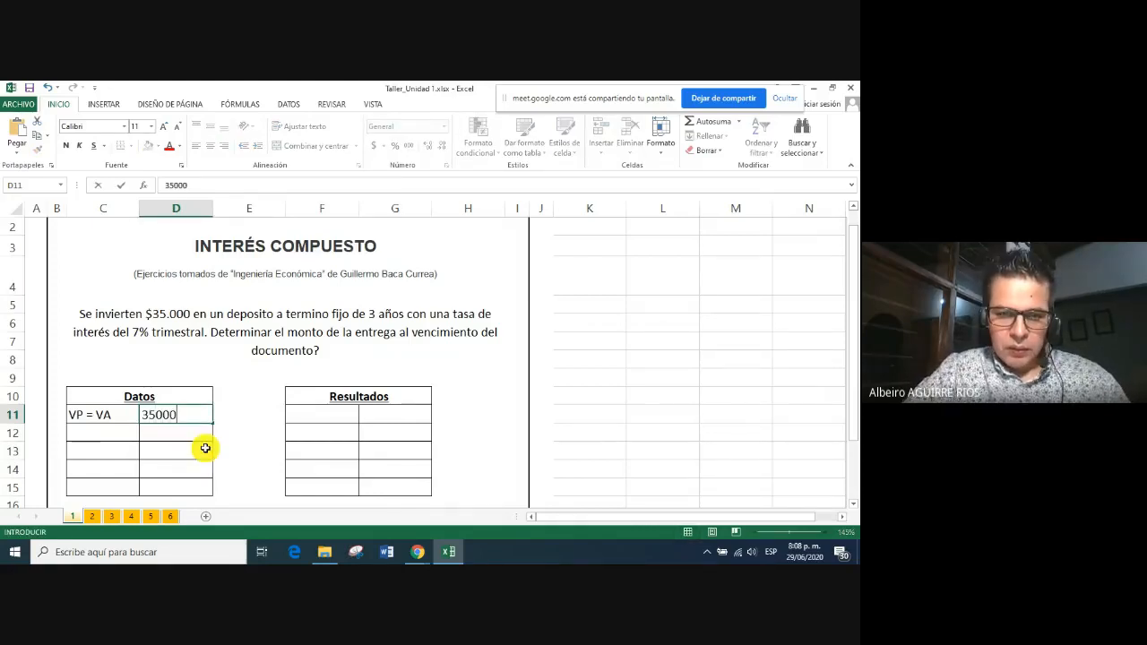
{"action": "key", "text": "Return"}
{"action": "left_click", "coordinate": [172, 418]}
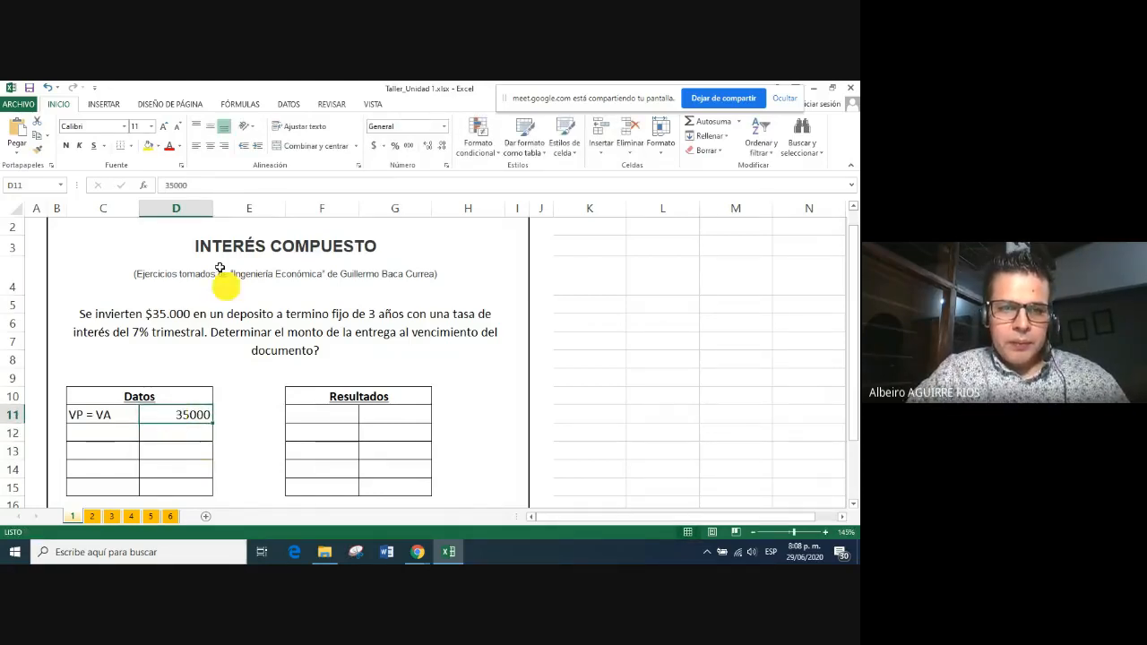
{"action": "left_click", "coordinate": [409, 145]}
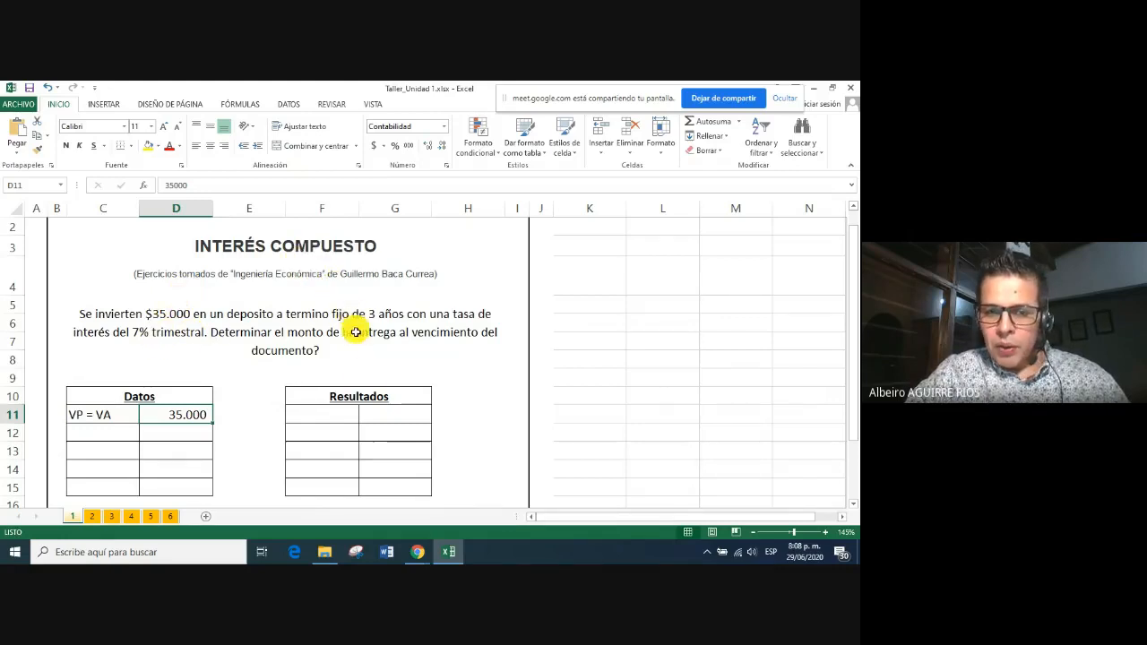
Add the term to row 12 of the Datos table, with the label "n (años)" and the value 3
{"action": "left_click", "coordinate": [99, 438]}
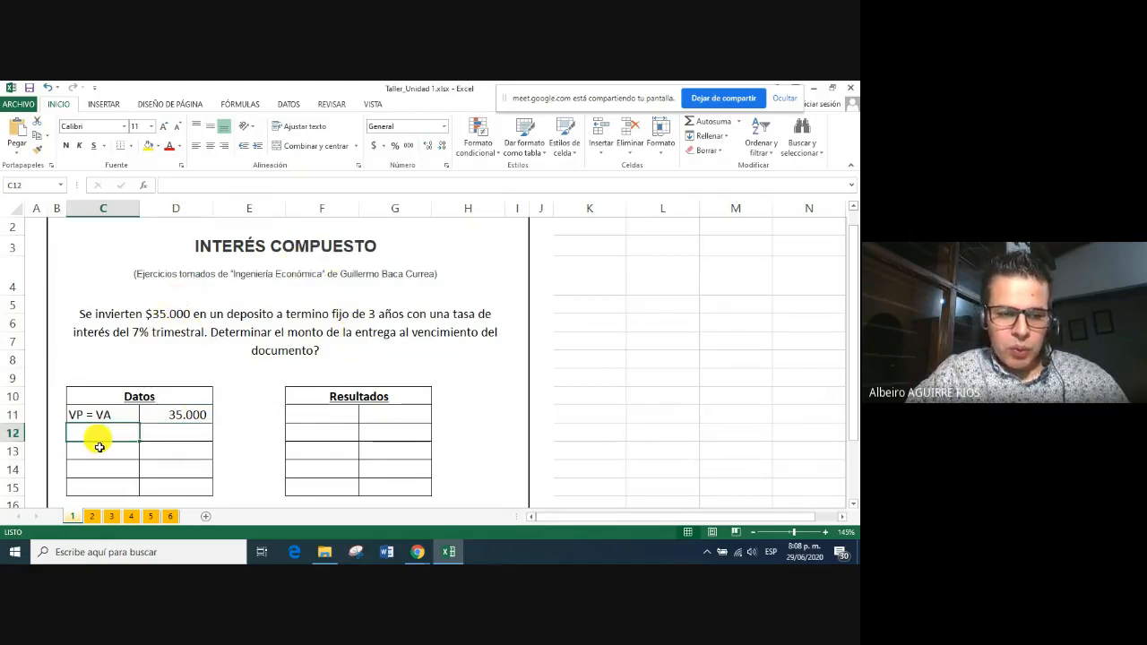
{"action": "type", "text": "n"}
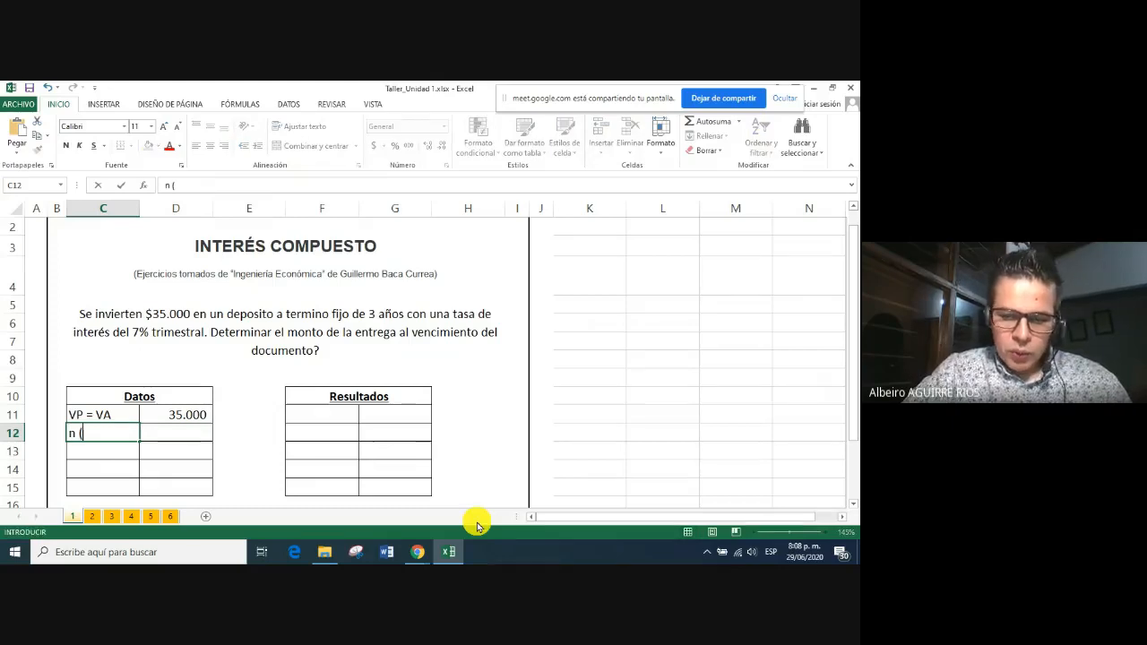
{"action": "type", "text": " (años)"}
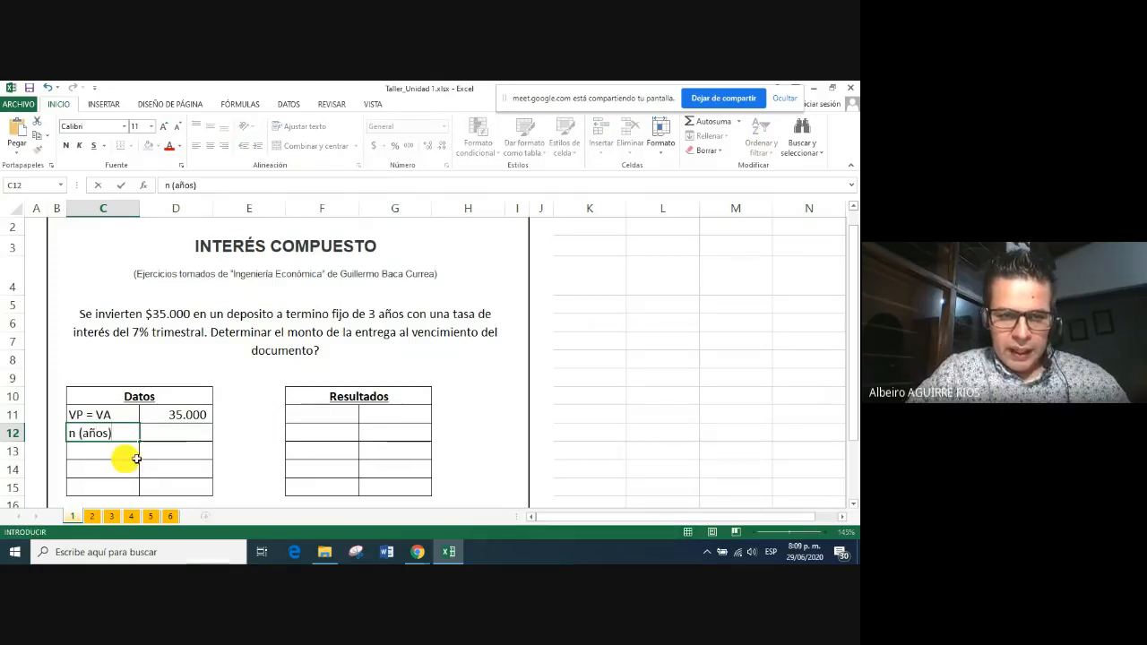
{"action": "left_click", "coordinate": [181, 428]}
{"action": "type", "text": "3"}
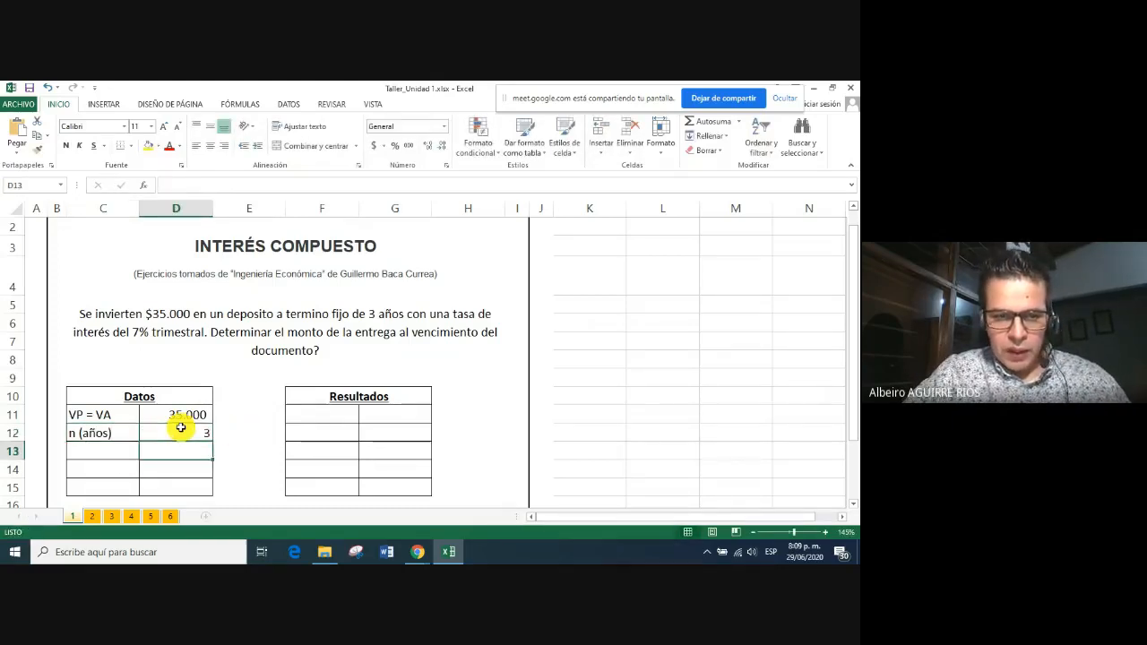
{"action": "key", "text": "Return"}
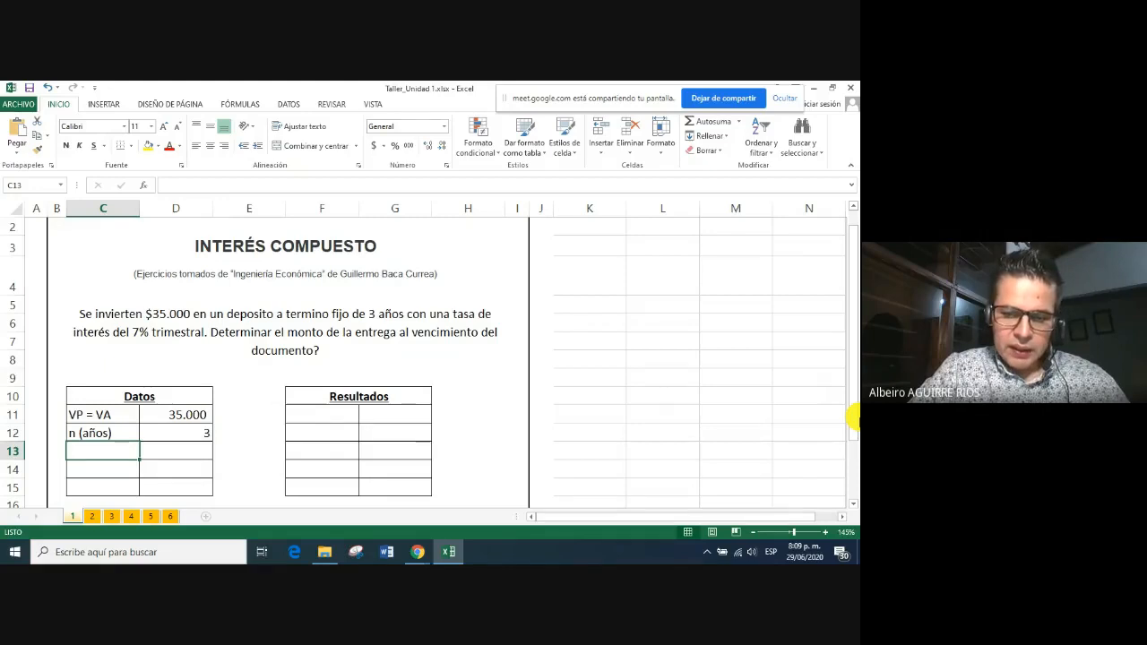
Add the quarterly interest rate to row 13 of the Datos table, with the label "i (ET)" and the value 7%
{"action": "type", "text": "i (ET"}
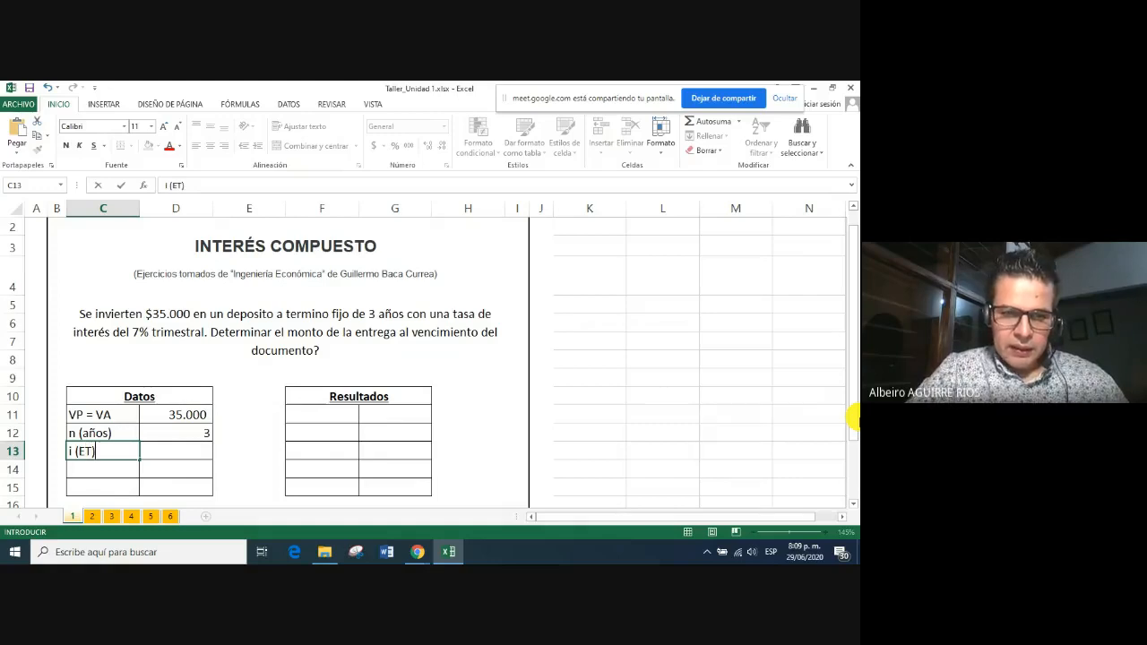
{"action": "left_click", "coordinate": [164, 454]}
{"action": "type", "text": "7"}
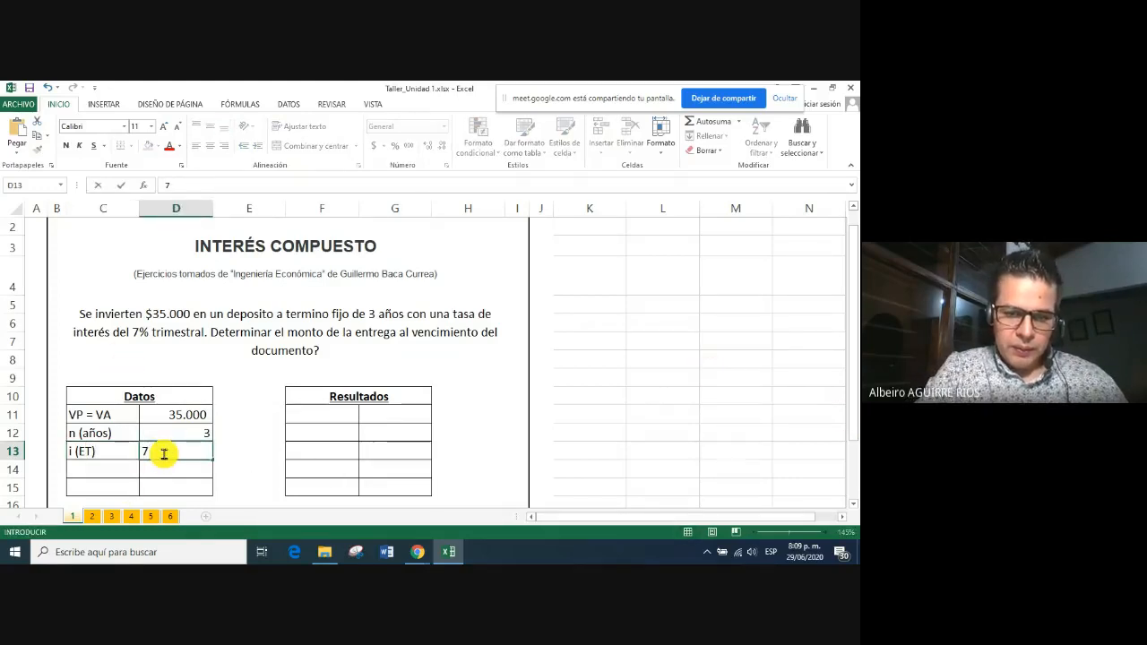
{"action": "key", "text": "Return"}
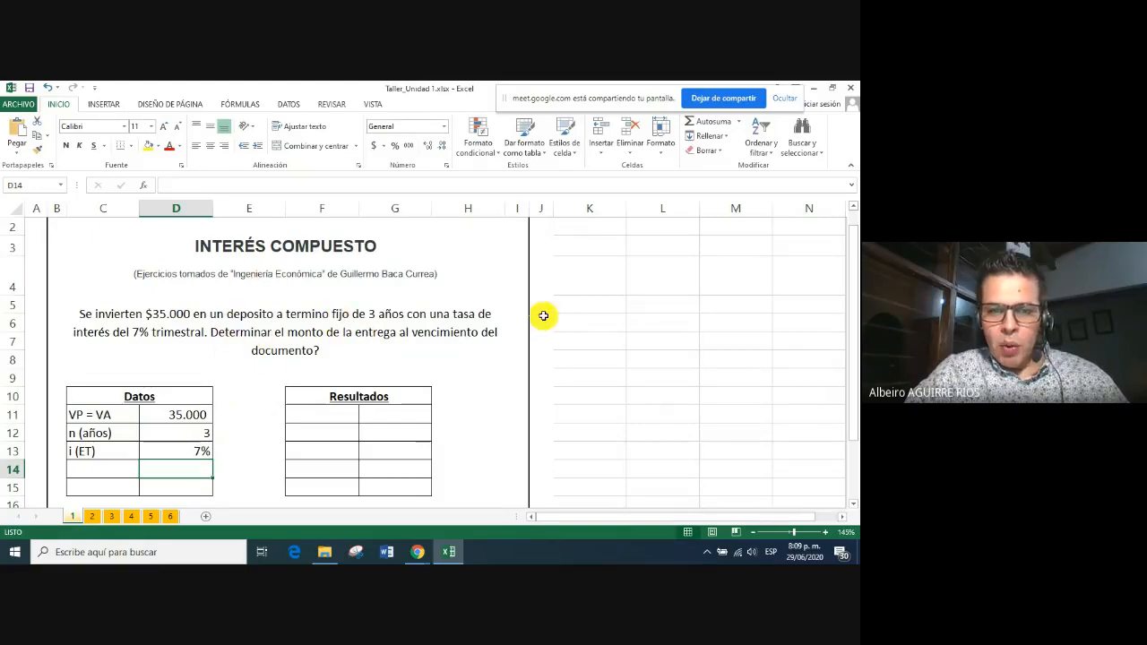
Enter the label "VF" in F11, the first row of the Resultados table
{"action": "left_click", "coordinate": [331, 414]}
{"action": "type", "text": "VF"}
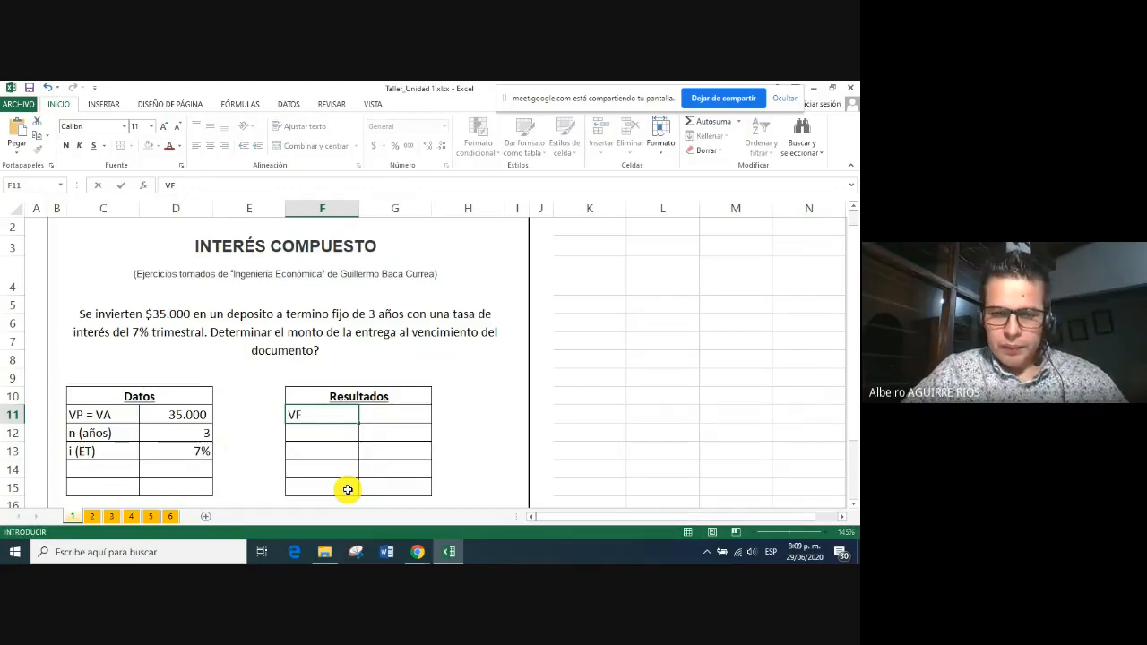
{"action": "key", "text": "Return"}
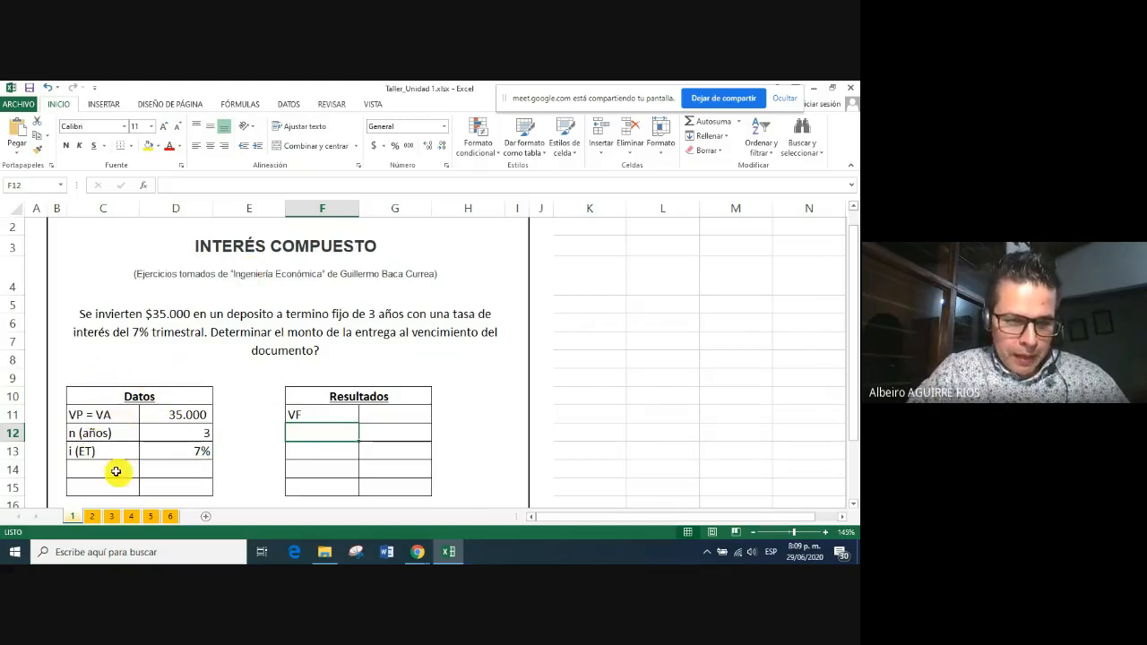
Enter the label "n (Trimestres)" in C14 and widen column C slightly to fit the text
{"action": "left_click_drag", "start_coordinate": [102, 456], "coordinate": [143, 454]}
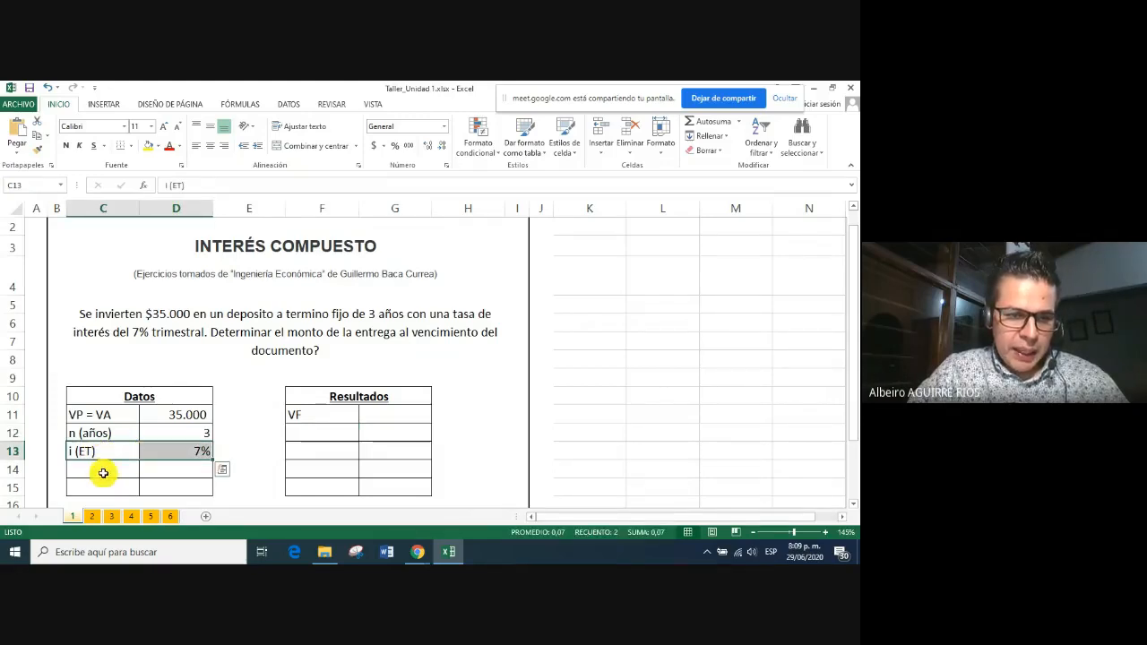
{"action": "left_click", "coordinate": [102, 470]}
{"action": "type", "text": "n ("}
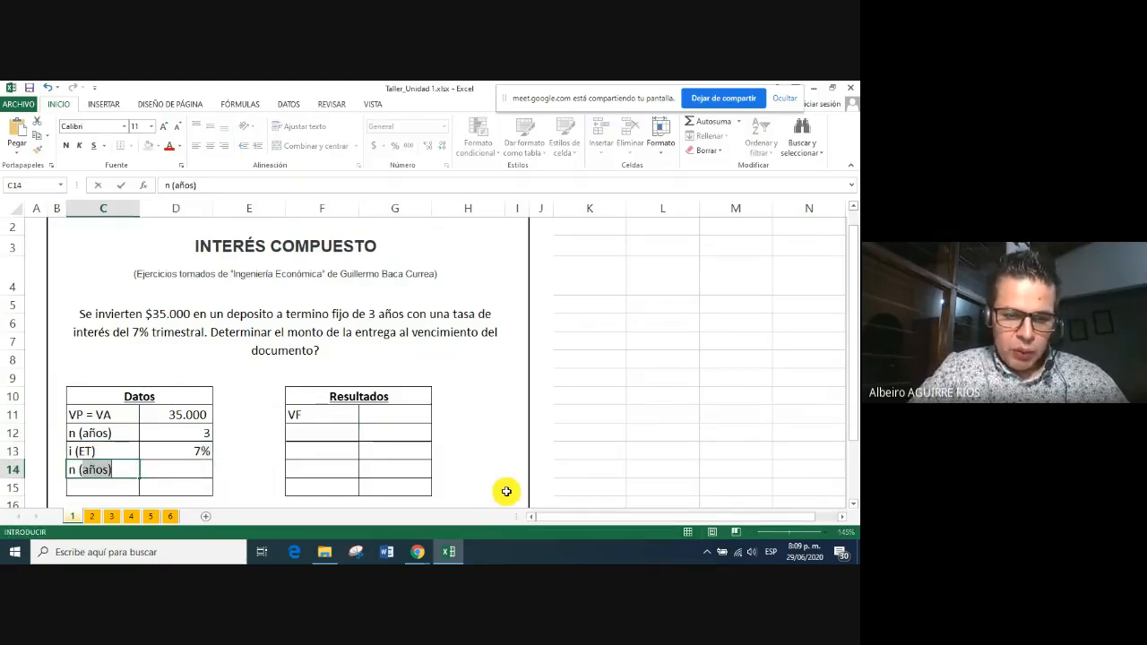
{"action": "type", "text": "Trimestres"}
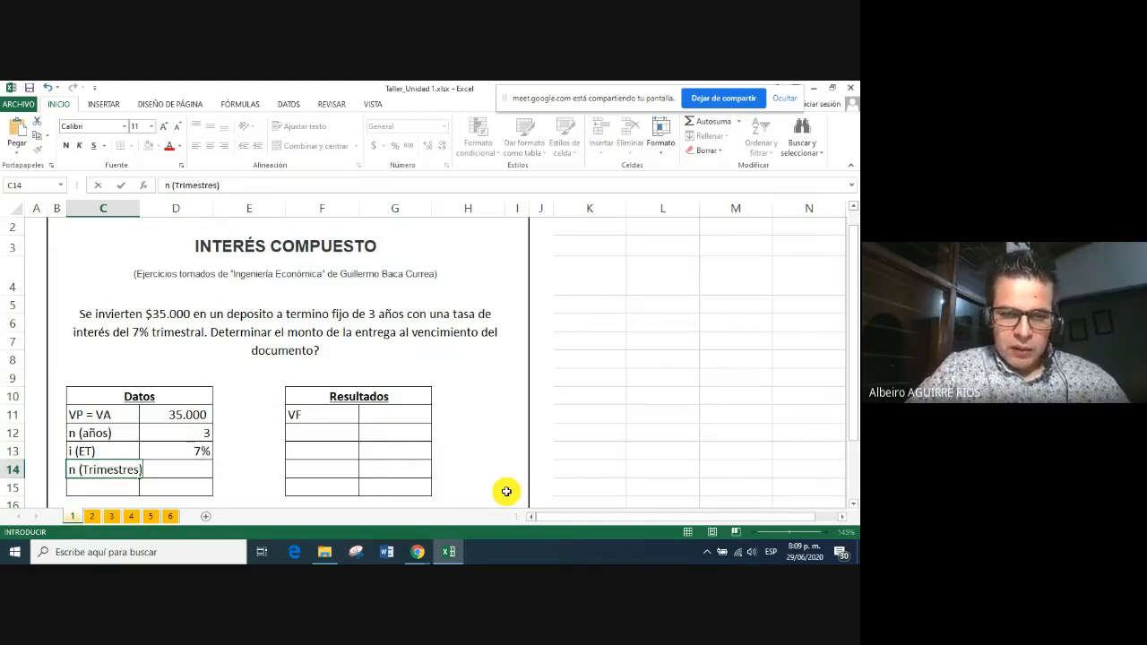
{"action": "key", "text": "Return"}
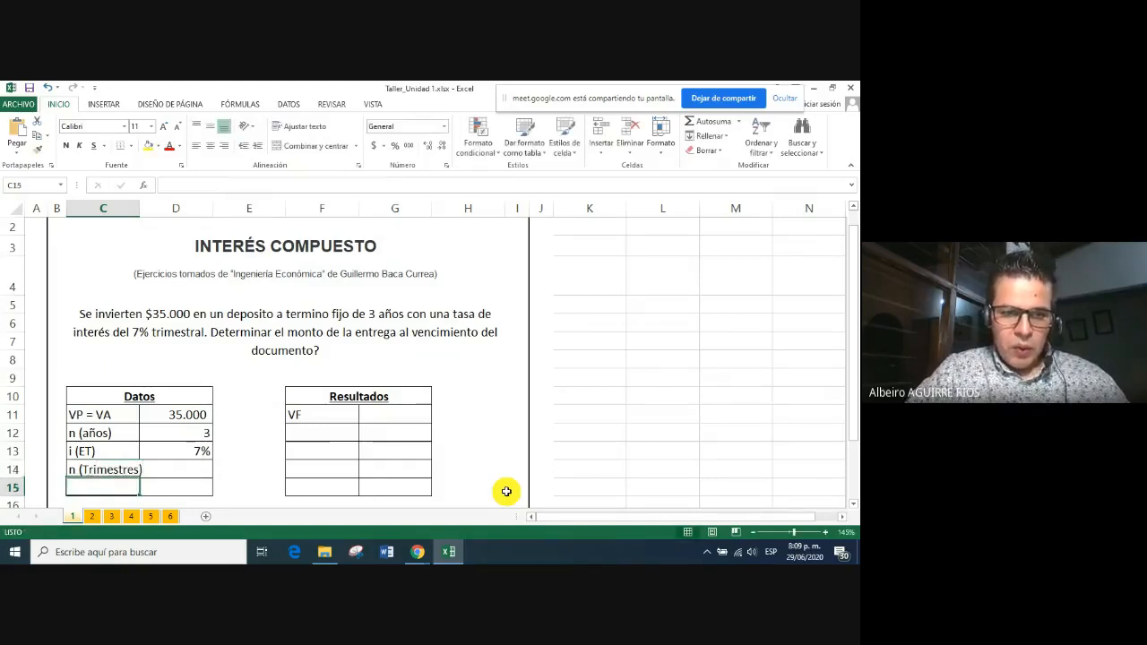
{"action": "left_click_drag", "start_coordinate": [140, 207], "coordinate": [148, 207]}
Calculate the number of quarters in D14 with a formula multiplying 4 by the years in D12
{"action": "left_click", "coordinate": [193, 472]}
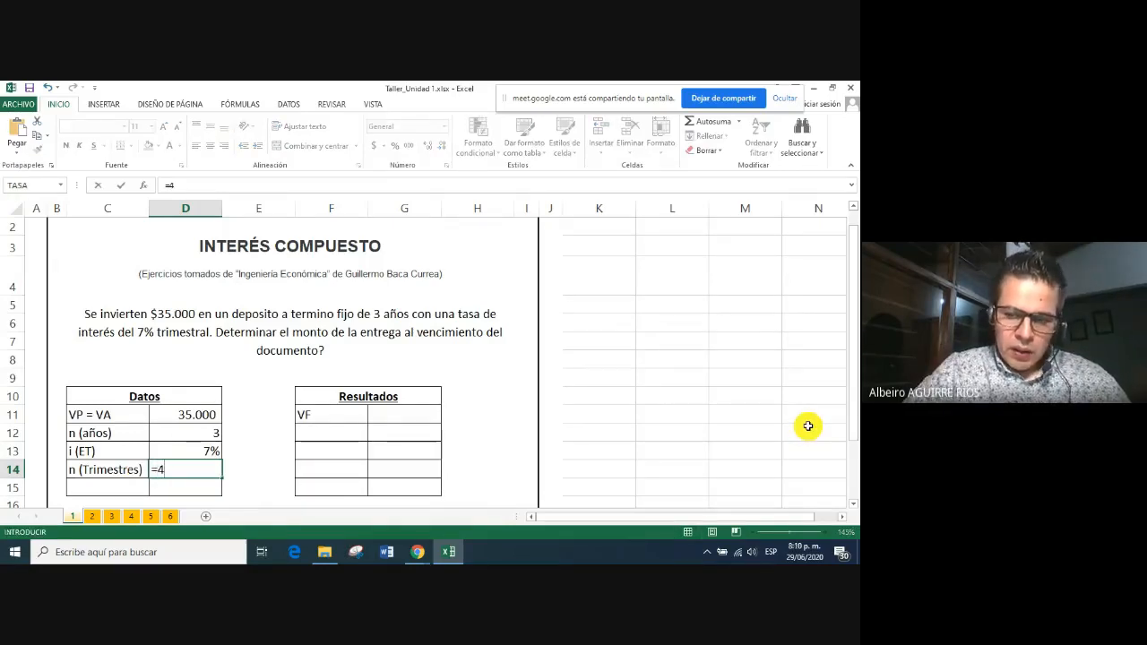
{"action": "left_click", "coordinate": [185, 434]}
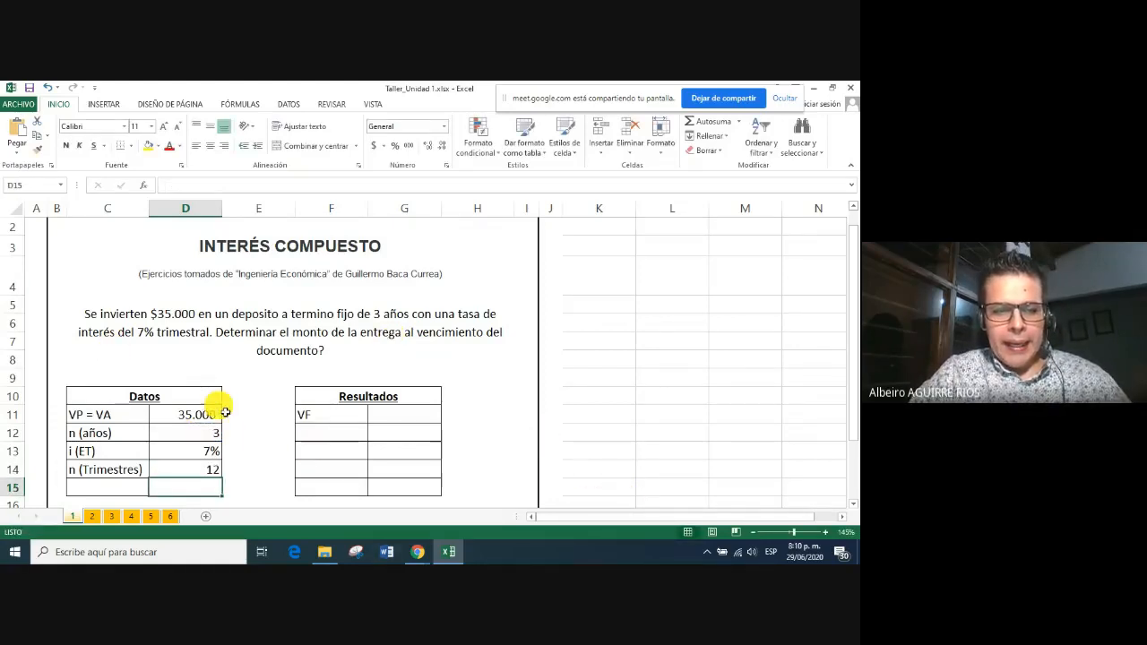
{"action": "left_click_drag", "start_coordinate": [86, 473], "coordinate": [170, 471]}
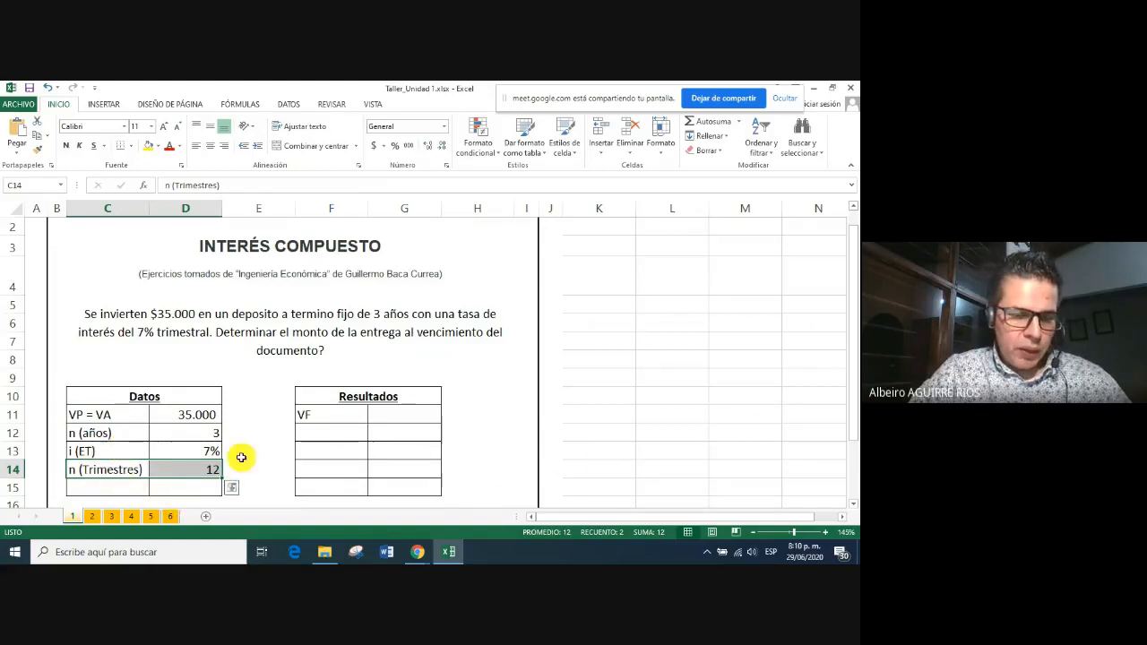
{"action": "left_click", "coordinate": [117, 454]}
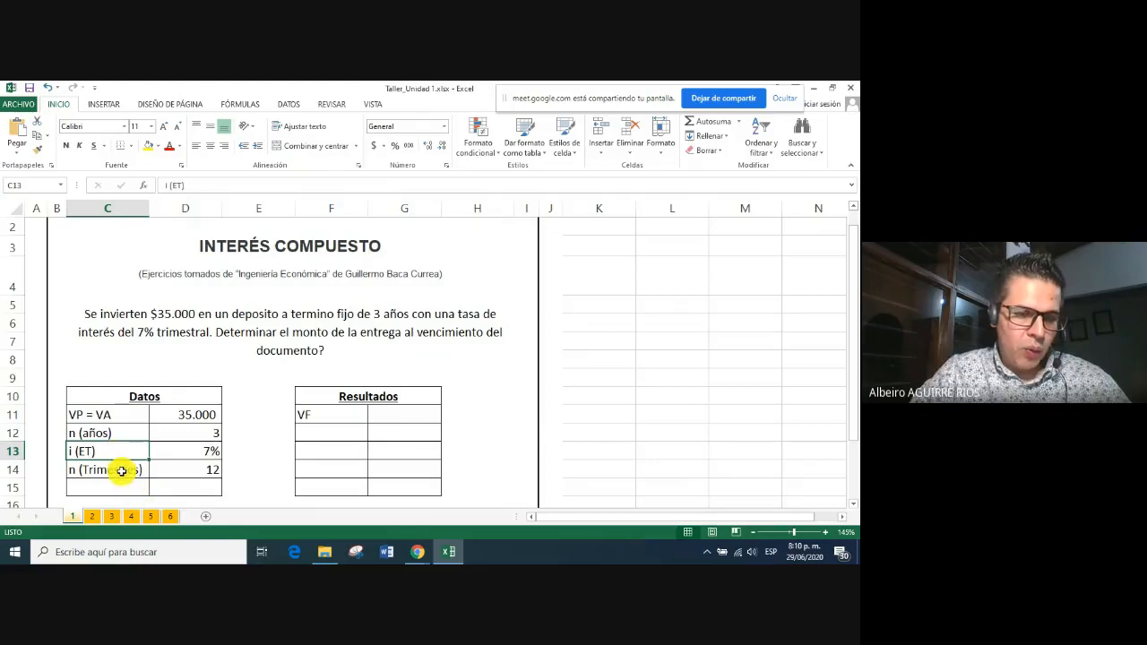
{"action": "left_click", "coordinate": [121, 469]}
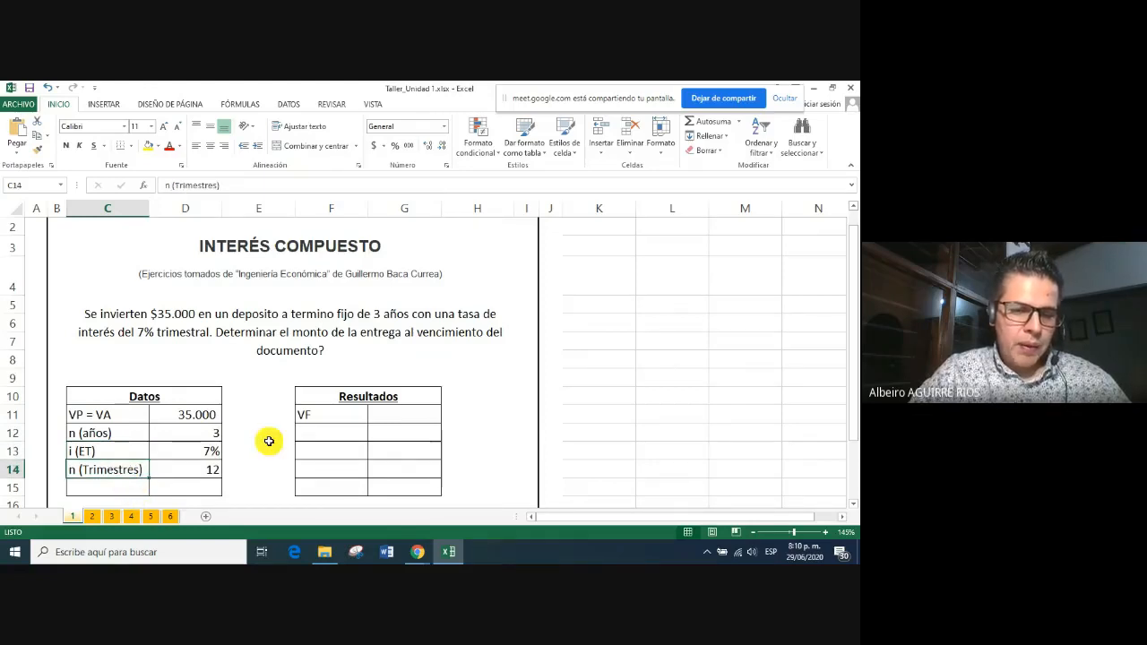
{"action": "left_click", "coordinate": [343, 416]}
{"action": "left_click", "coordinate": [394, 416]}
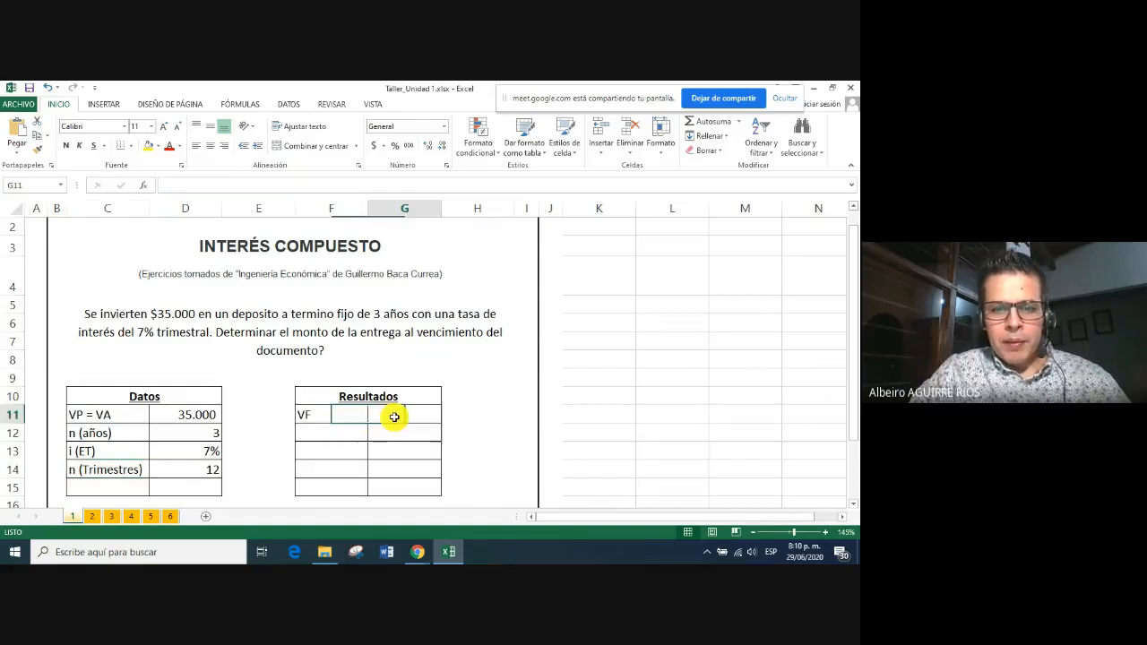
{"action": "left_click_drag", "start_coordinate": [323, 401], "coordinate": [420, 483]}
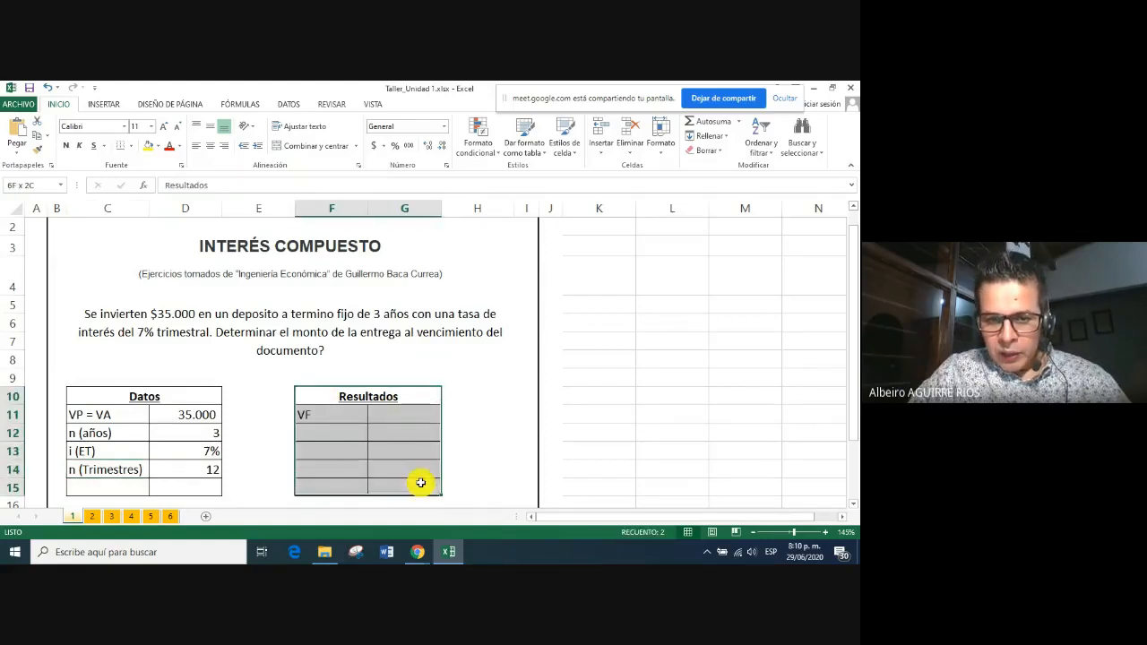
{"action": "left_click", "coordinate": [335, 412]}
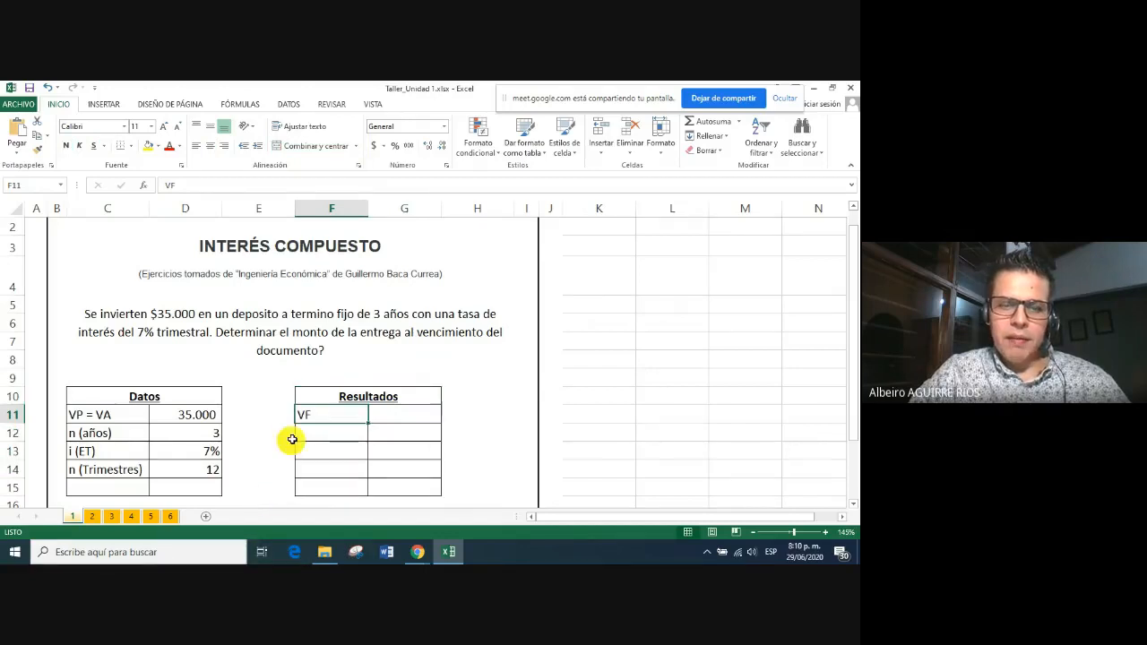
Insert the financial function VF in G11, the value cell next to the VF label in the Resultados table
{"action": "left_click", "coordinate": [409, 413]}
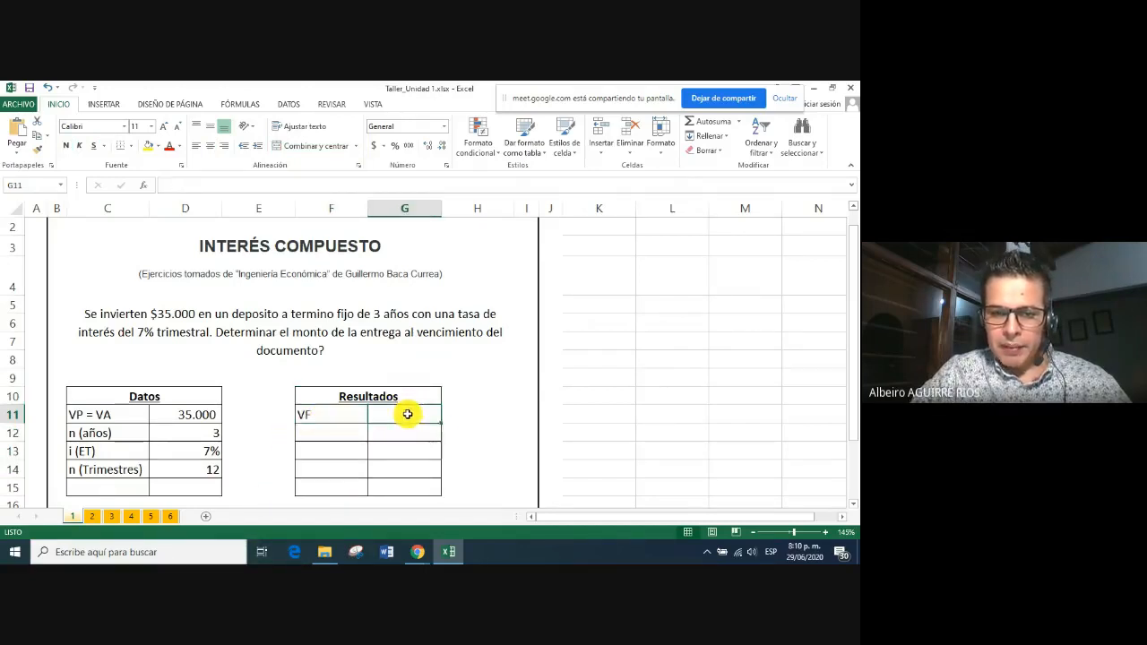
{"action": "left_click", "coordinate": [144, 185]}
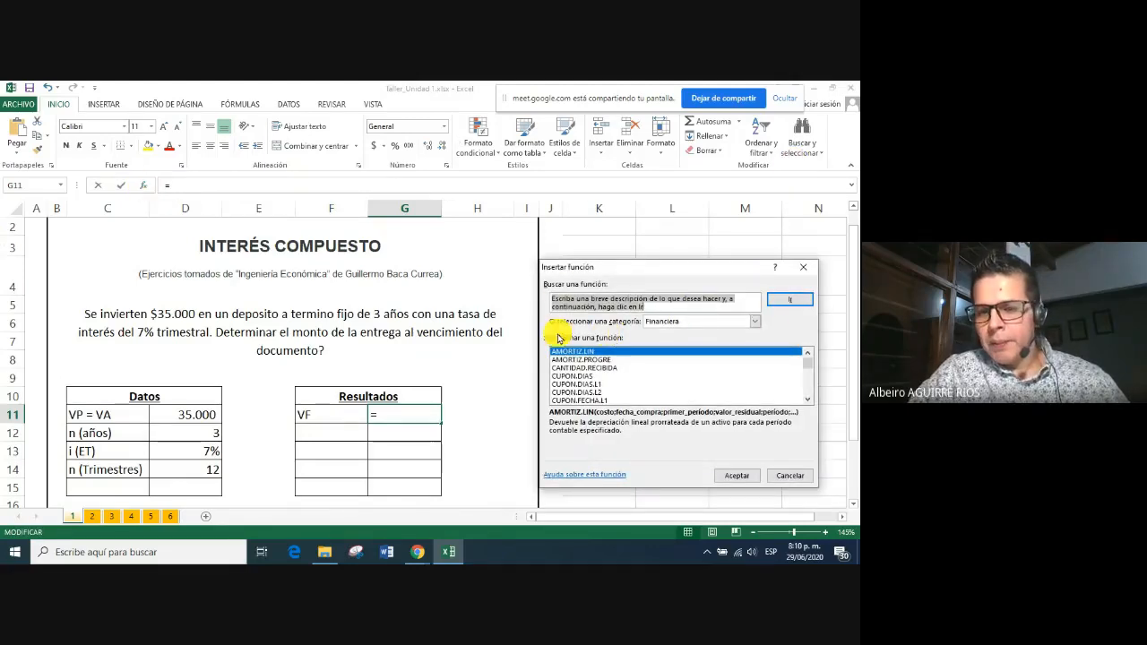
{"action": "left_click", "coordinate": [804, 277]}
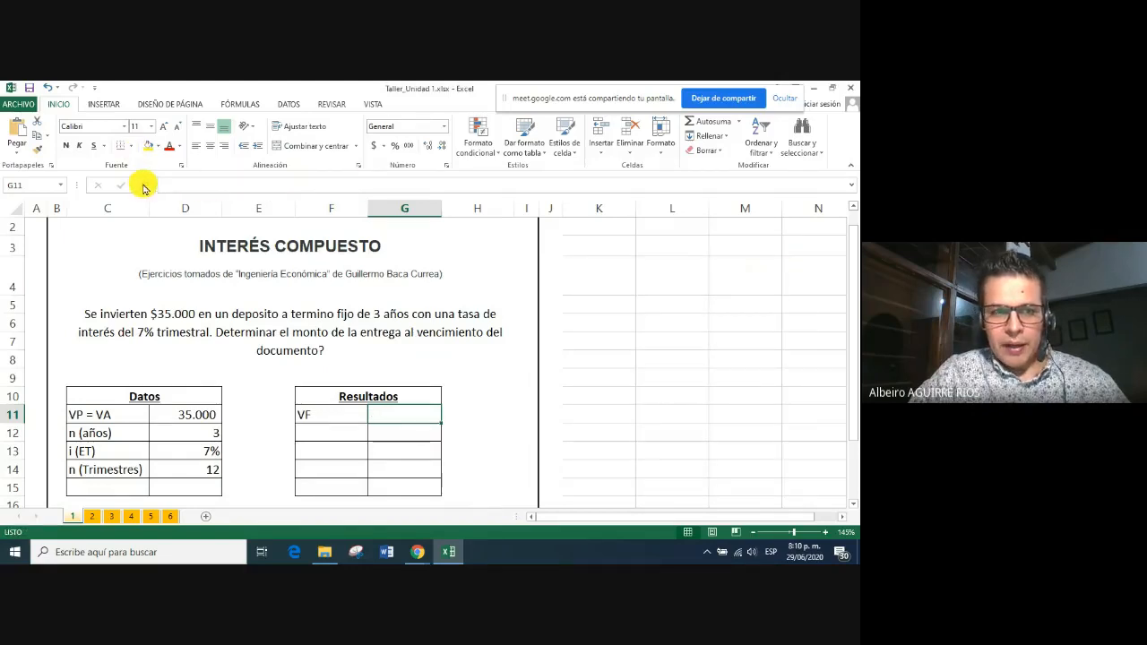
{"action": "type", "text": "="}
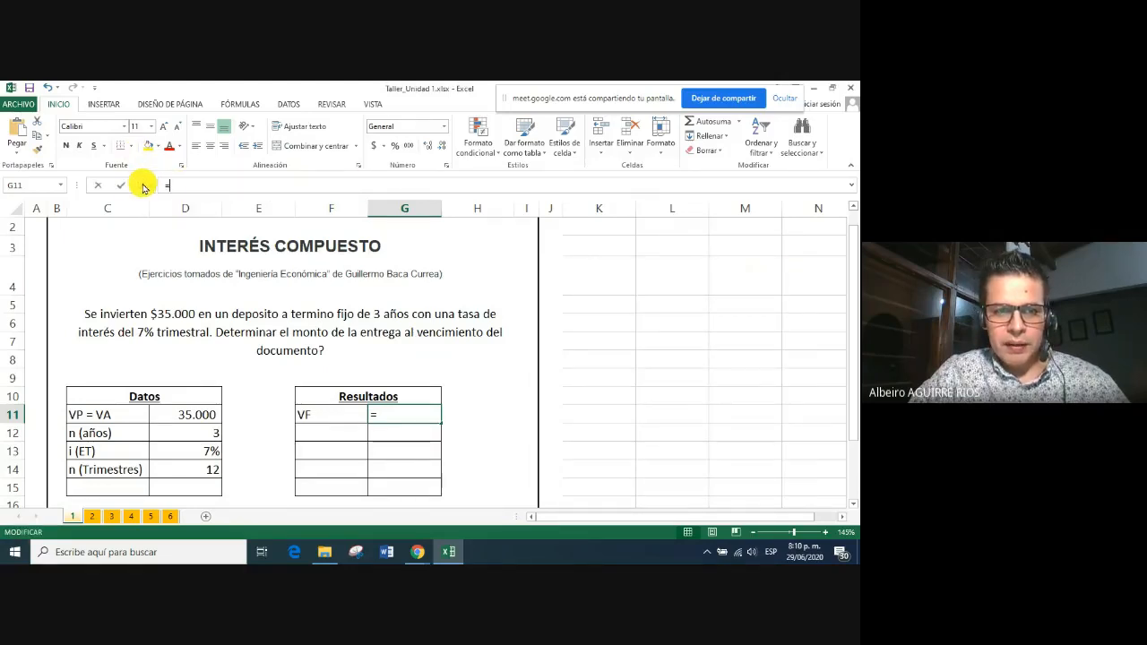
{"action": "left_click", "coordinate": [143, 184]}
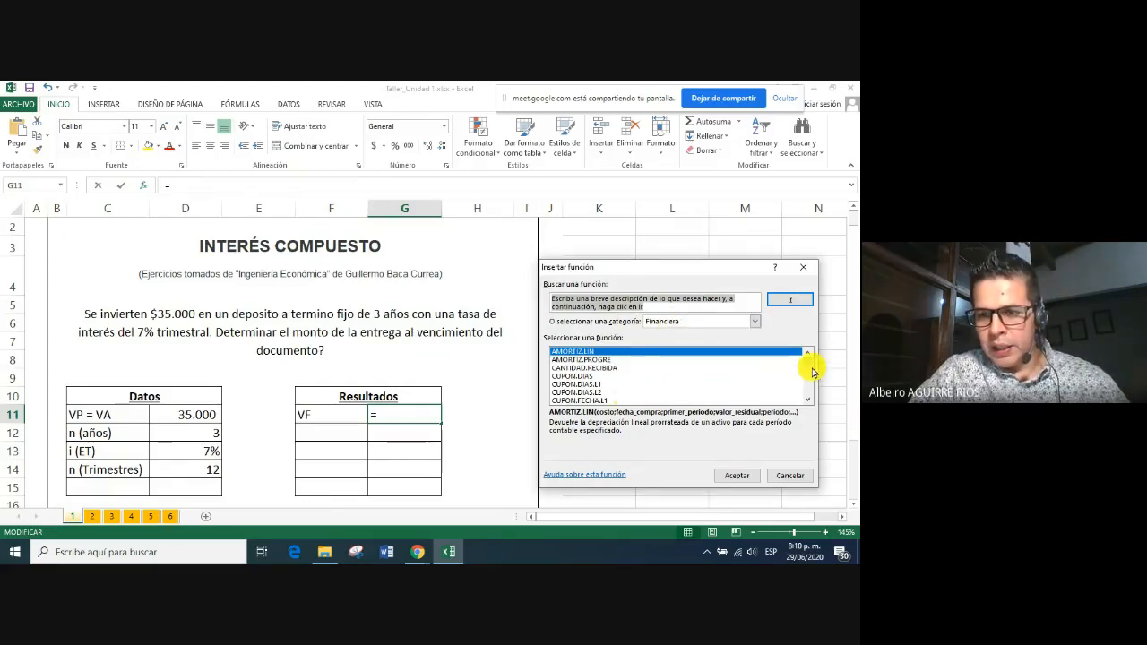
{"action": "left_click_drag", "start_coordinate": [809, 361], "coordinate": [809, 387]}
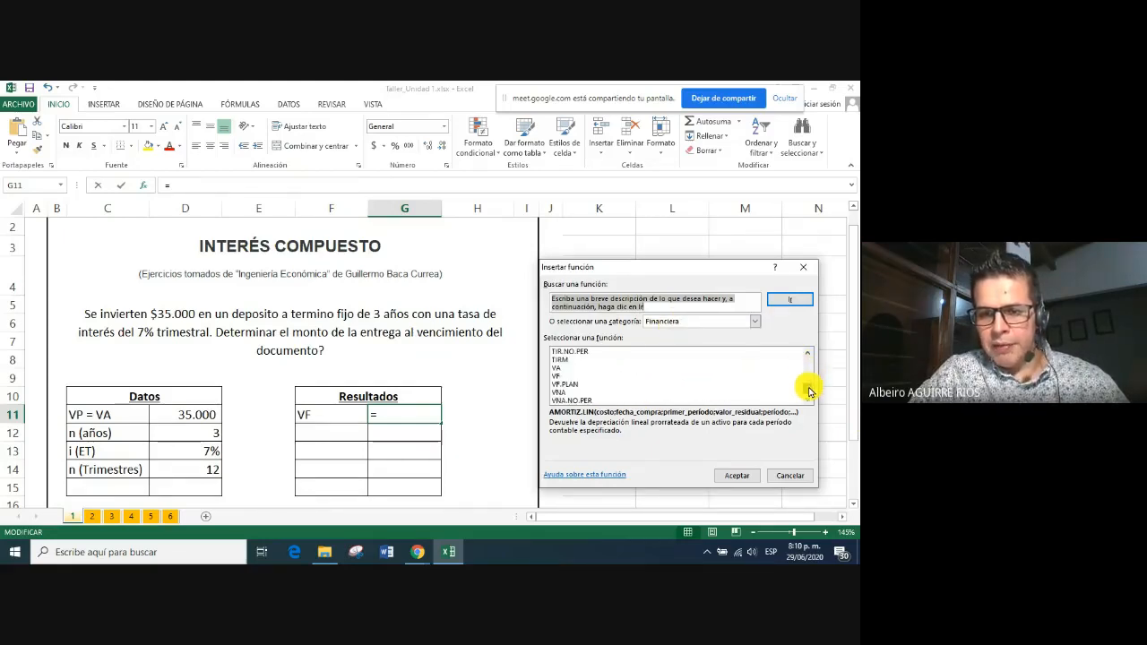
{"action": "left_click", "coordinate": [561, 375]}
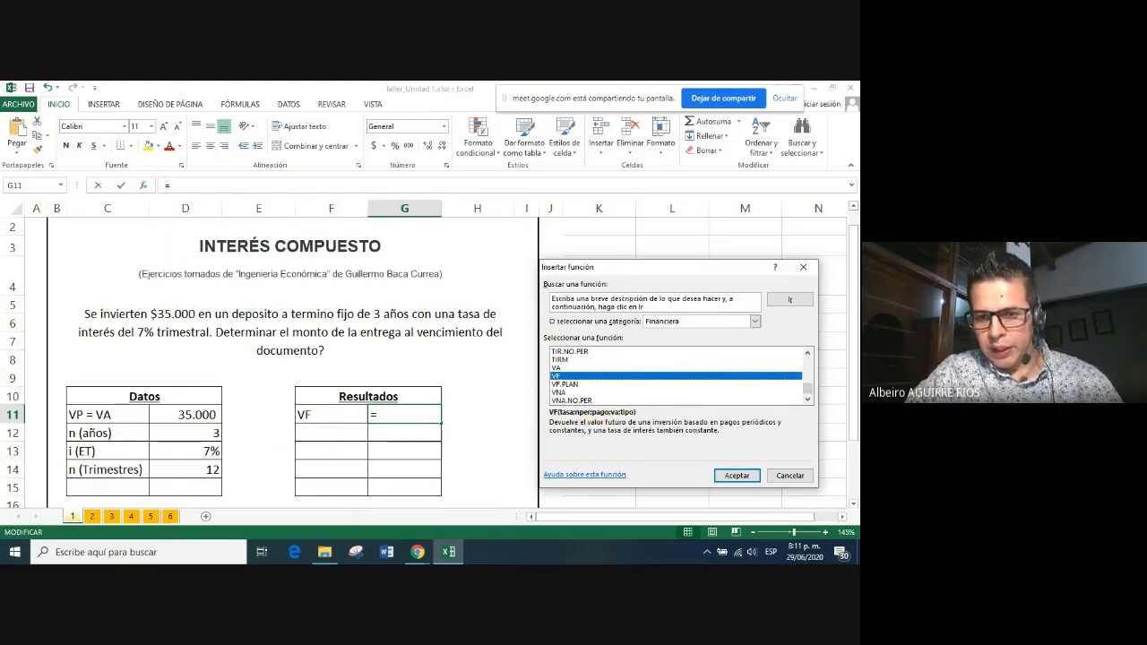
{"action": "left_click", "coordinate": [739, 477]}
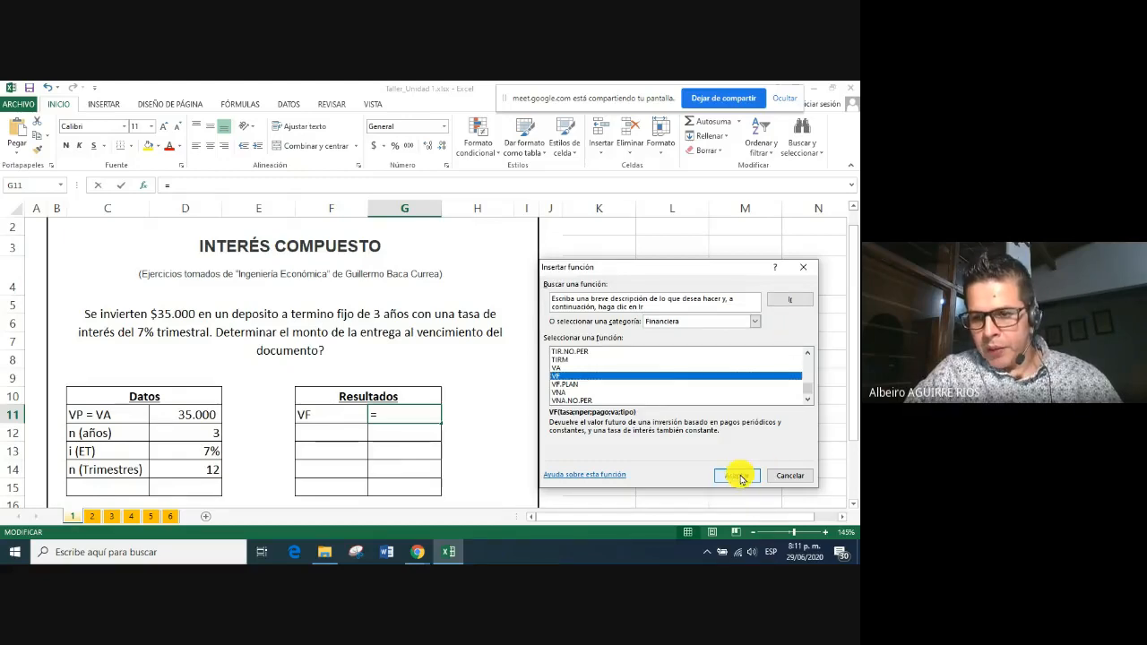
{"action": "left_click", "coordinate": [740, 476]}
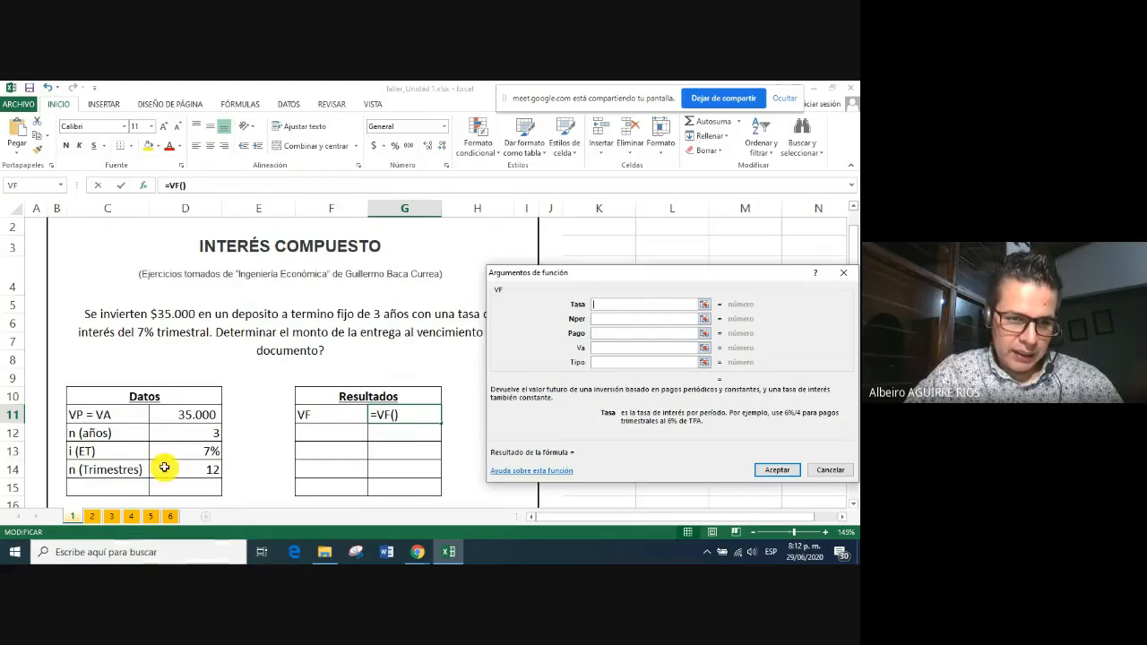
Fill in the VF arguments with D13 as Tasa, D14 as Nper and D11 as Va, leaving Pago and Tipo empty, and accept the formula
{"action": "left_click", "coordinate": [186, 451]}
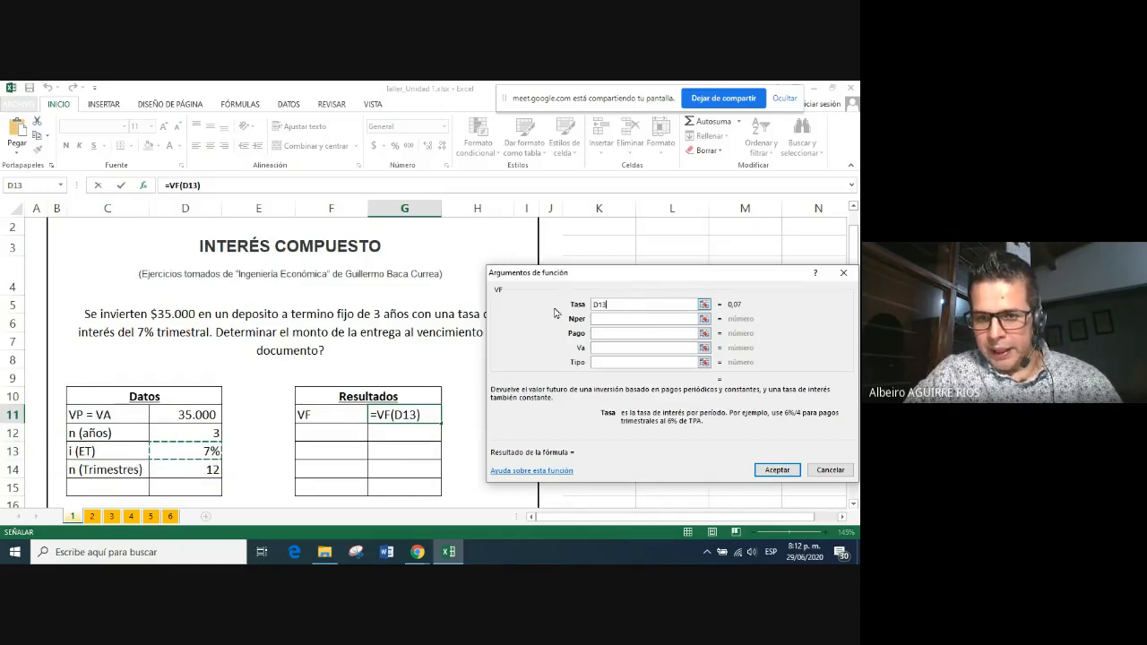
{"action": "left_click", "coordinate": [603, 319]}
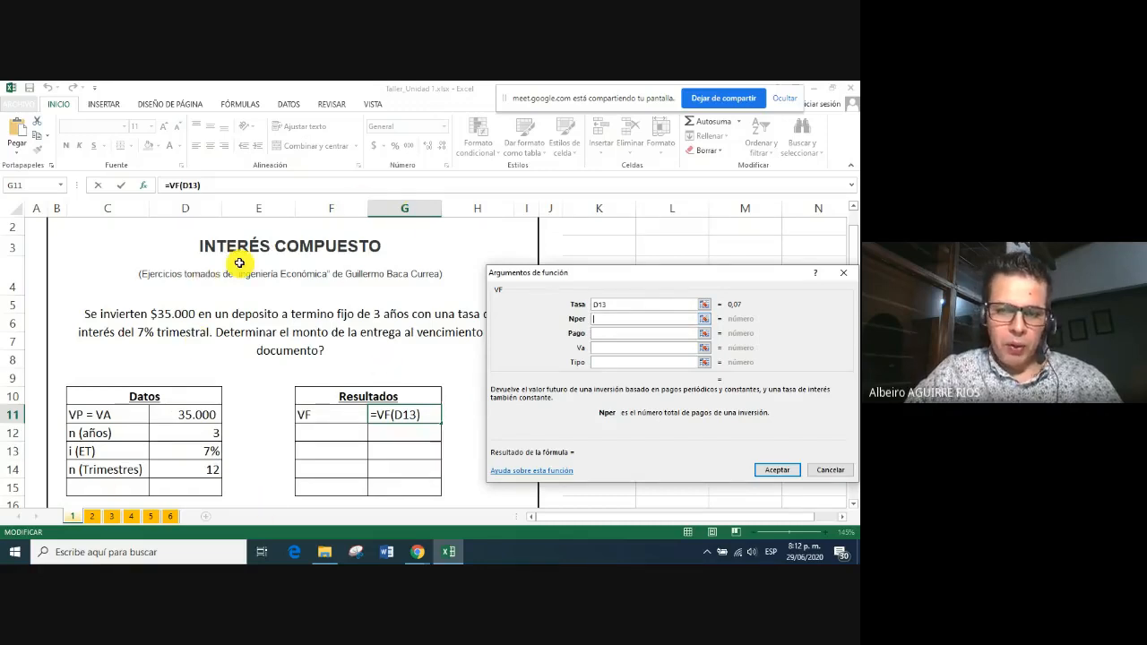
{"action": "left_click", "coordinate": [186, 469]}
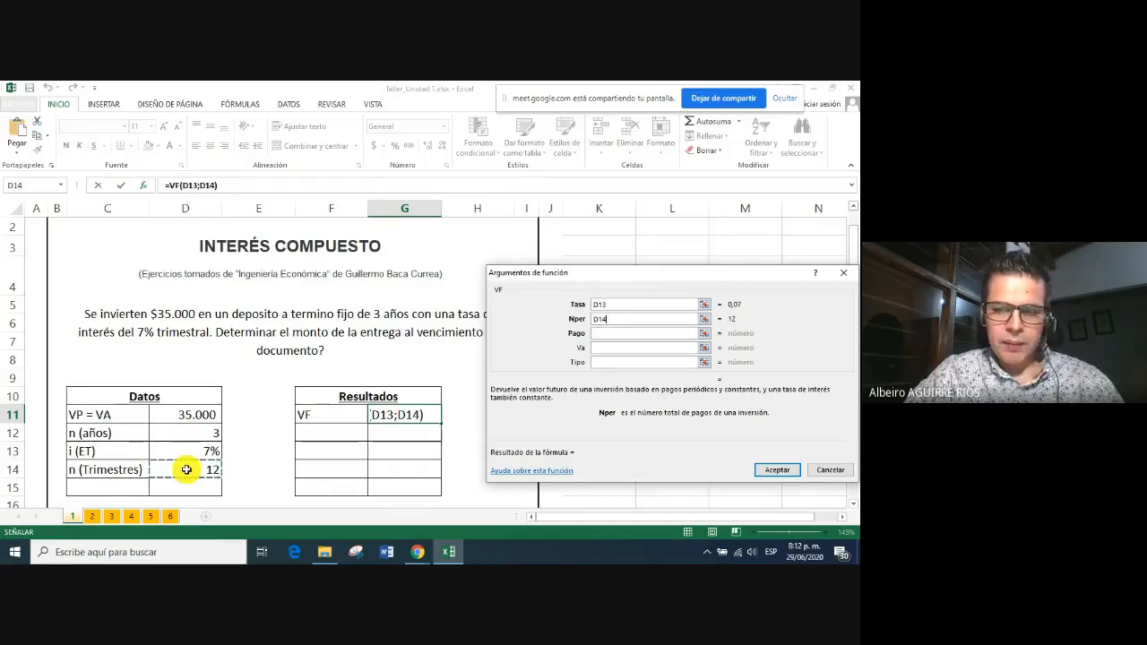
{"action": "left_click", "coordinate": [601, 334]}
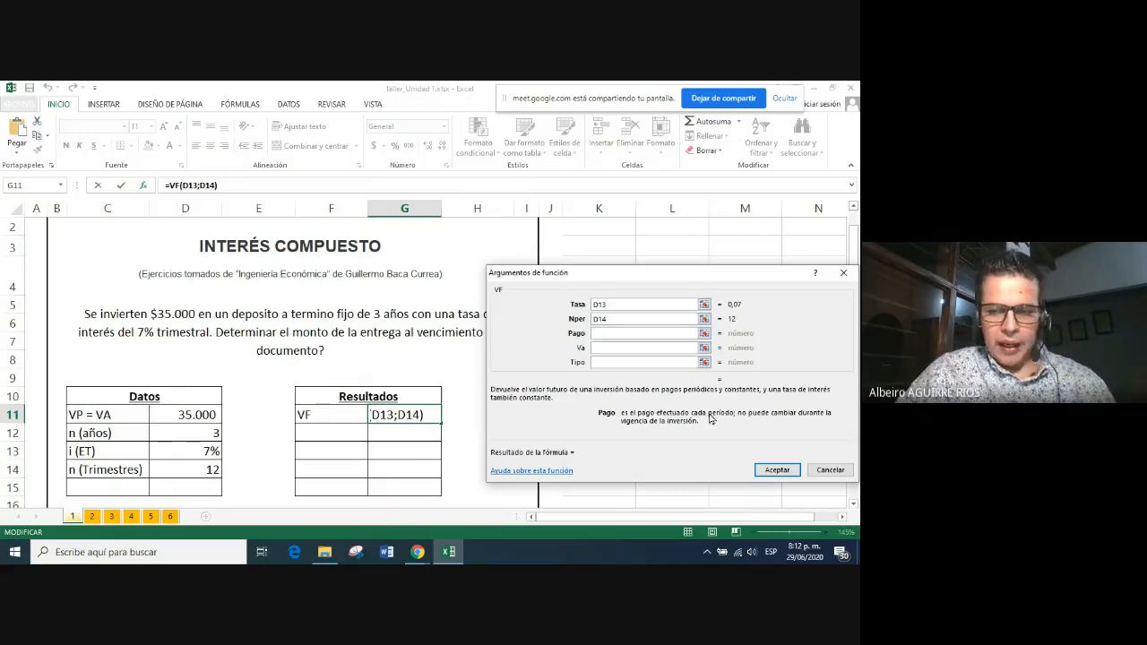
{"action": "left_click", "coordinate": [607, 348]}
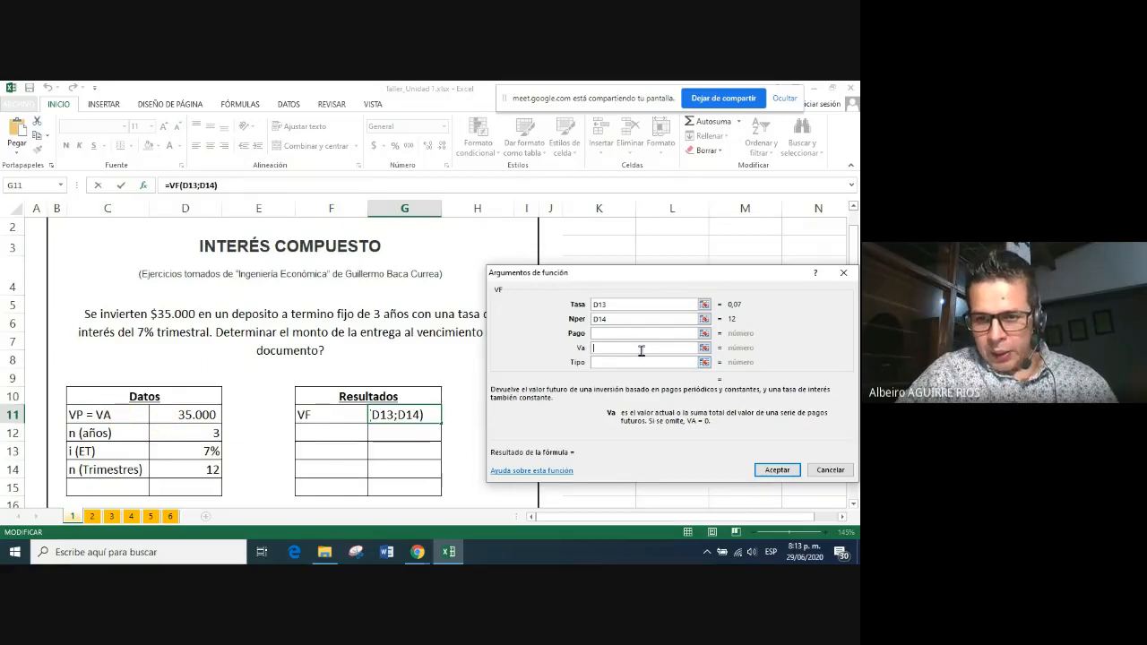
{"action": "type", "text": "-"}
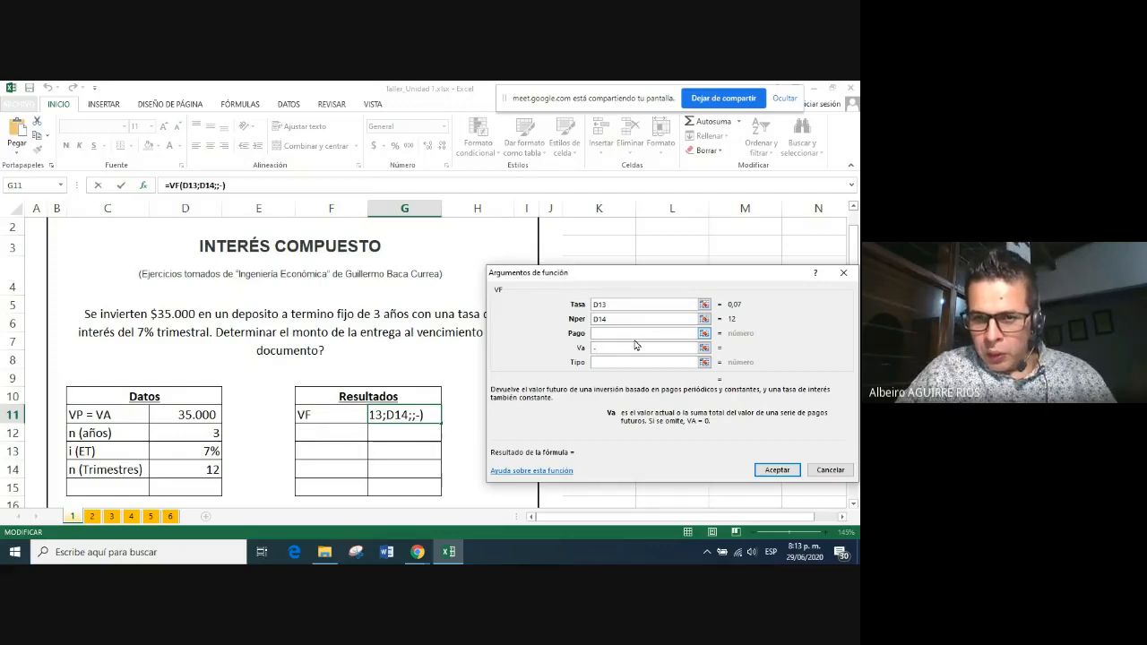
{"action": "key", "text": "BackSpace"}
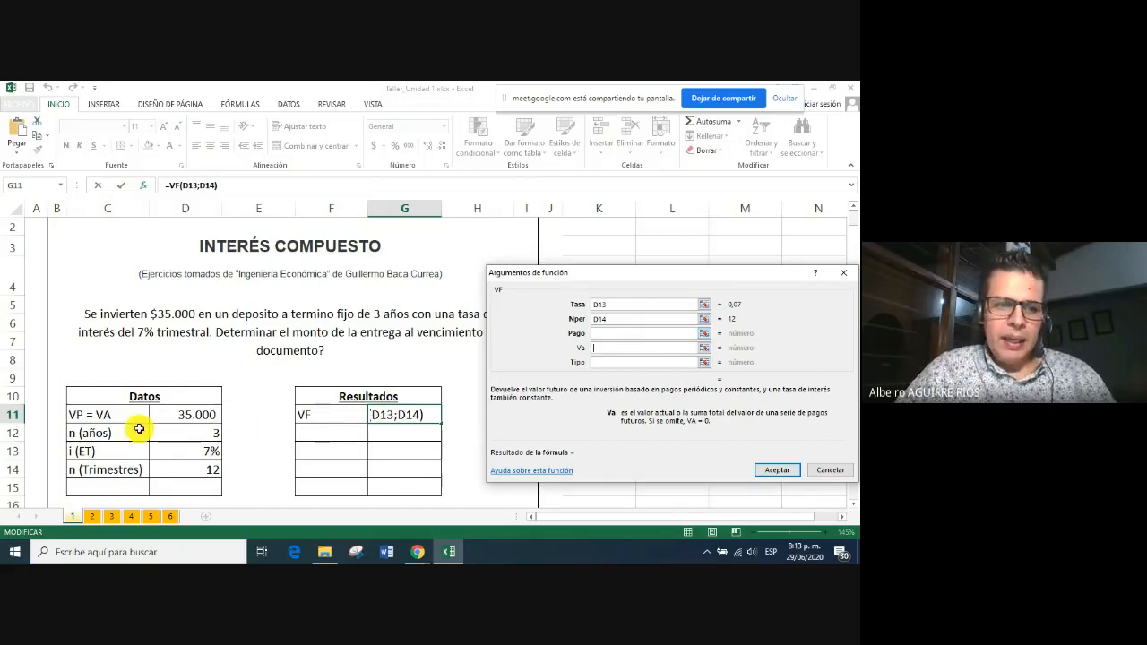
{"action": "left_click", "coordinate": [178, 418]}
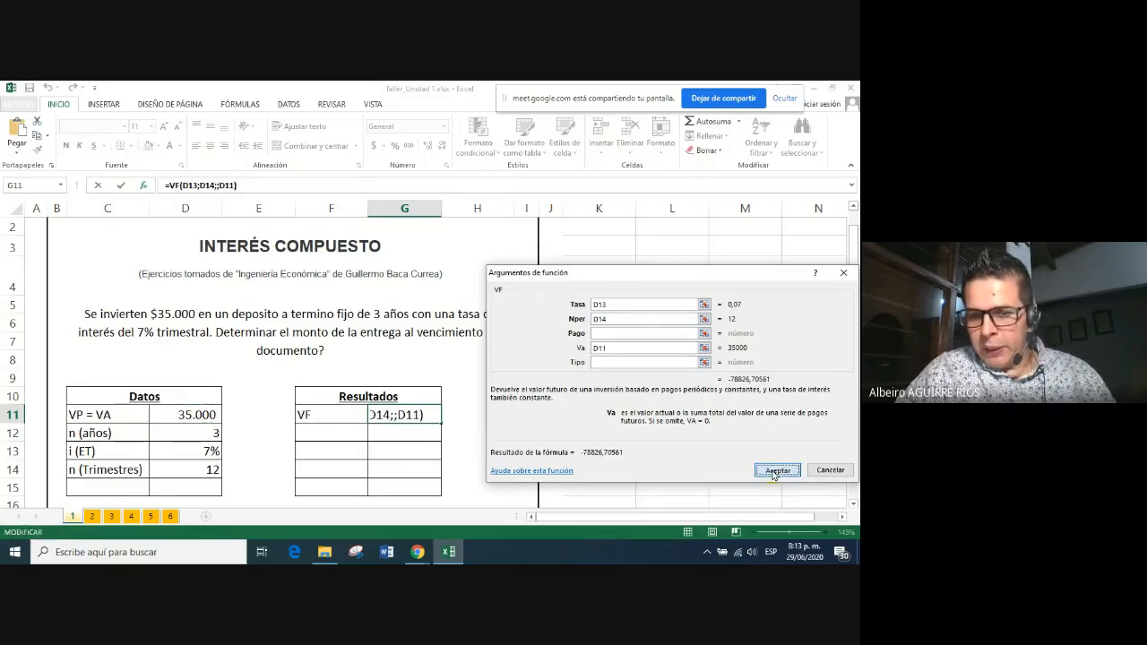
{"action": "left_click", "coordinate": [776, 471]}
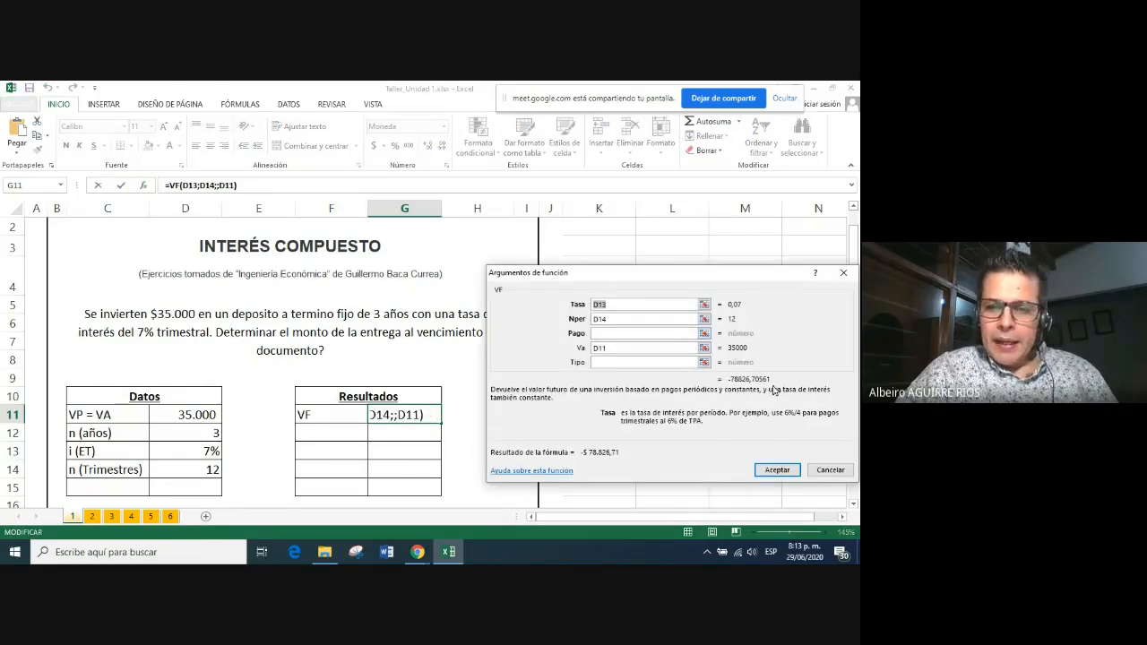
Change the Va argument of the VF formula in G11 to -D11 and accept it
{"action": "left_click", "coordinate": [592, 347]}
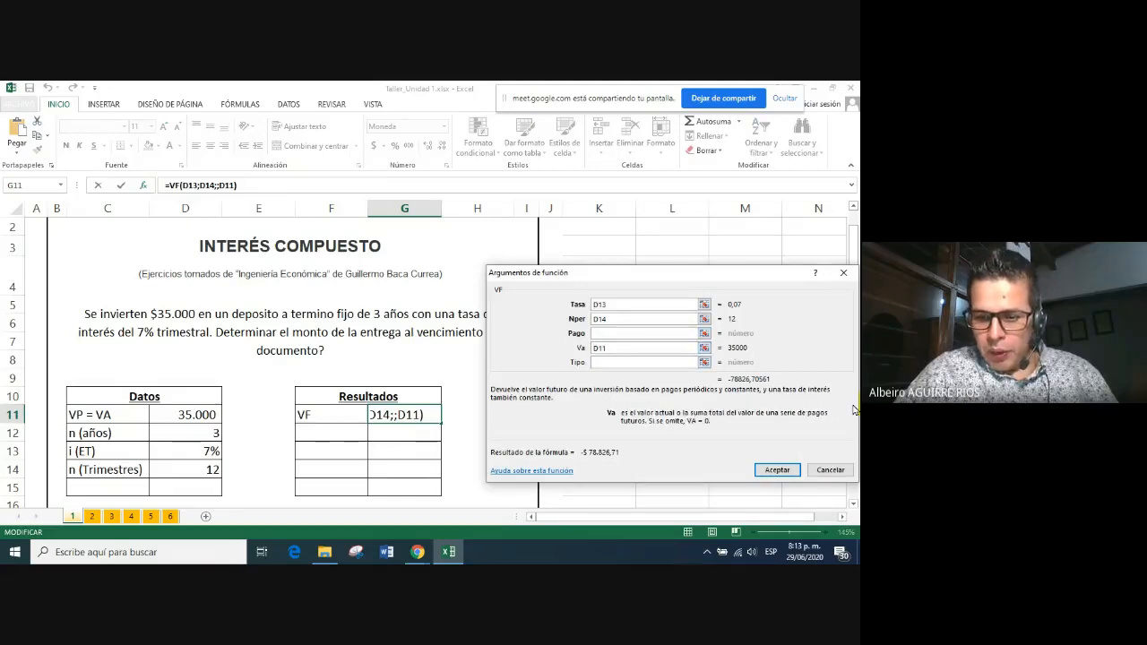
{"action": "type", "text": "("}
{"action": "key", "text": "BackSpace"}
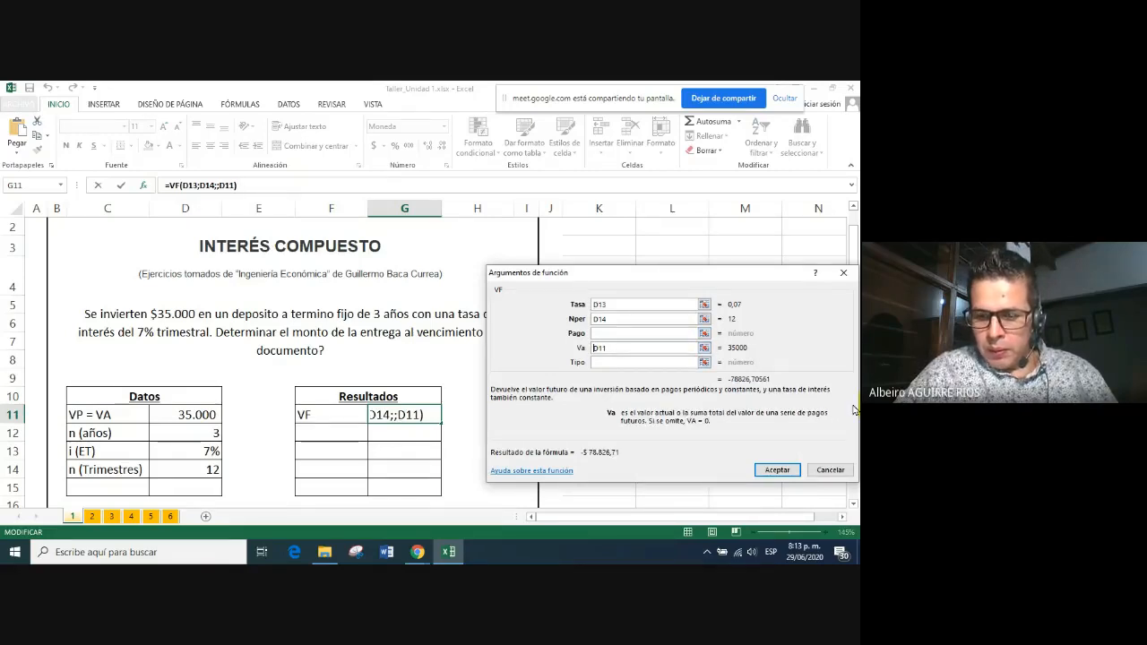
{"action": "type", "text": "-"}
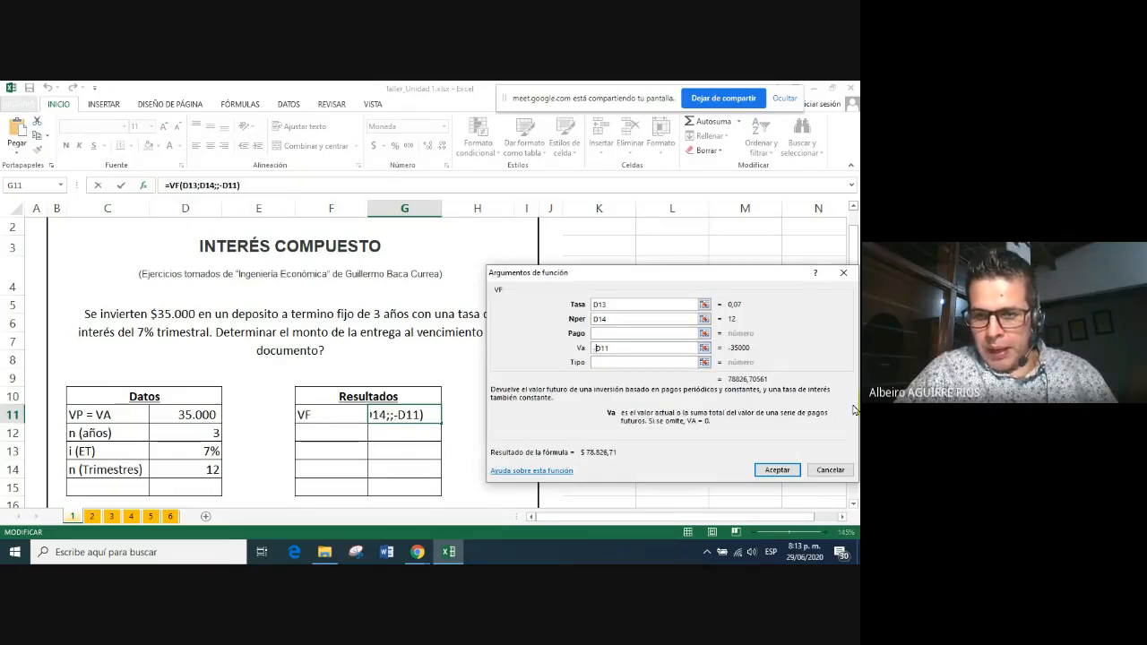
{"action": "left_click", "coordinate": [773, 470]}
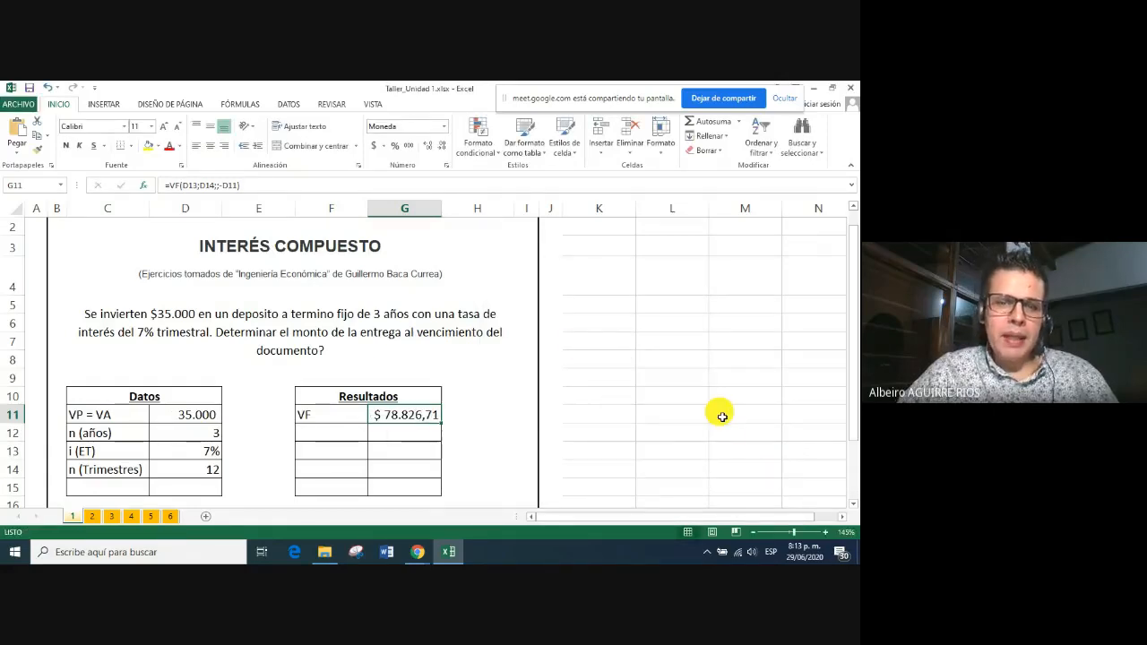
{"action": "left_click", "coordinate": [722, 410]}
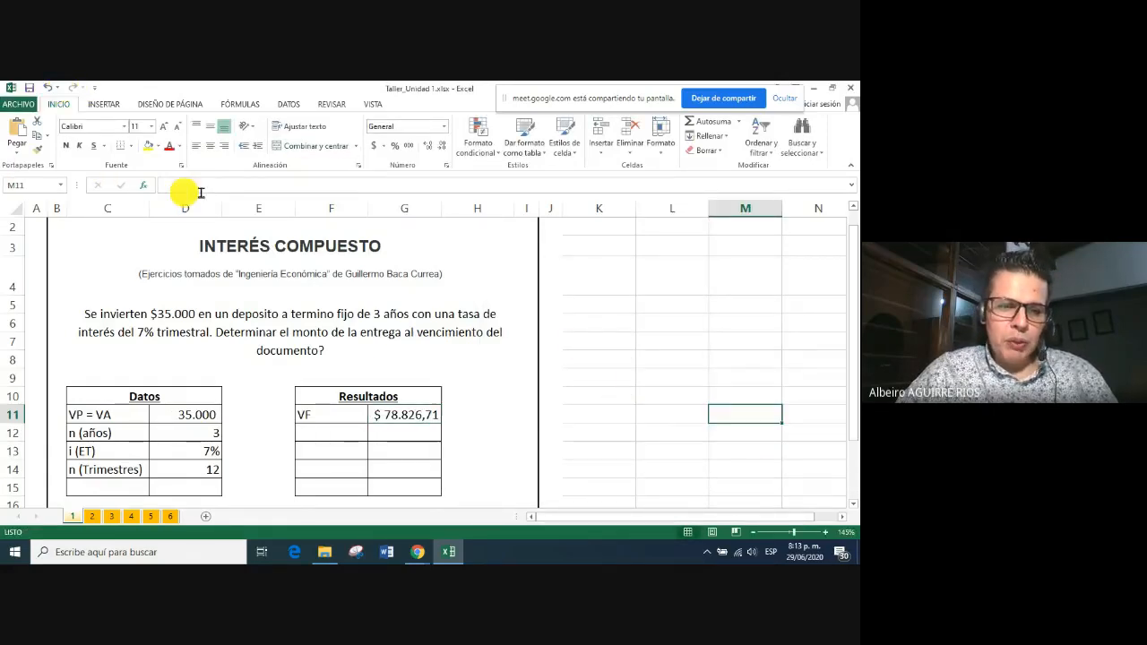
{"action": "left_click", "coordinate": [409, 415]}
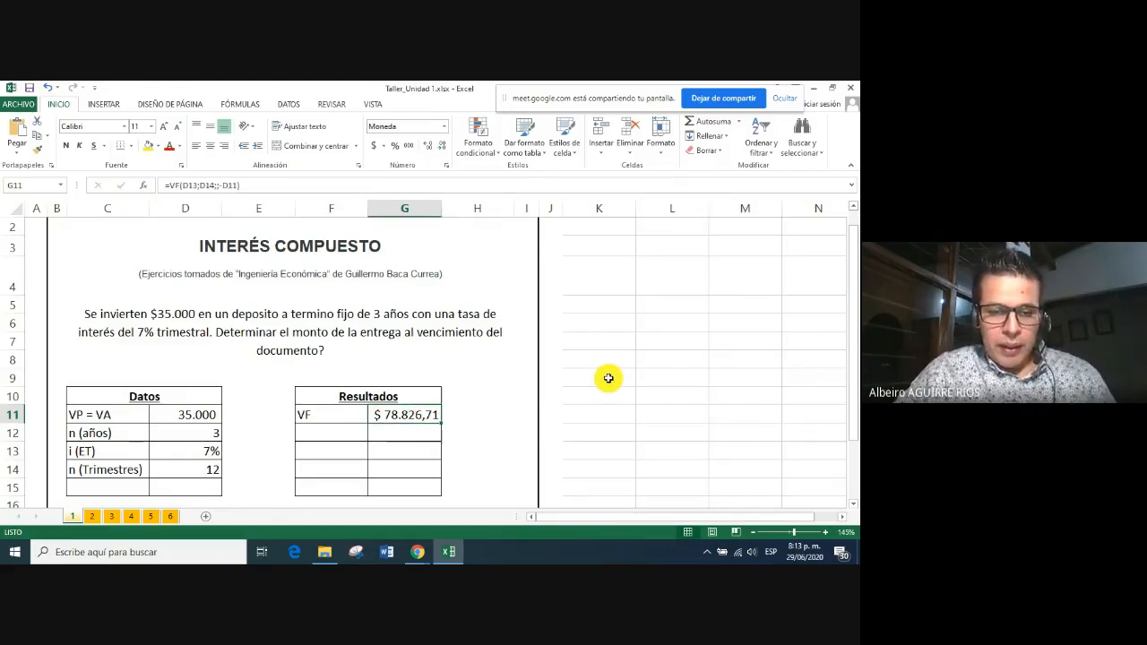
{"action": "left_click_drag", "start_coordinate": [118, 416], "coordinate": [193, 434]}
{"action": "left_click_drag", "start_coordinate": [332, 419], "coordinate": [375, 419]}
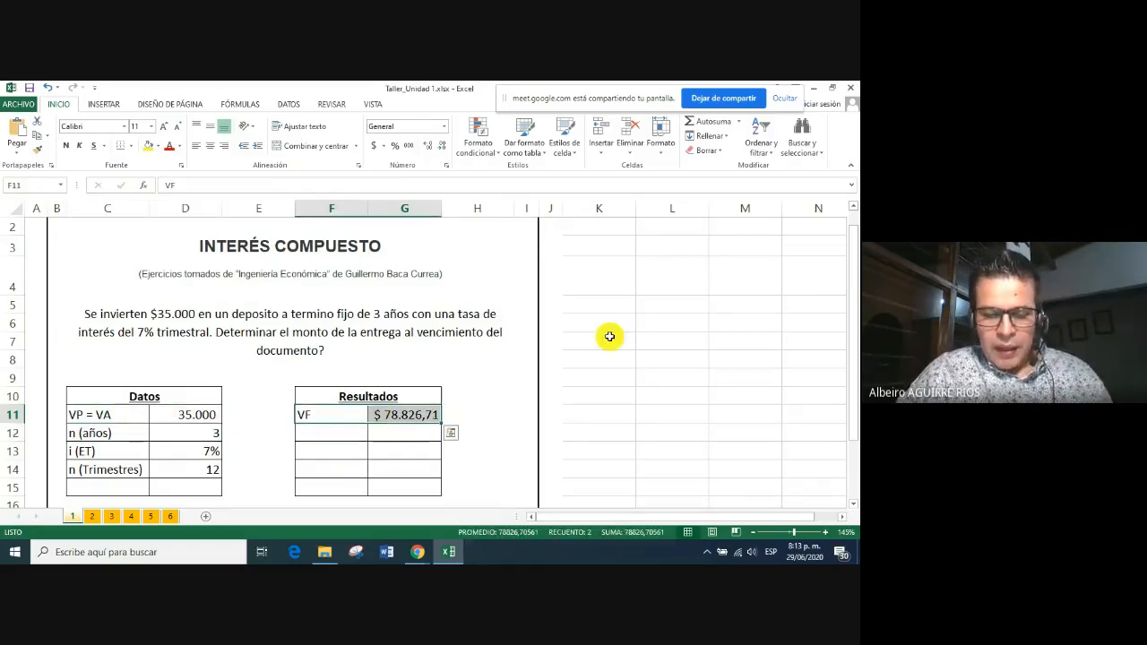
{"action": "left_click", "coordinate": [596, 396]}
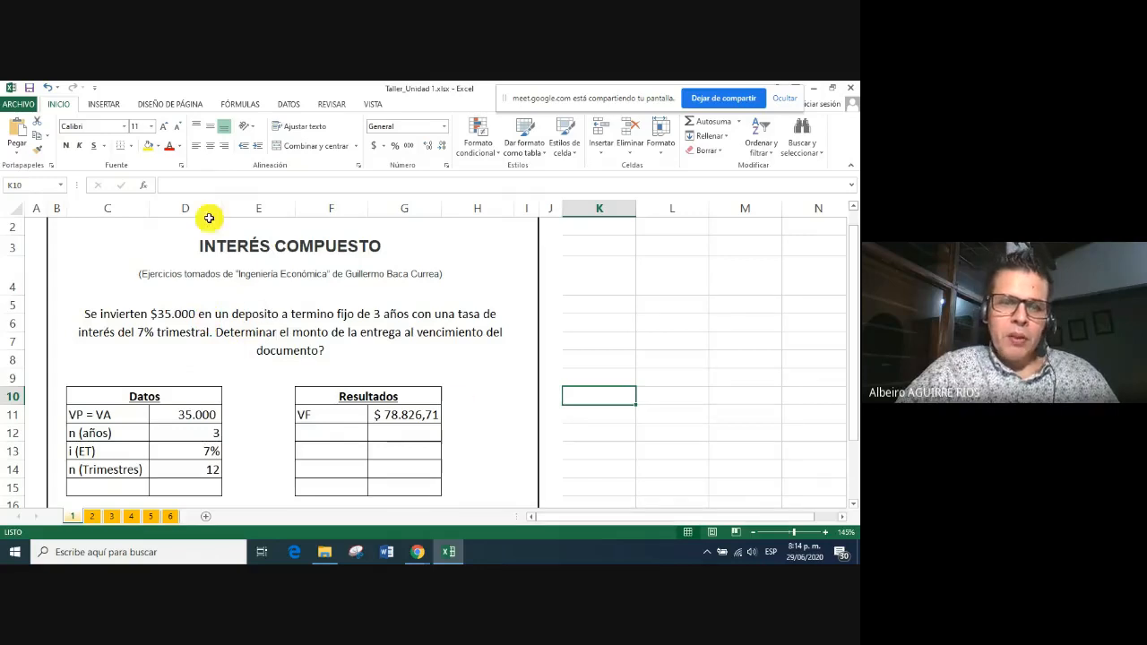
{"action": "left_click_drag", "start_coordinate": [87, 231], "coordinate": [522, 500]}
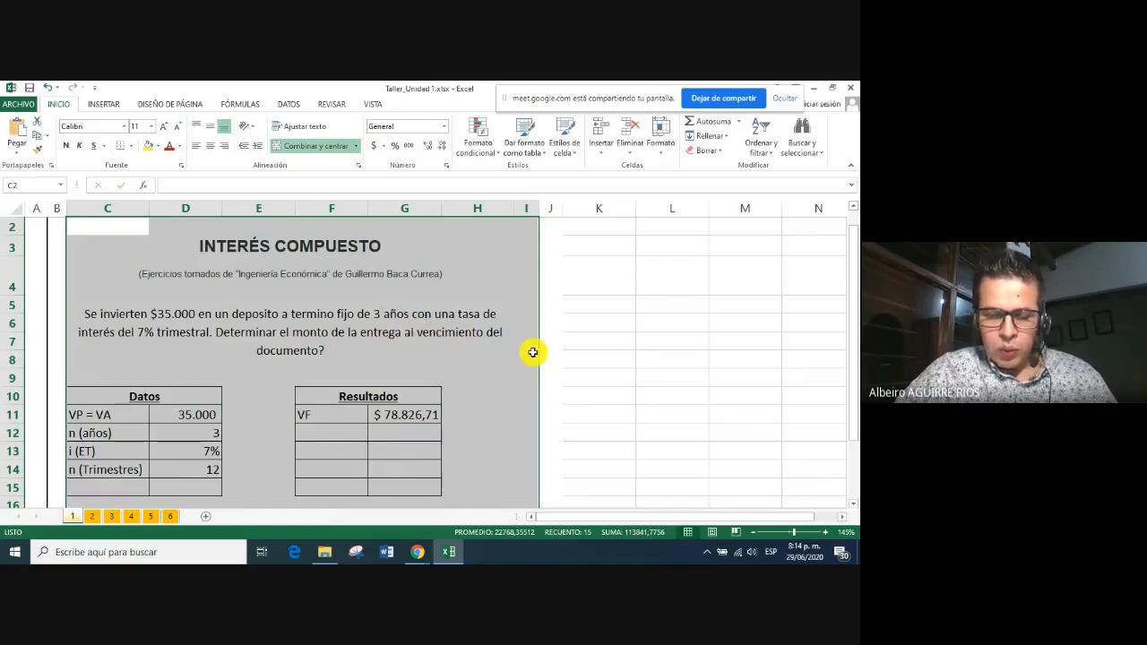
Switch to sheet 2 and review its present value exercise and the Datos table
{"action": "left_click", "coordinate": [92, 517]}
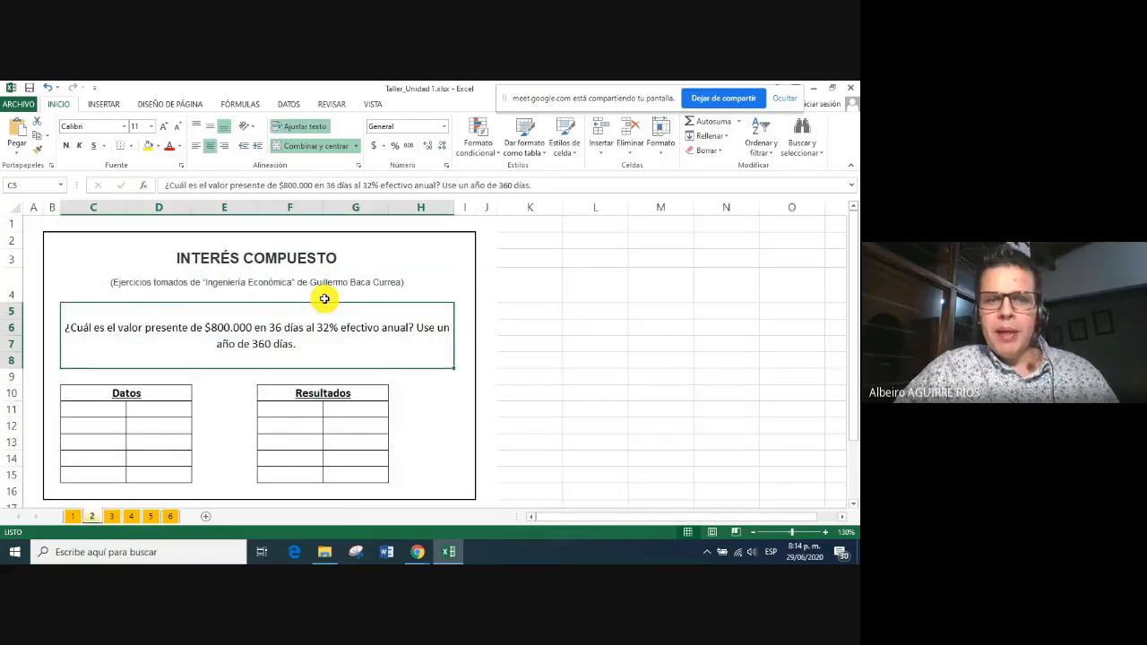
{"action": "mouse_move", "coordinate": [101, 241]}
{"action": "left_mouse_down"}
{"action": "mouse_move", "coordinate": [481, 304]}
{"action": "mouse_move", "coordinate": [438, 495]}
{"action": "mouse_move", "coordinate": [461, 493]}
{"action": "left_mouse_up"}
{"action": "left_click", "coordinate": [192, 330]}
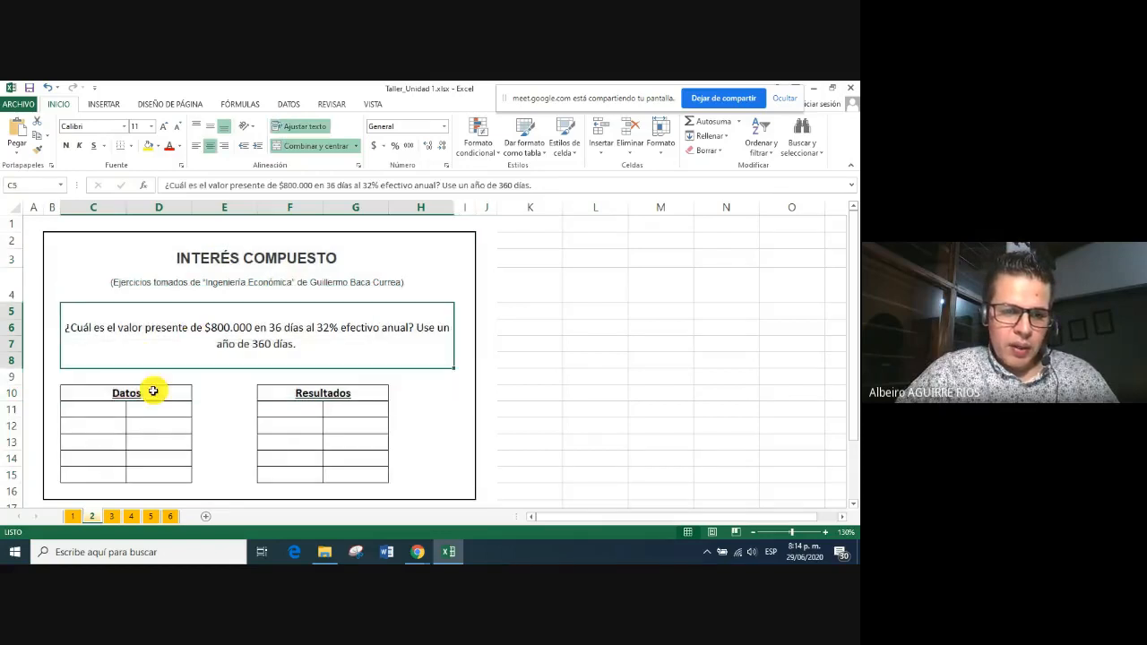
{"action": "mouse_move", "coordinate": [148, 394]}
{"action": "left_mouse_down"}
{"action": "mouse_move", "coordinate": [125, 397]}
{"action": "mouse_move", "coordinate": [128, 468]}
{"action": "left_mouse_up"}
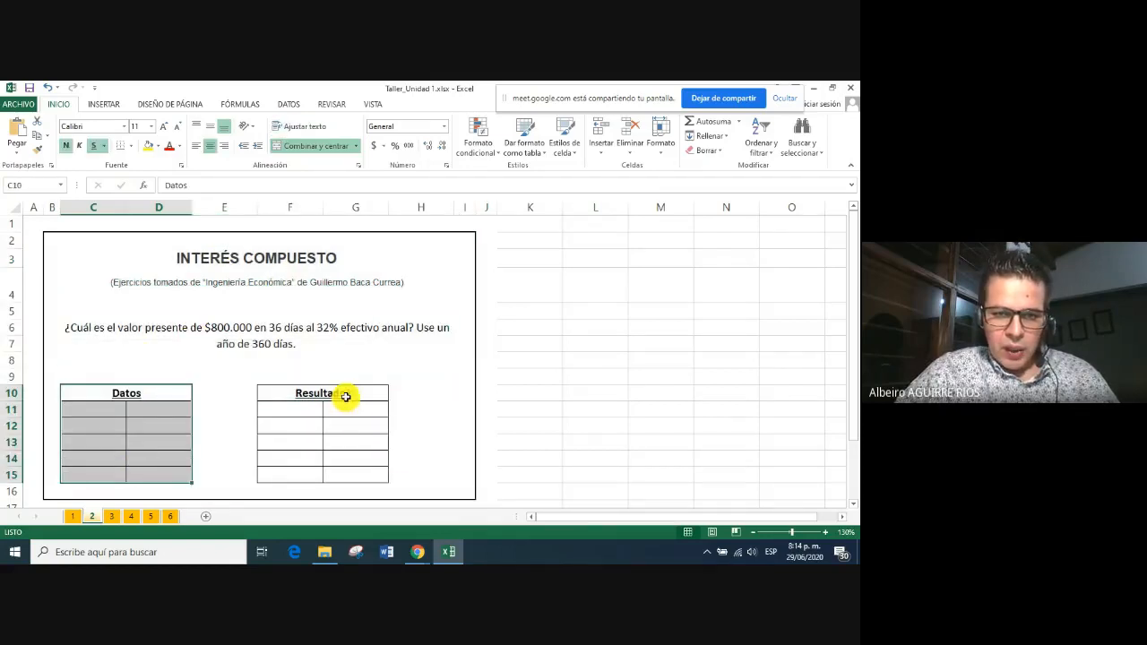
Enter the label VP = VA in F11, the first row of the Resultados table
{"action": "left_click_drag", "start_coordinate": [346, 396], "coordinate": [346, 474]}
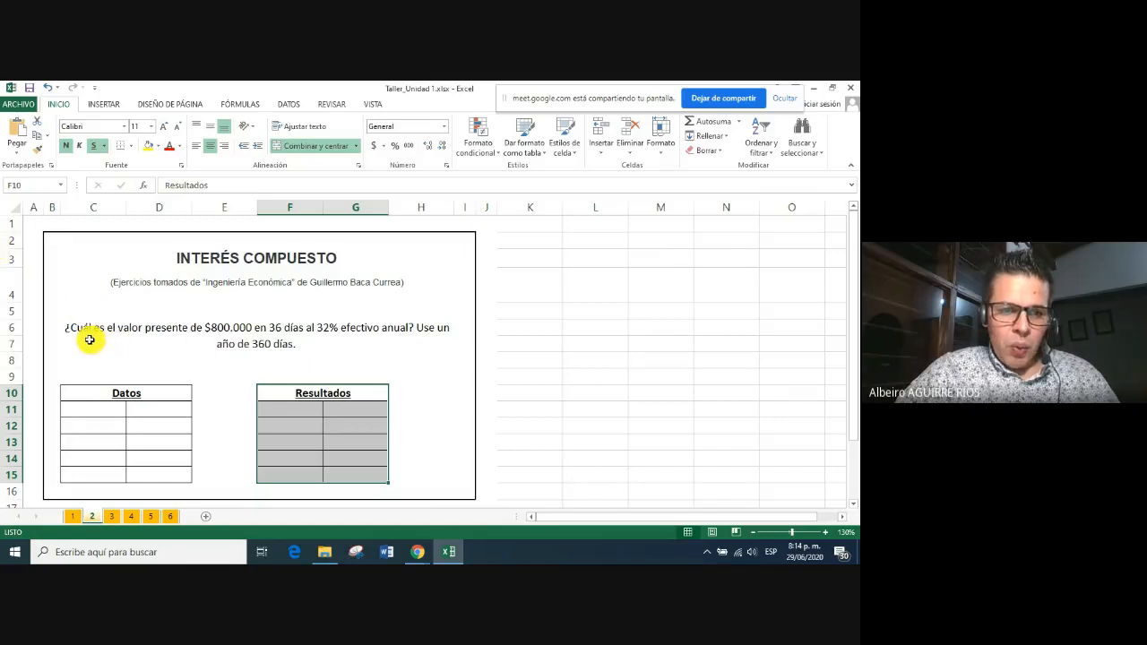
{"action": "left_click", "coordinate": [288, 415]}
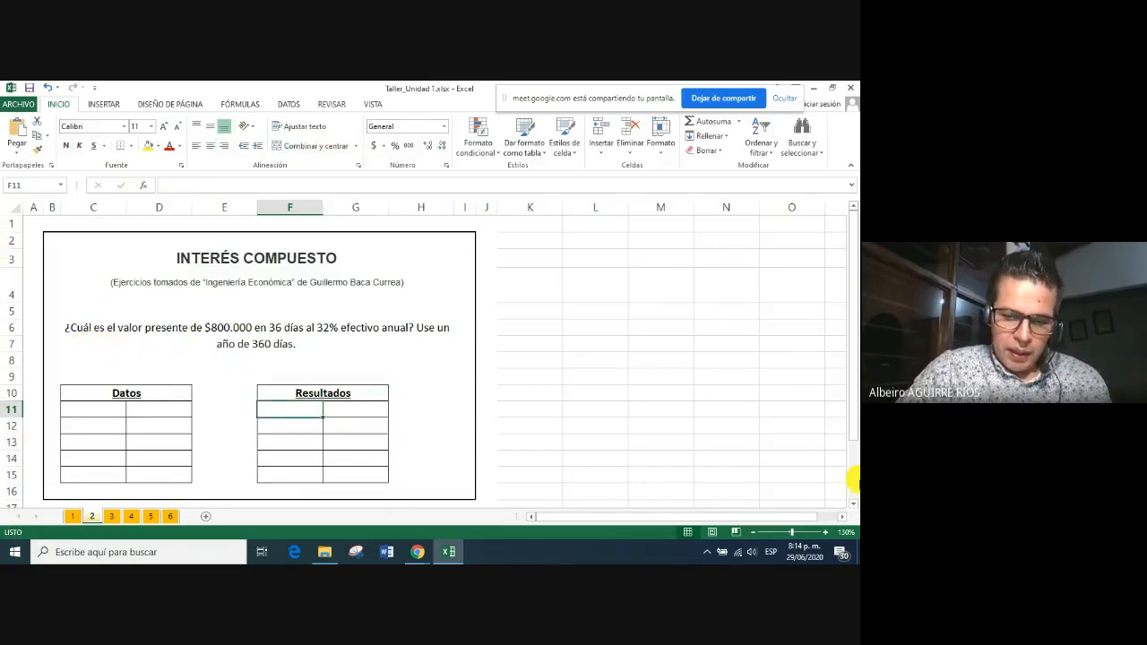
{"action": "type", "text": "VP = VA"}
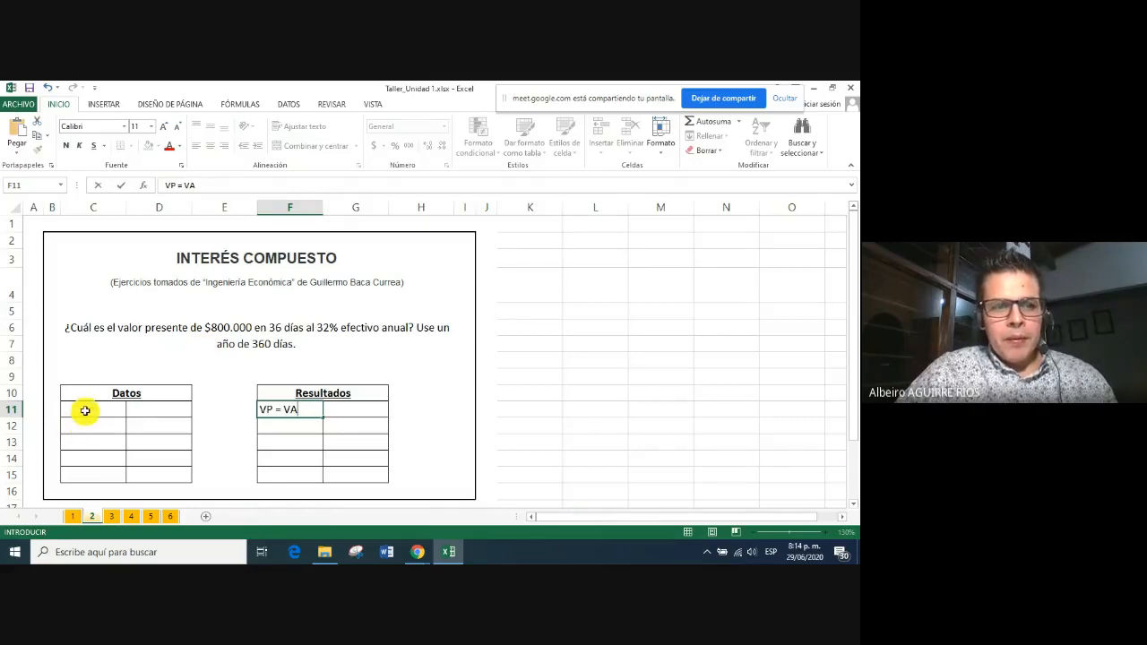
Enter the label VF in C11 and 800000 in D11 of the Datos table, formatting the amount with a thousands separator
{"action": "left_click", "coordinate": [81, 411]}
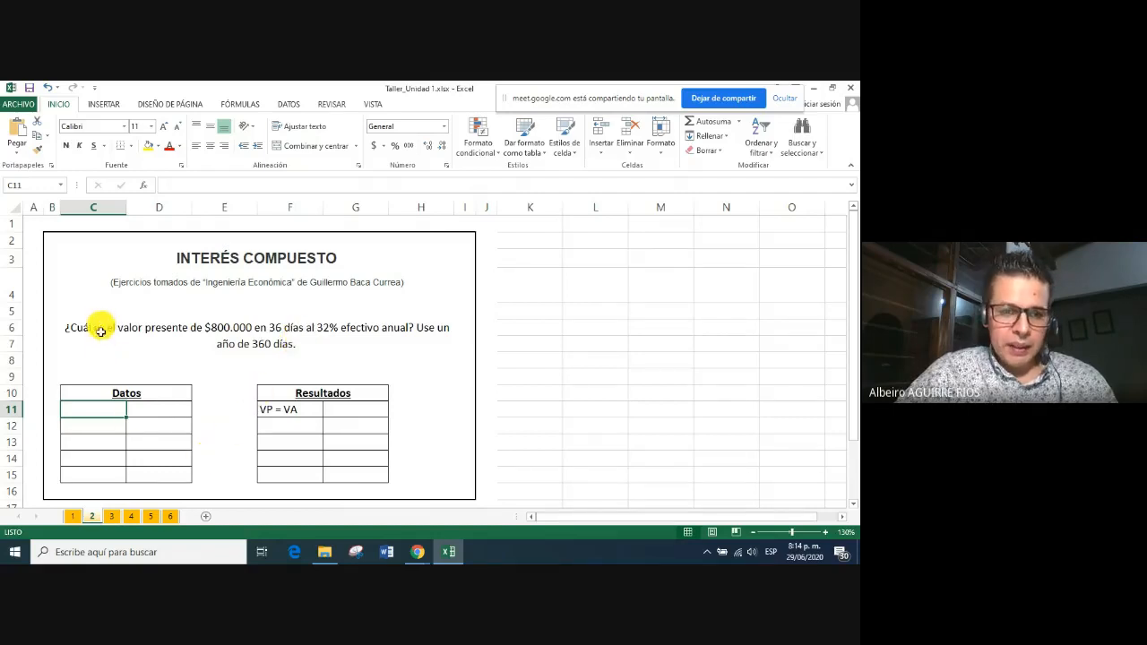
{"action": "type", "text": "VF"}
{"action": "left_click", "coordinate": [142, 413]}
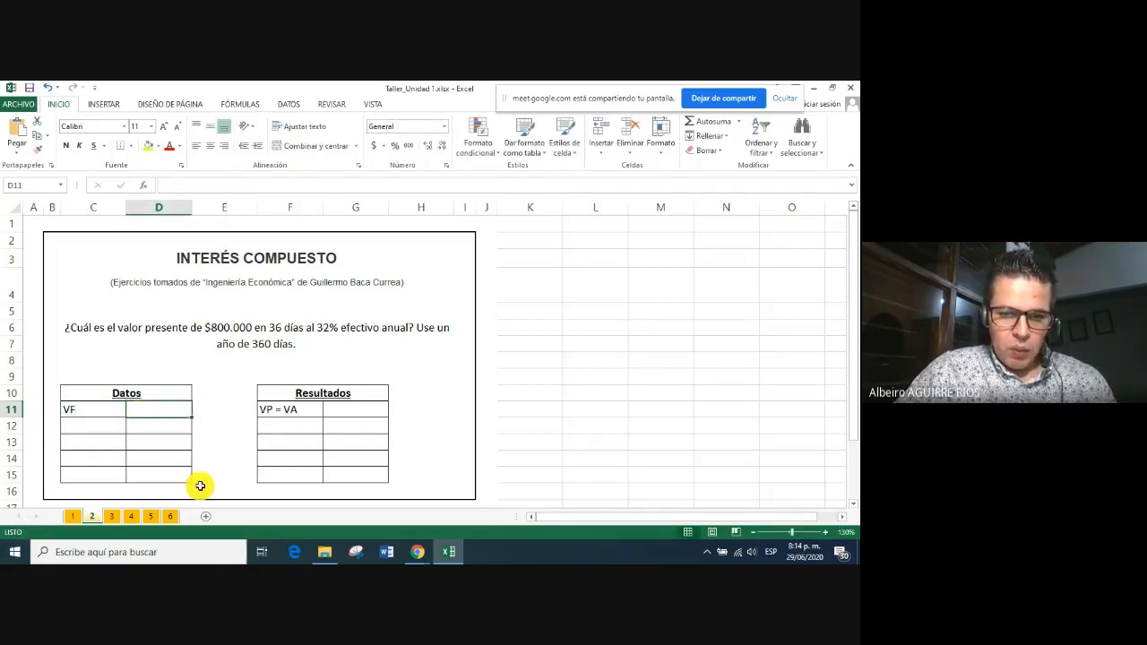
{"action": "type", "text": "80000"}
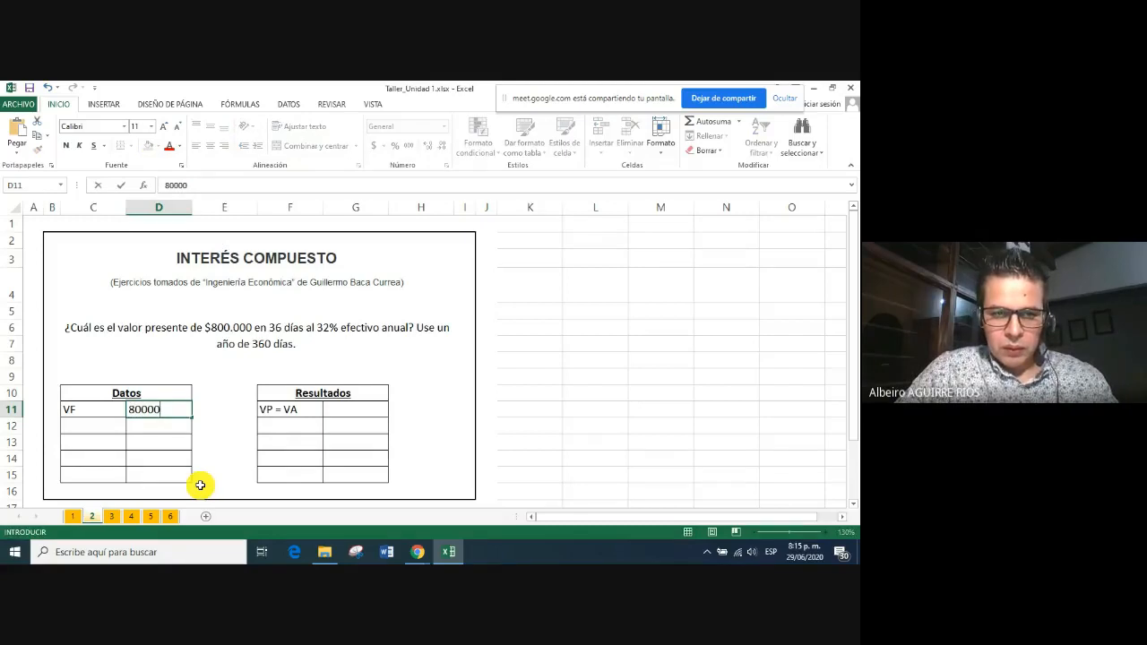
{"action": "type", "text": "0"}
{"action": "key", "text": "Return"}
{"action": "key", "text": "Up"}
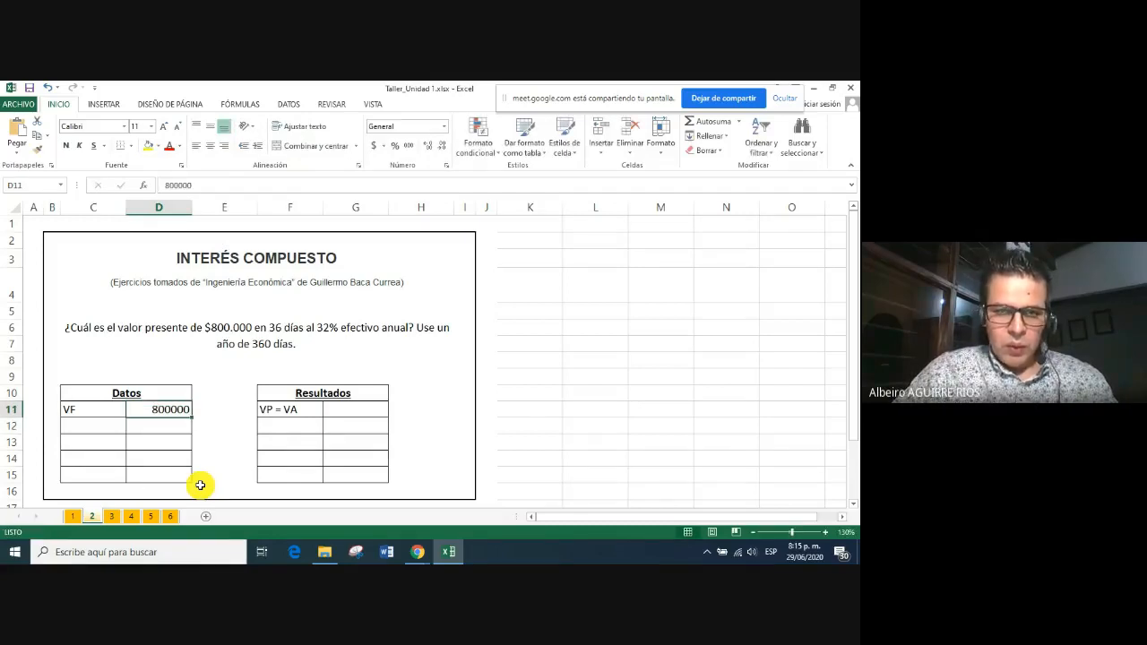
{"action": "left_click", "coordinate": [408, 146]}
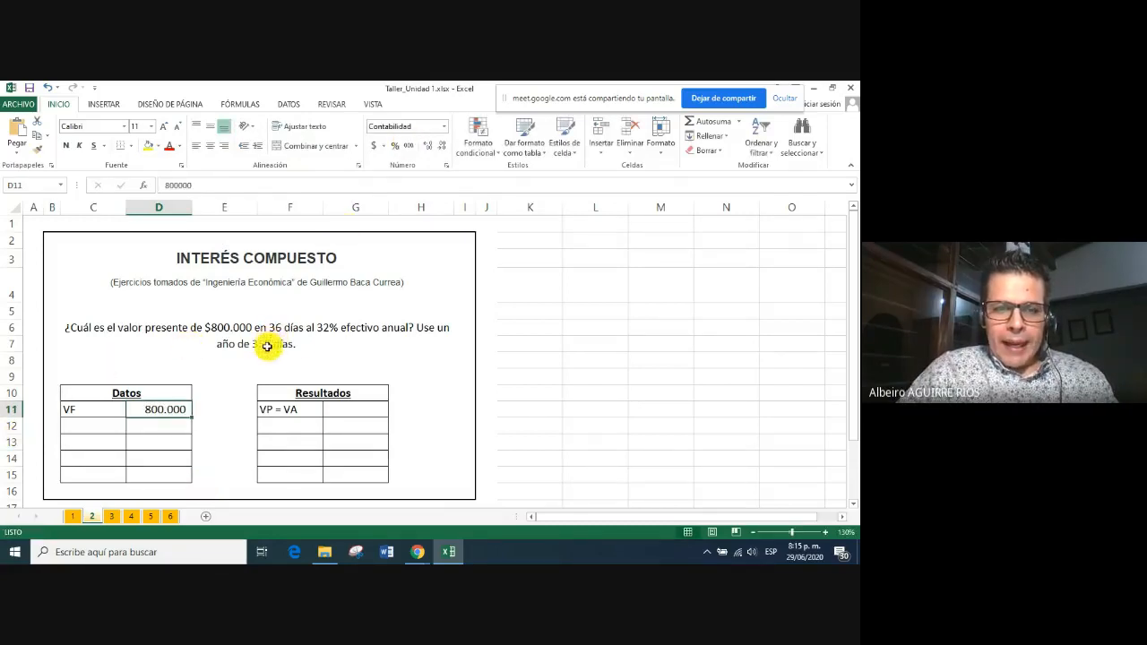
Add the label n (días) in C12 and its value 36 in D12
{"action": "left_click", "coordinate": [95, 425]}
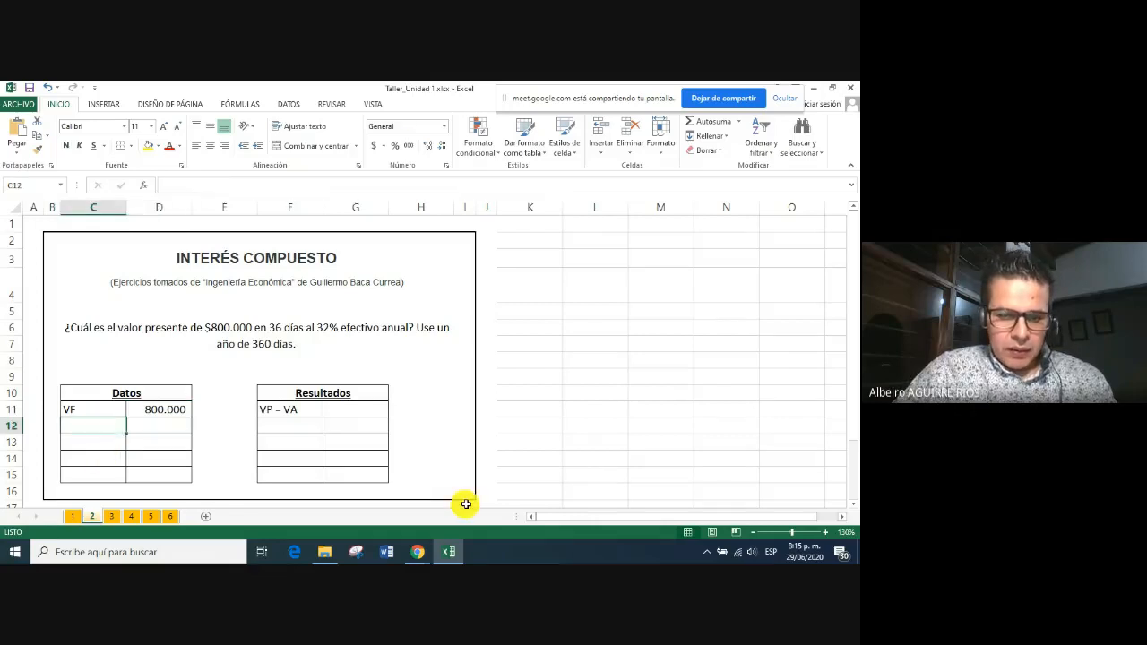
{"action": "type", "text": "n"}
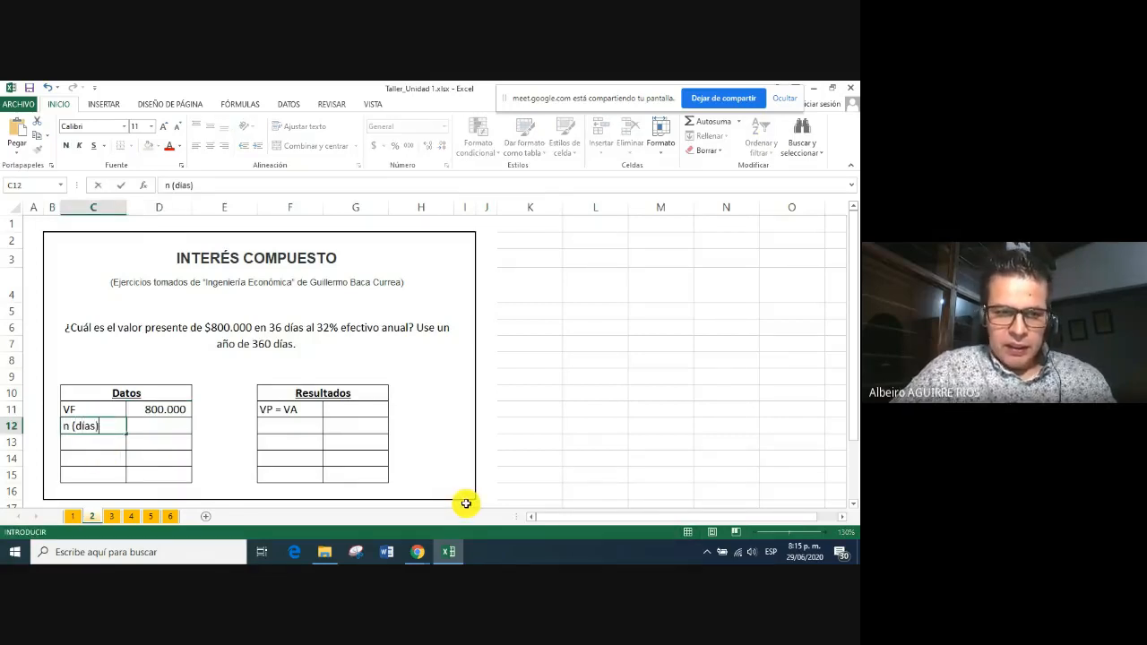
{"action": "type", "text": " (días)"}
{"action": "left_click", "coordinate": [161, 425]}
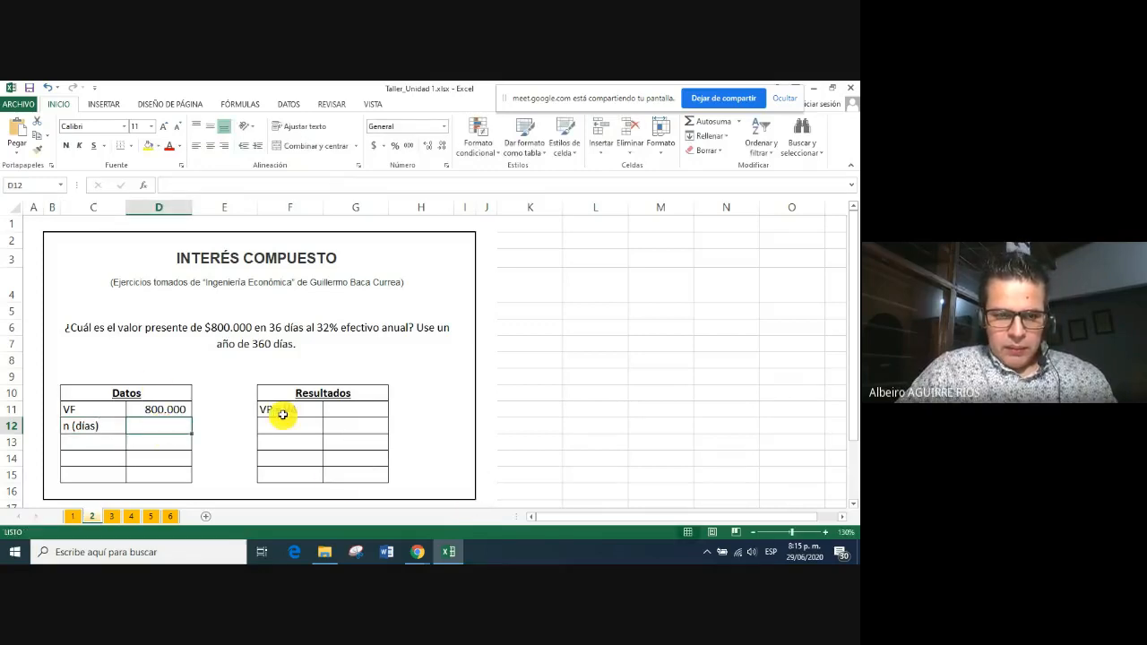
{"action": "type", "text": "36"}
{"action": "key", "text": "Return"}
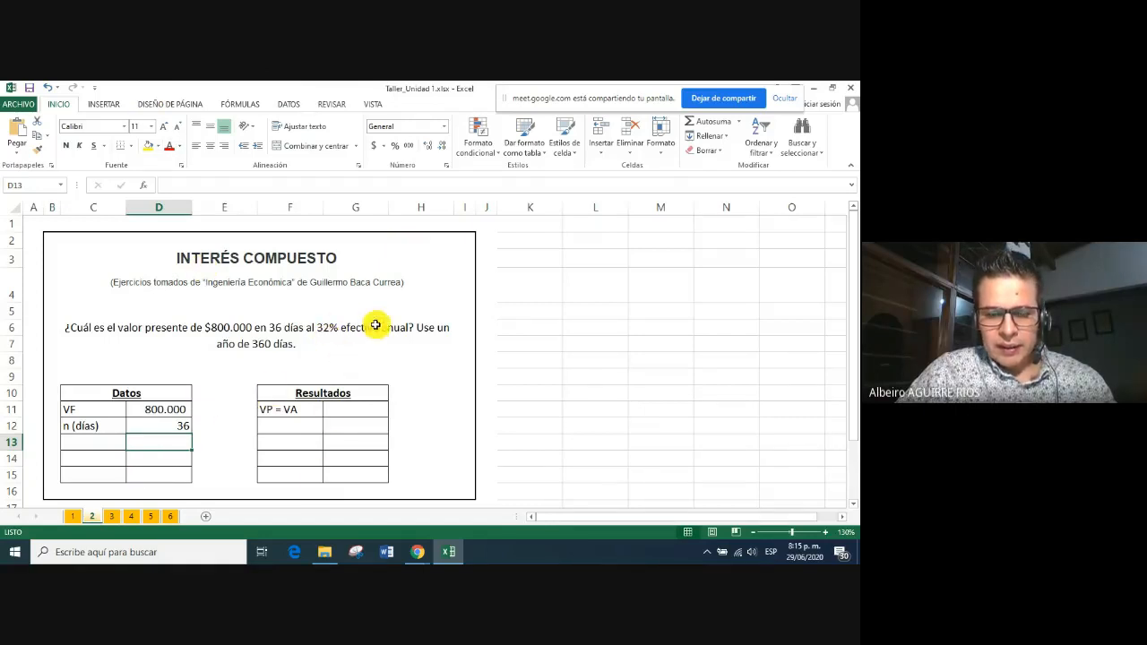
Add the label i (EA) in C13 and the rate 32% in D13
{"action": "left_click", "coordinate": [100, 443]}
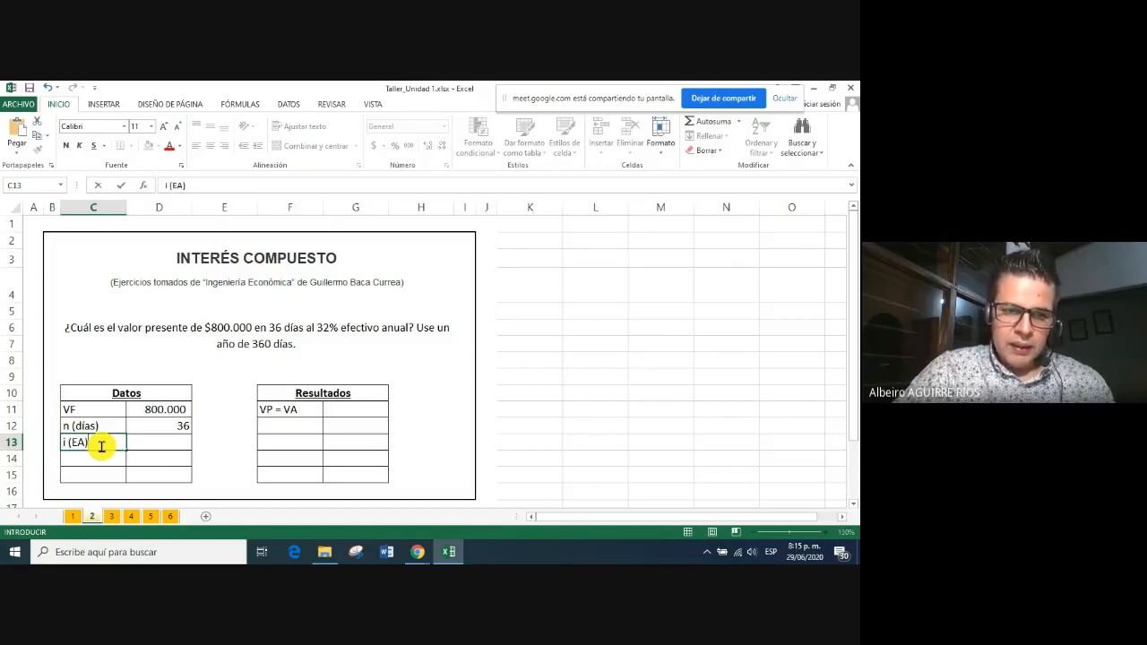
{"action": "left_click", "coordinate": [166, 438]}
{"action": "type", "text": "32"}
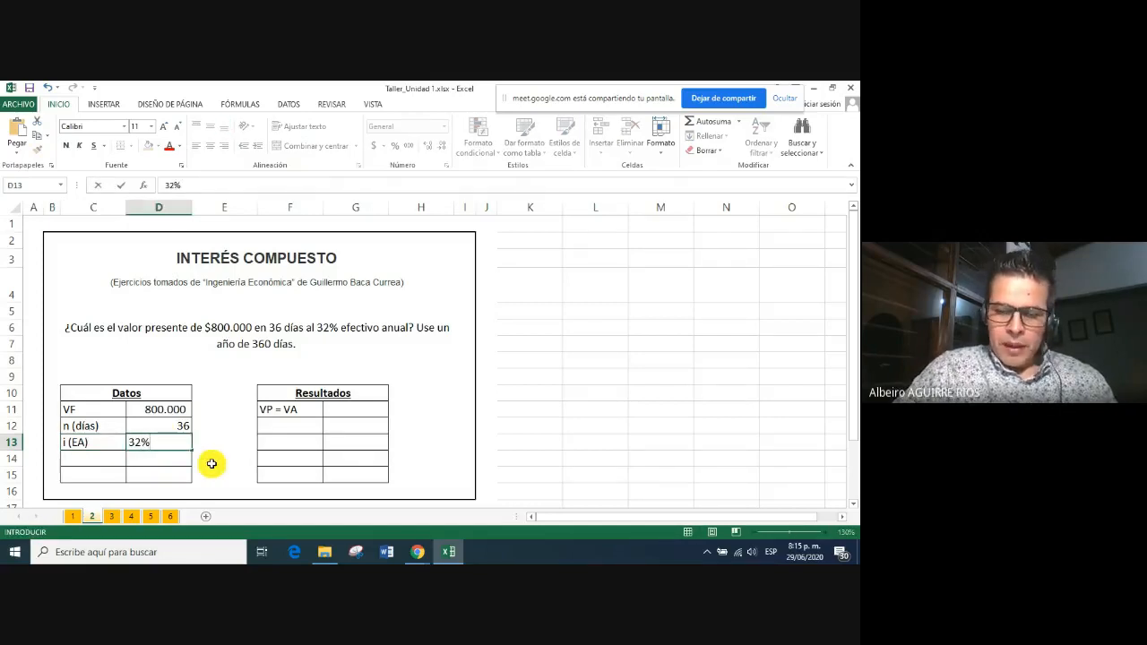
{"action": "key", "text": "Return"}
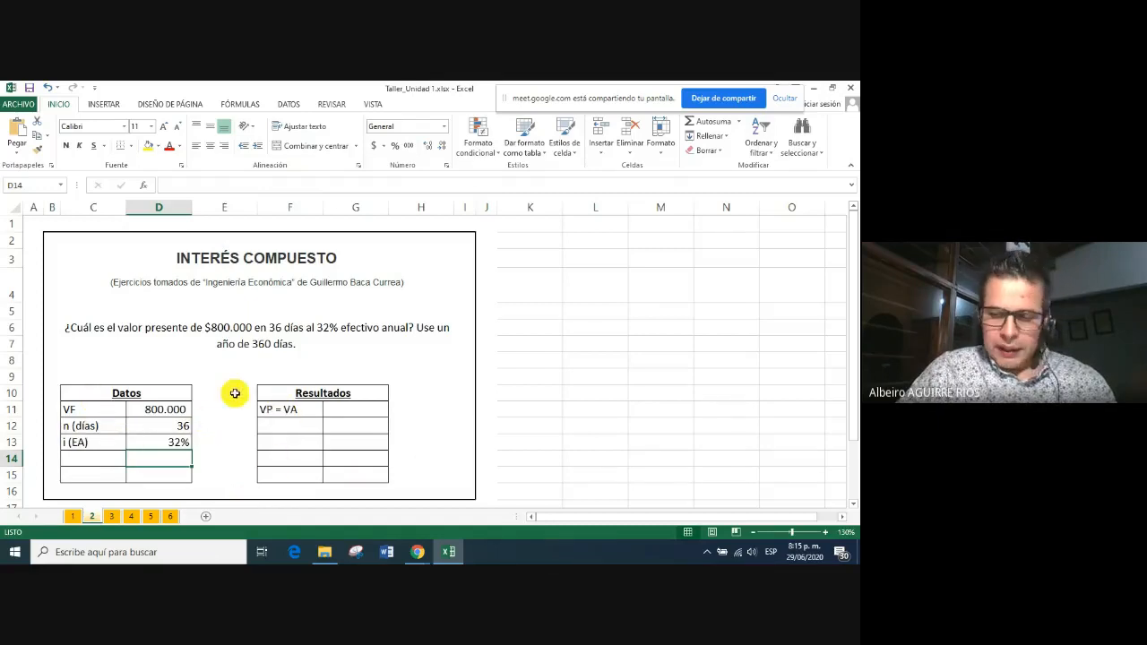
Compare the n (días) and i (EA) rows, and enter the label n (años) in C14
{"action": "left_click", "coordinate": [108, 429]}
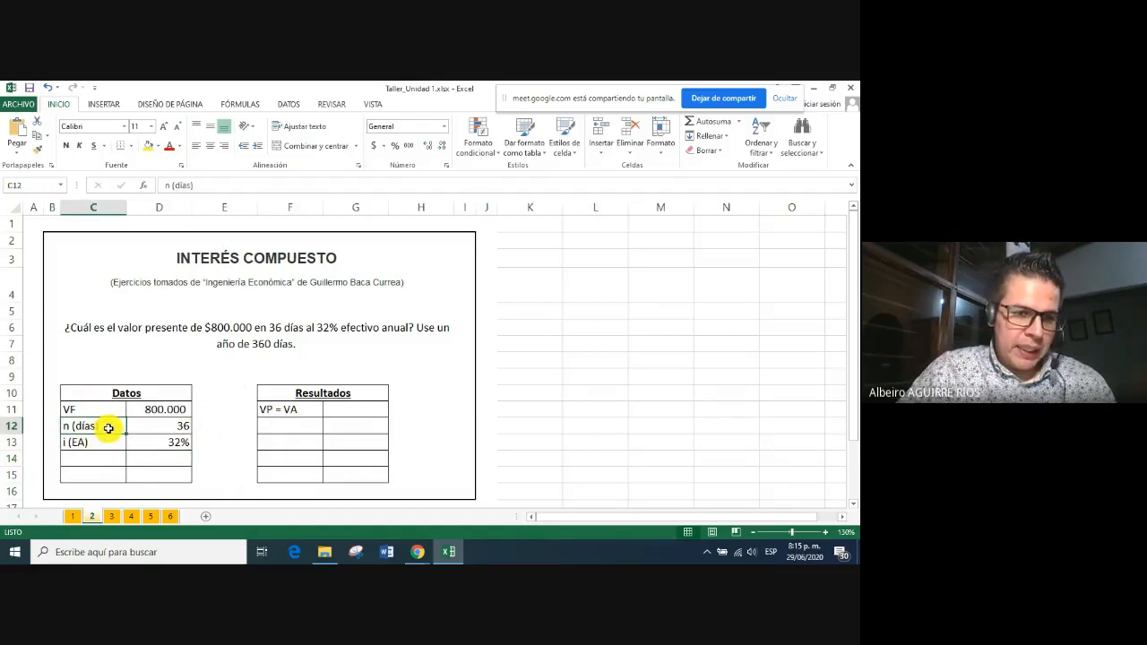
{"action": "left_click_drag", "start_coordinate": [108, 428], "coordinate": [152, 427]}
{"action": "left_click", "coordinate": [92, 446]}
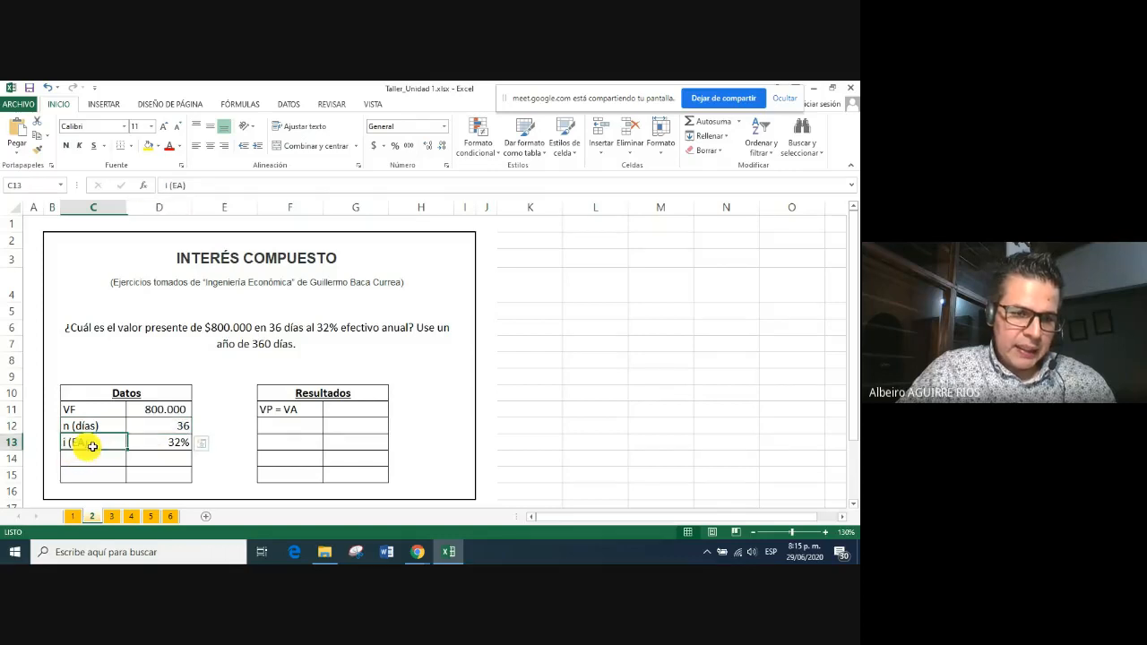
{"action": "left_click", "coordinate": [94, 462]}
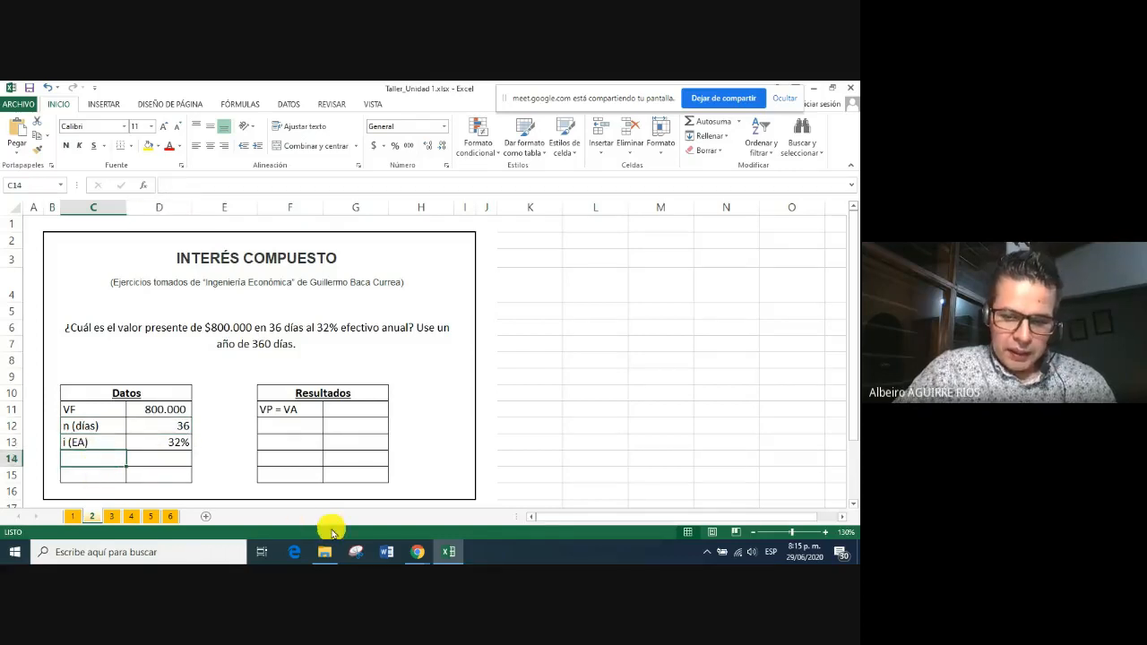
{"action": "type", "text": "n (años"}
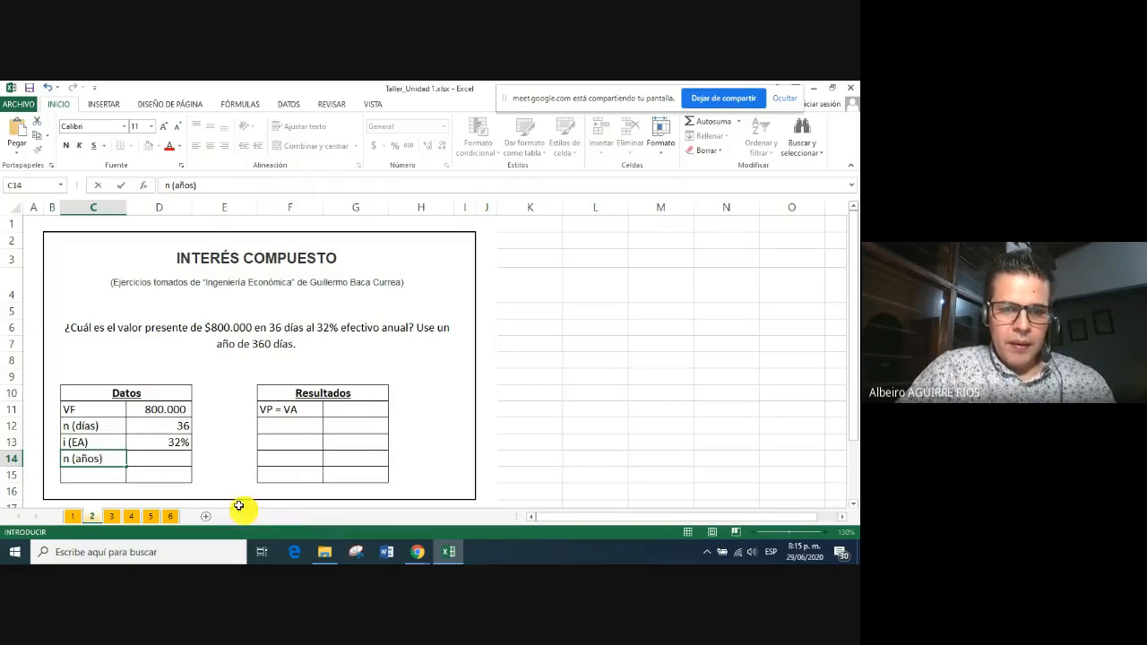
Convert the days to years in D14 with the formula =D12/360 and check the formula
{"action": "left_click", "coordinate": [149, 461]}
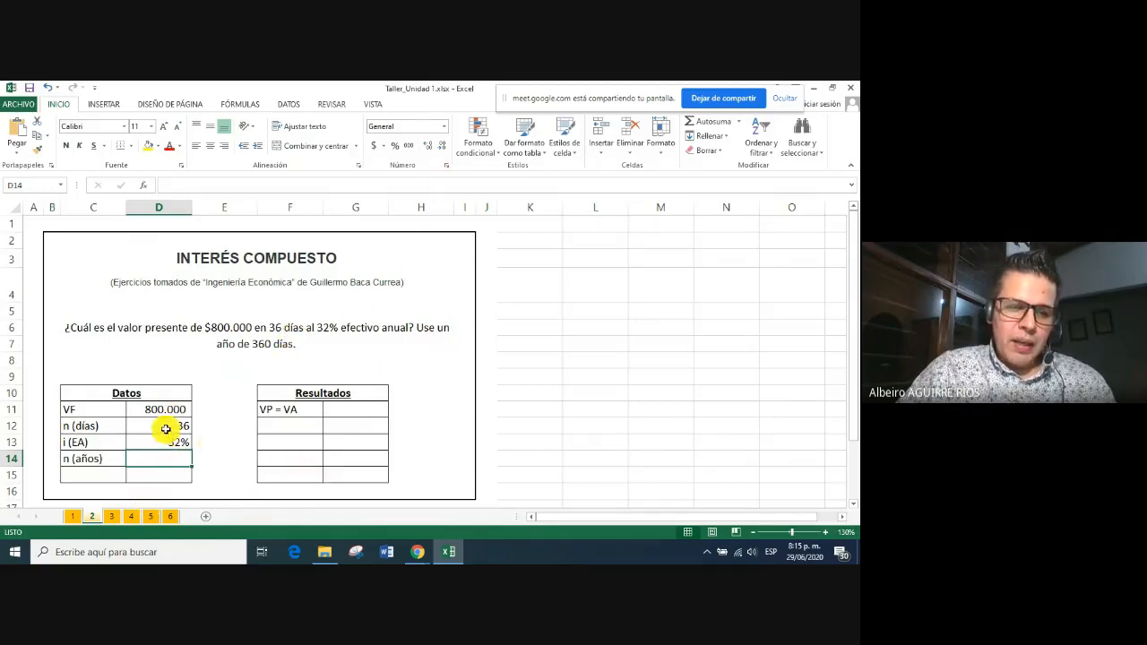
{"action": "left_click_drag", "start_coordinate": [94, 427], "coordinate": [164, 427]}
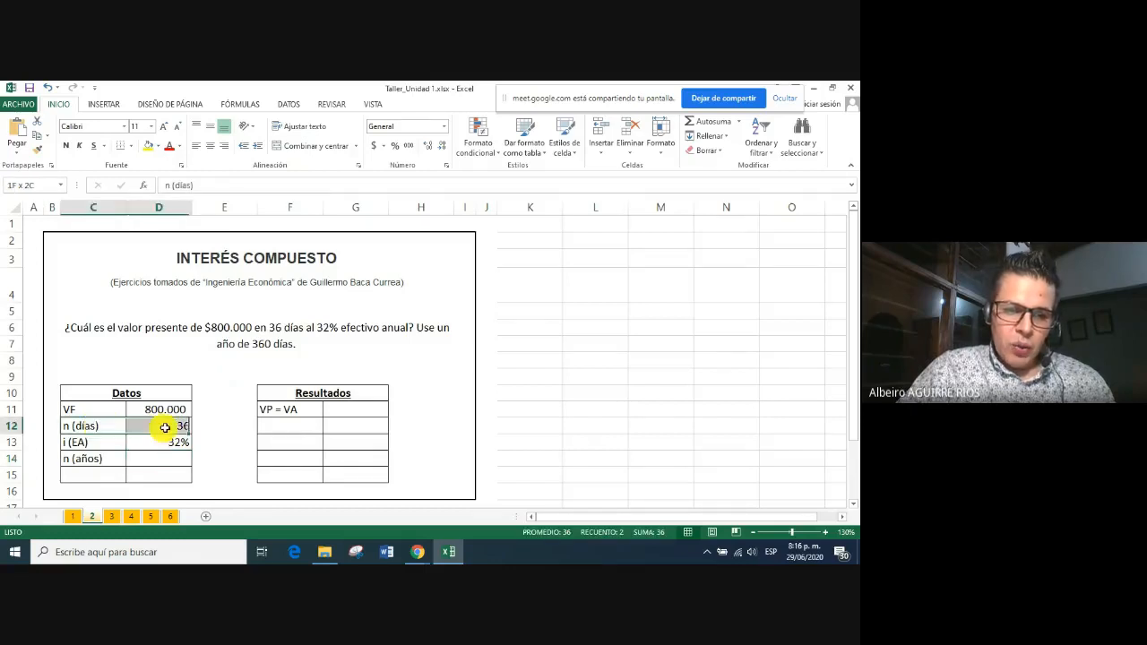
{"action": "left_click_drag", "start_coordinate": [92, 457], "coordinate": [144, 462]}
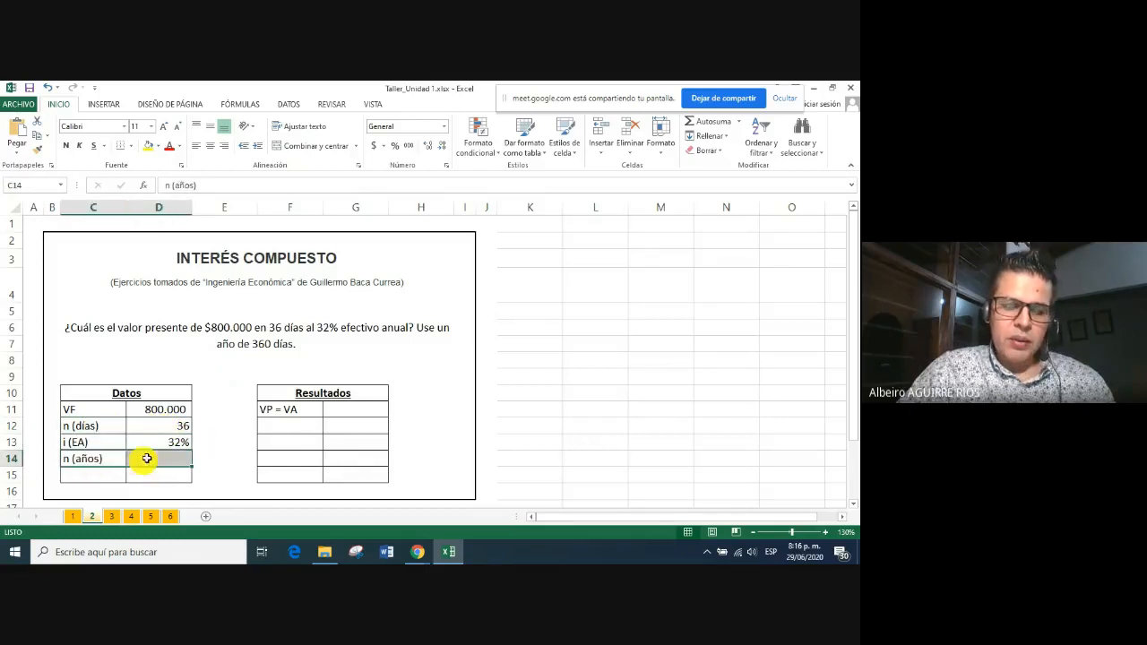
{"action": "left_click", "coordinate": [181, 462]}
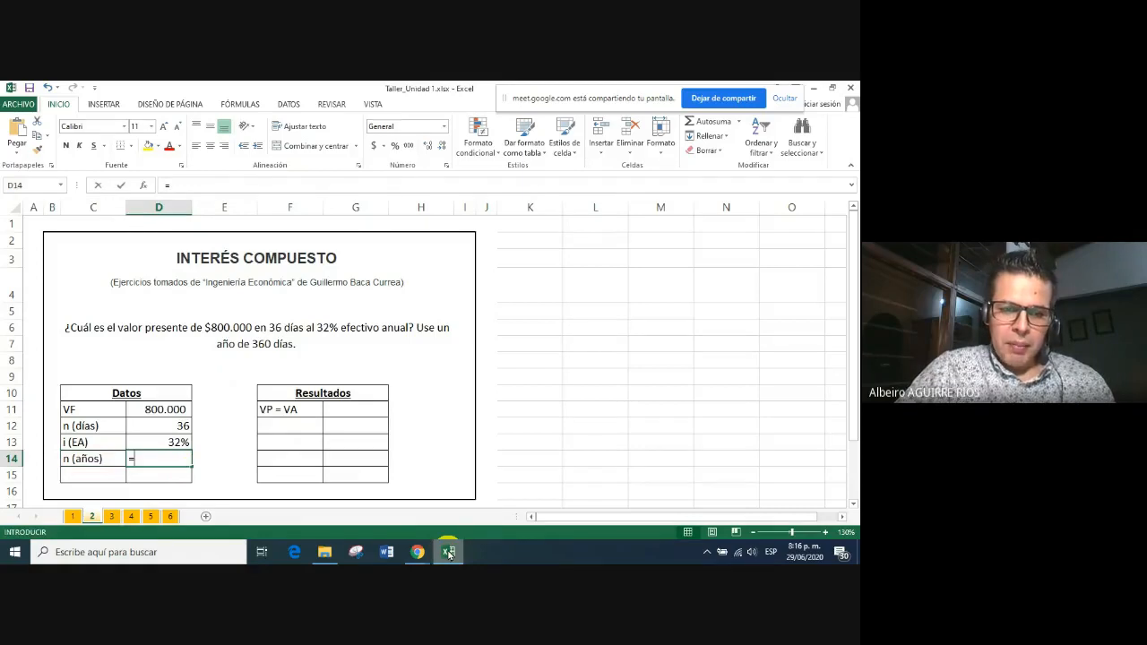
{"action": "type", "text": "="}
{"action": "left_click", "coordinate": [157, 427]}
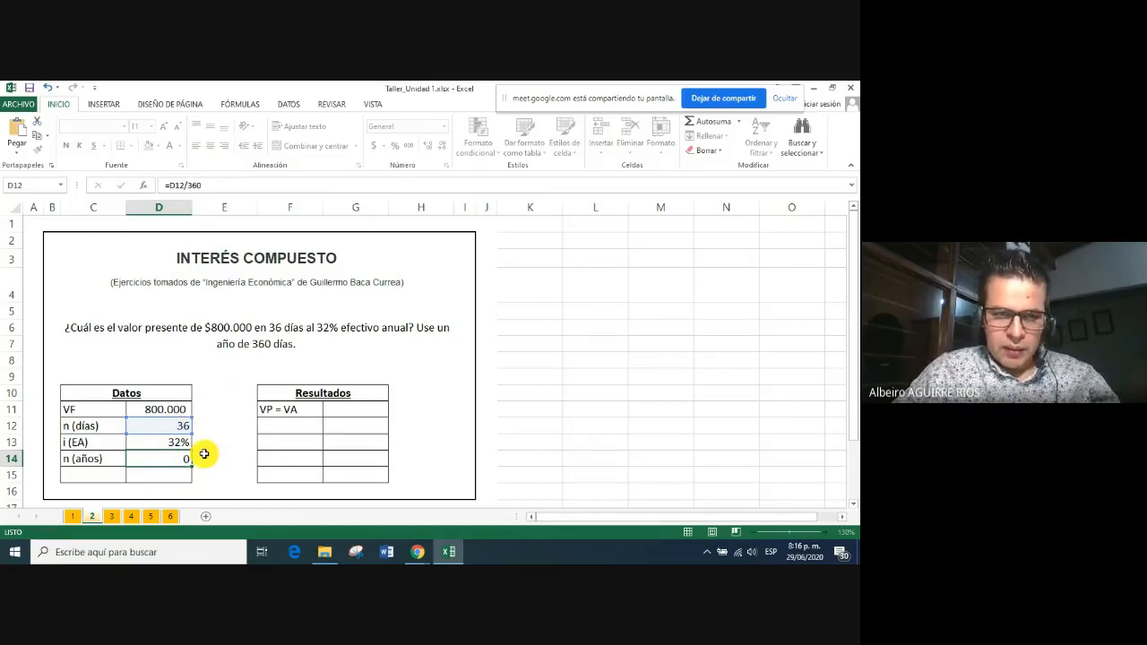
{"action": "key", "text": "Return"}
{"action": "left_click", "coordinate": [157, 457]}
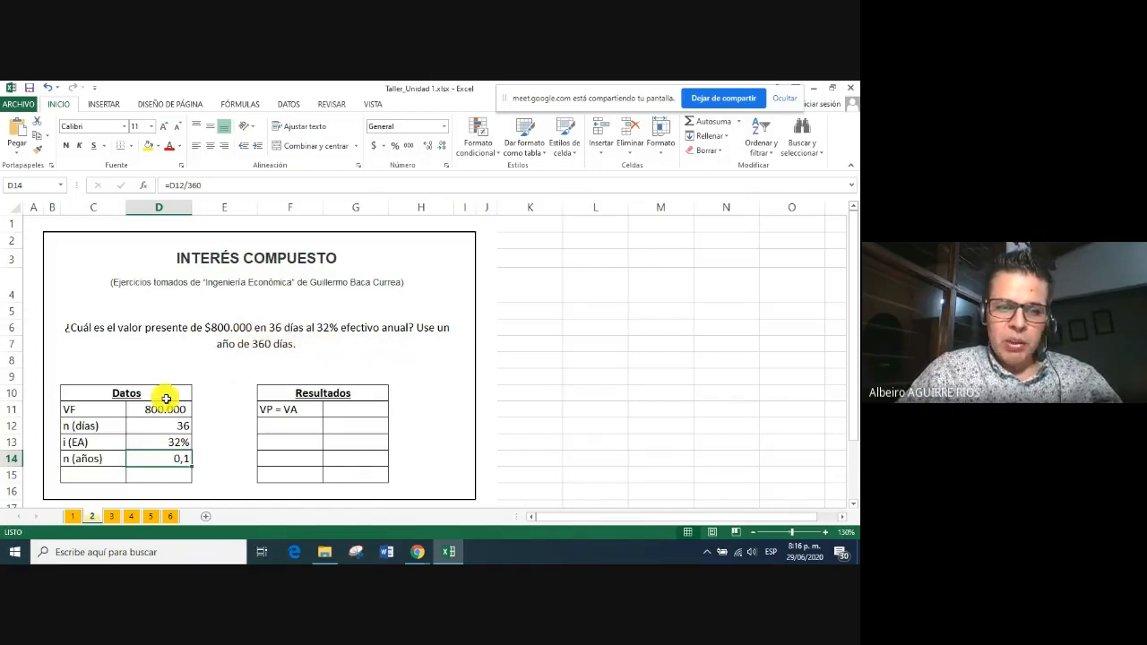
{"action": "left_click", "coordinate": [150, 427]}
{"action": "left_click", "coordinate": [156, 460]}
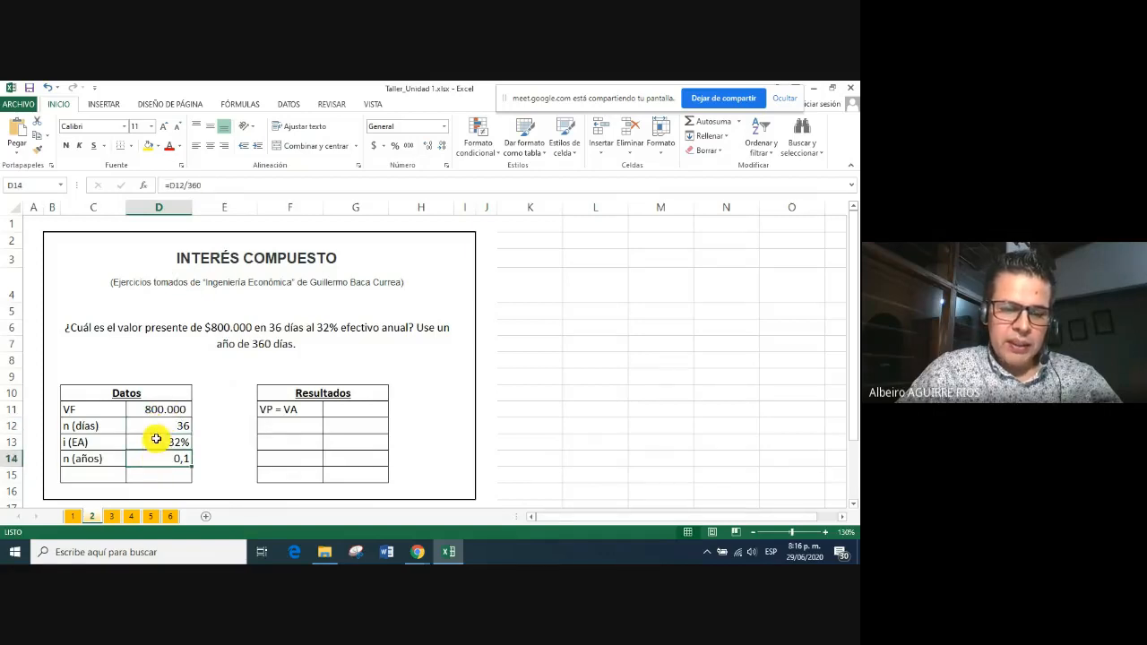
{"action": "left_click", "coordinate": [215, 187]}
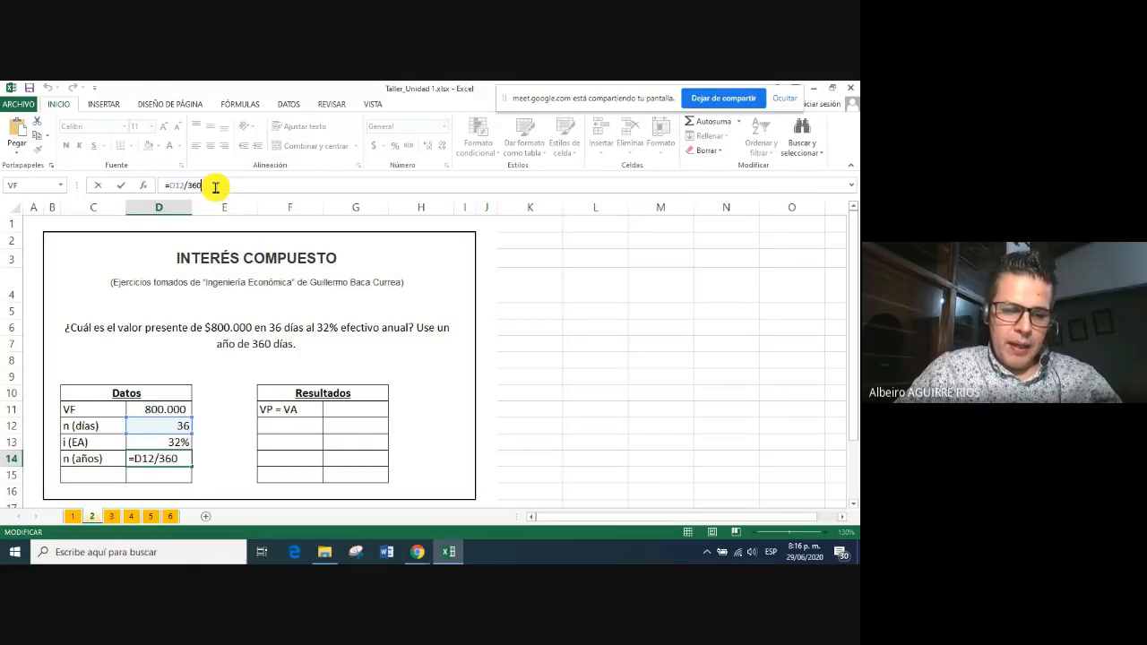
{"action": "key", "text": "Return"}
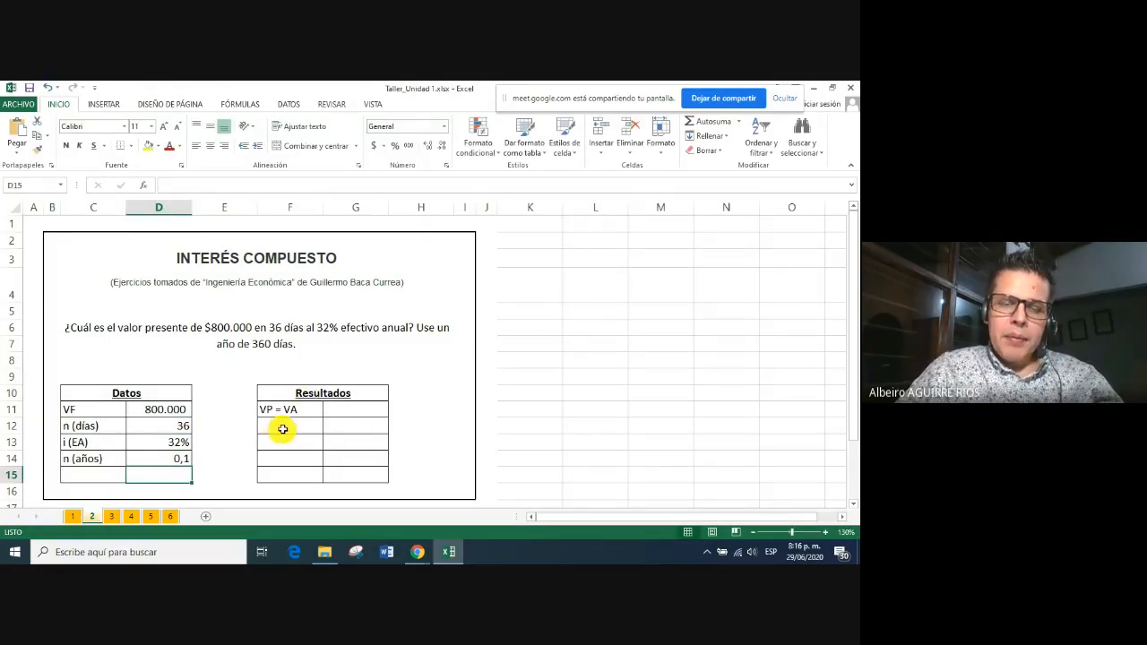
Insert the financial function VA in G11 as the VP = VA result
{"action": "left_click_drag", "start_coordinate": [178, 409], "coordinate": [177, 464]}
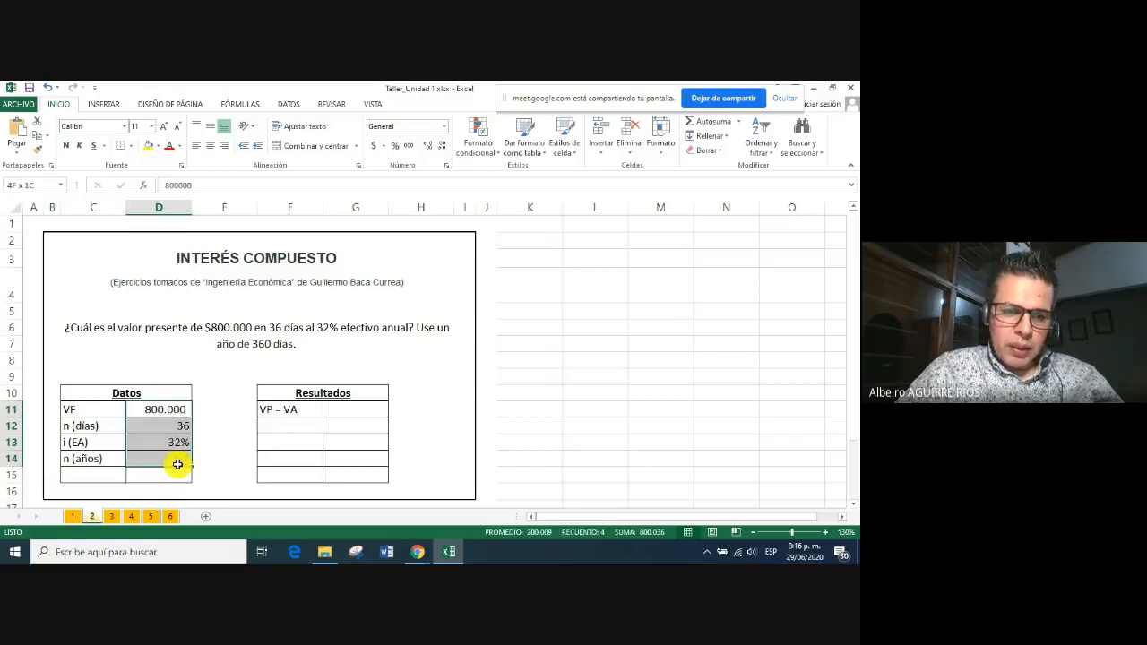
{"action": "left_click", "coordinate": [288, 409]}
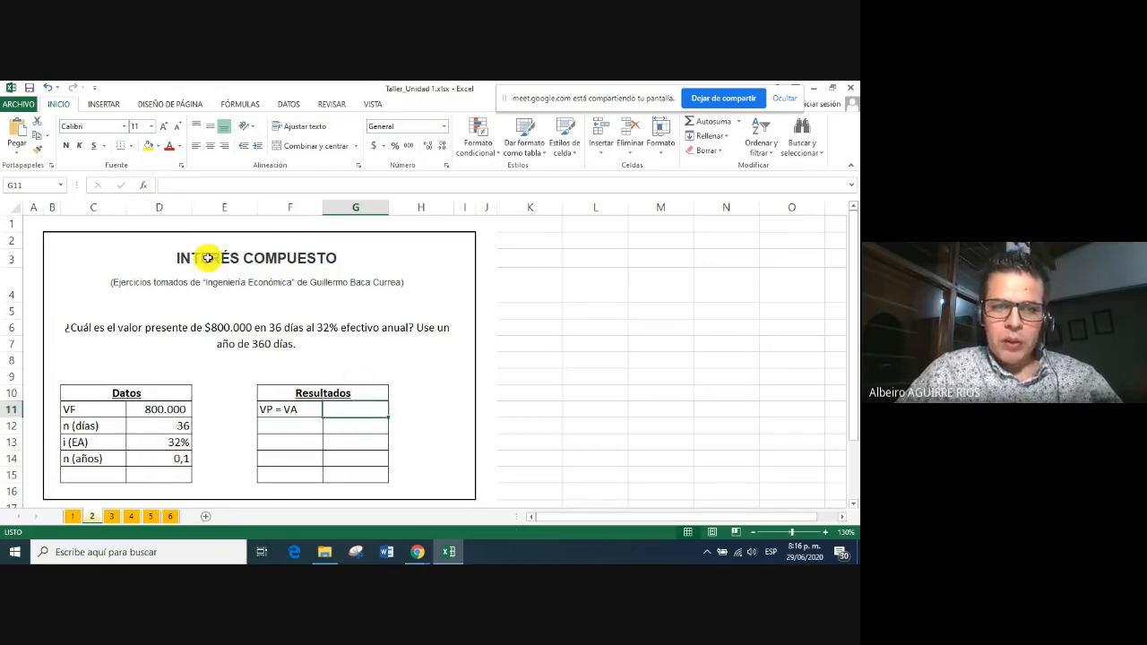
{"action": "left_click", "coordinate": [143, 185]}
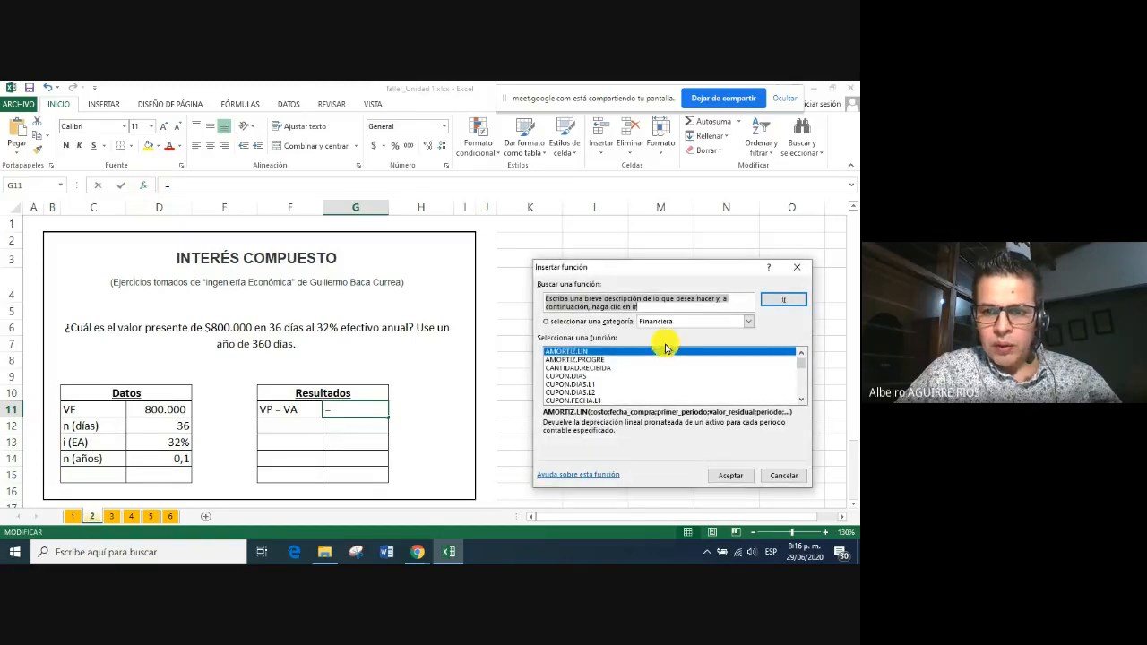
{"action": "left_click", "coordinate": [573, 377]}
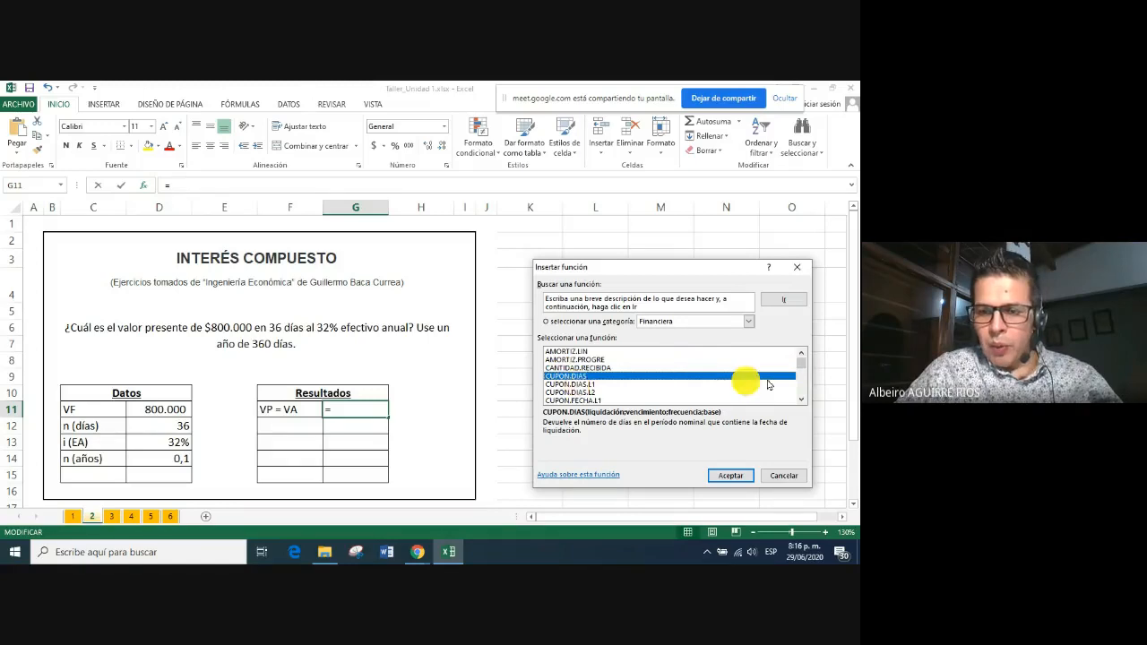
{"action": "scroll", "coordinate": [802, 363], "scroll_direction": "down", "scroll_amount": 3}
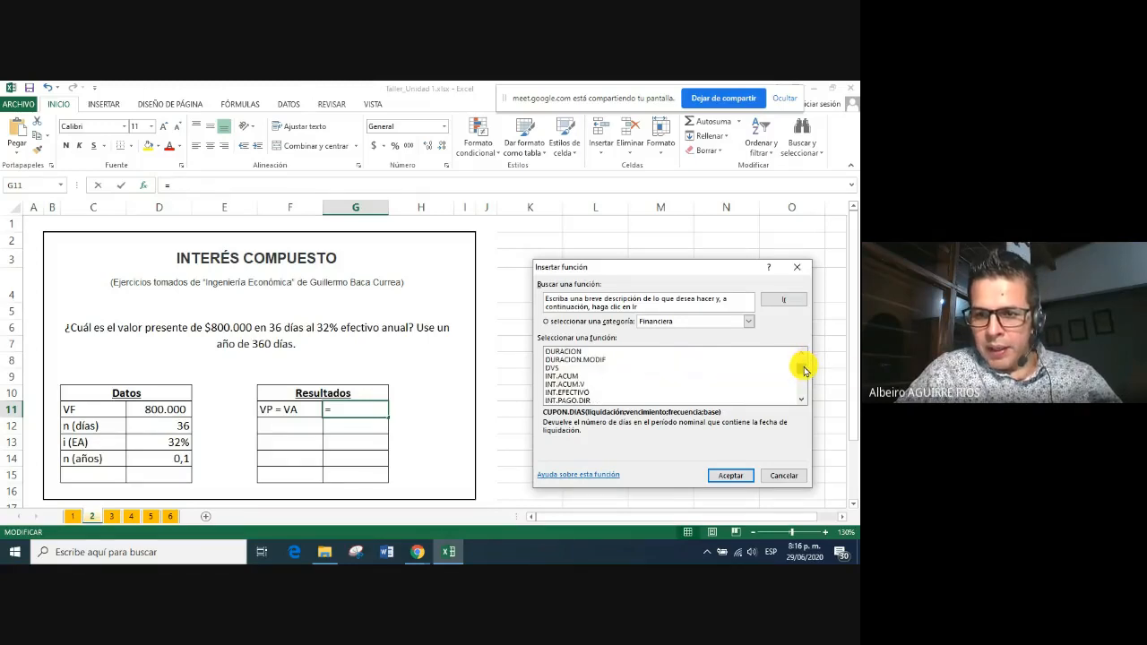
{"action": "scroll", "coordinate": [802, 363], "scroll_direction": "up", "scroll_amount": 3}
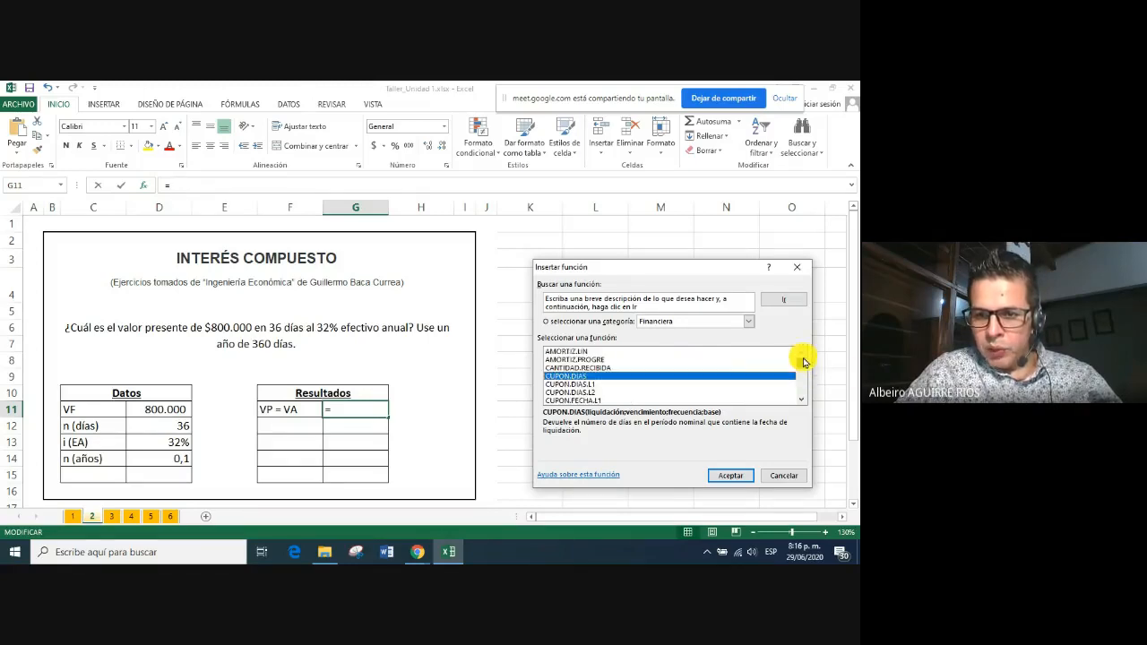
{"action": "left_click", "coordinate": [568, 360]}
{"action": "left_click", "coordinate": [569, 376]}
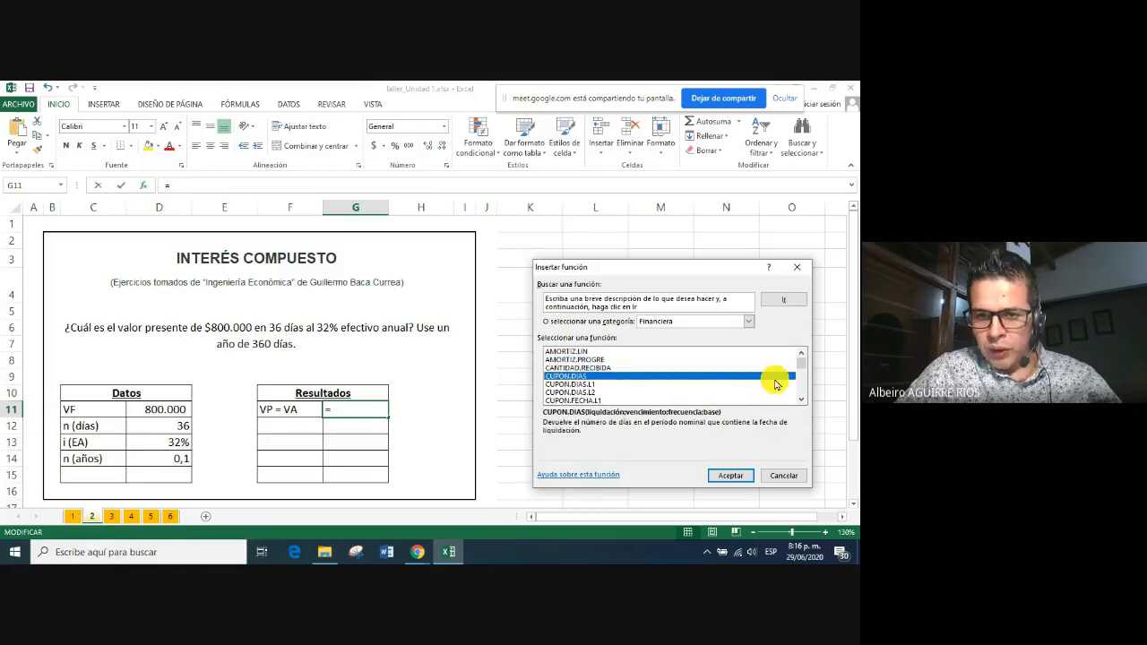
{"action": "key", "text": "v"}
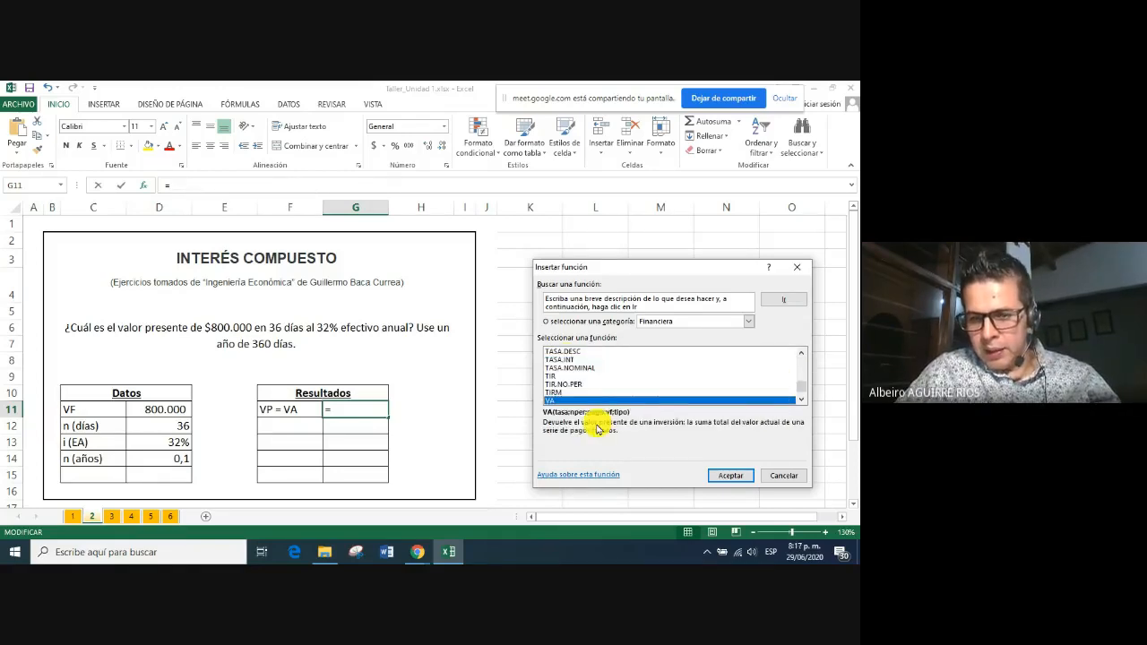
{"action": "left_click", "coordinate": [735, 478]}
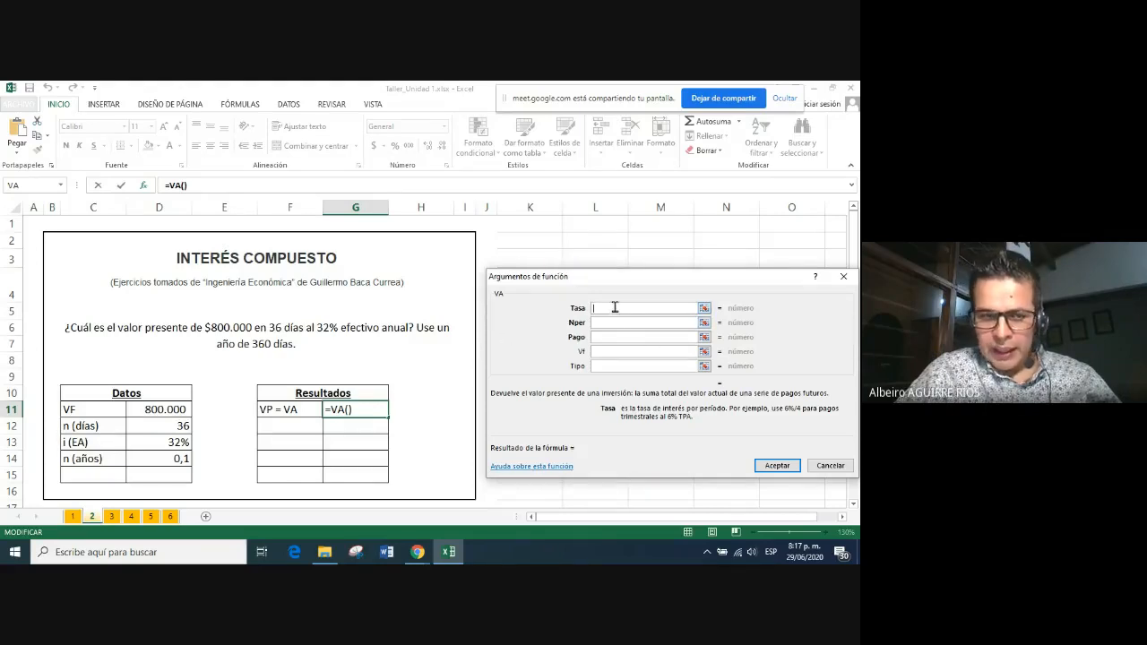
Complete the VA function with Tasa D13, Nper D14 and Vf -D11, and widen column G to fit the result
{"action": "left_click", "coordinate": [156, 442]}
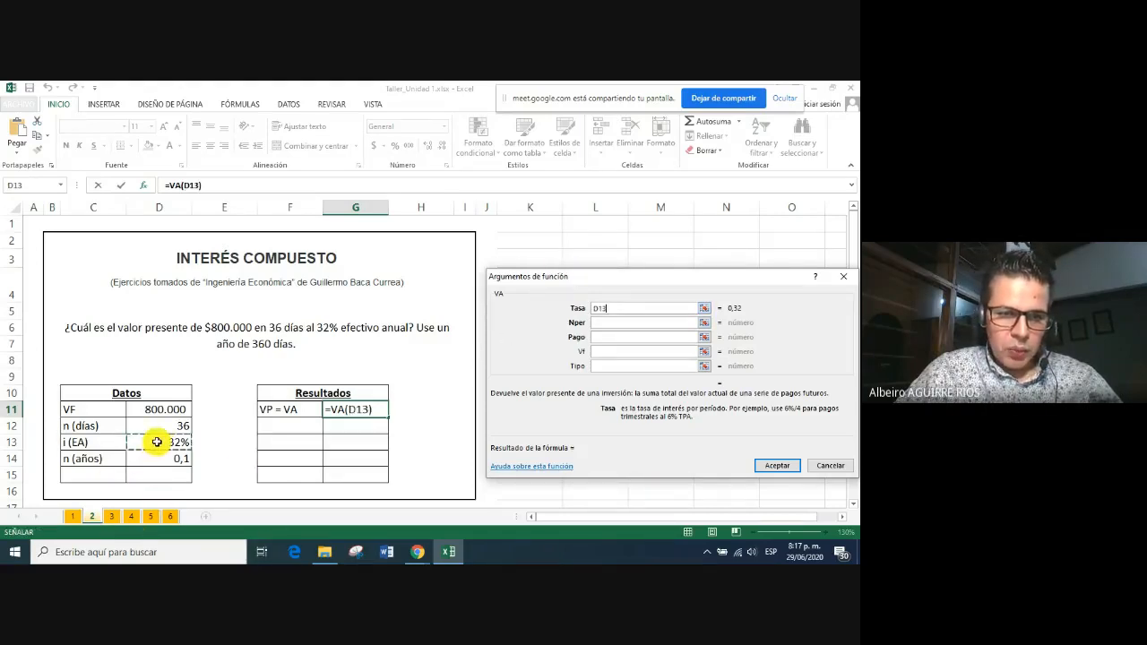
{"action": "left_click", "coordinate": [603, 323]}
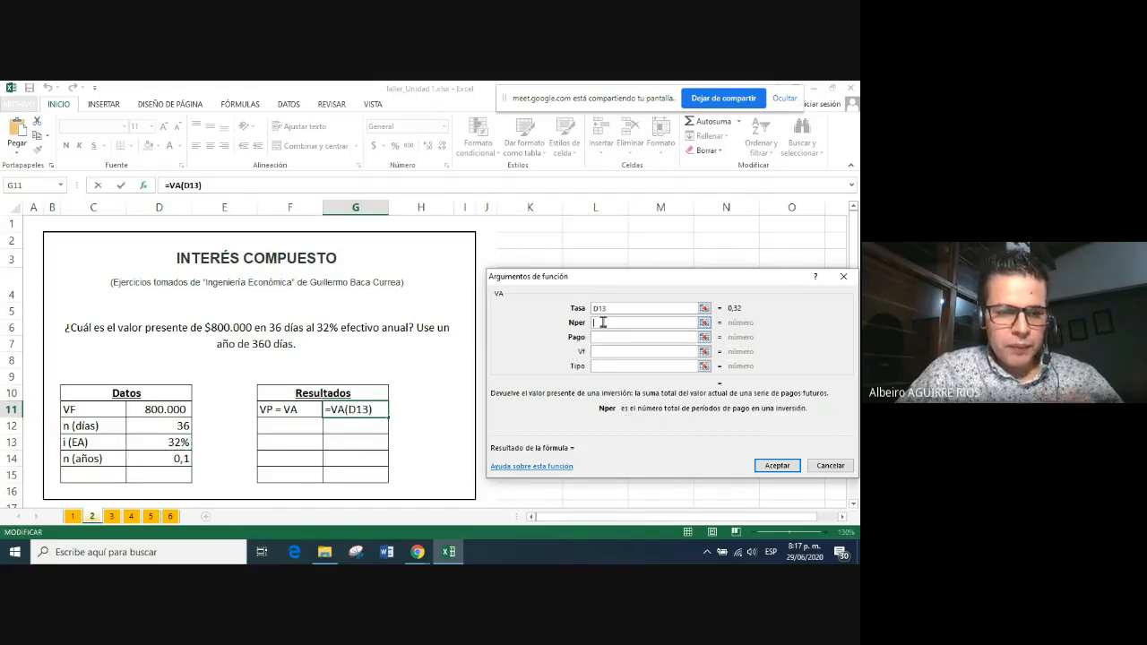
{"action": "left_click", "coordinate": [166, 458]}
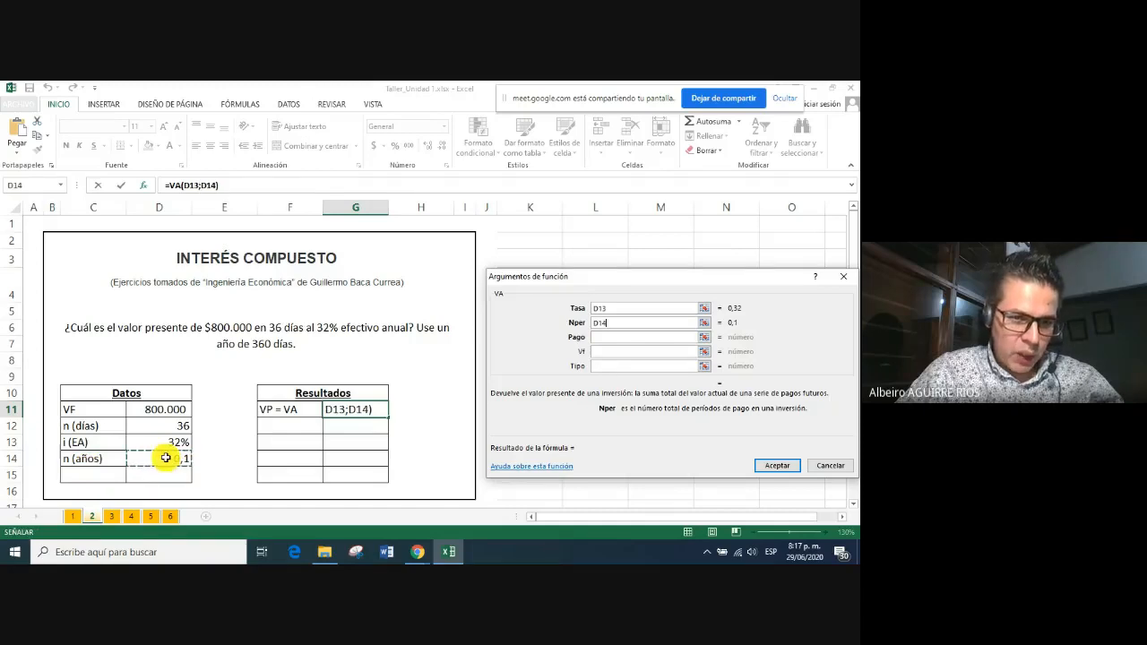
{"action": "left_click", "coordinate": [603, 352]}
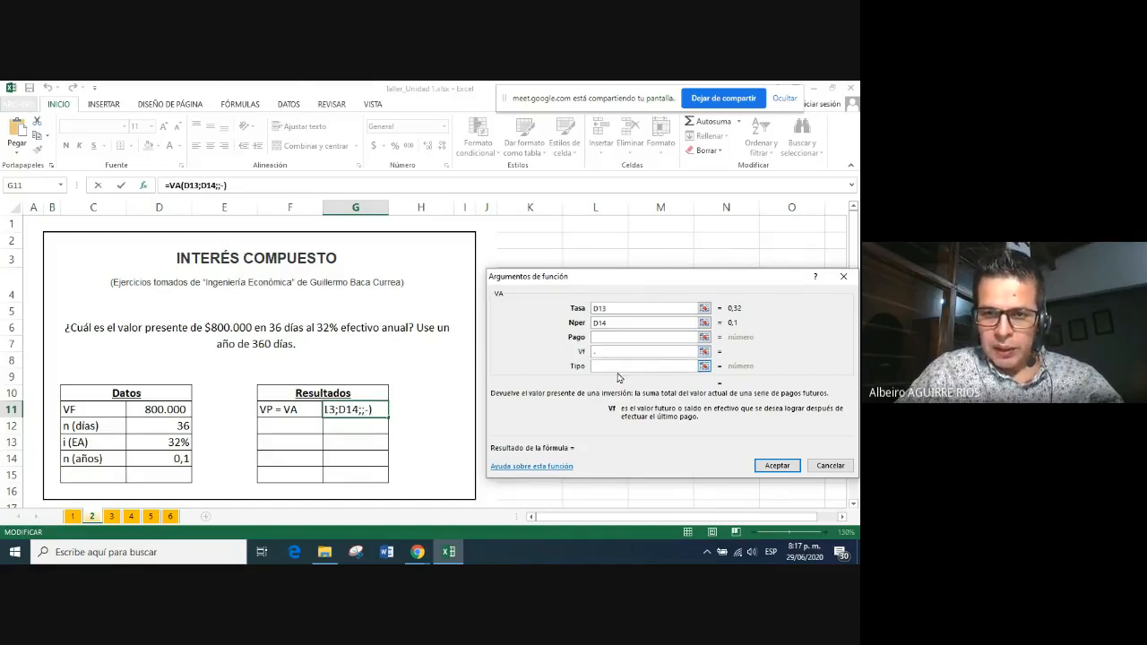
{"action": "type", "text": "-"}
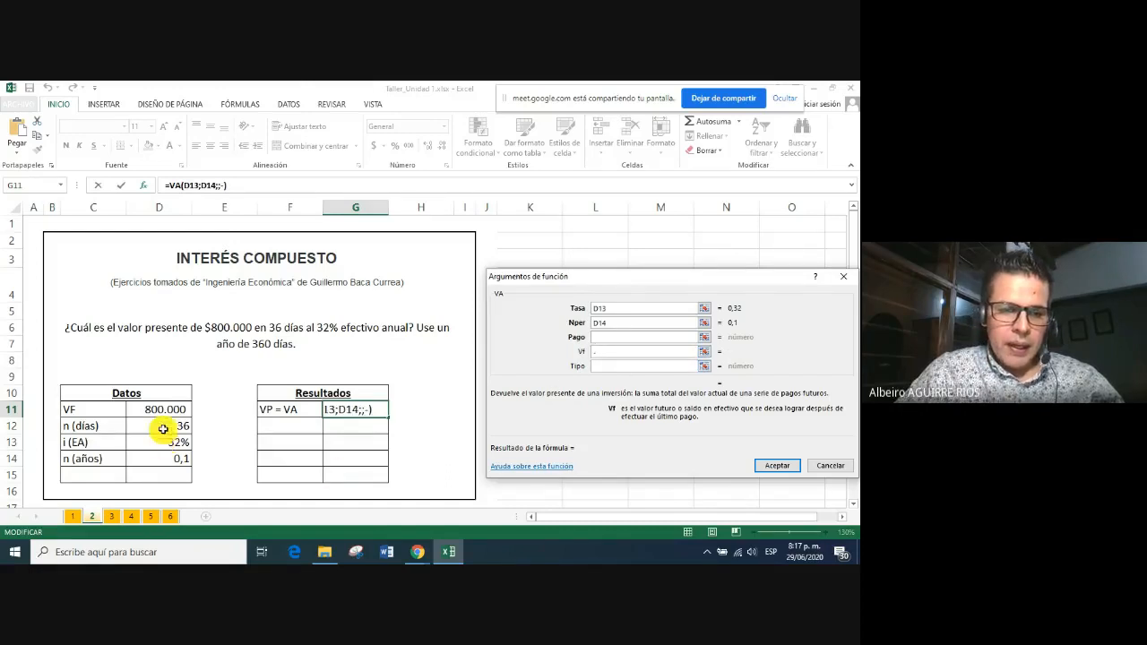
{"action": "left_click", "coordinate": [158, 410]}
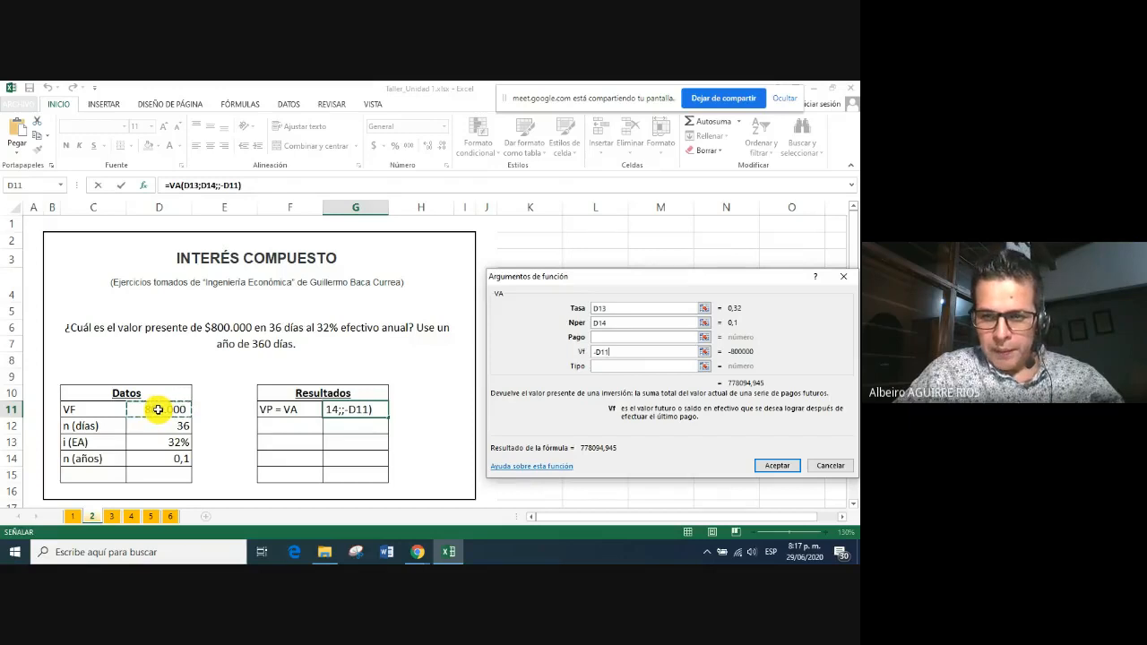
{"action": "left_click", "coordinate": [775, 466]}
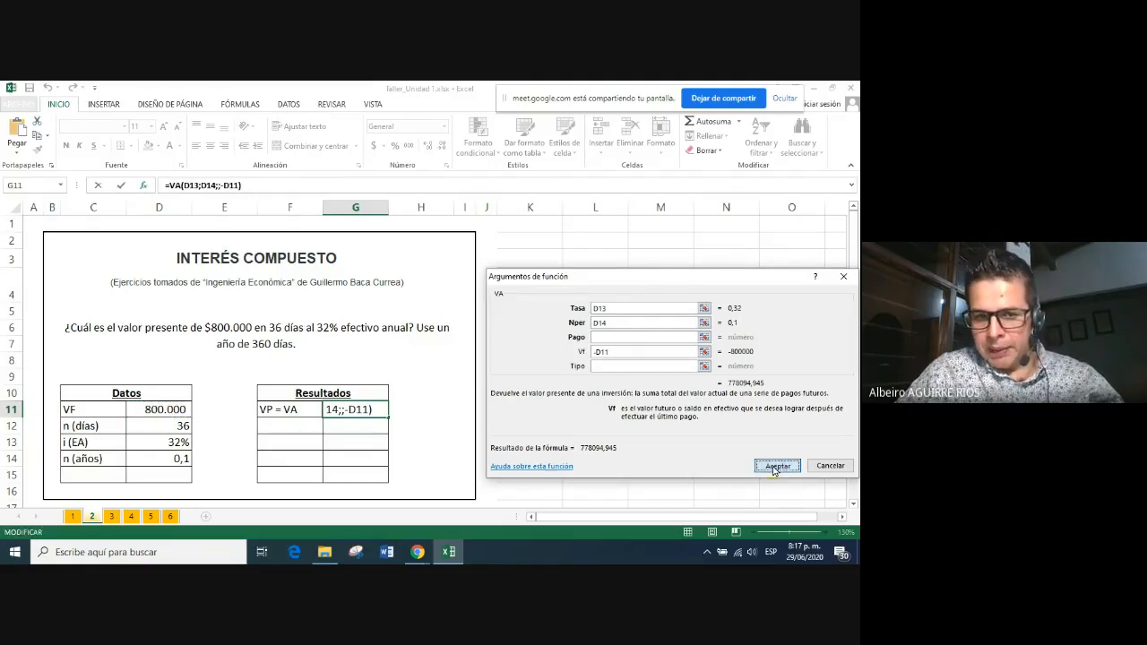
{"action": "double_click", "coordinate": [391, 207]}
{"action": "left_click", "coordinate": [315, 472]}
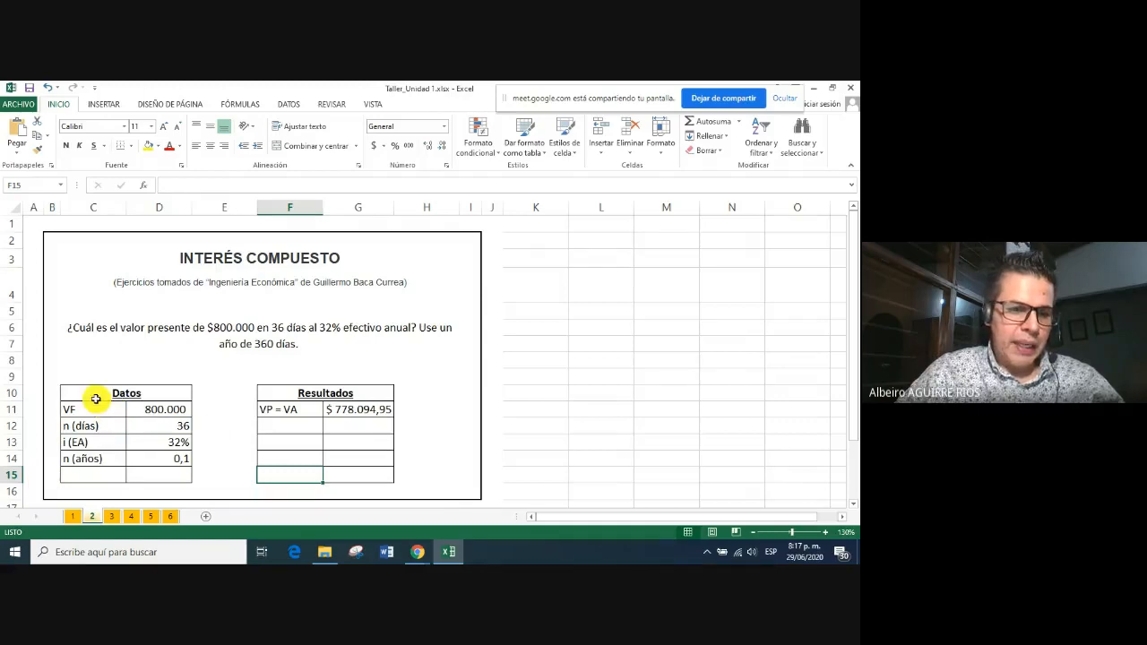
Review the Datos table and the VA formula in G11
{"action": "left_click_drag", "start_coordinate": [96, 399], "coordinate": [176, 475]}
{"action": "left_click", "coordinate": [176, 474]}
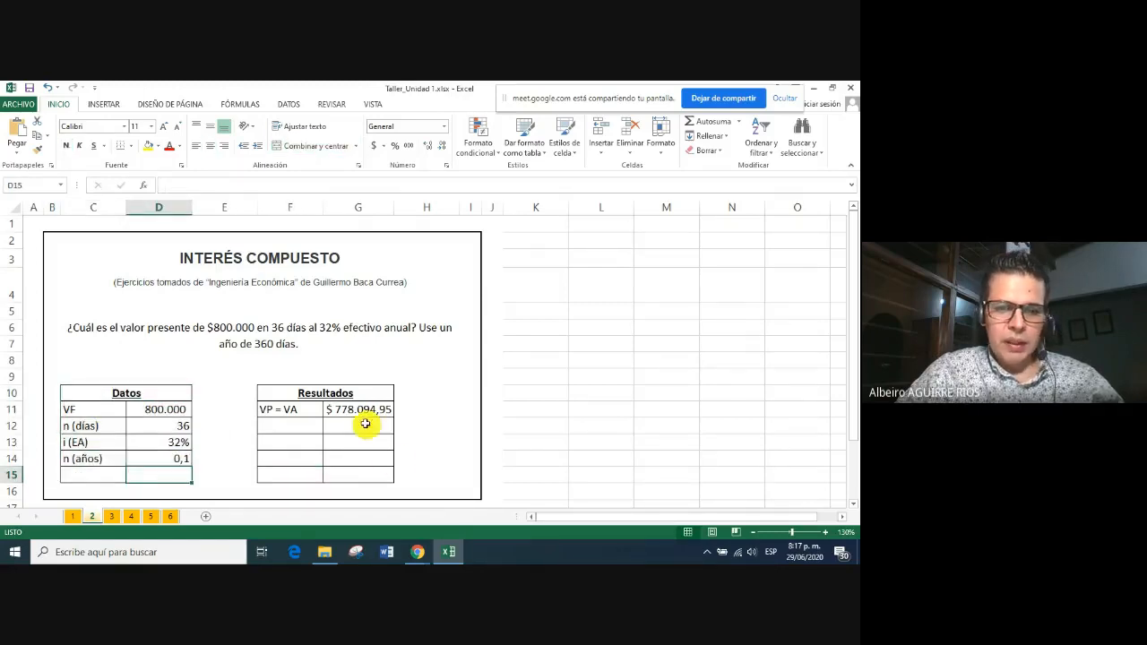
{"action": "left_click", "coordinate": [363, 410]}
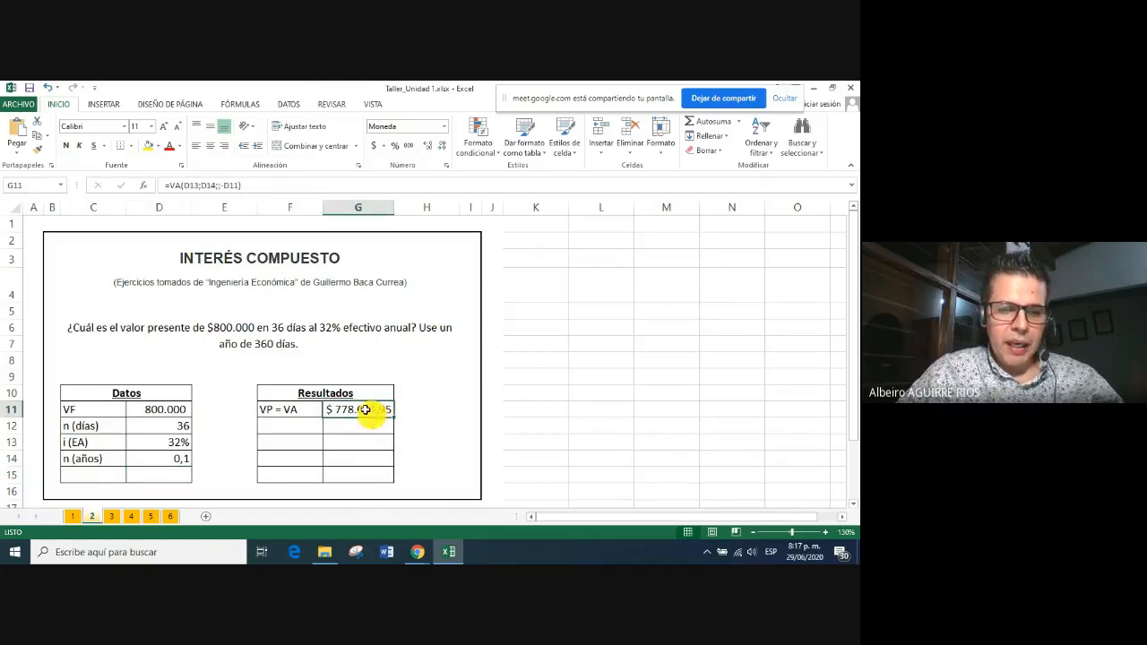
{"action": "left_click", "coordinate": [363, 475]}
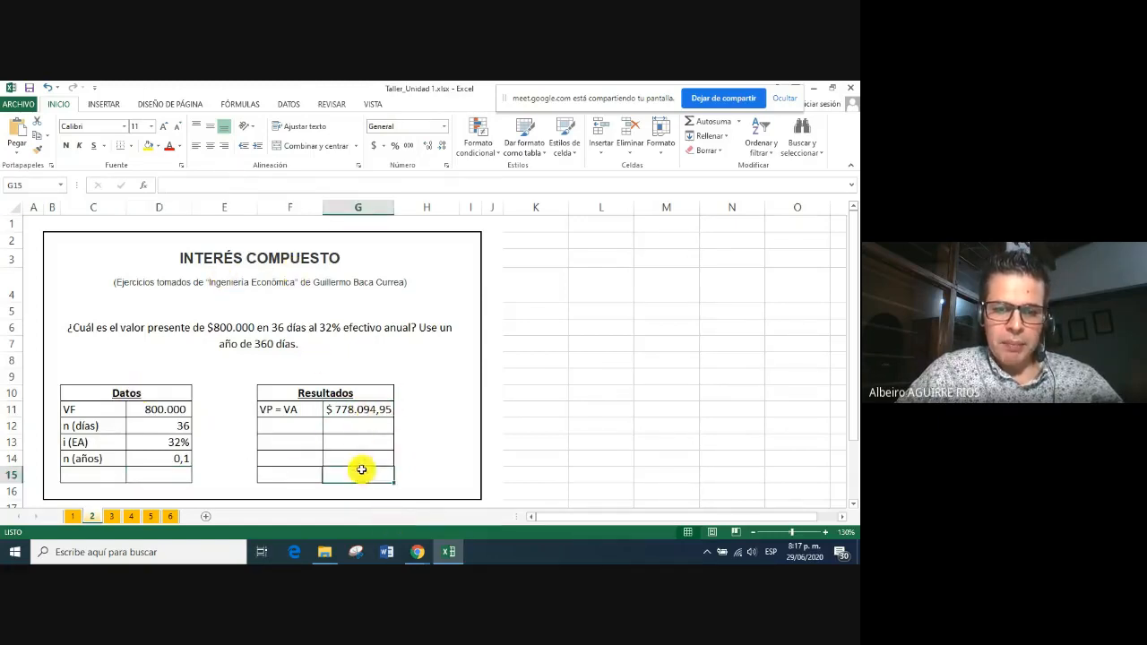
Trace the precedents of the present value formula in G11, and remove the arrows after checking them
{"action": "left_click", "coordinate": [352, 409]}
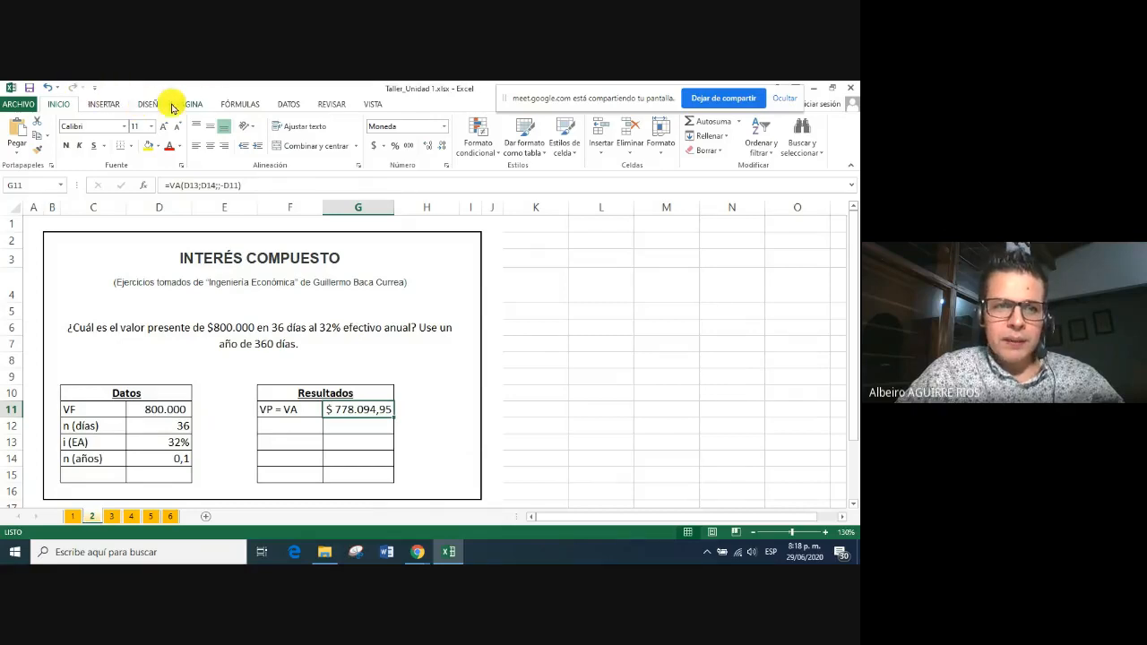
{"action": "left_click", "coordinate": [240, 106]}
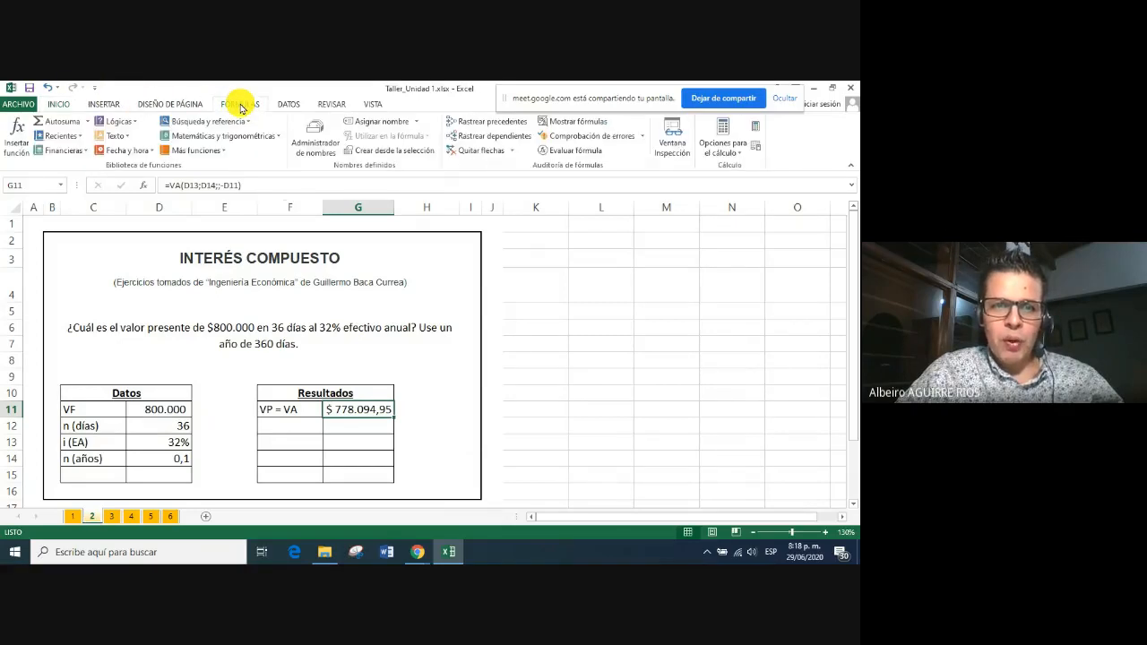
{"action": "left_click", "coordinate": [473, 127]}
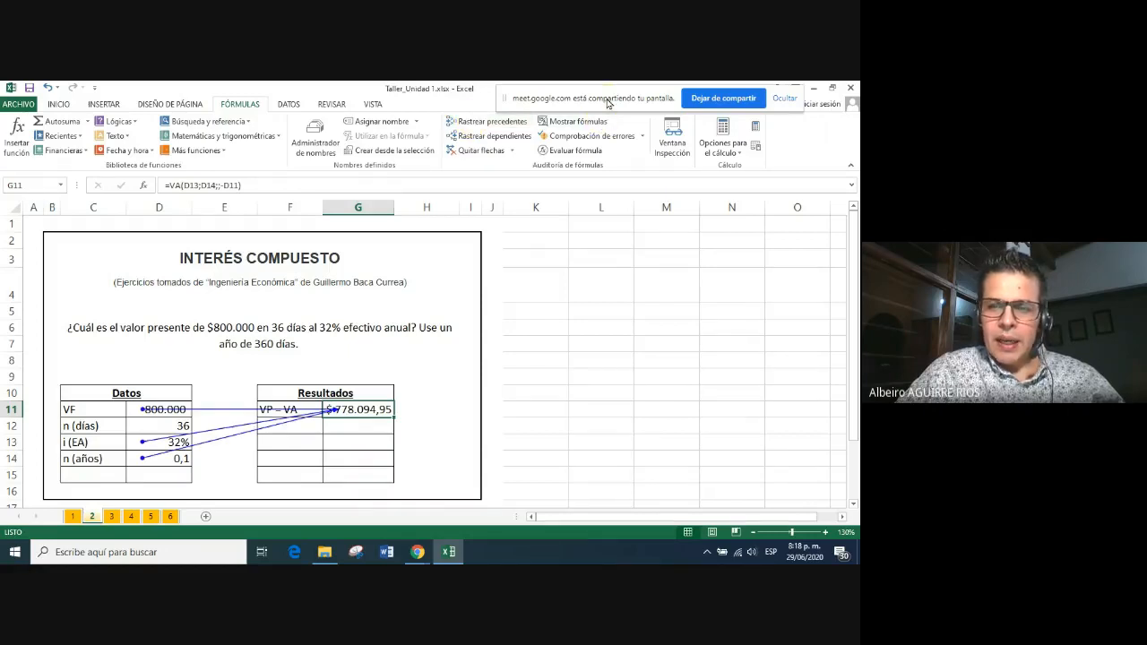
{"action": "left_click_drag", "start_coordinate": [607, 105], "coordinate": [638, 101]}
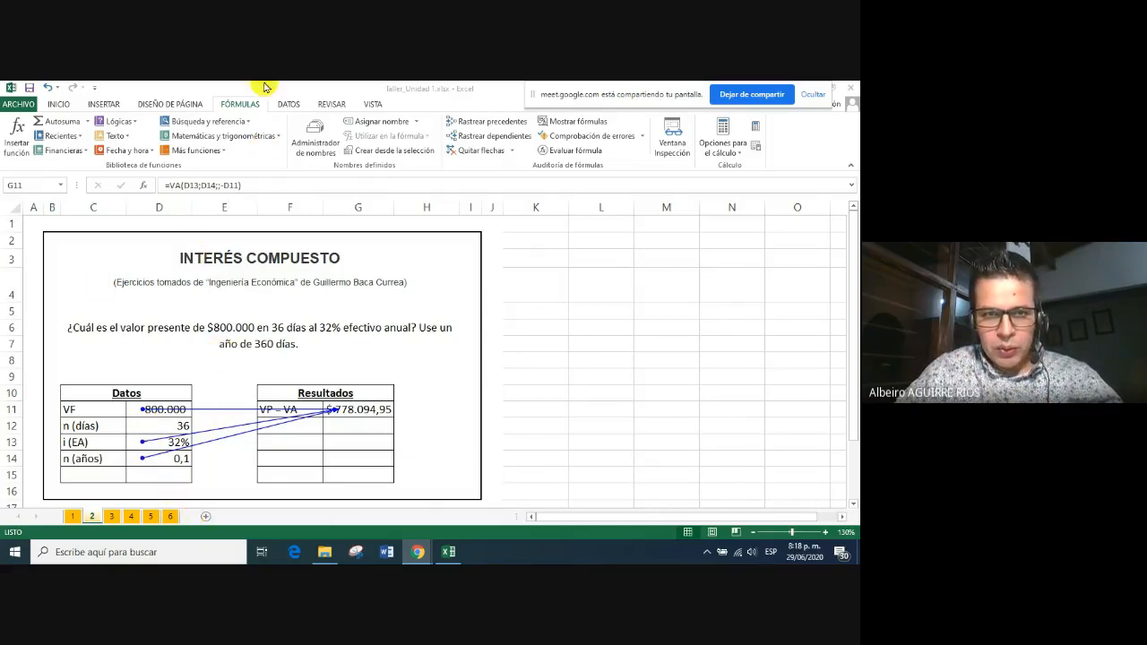
{"action": "left_click", "coordinate": [469, 174]}
{"action": "left_click", "coordinate": [475, 150]}
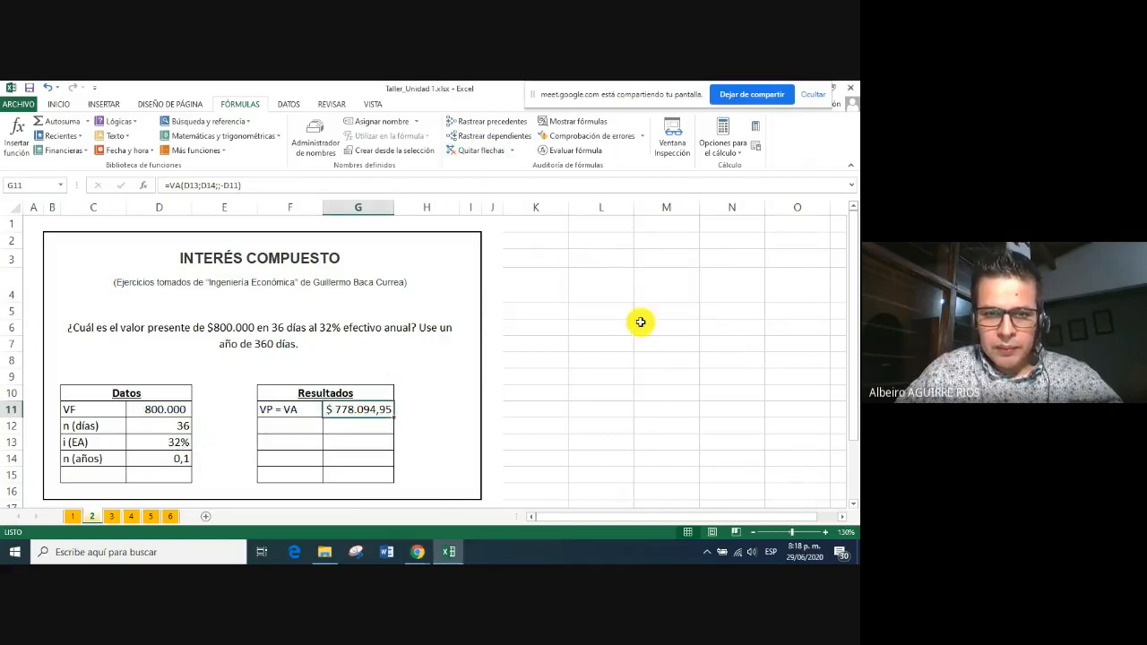
{"action": "left_click_drag", "start_coordinate": [640, 324], "coordinate": [614, 311]}
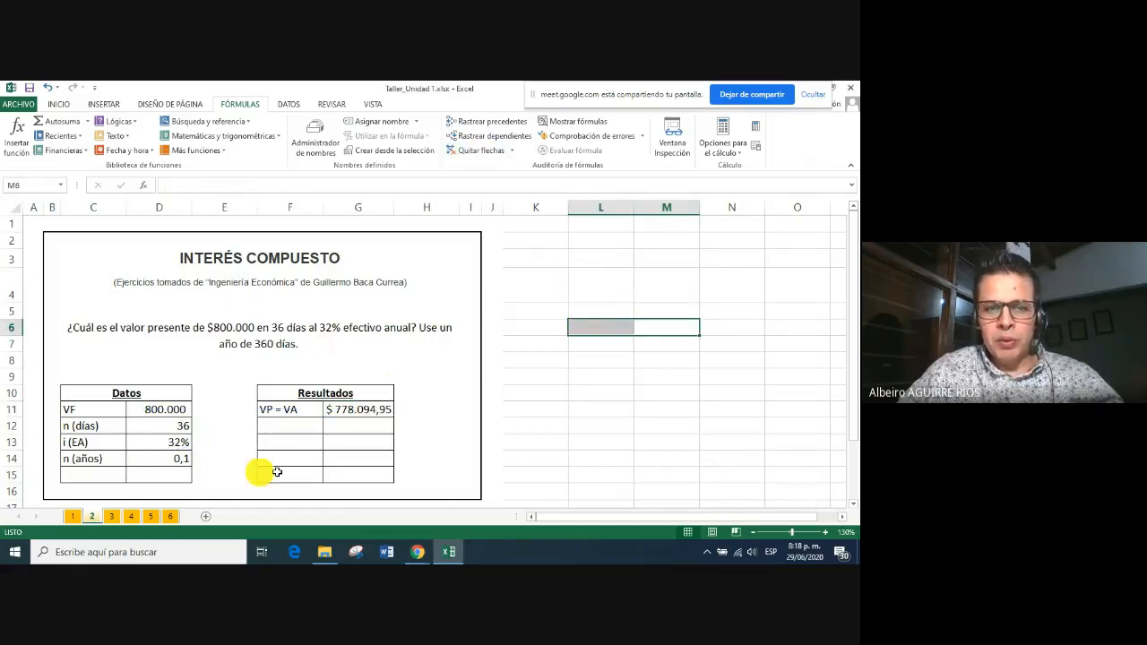
Compare the Resultados table on sheet 1 with the one on sheet 2
{"action": "left_click", "coordinate": [74, 517]}
{"action": "left_click", "coordinate": [309, 414]}
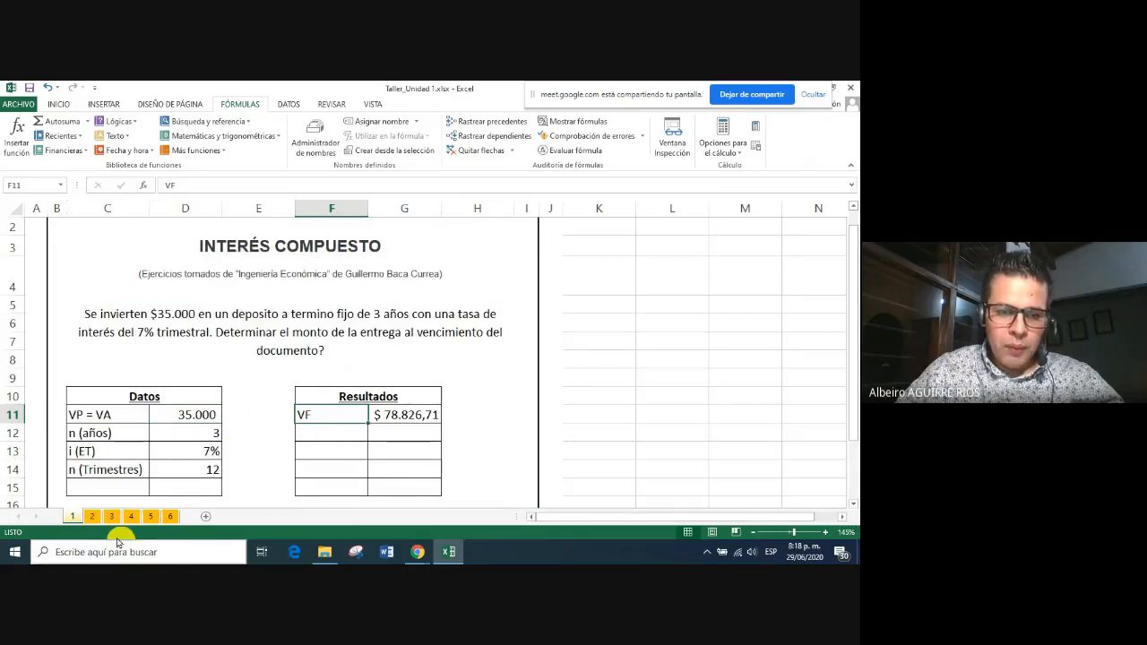
{"action": "left_click", "coordinate": [92, 517]}
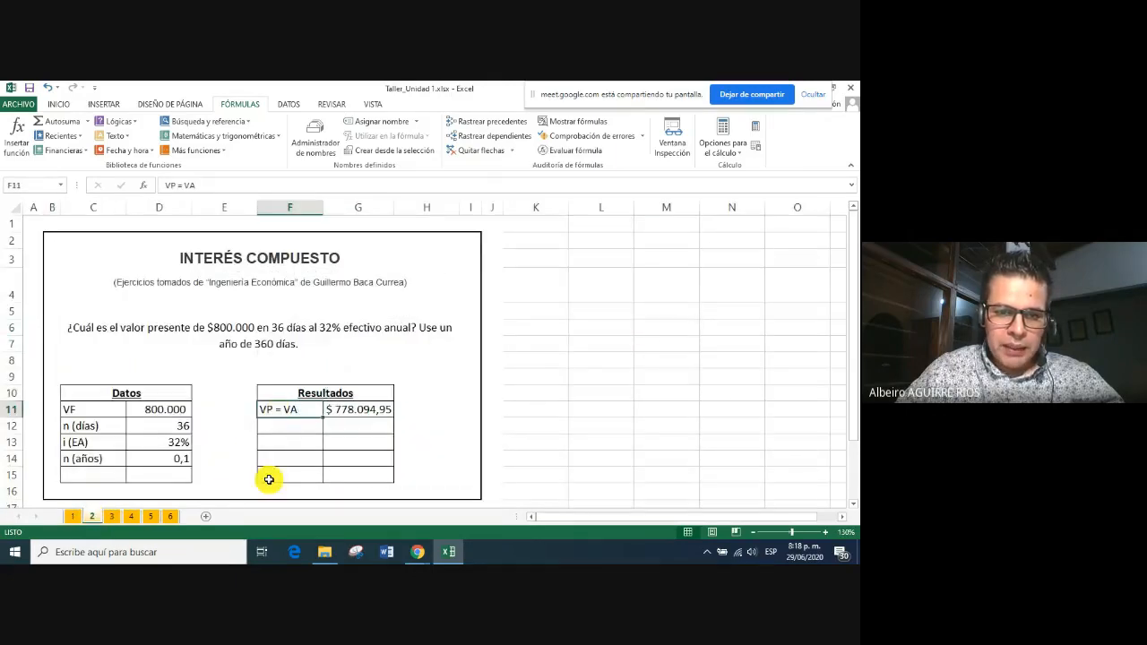
Go to sheet 3 and enter the label Tasa in F11 under Resultados
{"action": "left_click", "coordinate": [111, 517]}
{"action": "left_click", "coordinate": [224, 428]}
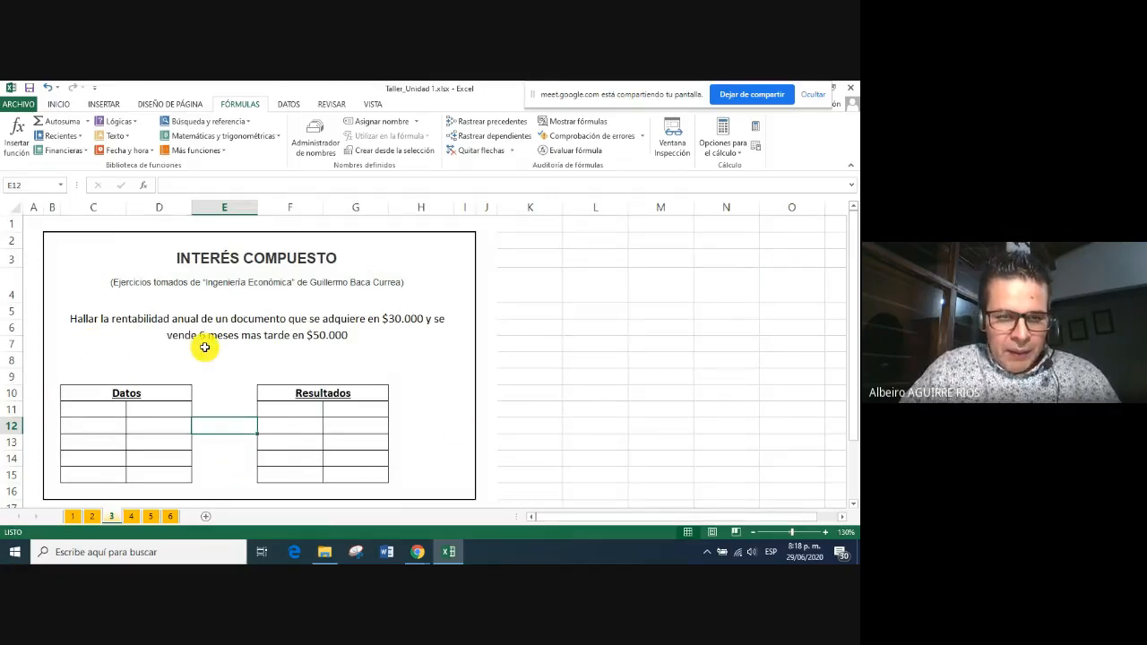
{"action": "left_click", "coordinate": [299, 411]}
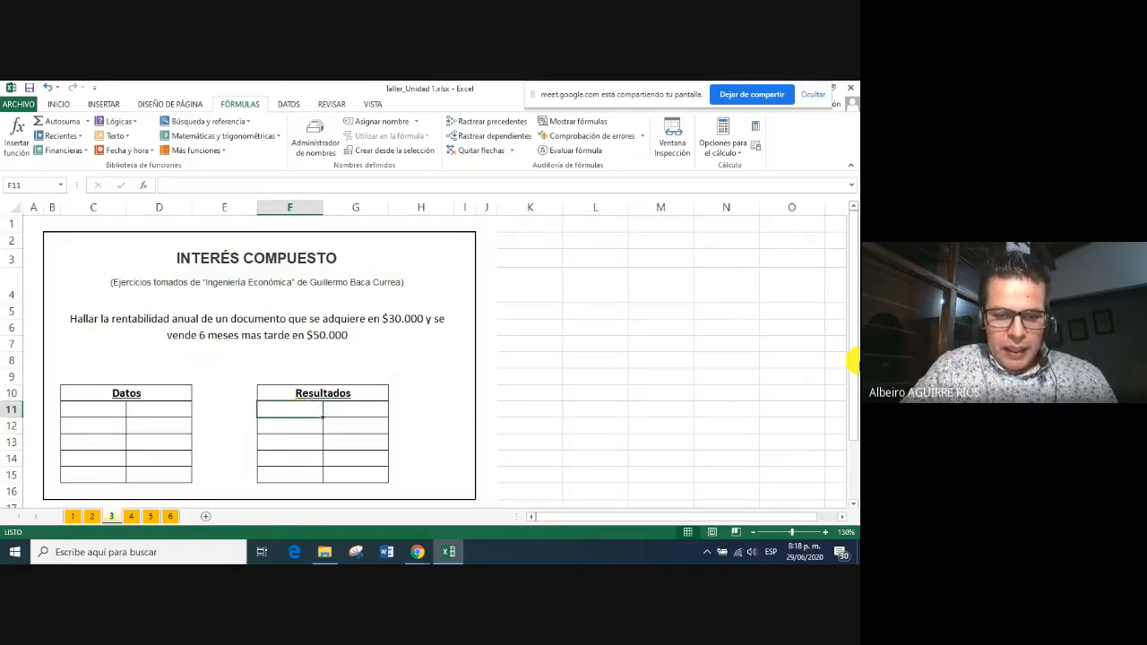
{"action": "type", "text": "Tasa"}
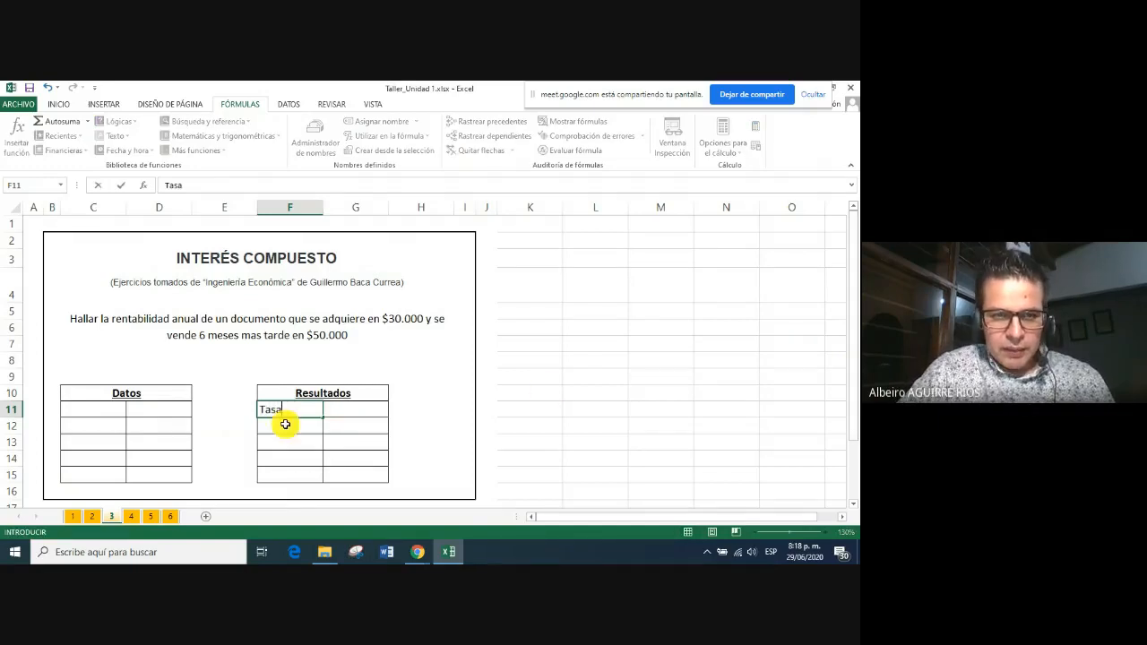
{"action": "left_click", "coordinate": [113, 409]}
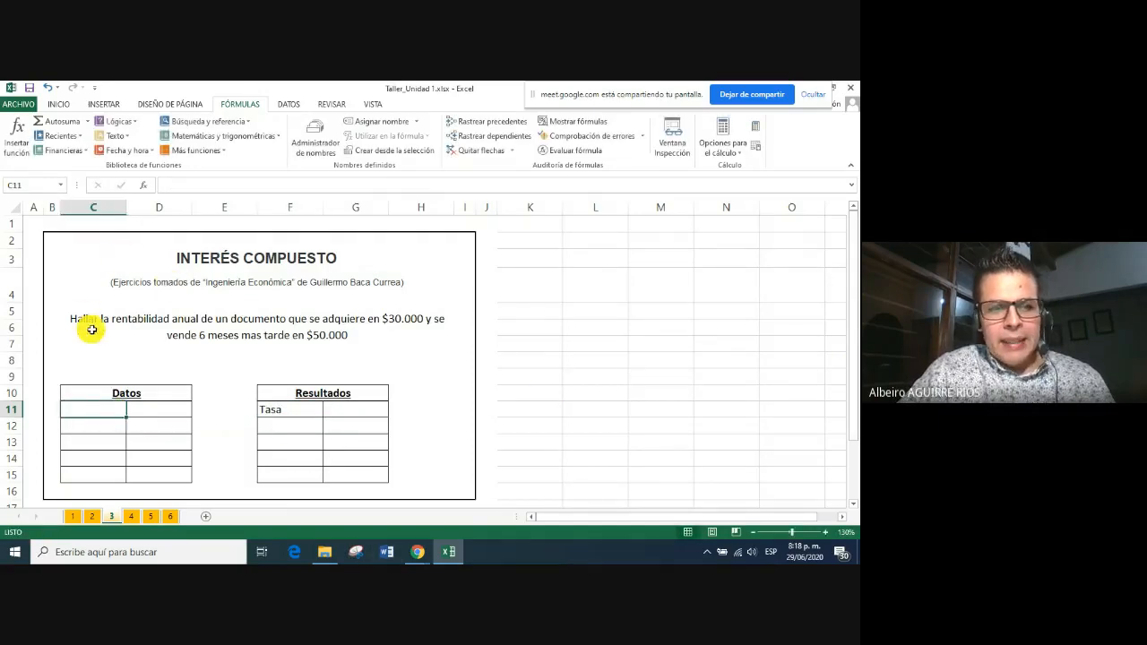
Replace the label in F11 with i (EA)
{"action": "left_click", "coordinate": [295, 409]}
{"action": "double_click", "coordinate": [296, 410]}
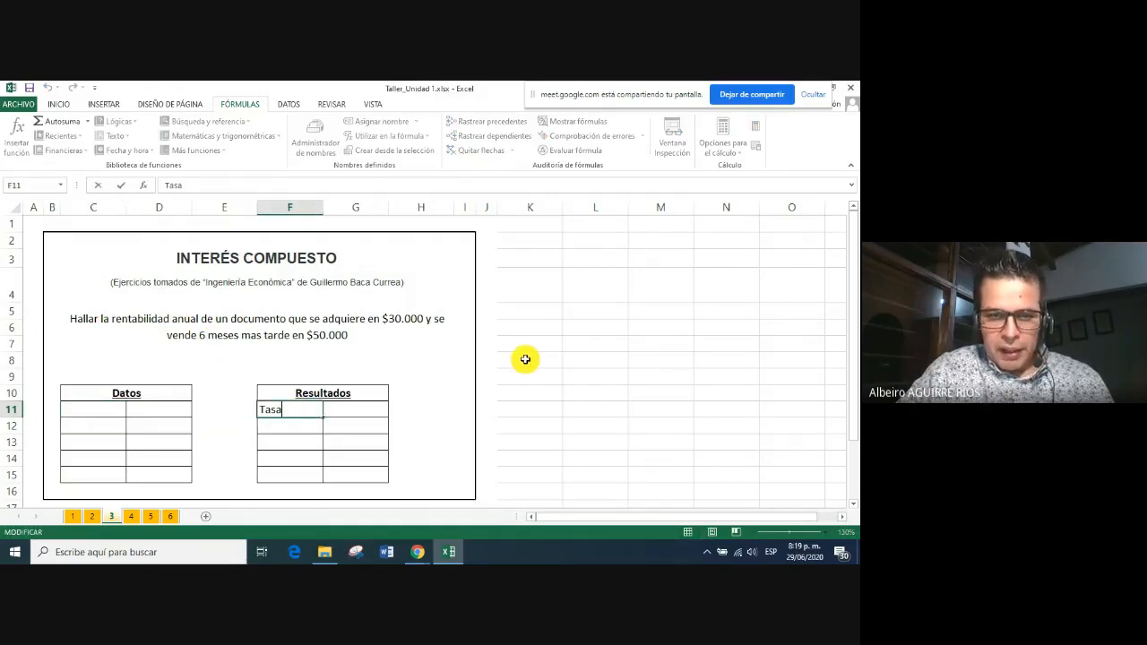
{"action": "key", "text": "BackSpace"}
{"action": "key", "text": "BackSpace"}
{"action": "key", "text": "BackSpace"}
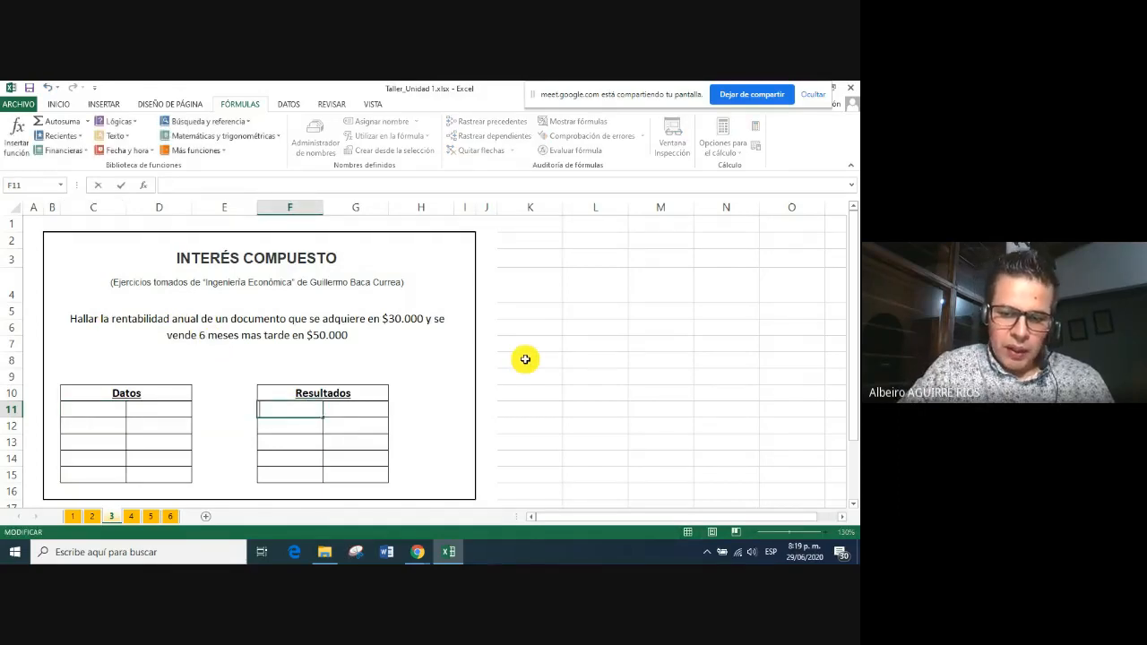
{"action": "type", "text": "i (EA"}
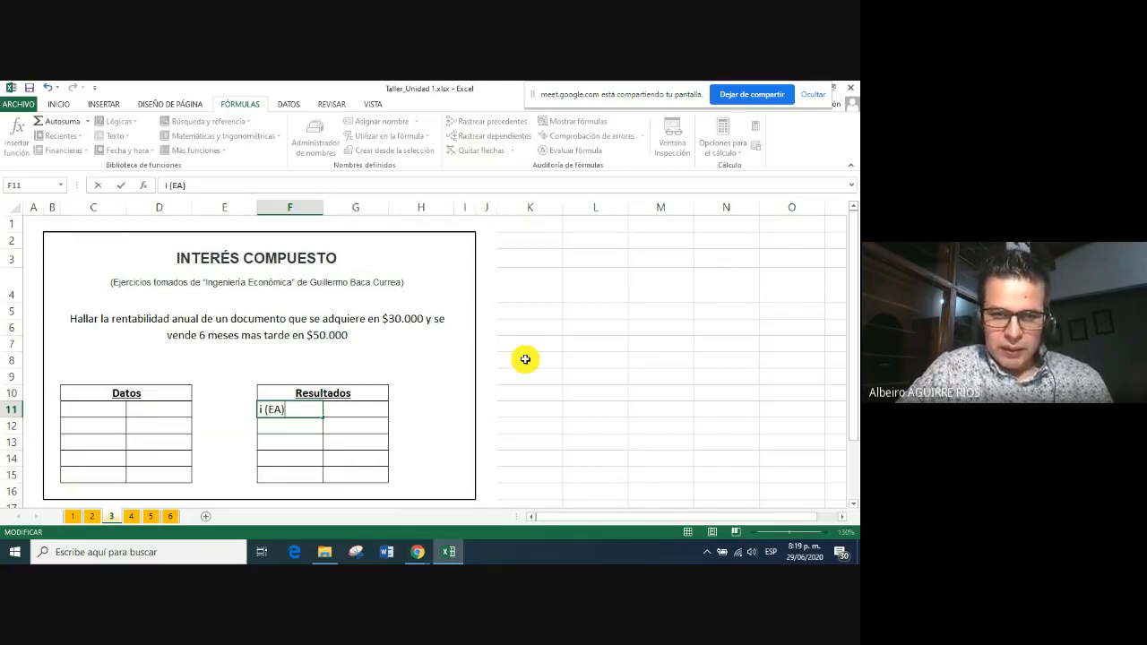
Enter the labels VA and VF in C11:C12 under Datos, with the values 30000 and 50000 in D11:D12
{"action": "left_click", "coordinate": [88, 413]}
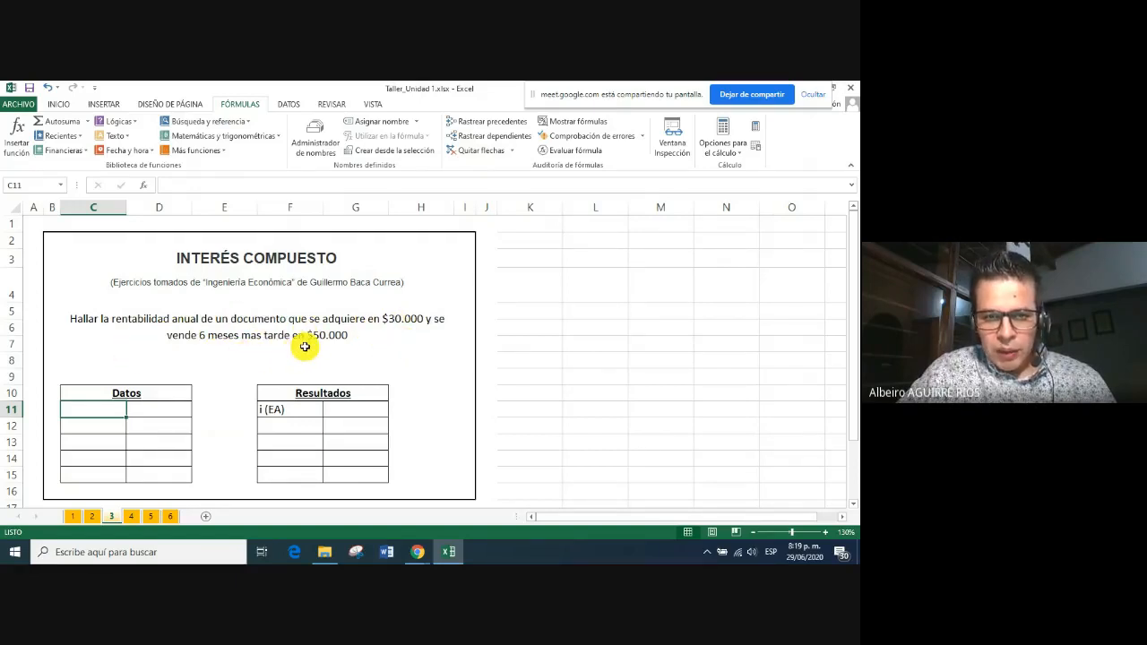
{"action": "type", "text": "VA"}
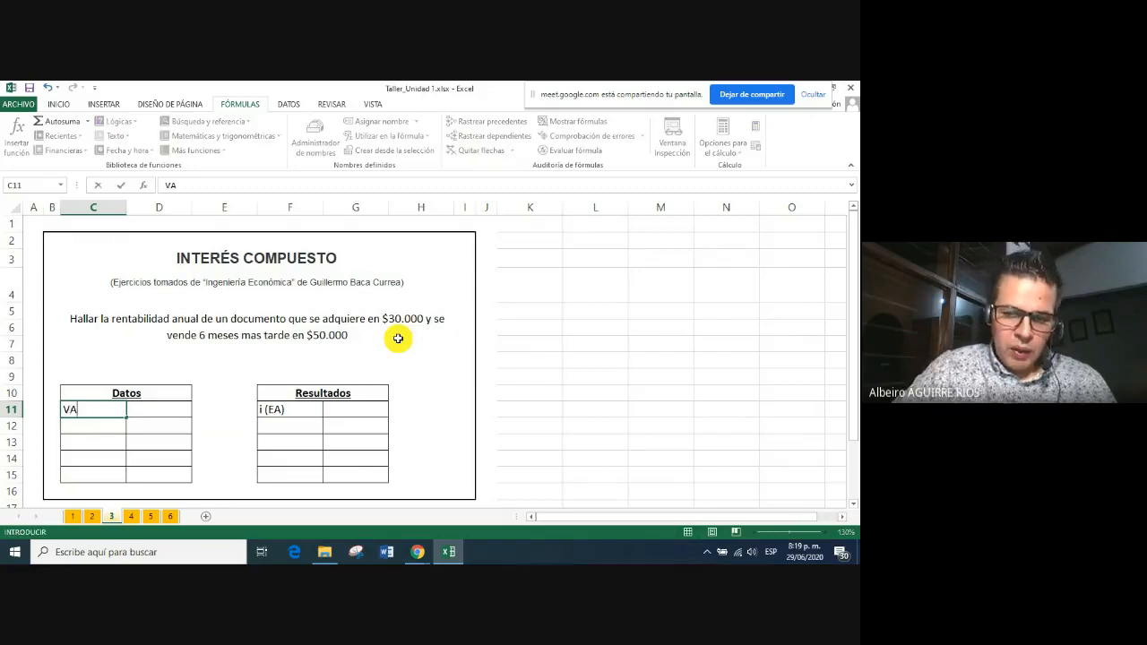
{"action": "key", "text": "Return"}
{"action": "type", "text": "VF"}
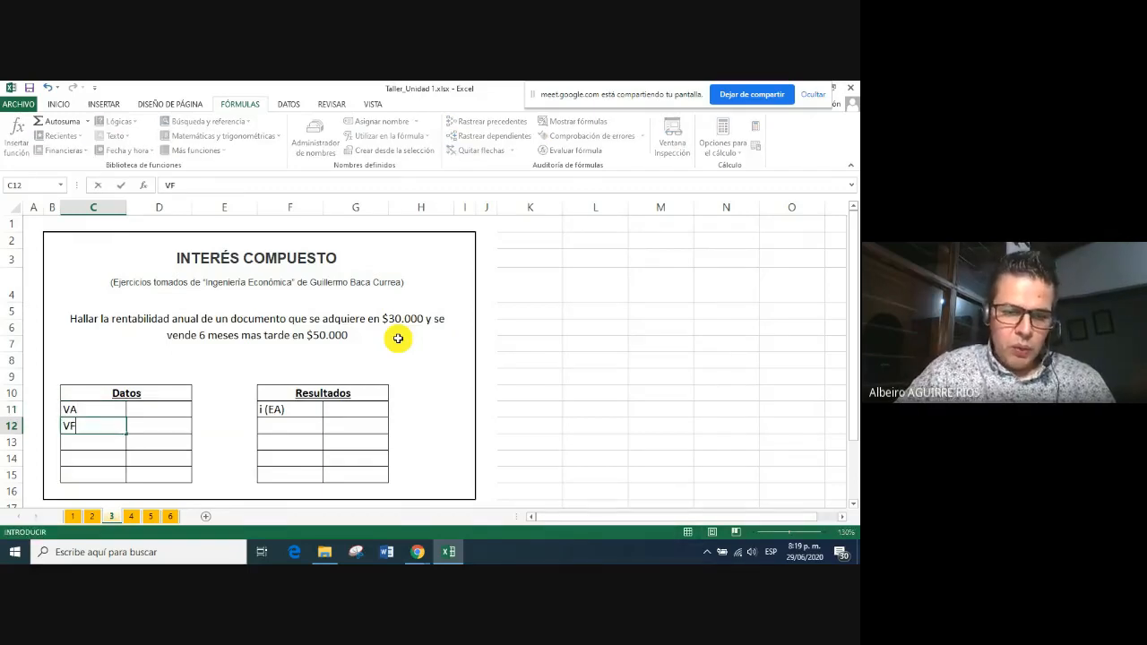
{"action": "left_click", "coordinate": [150, 409]}
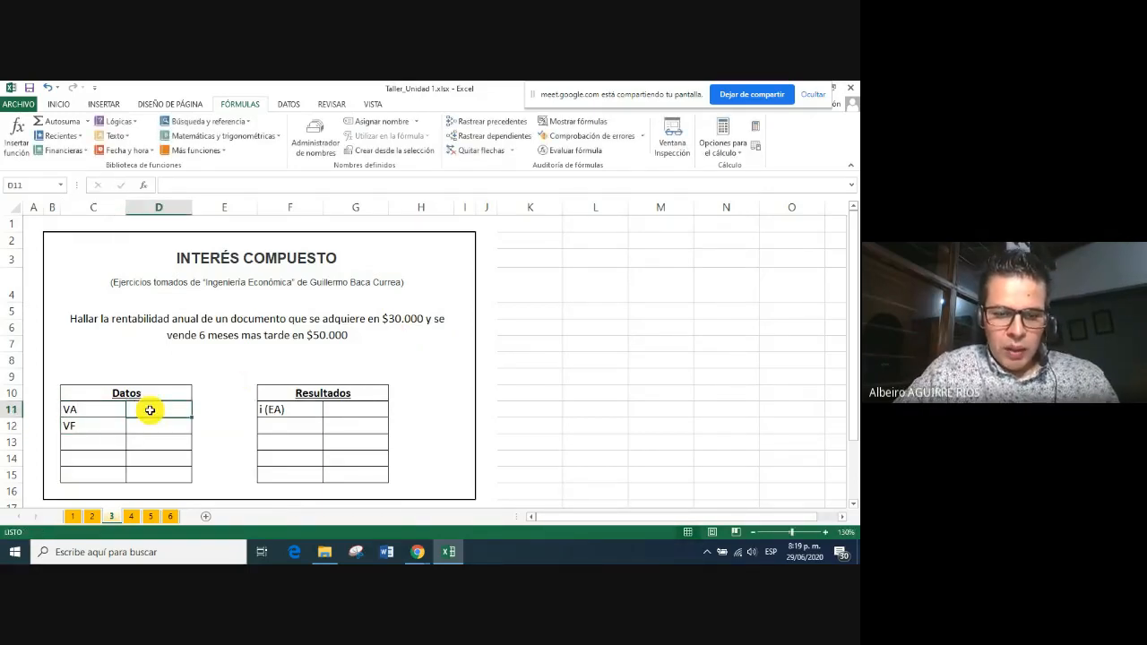
{"action": "type", "text": "30000"}
{"action": "key", "text": "Return"}
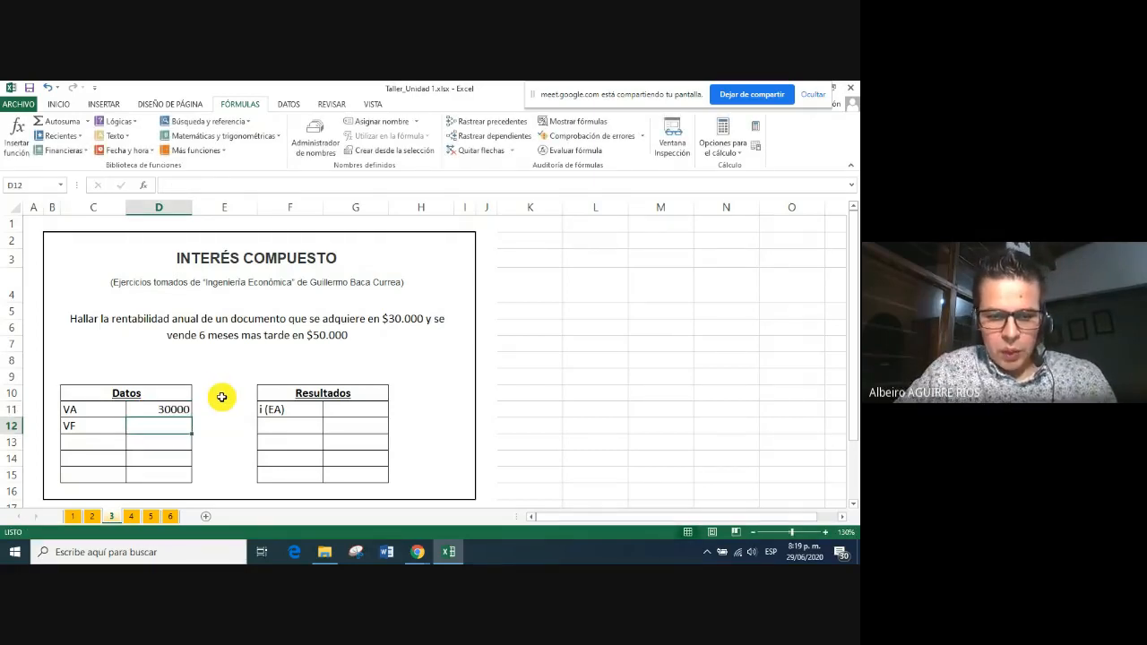
{"action": "type", "text": "50000"}
{"action": "key", "text": "Return"}
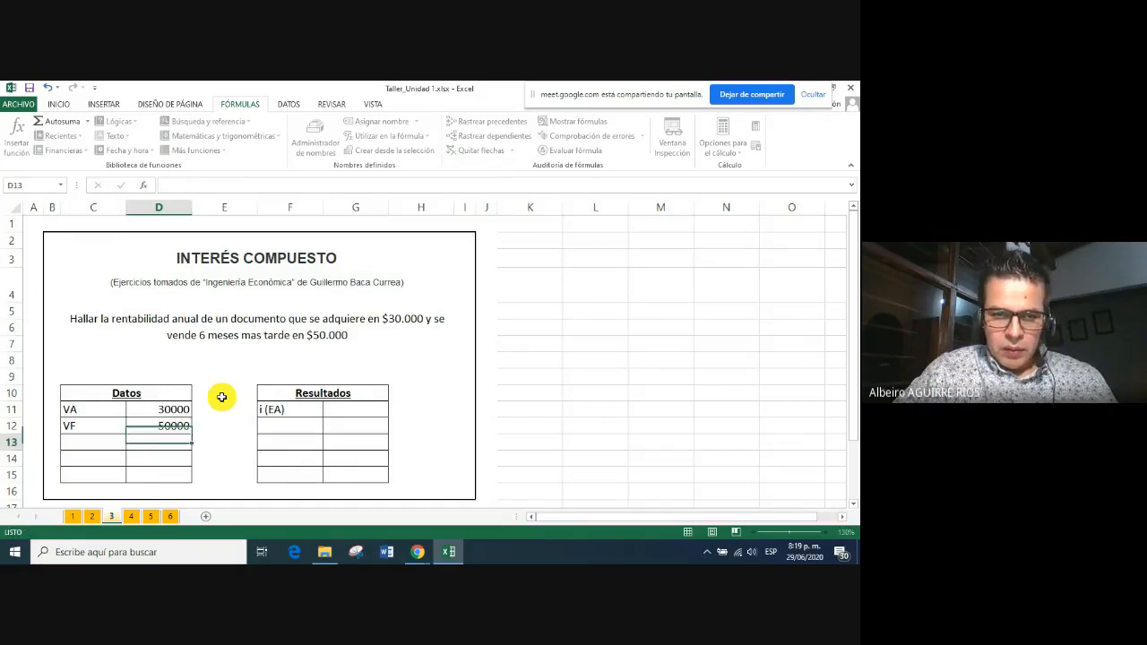
Format the amounts in D11:D12 as accounting numbers with a thousands separator and no decimals
{"action": "left_click_drag", "start_coordinate": [167, 413], "coordinate": [167, 425]}
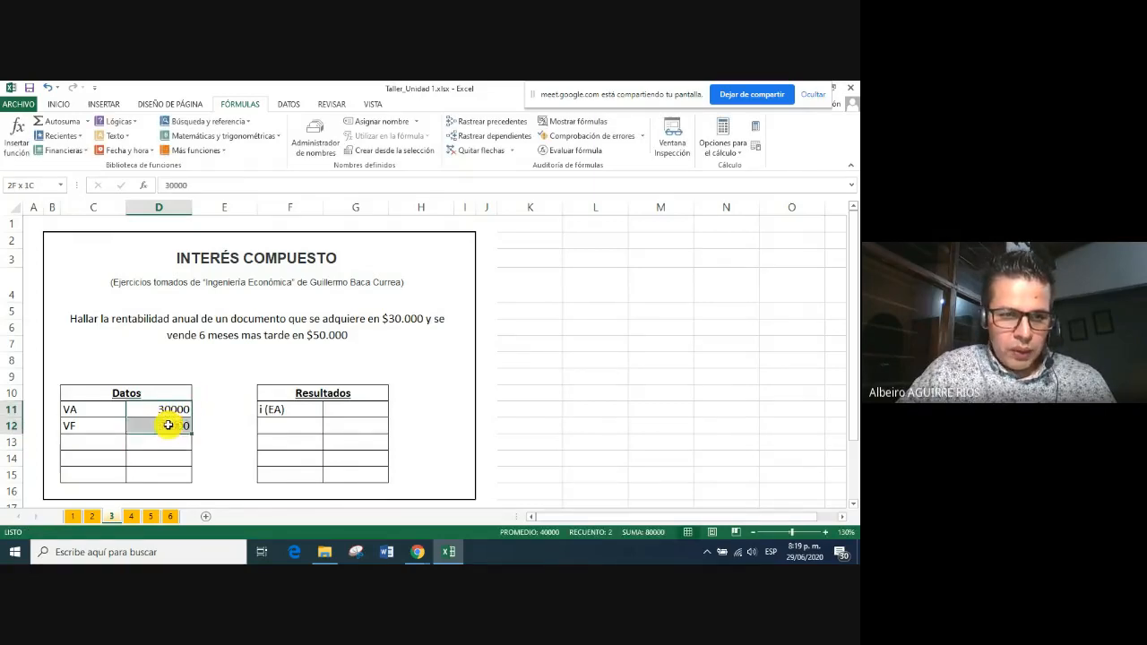
{"action": "left_click", "coordinate": [56, 108]}
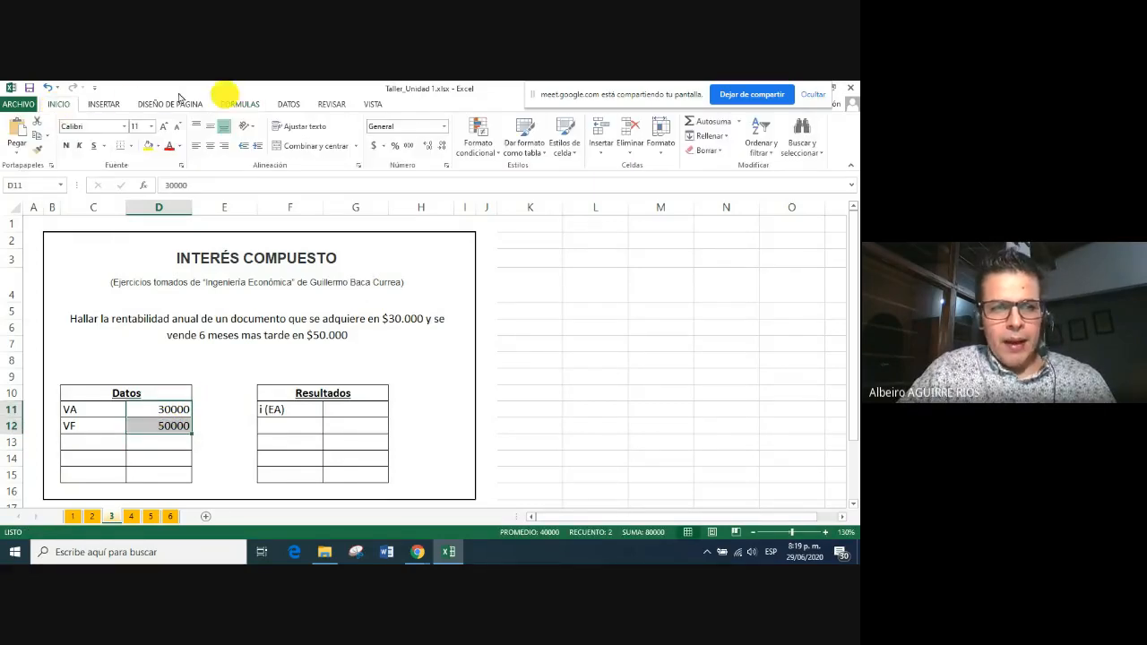
{"action": "left_click", "coordinate": [408, 146]}
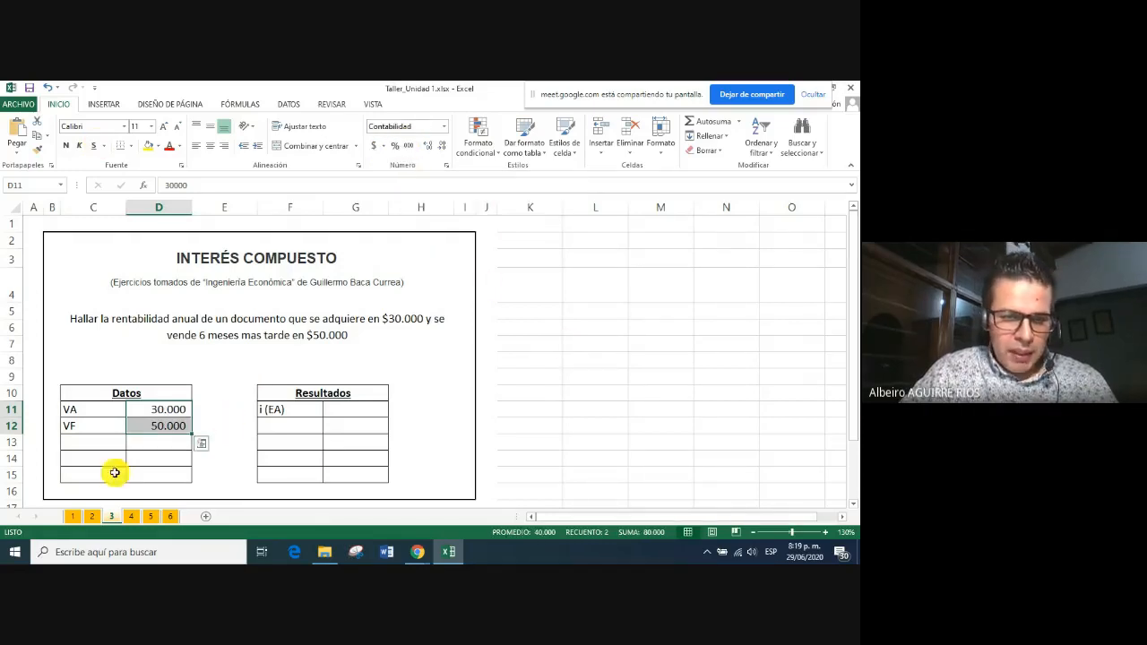
{"action": "left_click", "coordinate": [97, 445]}
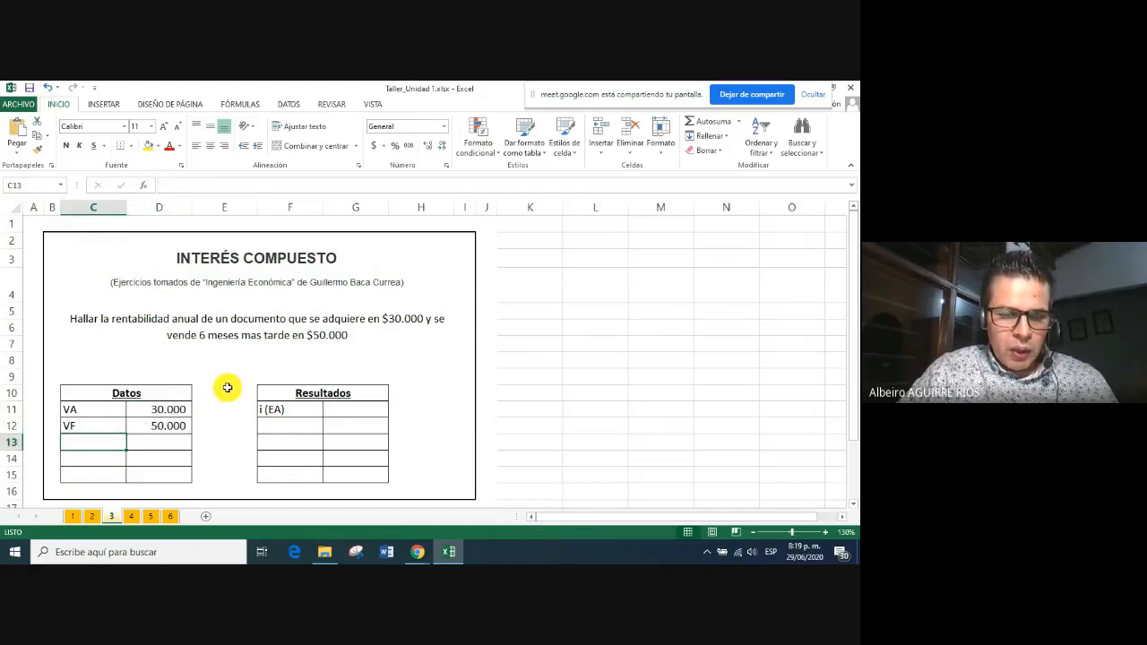
{"action": "left_click", "coordinate": [171, 429]}
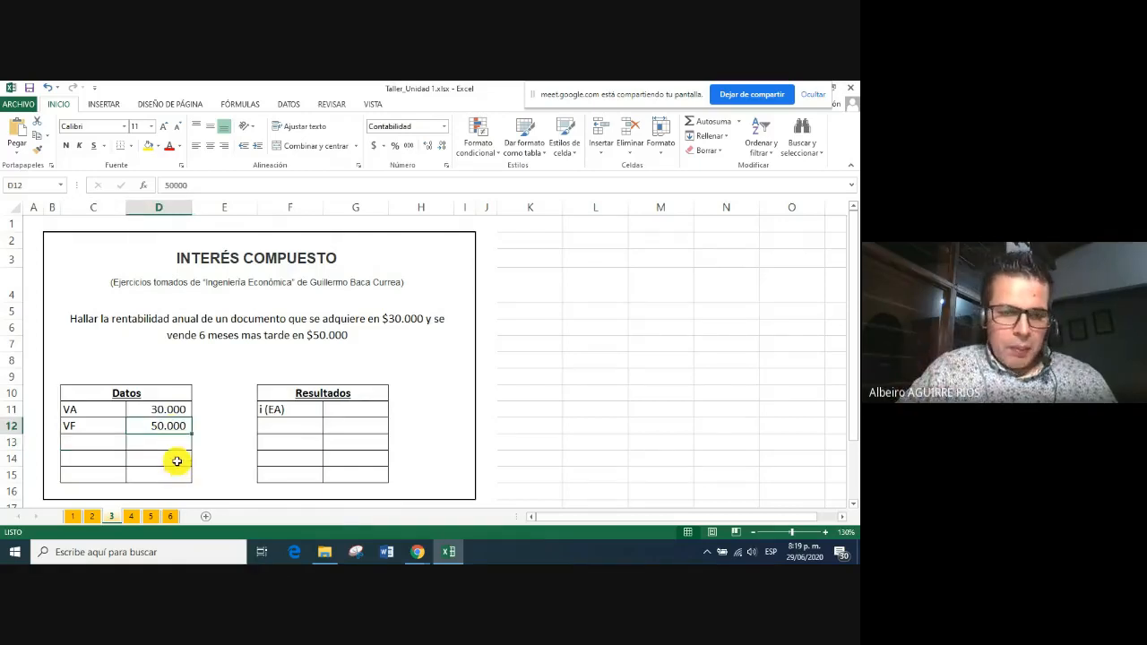
{"action": "left_click", "coordinate": [157, 409]}
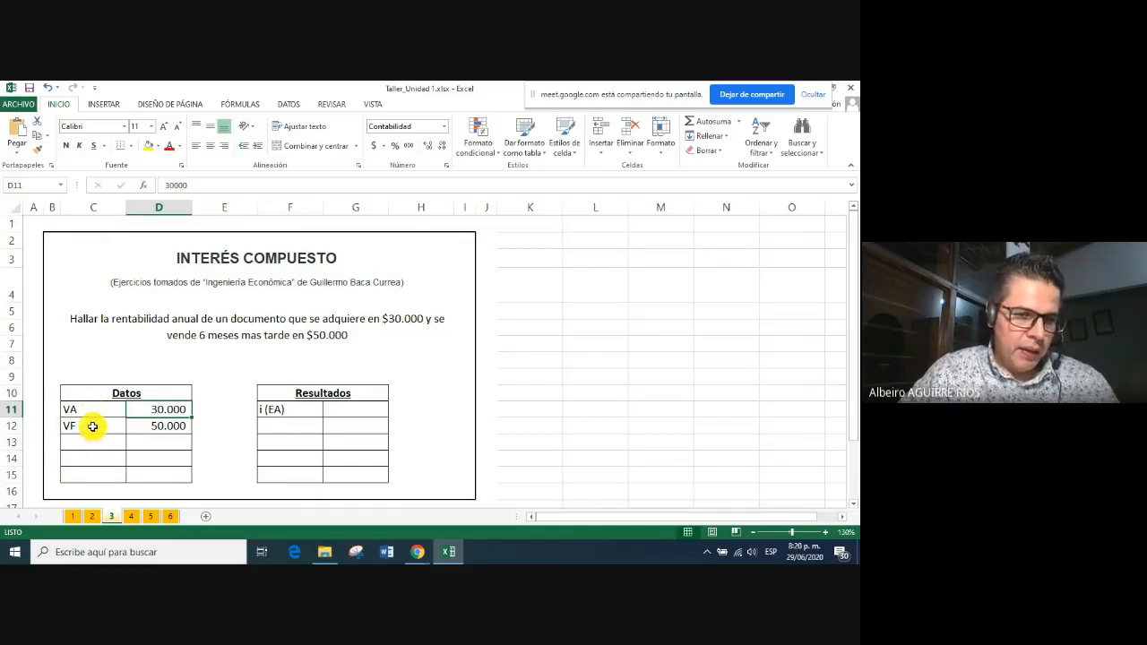
{"action": "left_click_drag", "start_coordinate": [107, 408], "coordinate": [156, 422]}
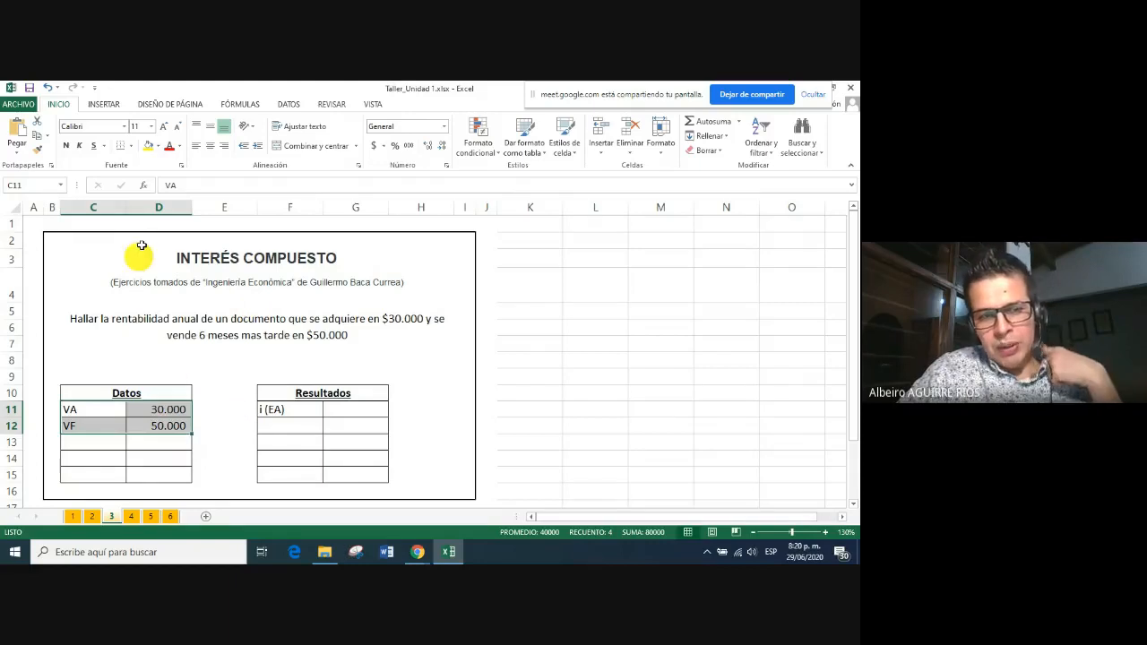
{"action": "left_click", "coordinate": [97, 455]}
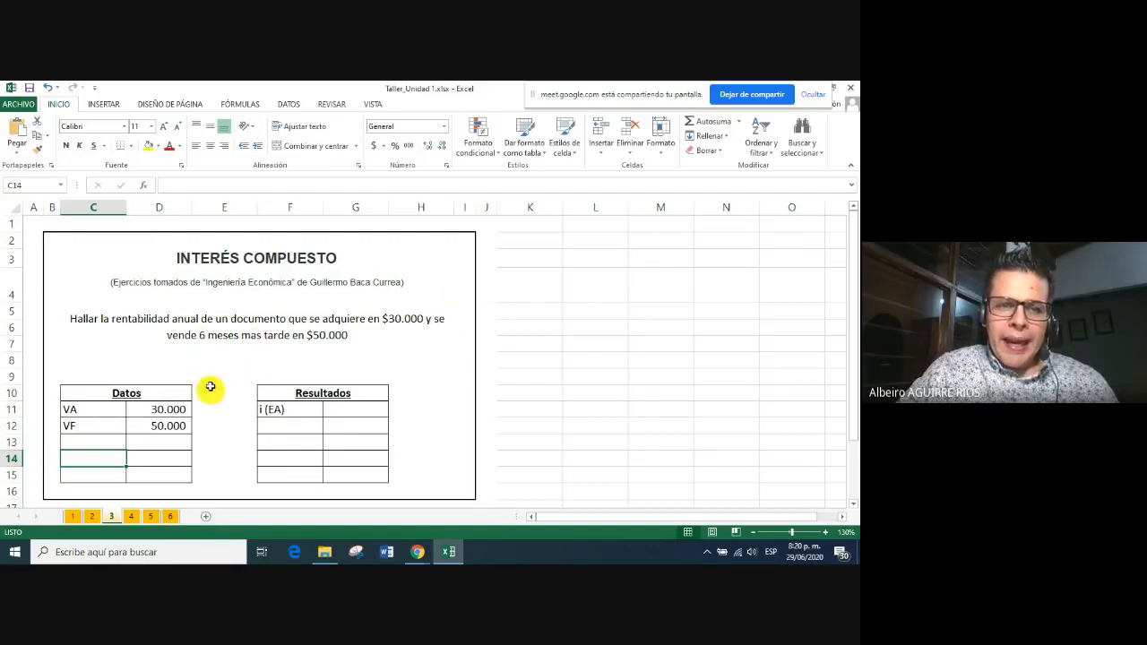
Enter the label n (meses) in C13 with the value 6 in D13
{"action": "left_click", "coordinate": [102, 443]}
{"action": "type", "text": "n (meses"}
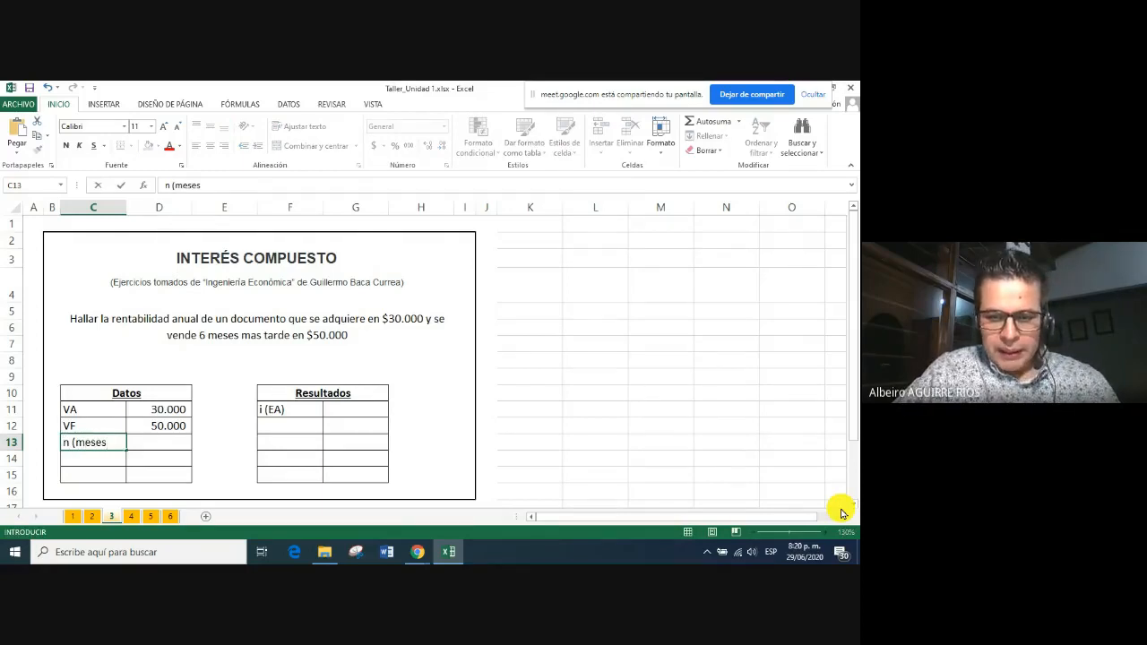
{"action": "left_click", "coordinate": [160, 448]}
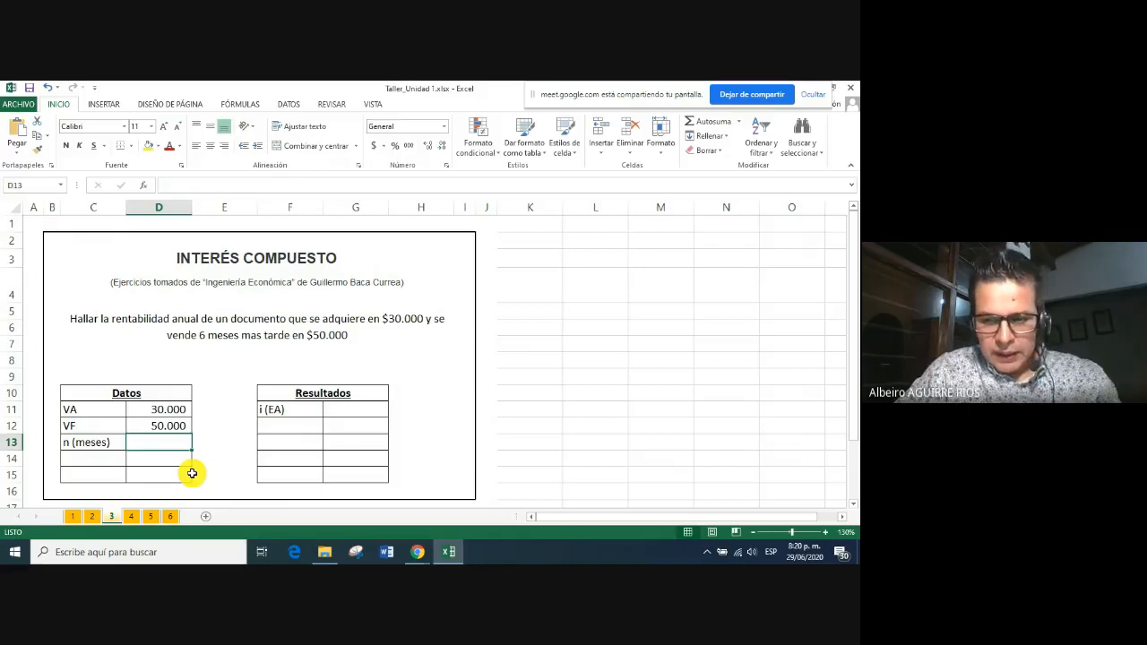
{"action": "type", "text": "6"}
{"action": "key", "text": "Return"}
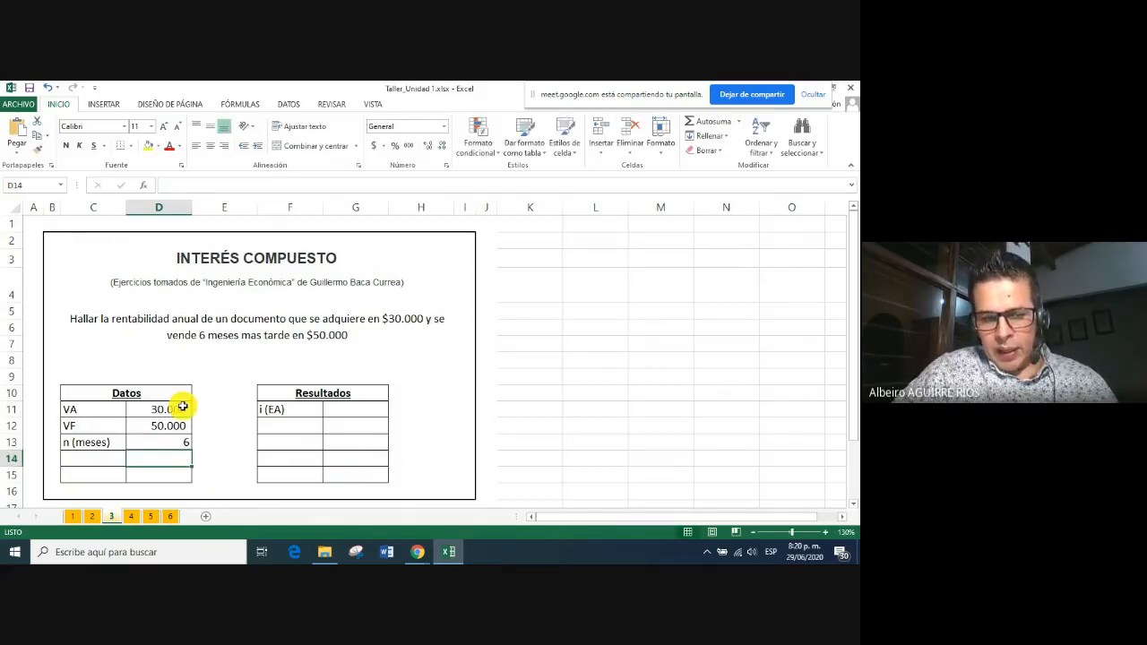
{"action": "left_click", "coordinate": [302, 409]}
{"action": "left_click", "coordinate": [122, 444]}
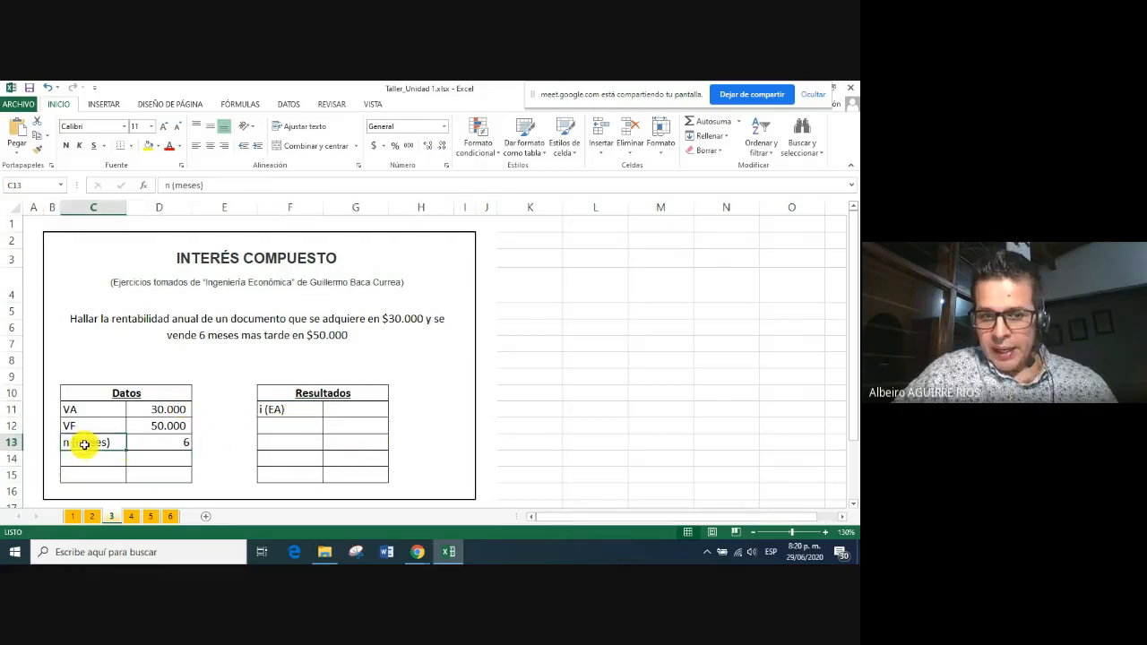
{"action": "left_click", "coordinate": [290, 409]}
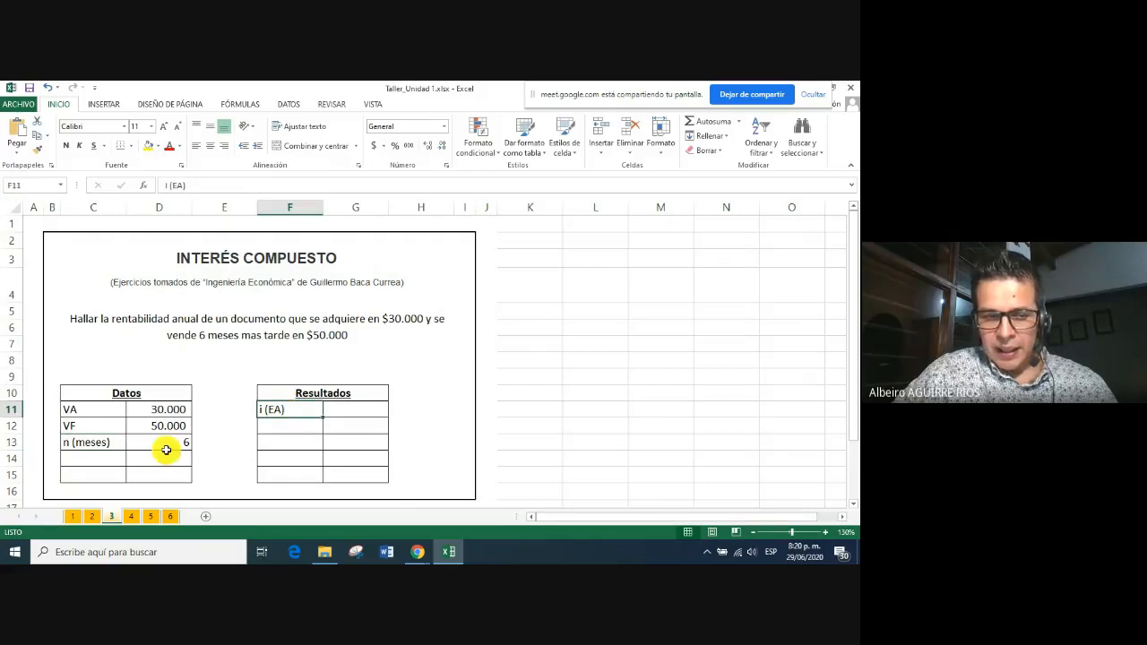
{"action": "left_click", "coordinate": [107, 446]}
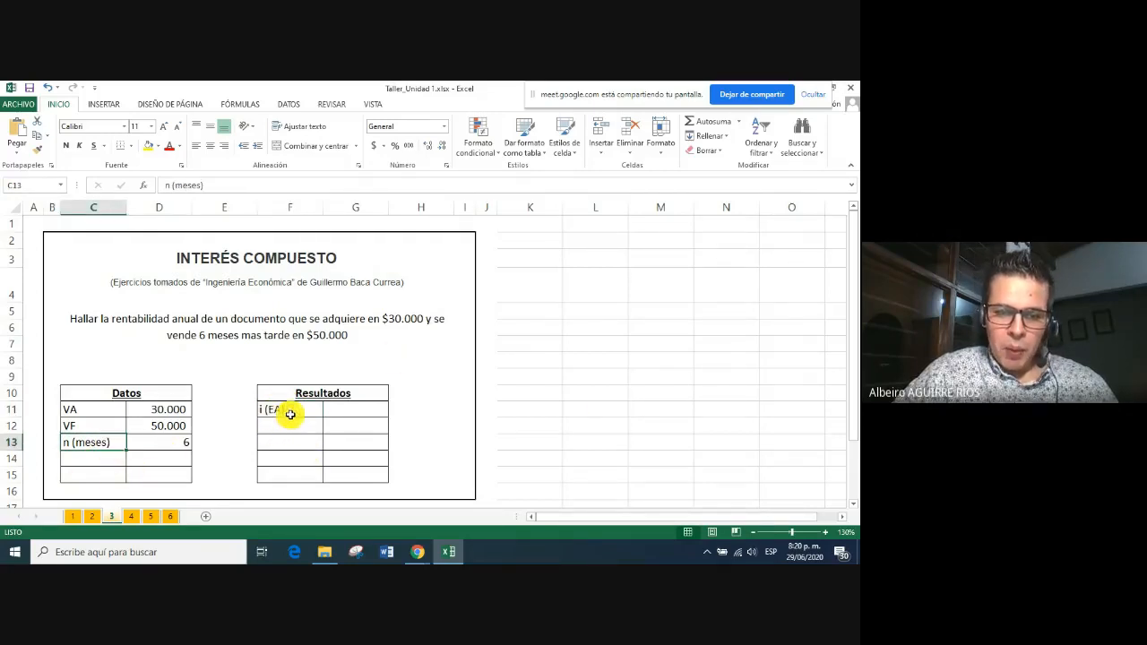
Enter the label n (años) in C14 and convert the months to years in D14 with the formula =D13/12
{"action": "left_click", "coordinate": [94, 460]}
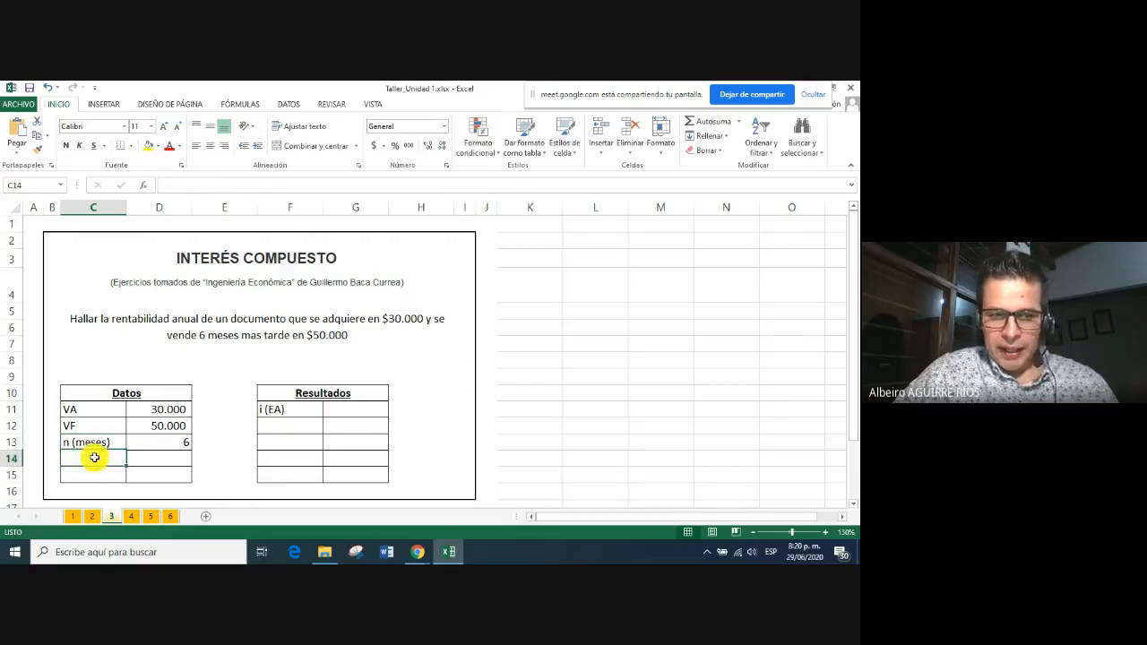
{"action": "type", "text": "n"}
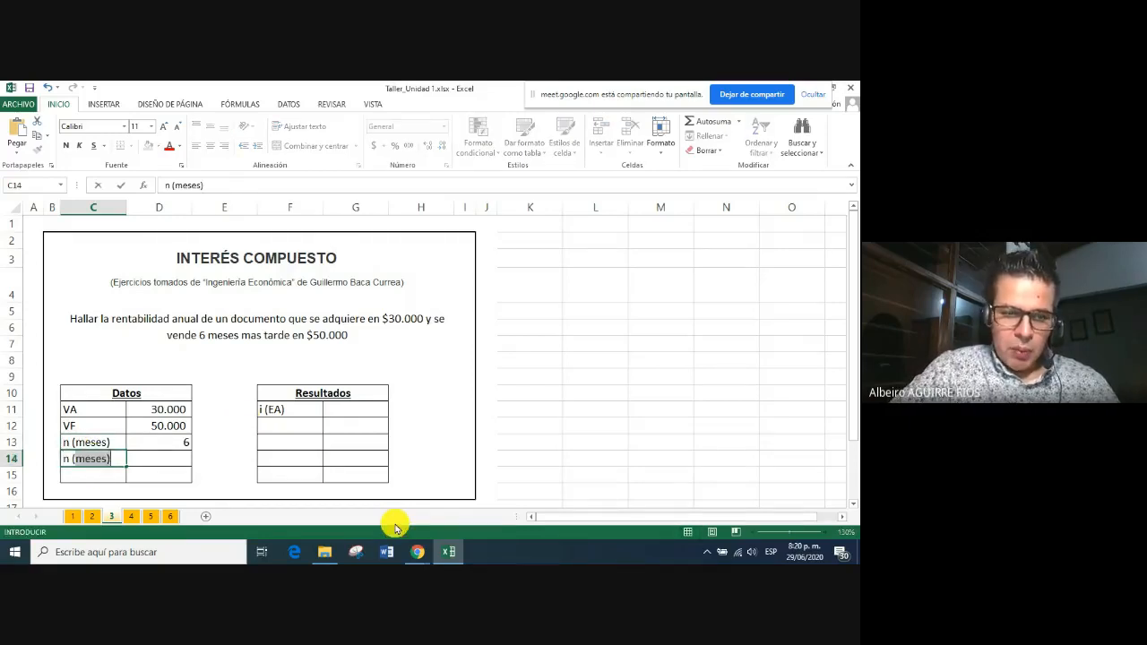
{"action": "type", "text": " (años"}
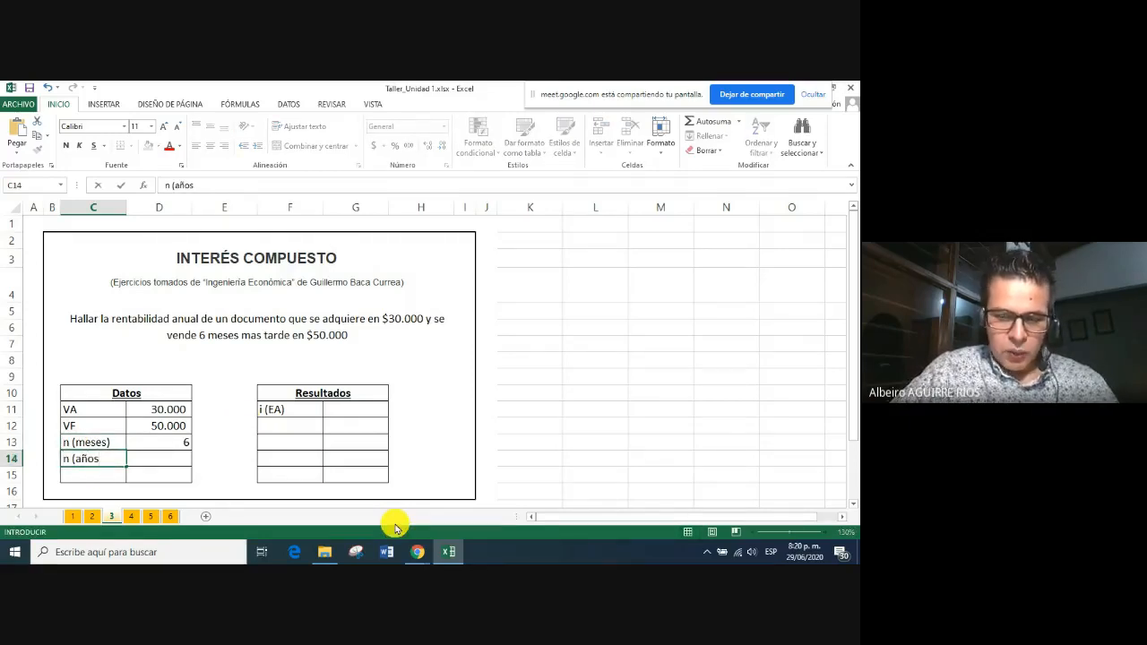
{"action": "left_click", "coordinate": [153, 459]}
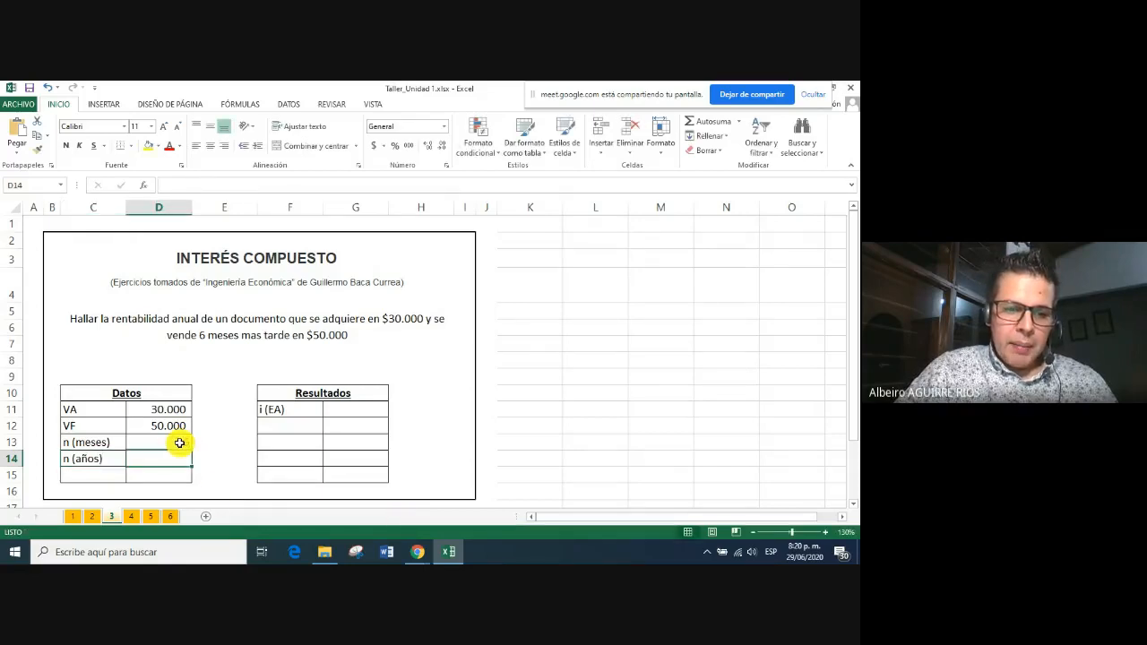
{"action": "left_click", "coordinate": [178, 444]}
{"action": "type", "text": "6"}
{"action": "key", "text": "Return"}
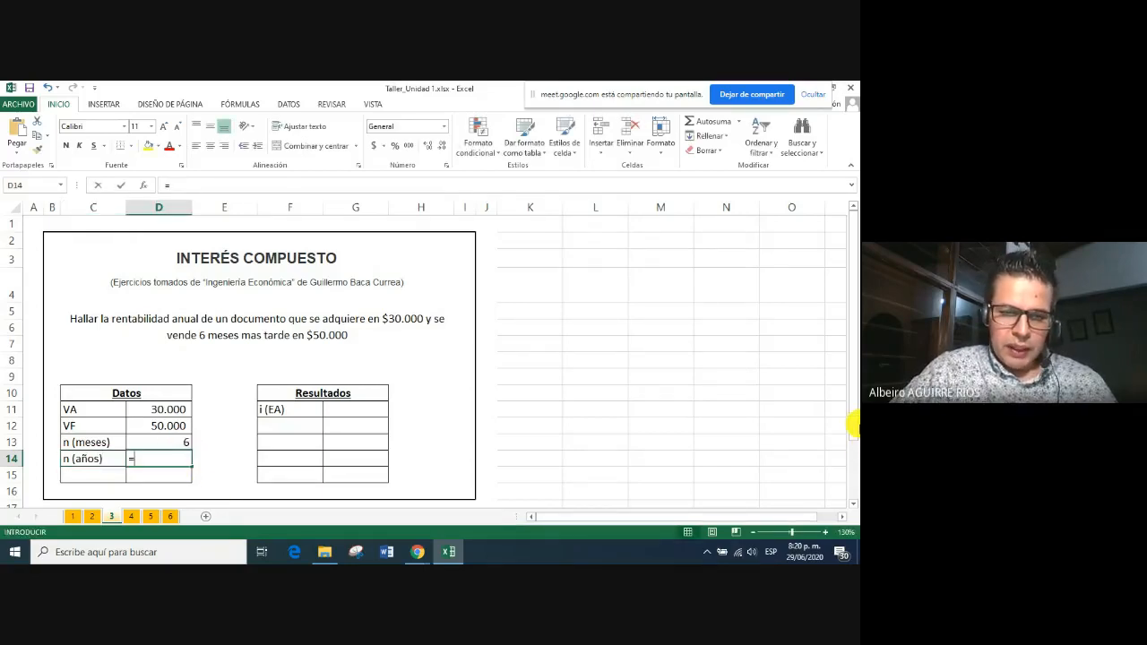
{"action": "type", "text": "="}
{"action": "left_click", "coordinate": [150, 444]}
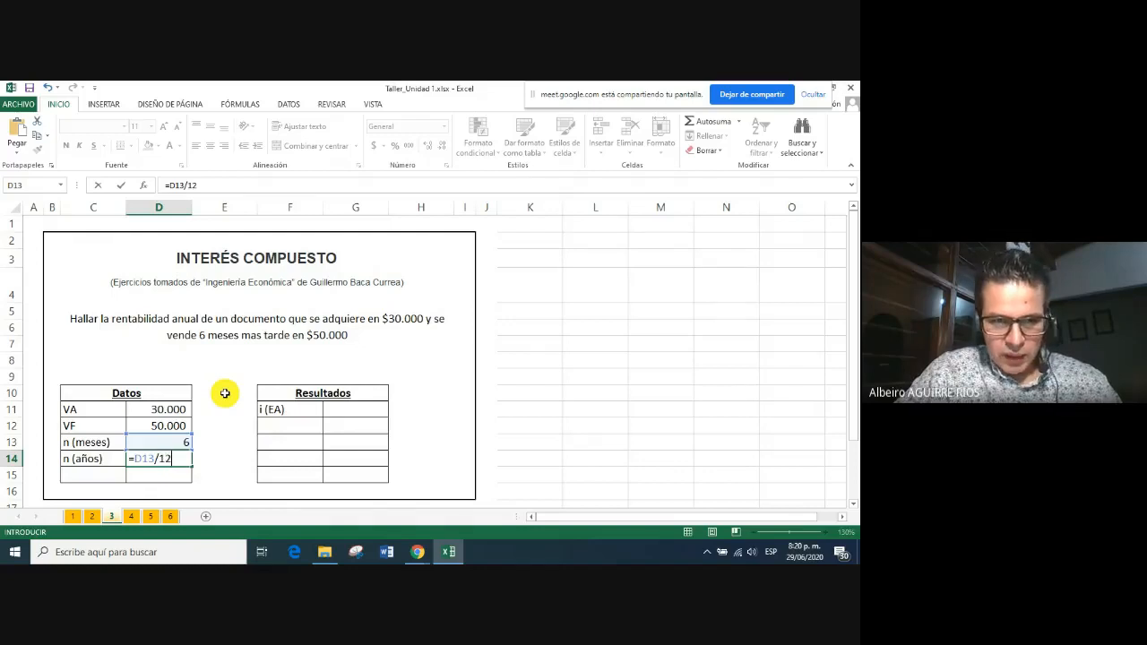
{"action": "key", "text": "Return"}
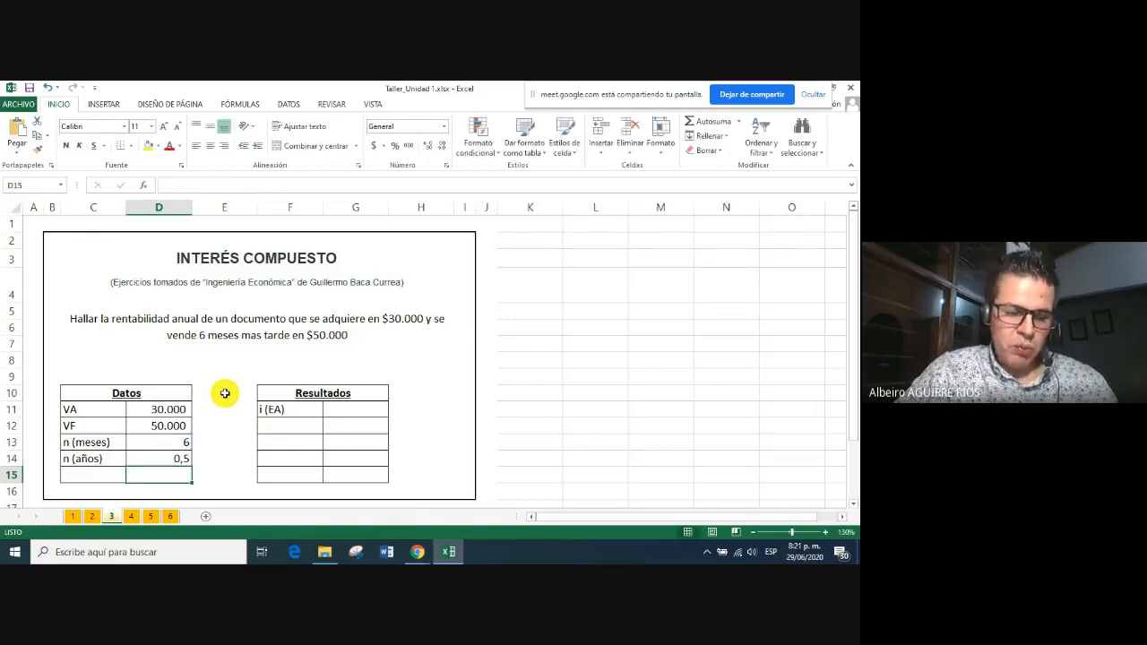
{"action": "left_click", "coordinate": [167, 460]}
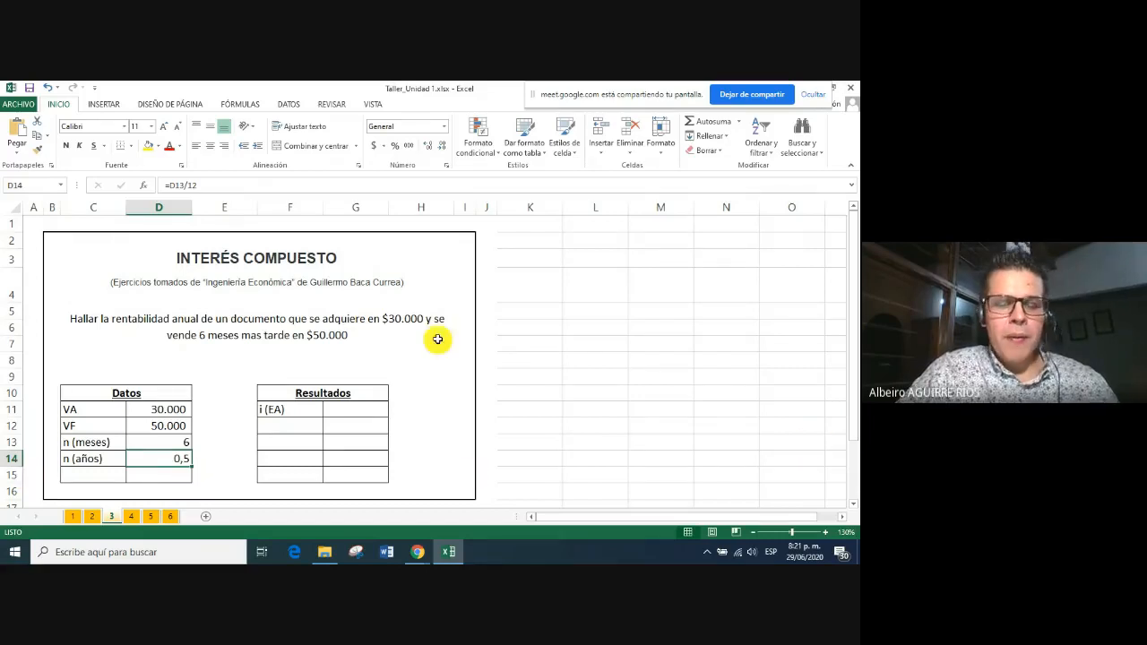
Insert the financial function TASA in G11, beside the i (EA) label under Resultados
{"action": "left_click", "coordinate": [282, 415]}
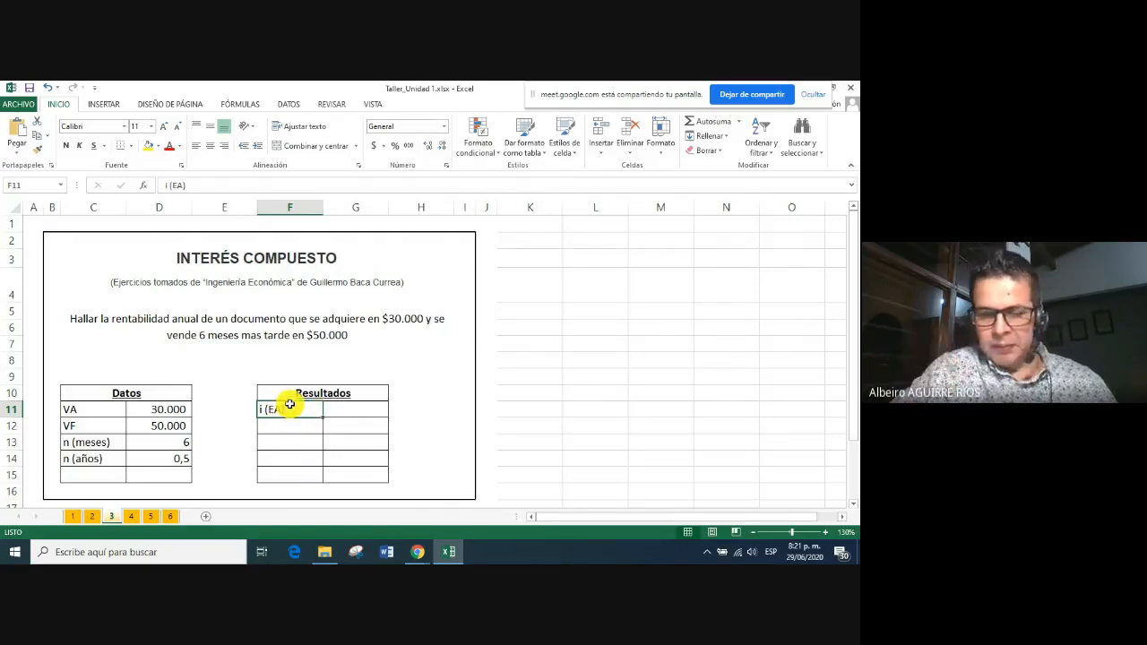
{"action": "left_click", "coordinate": [359, 409]}
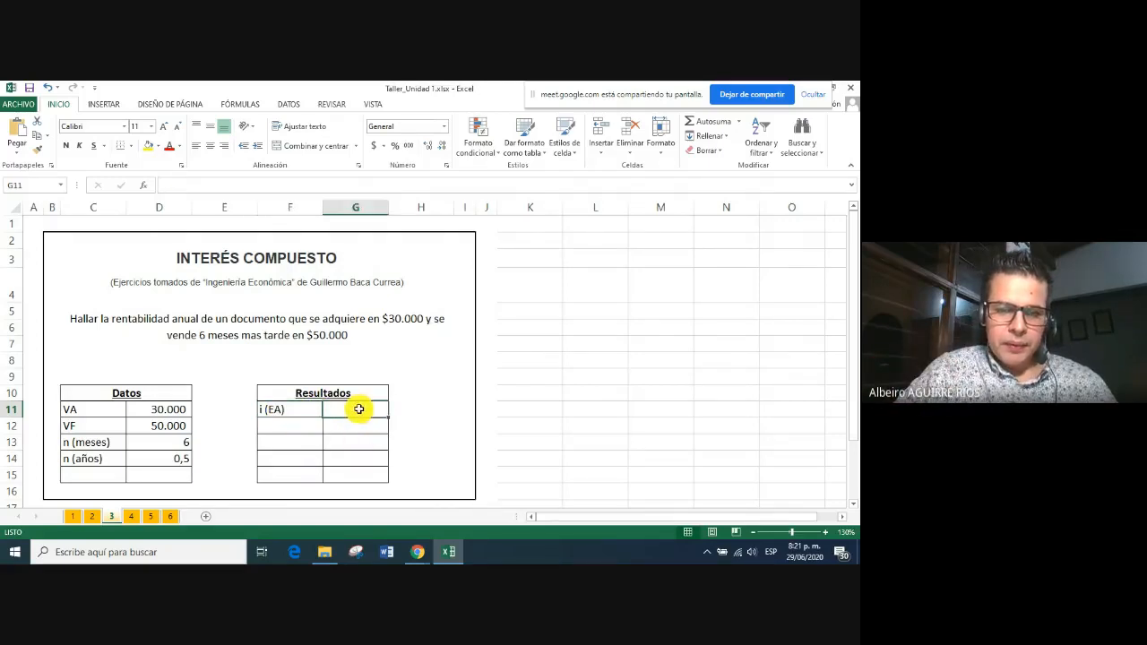
{"action": "left_click", "coordinate": [143, 186]}
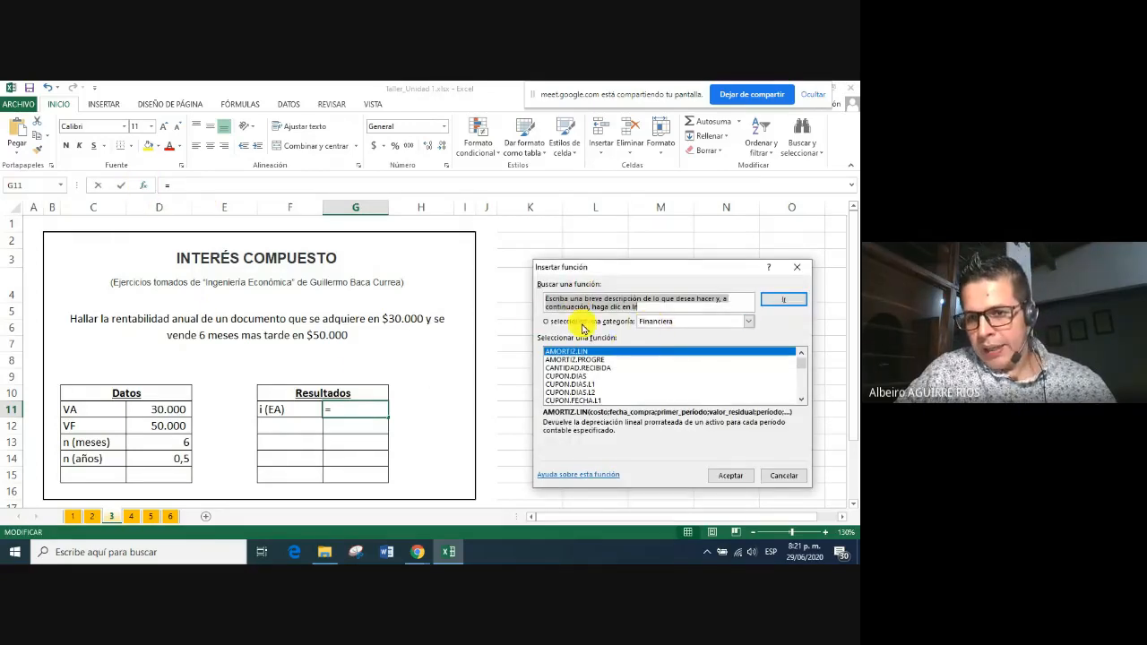
{"action": "left_click", "coordinate": [587, 376]}
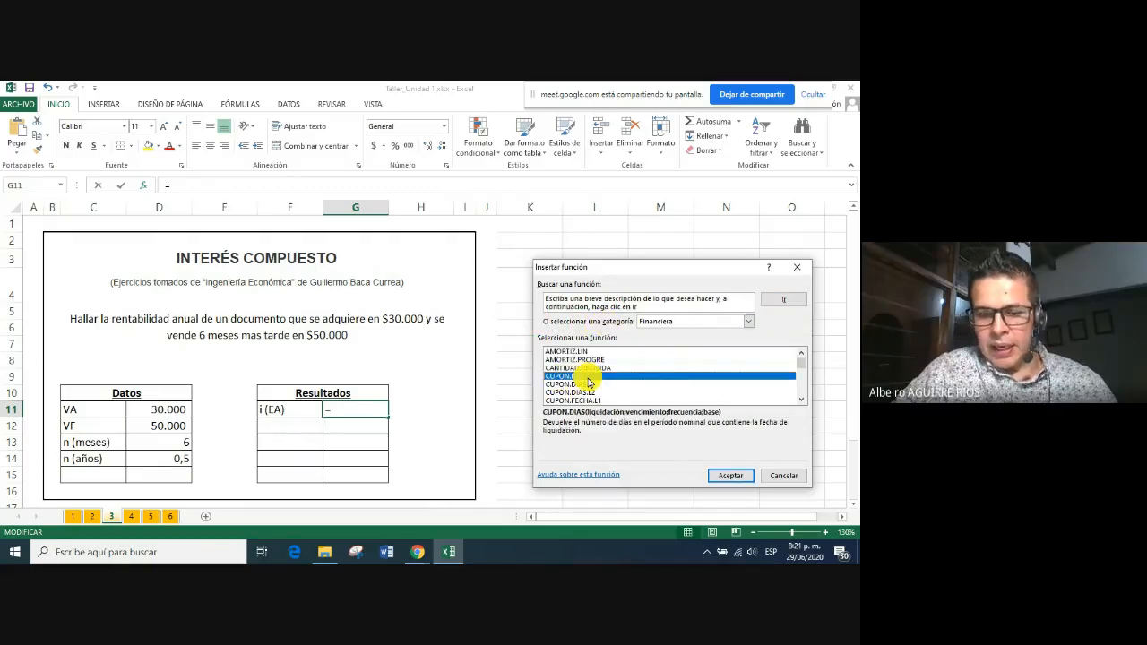
{"action": "key", "text": "t"}
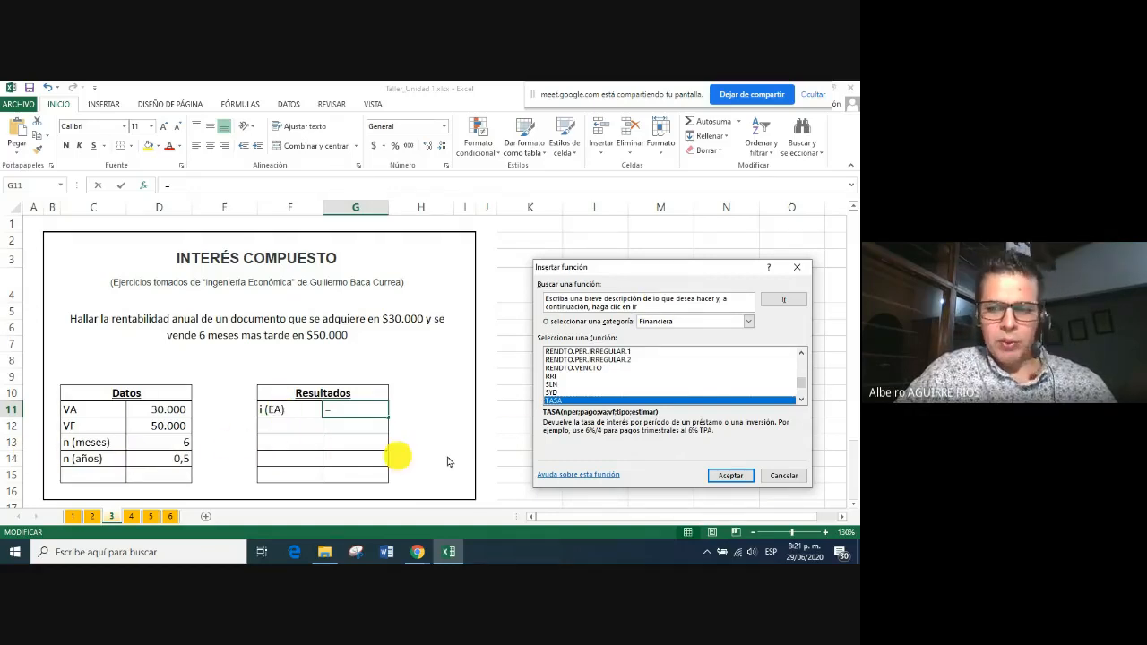
{"action": "left_click", "coordinate": [731, 476]}
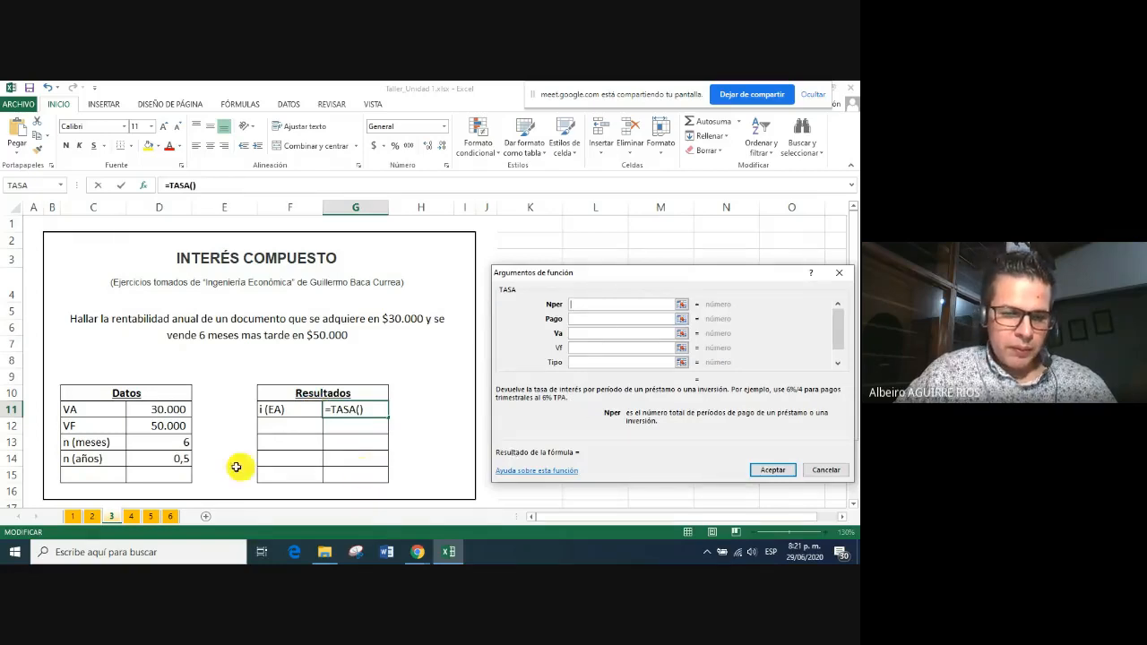
Try to calculate the annual return in G11 with TASA using D14 as Nper, D11 as Va and D12 as Vf
{"action": "left_click", "coordinate": [156, 462]}
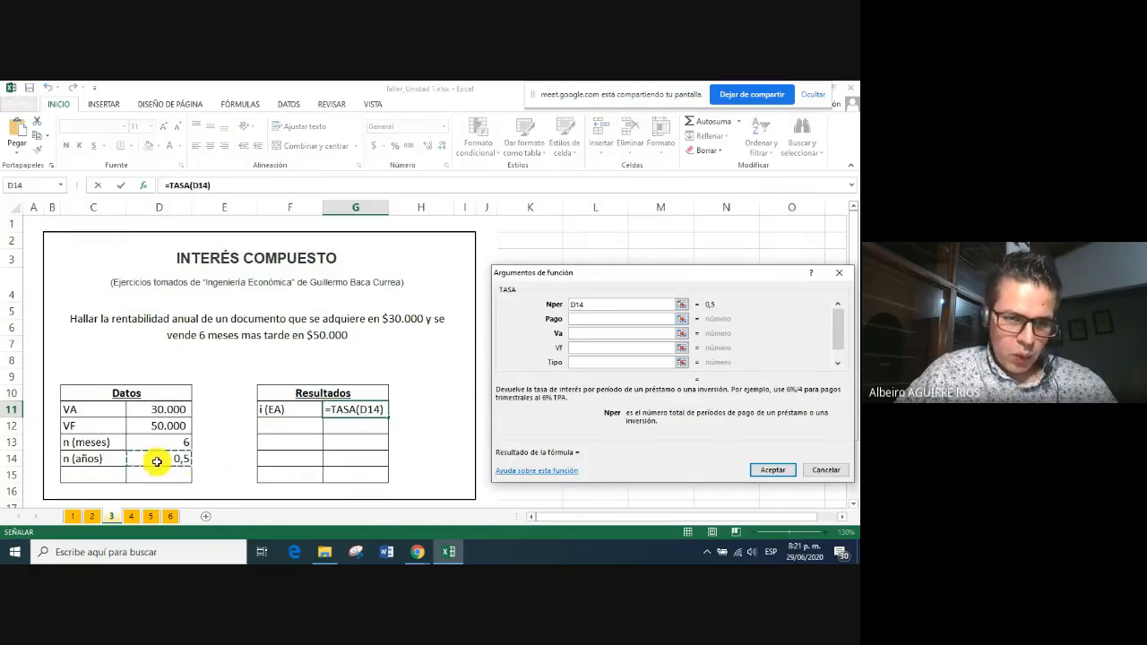
{"action": "left_click", "coordinate": [584, 333]}
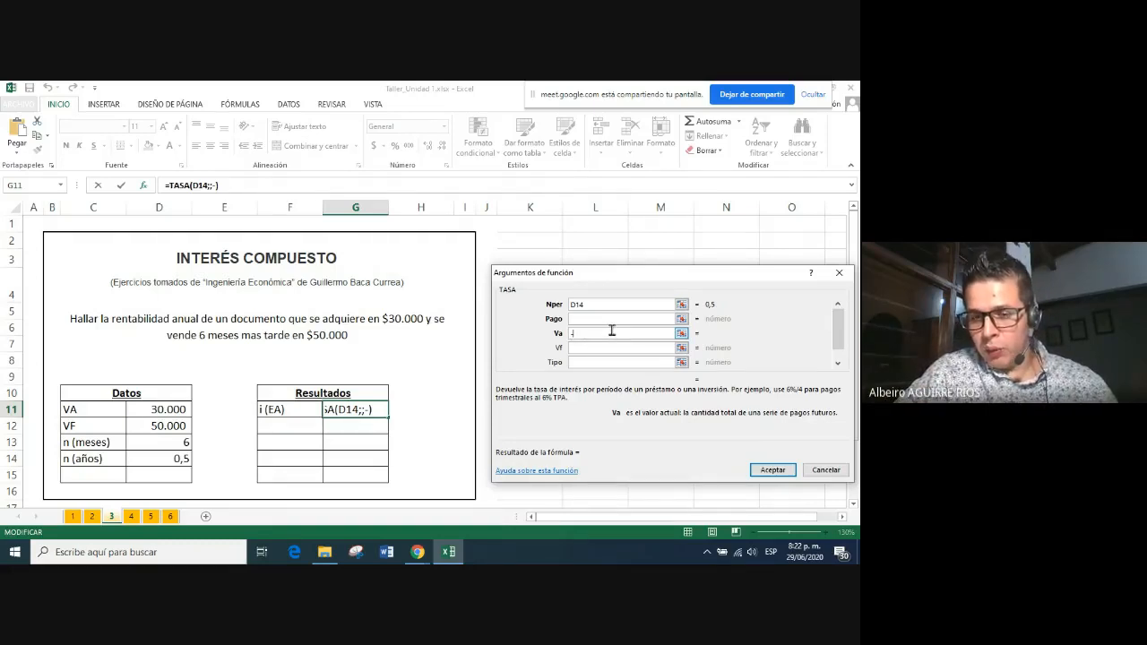
{"action": "key", "text": "BackSpace"}
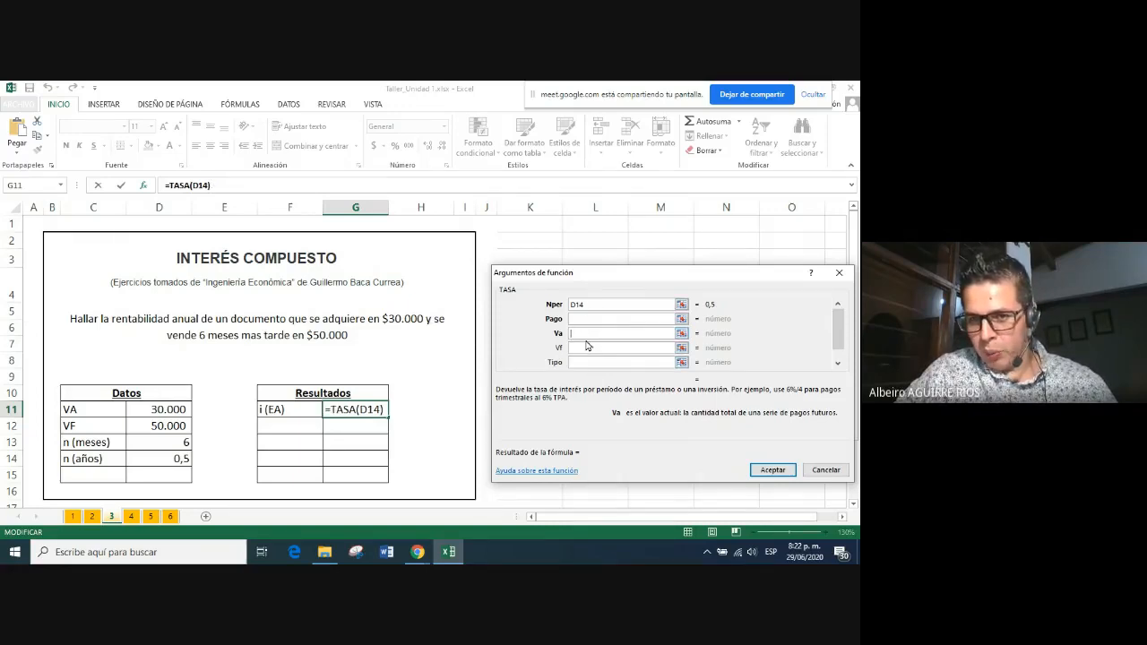
{"action": "left_click", "coordinate": [163, 408]}
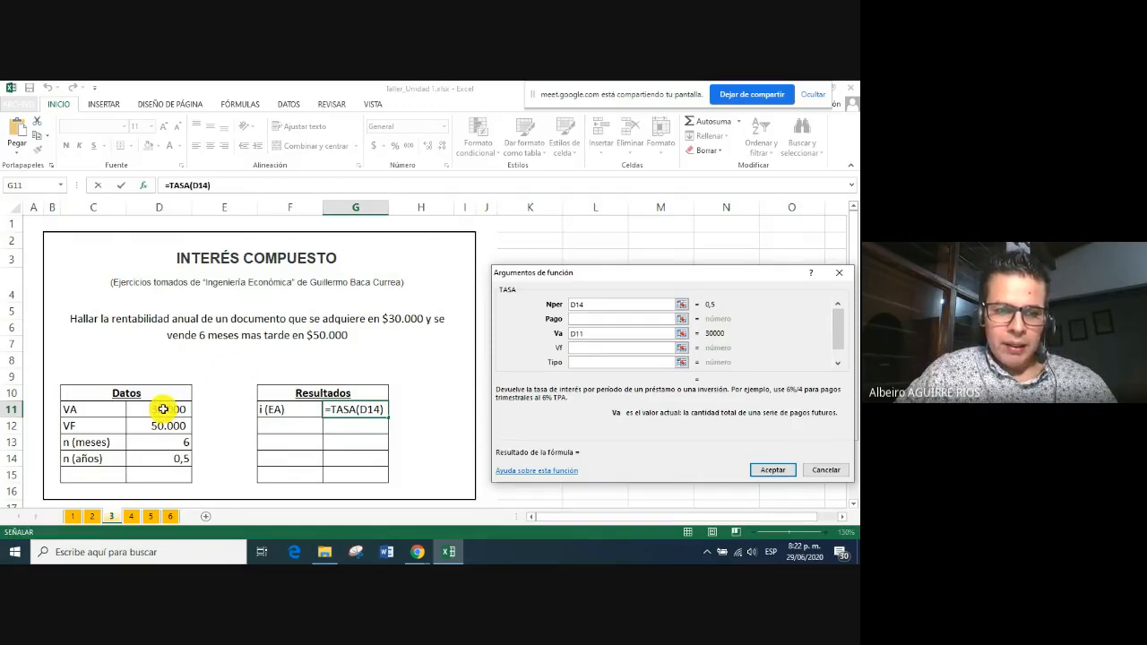
{"action": "left_click", "coordinate": [590, 348]}
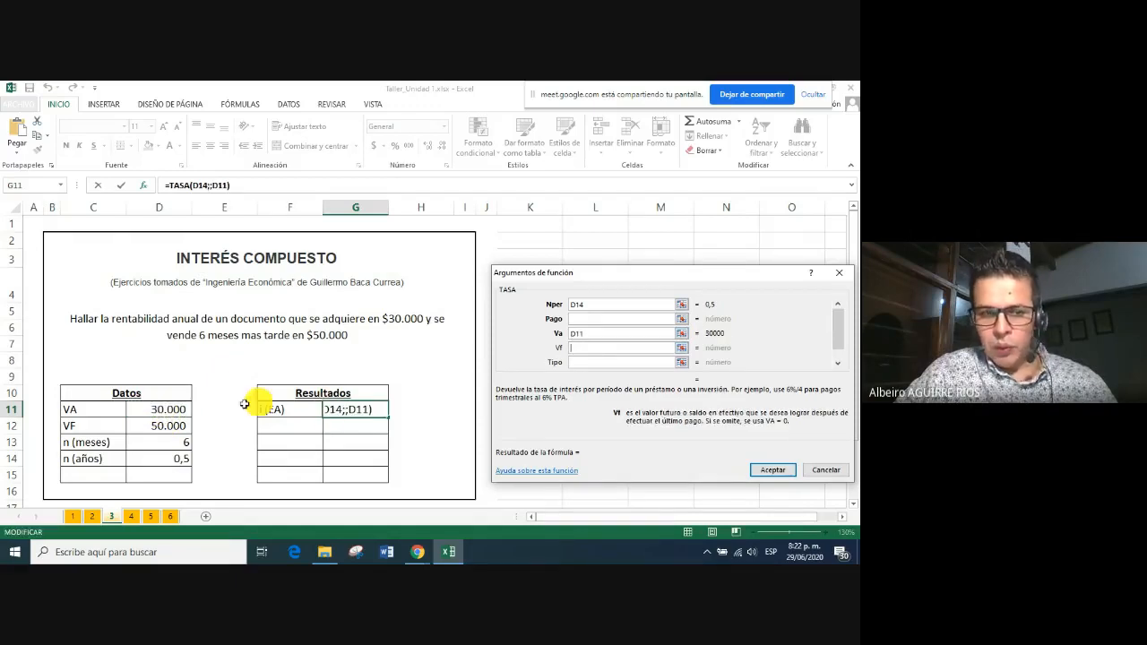
{"action": "left_click", "coordinate": [158, 427]}
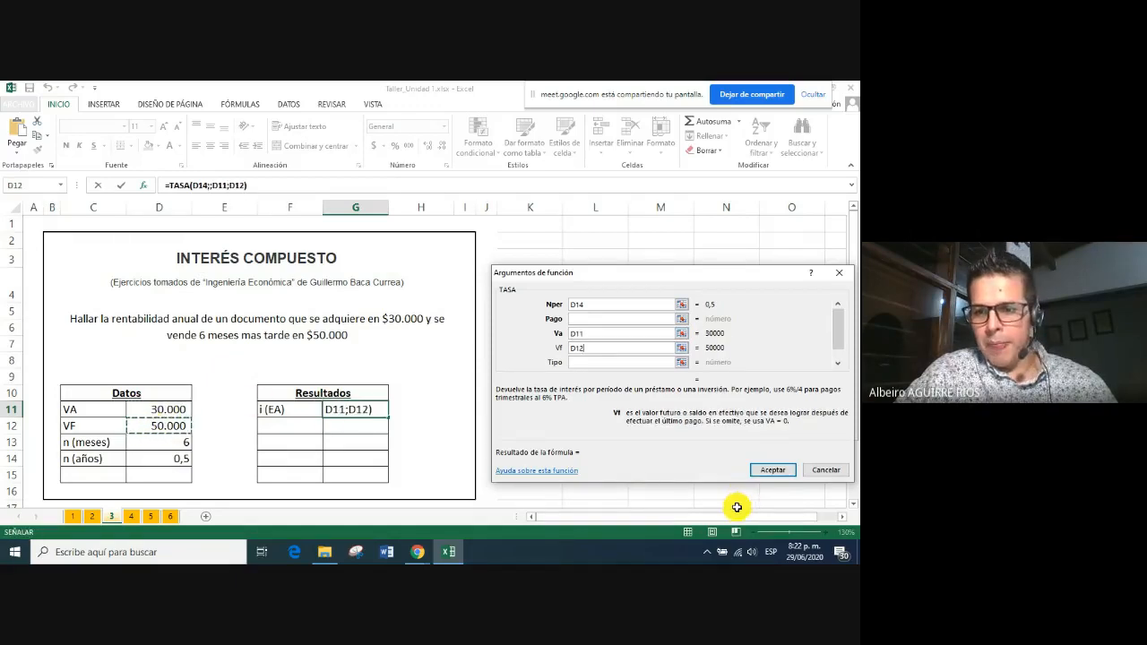
{"action": "left_click", "coordinate": [772, 470]}
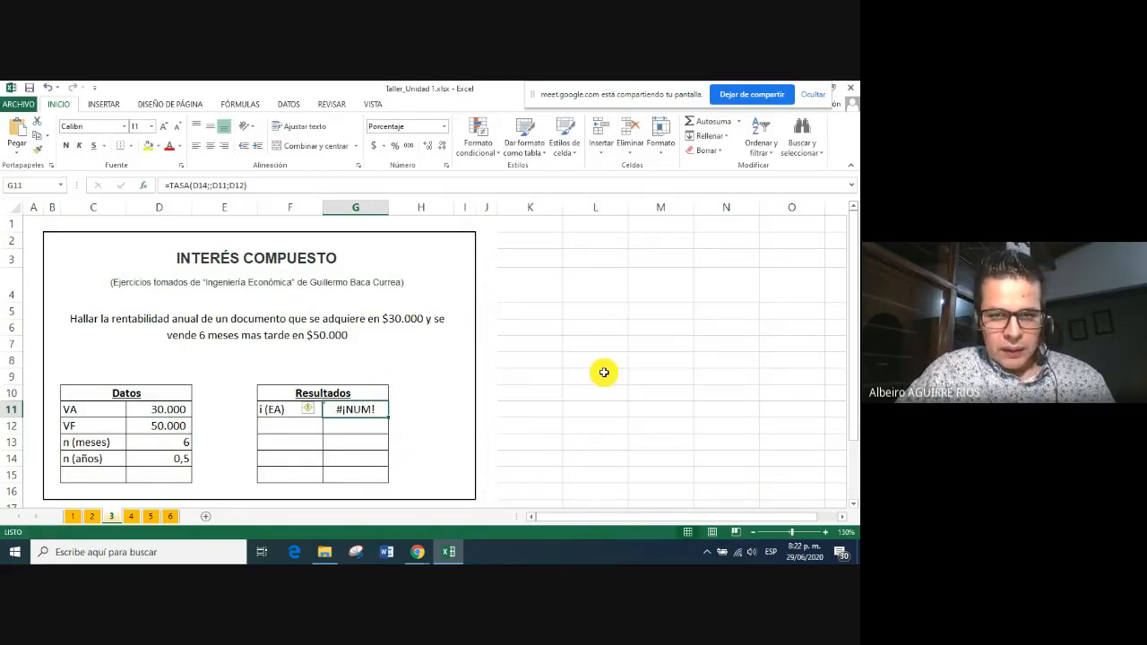
Clear G11 and insert the financial function TASA there again
{"action": "scroll", "coordinate": [604, 372], "scroll_direction": "up", "scroll_amount": 1}
{"action": "scroll", "coordinate": [574, 376], "scroll_direction": "up", "scroll_amount": 1}
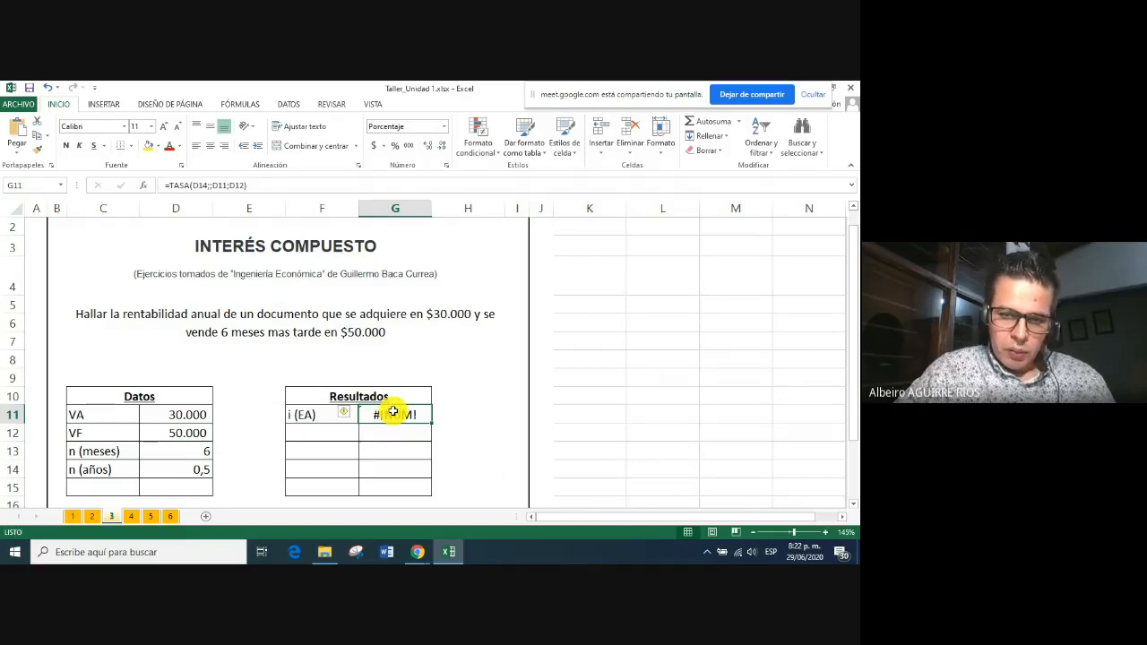
{"action": "key", "text": "Delete"}
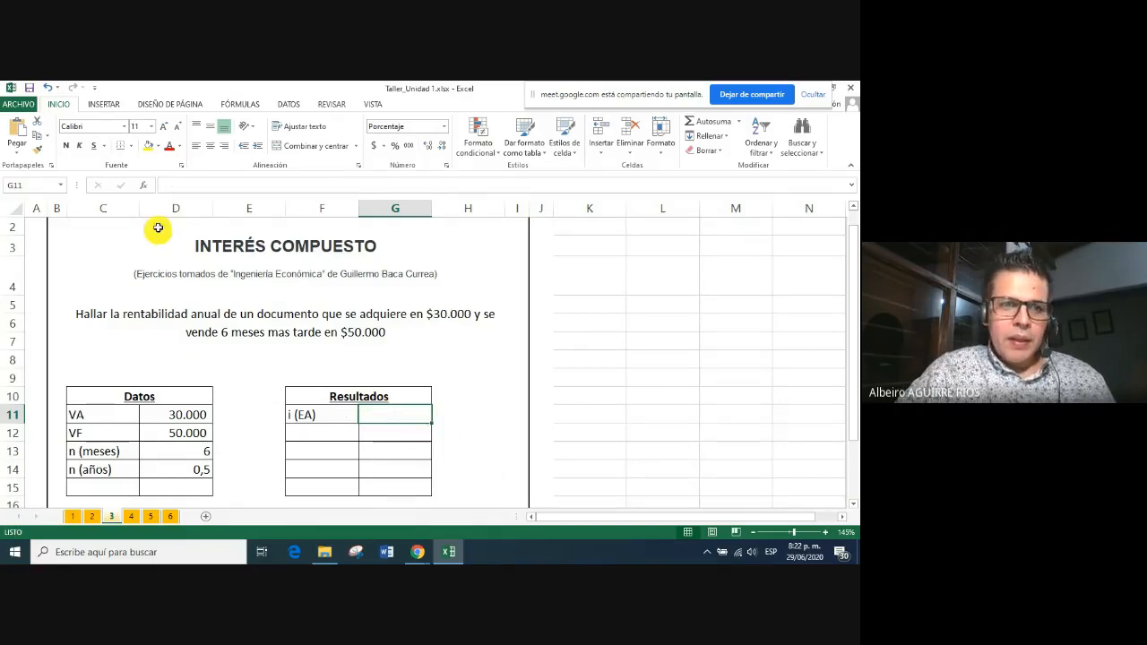
{"action": "left_click", "coordinate": [144, 185]}
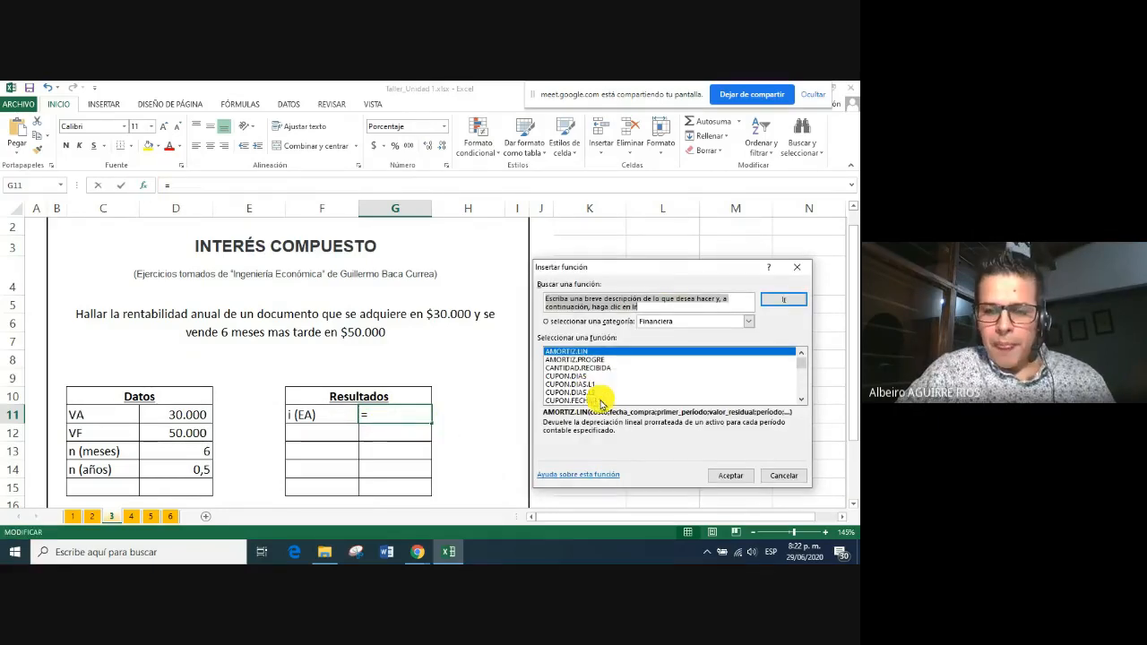
{"action": "left_click", "coordinate": [577, 376]}
{"action": "key", "text": "t"}
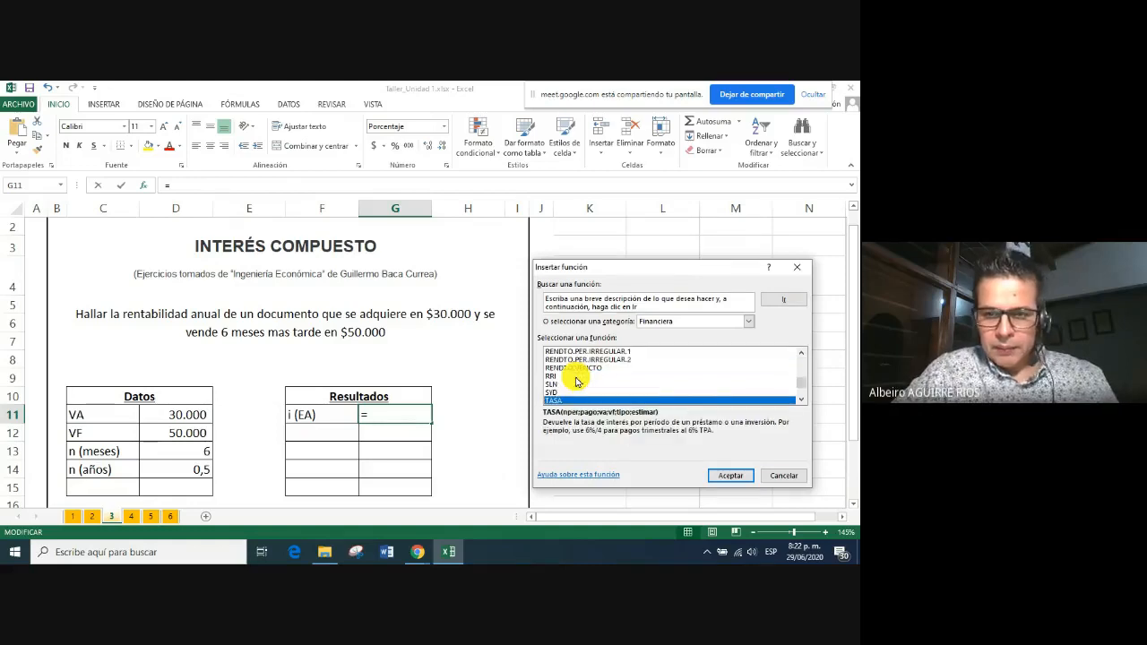
{"action": "key", "text": "Return"}
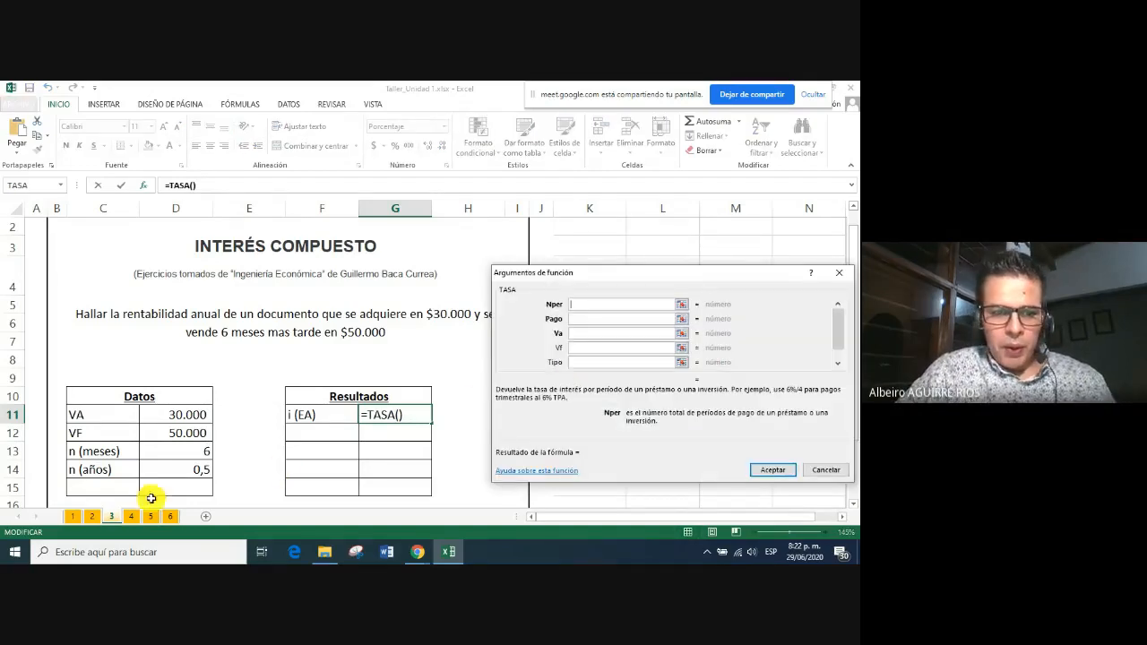
Calculate the effective annual rate in G11 with TASA arguments Nper D14, Va -D11 and Vf D12
{"action": "left_click", "coordinate": [154, 468]}
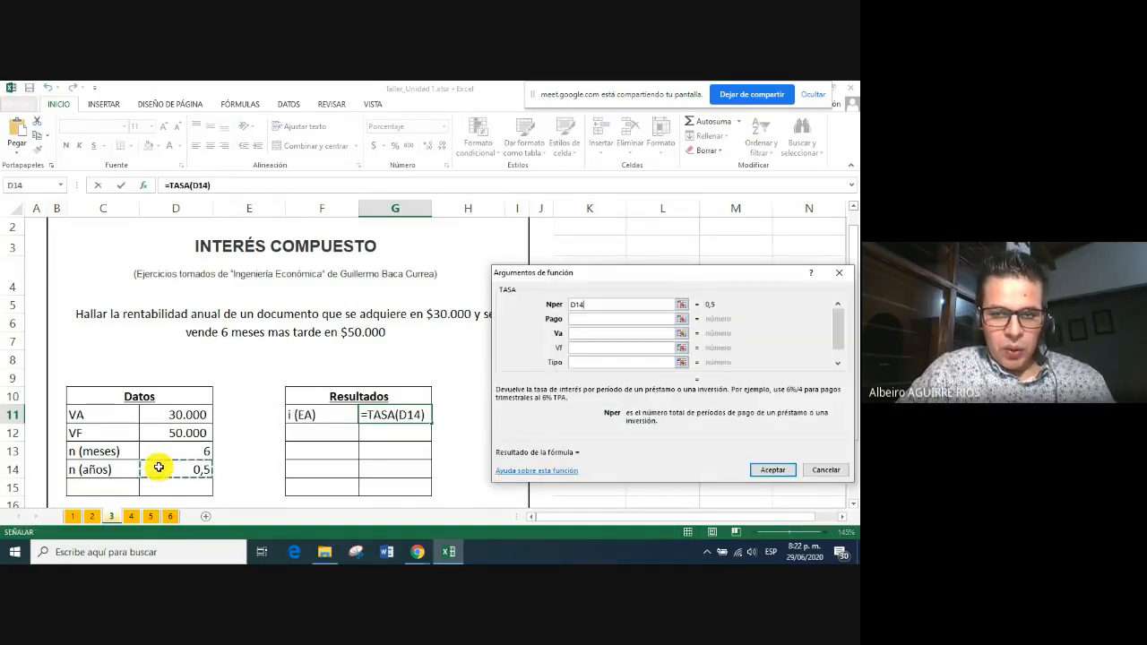
{"action": "left_click", "coordinate": [588, 335]}
{"action": "type", "text": "-"}
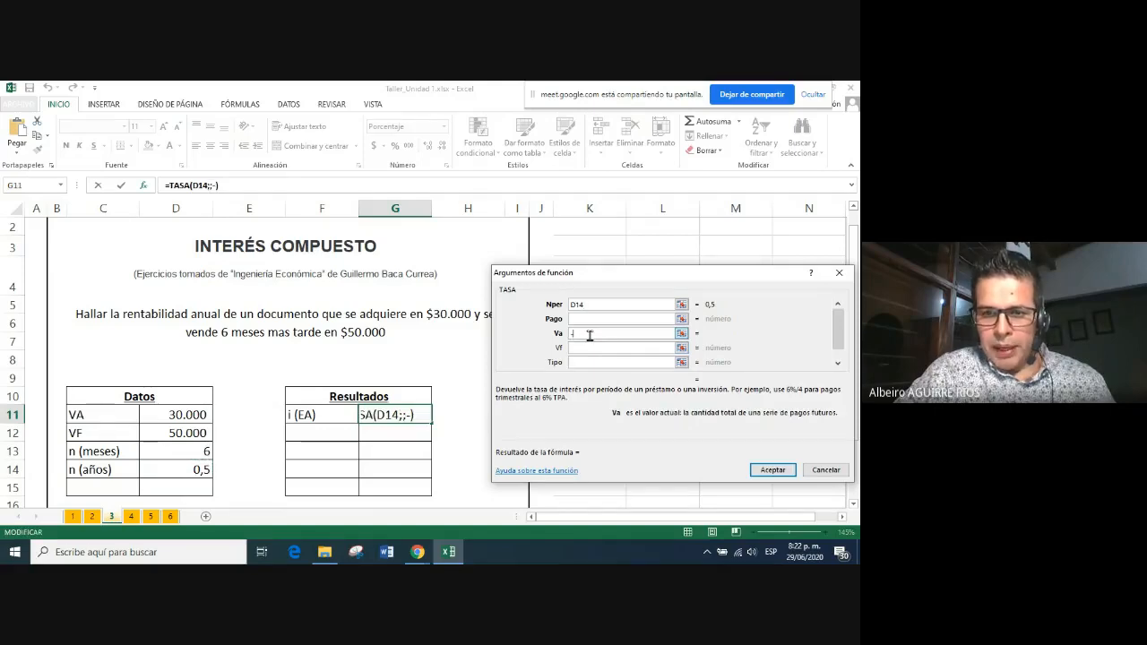
{"action": "left_click", "coordinate": [175, 414]}
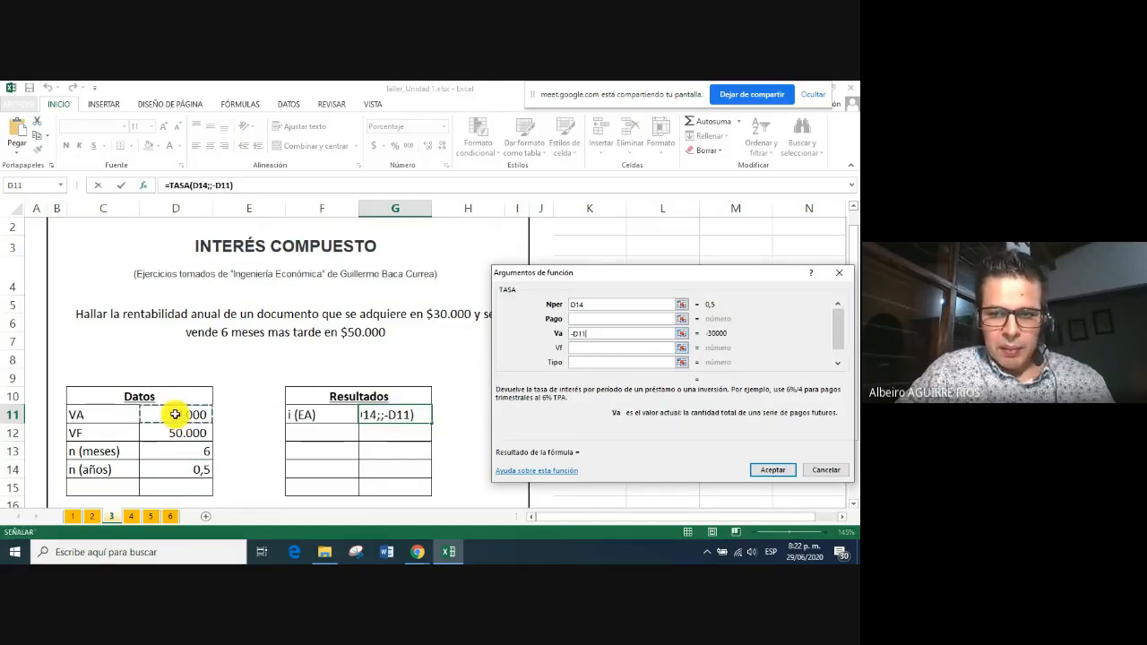
{"action": "left_click", "coordinate": [590, 347]}
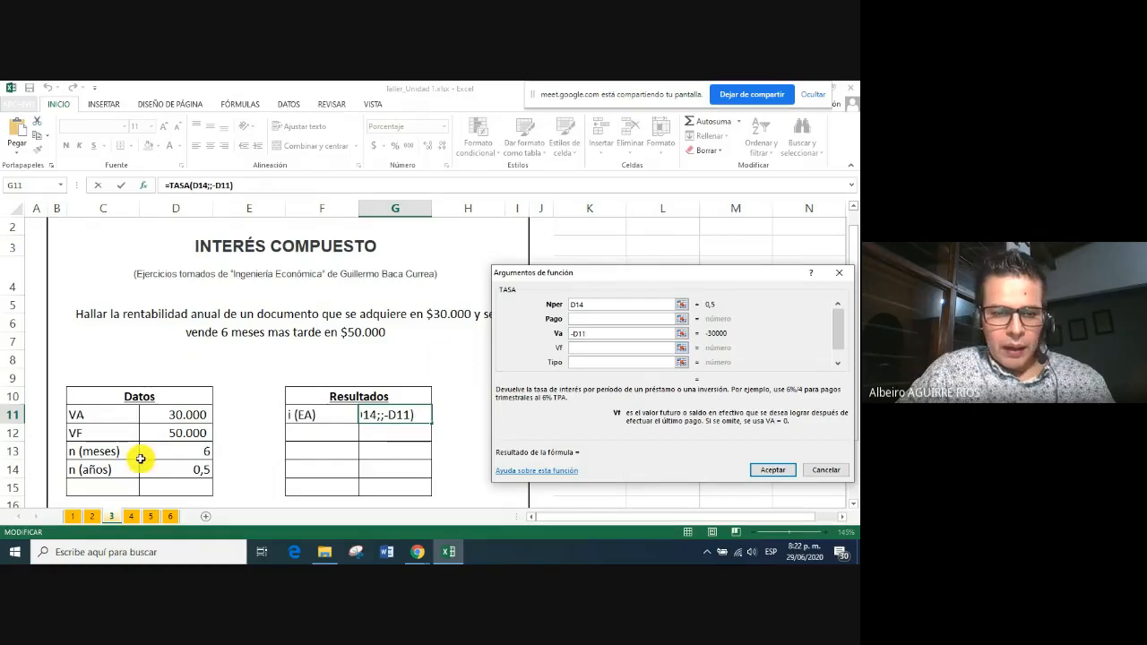
{"action": "left_click", "coordinate": [163, 435]}
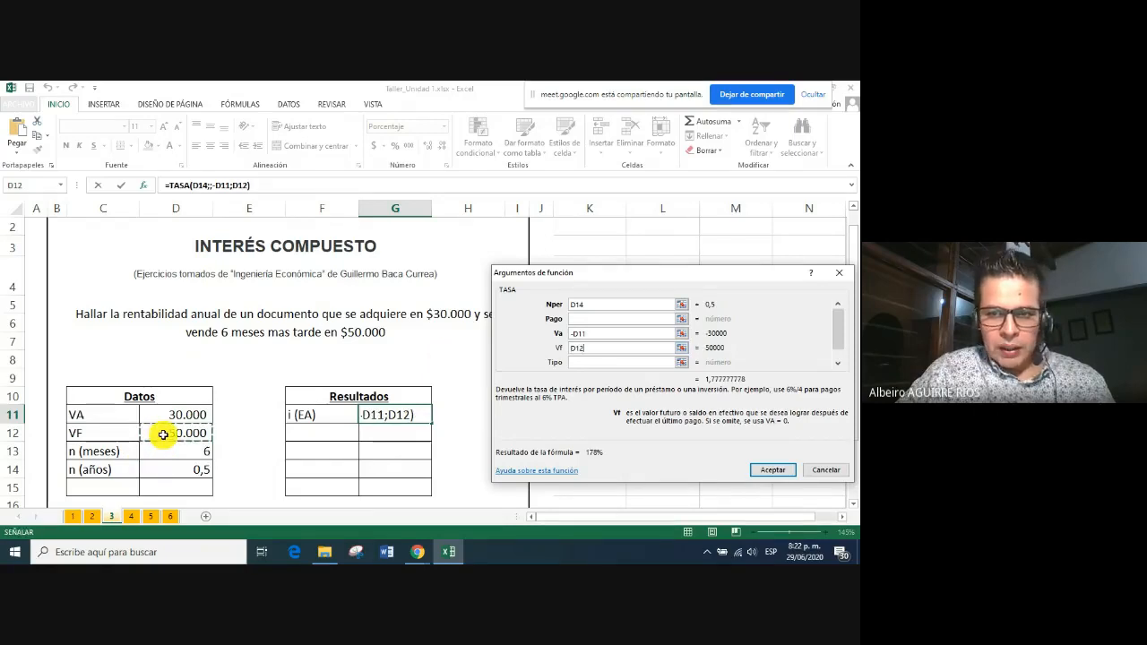
{"action": "left_click", "coordinate": [772, 471]}
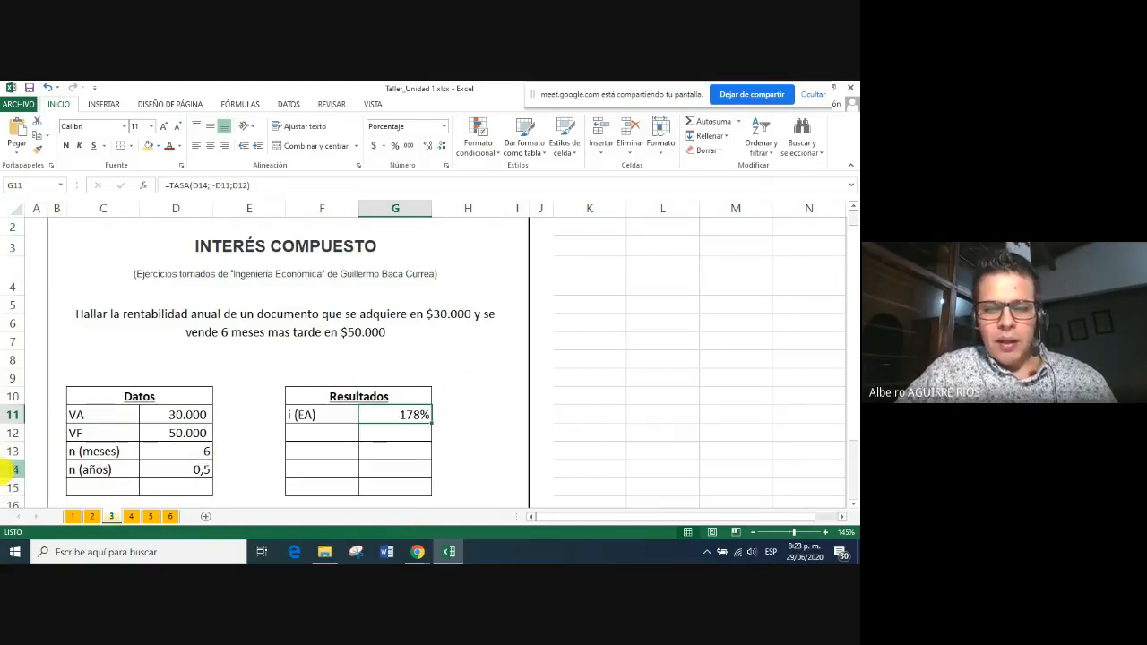
Review the solved exercises on sheets 1 and 2, and return to the i (EA) result on sheet 3
{"action": "left_click", "coordinate": [73, 517]}
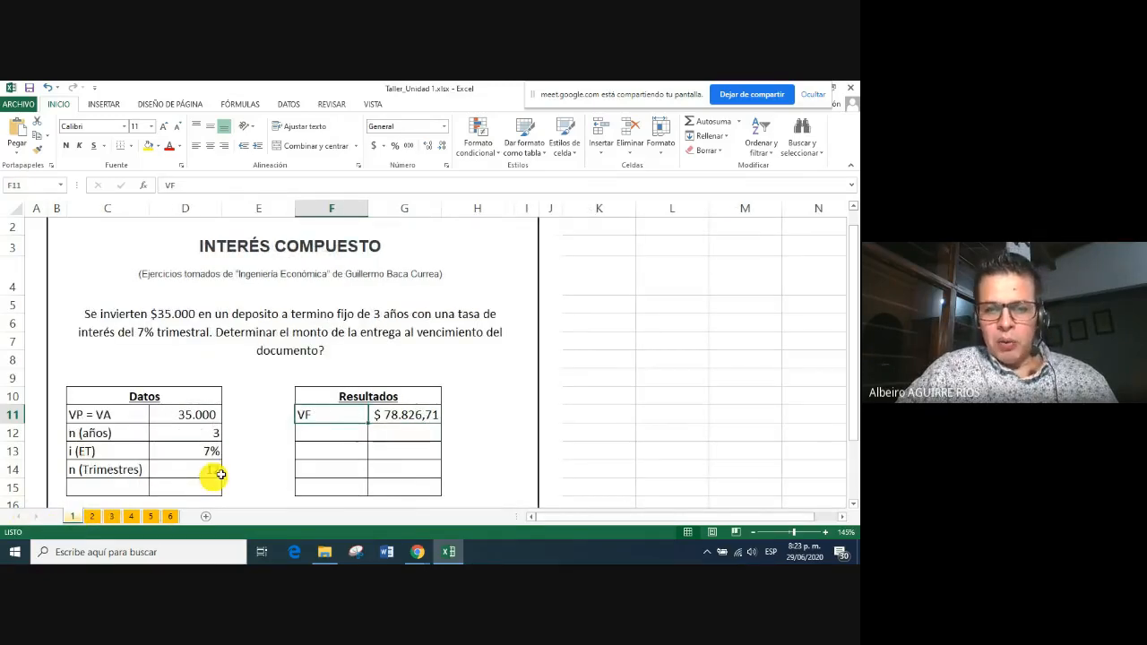
{"action": "left_click", "coordinate": [92, 517]}
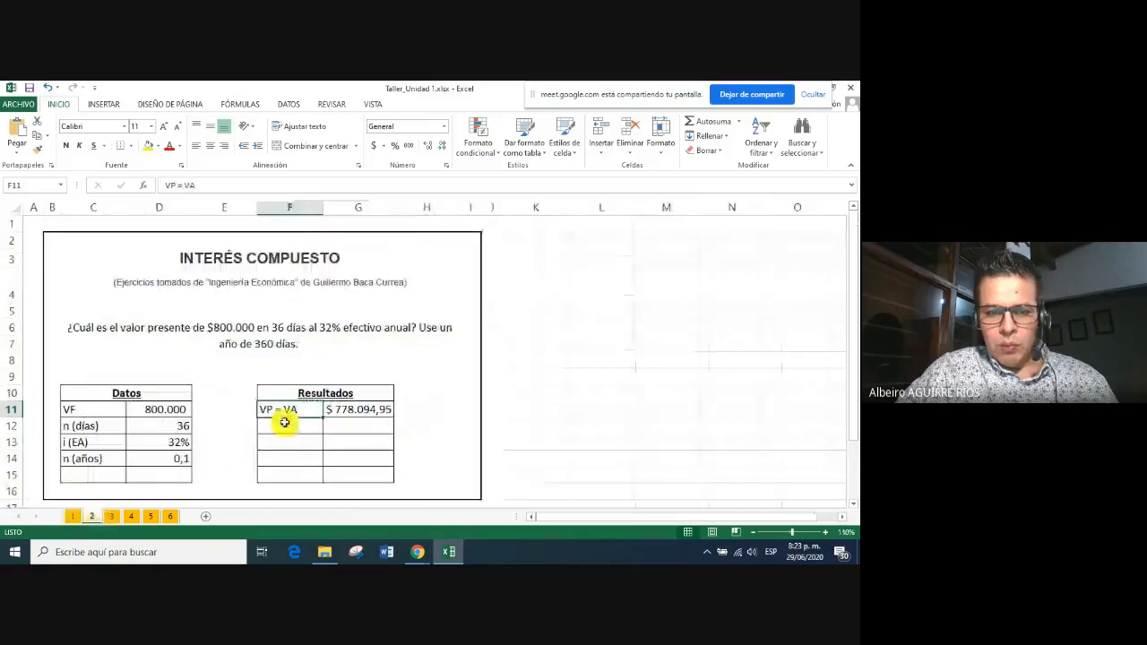
{"action": "left_click", "coordinate": [110, 518]}
{"action": "left_click_drag", "start_coordinate": [319, 414], "coordinate": [318, 460]}
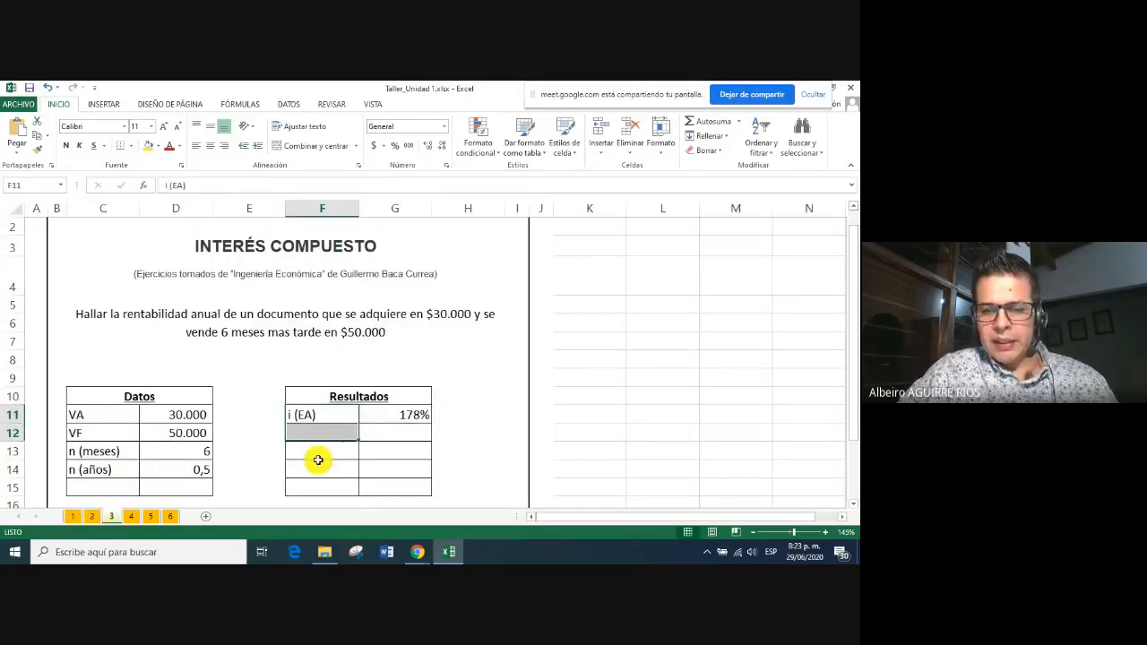
{"action": "left_click", "coordinate": [380, 415]}
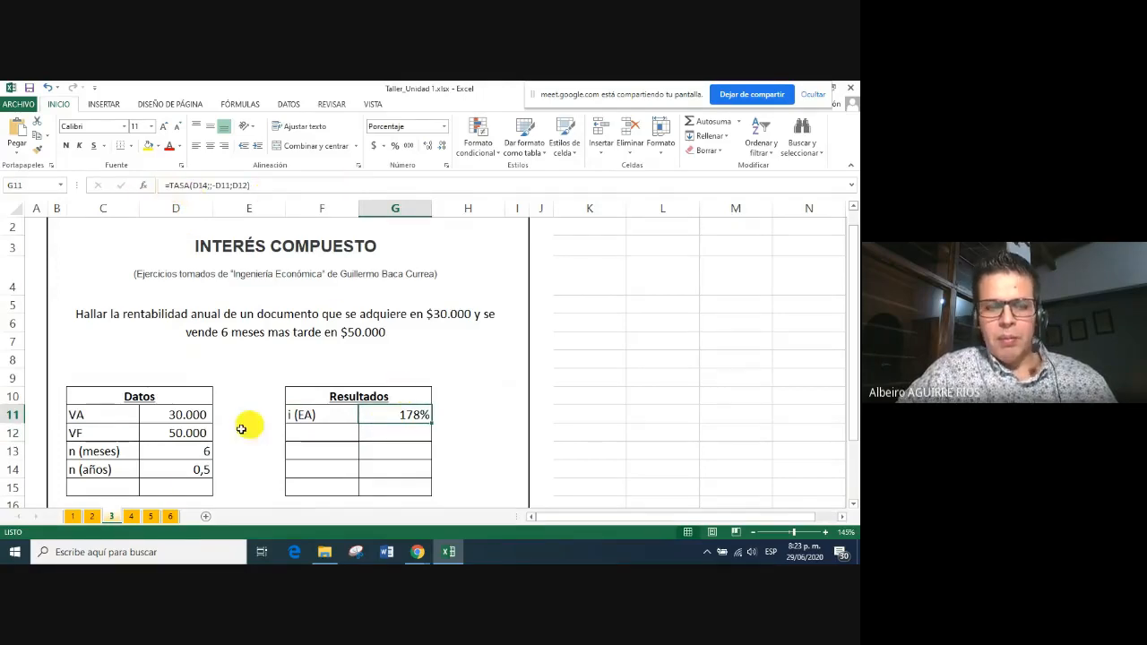
Go to sheet 4 and enter the label i (EB) in F11 under Resultados
{"action": "left_click", "coordinate": [131, 516]}
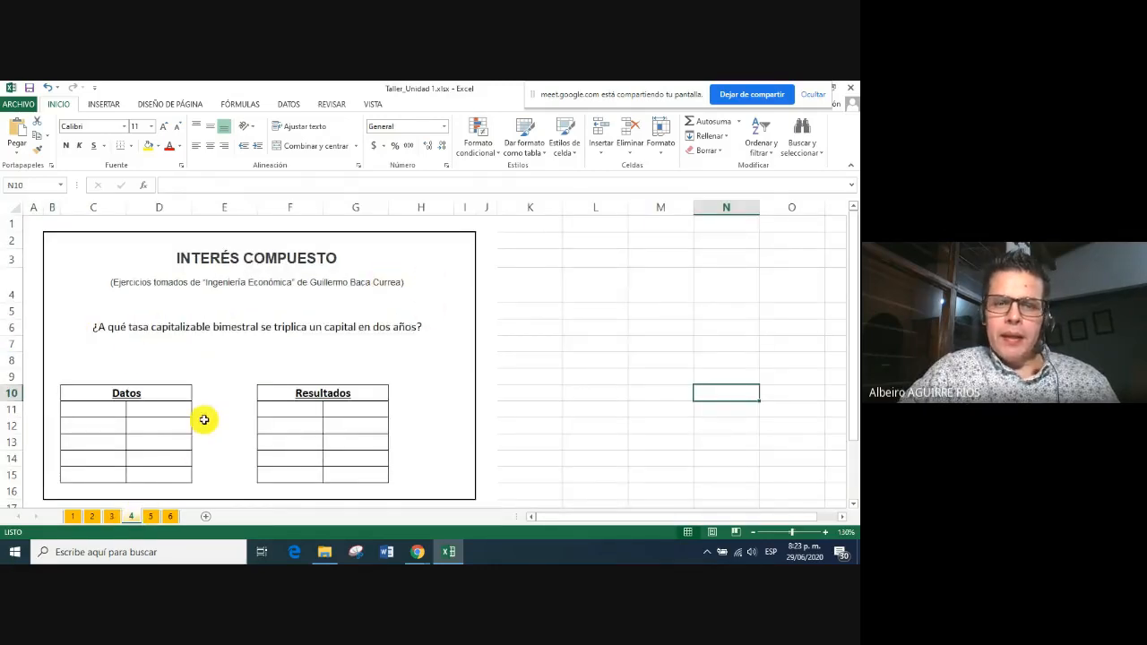
{"action": "scroll", "coordinate": [202, 394], "scroll_direction": "up", "scroll_amount": 1}
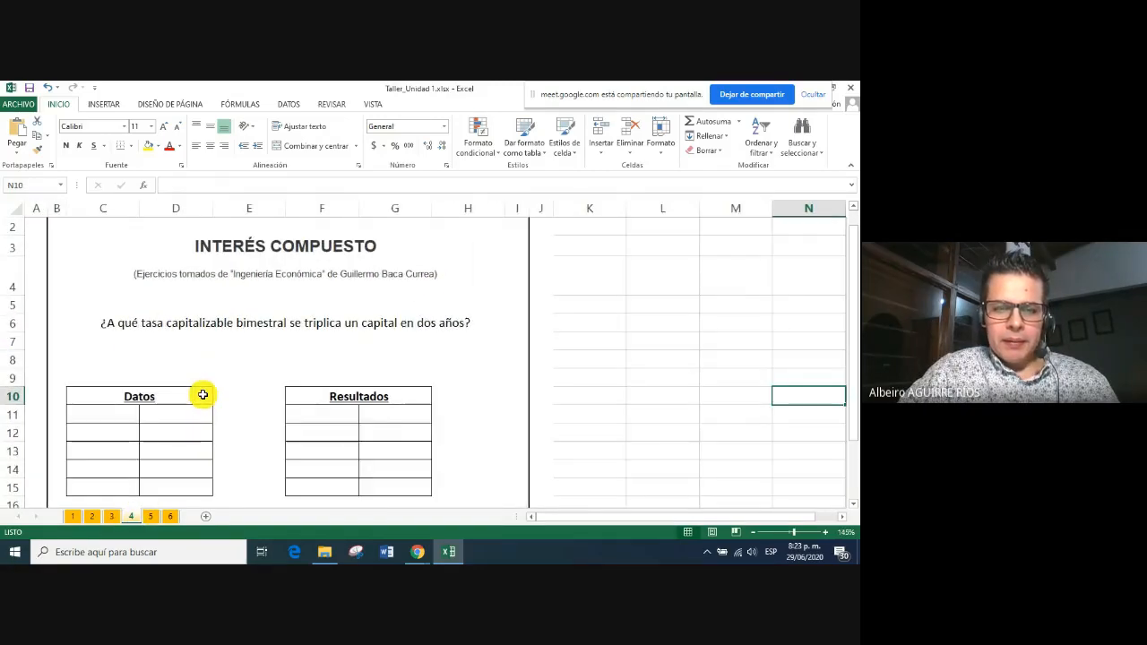
{"action": "scroll", "coordinate": [202, 394], "scroll_direction": "down", "scroll_amount": 1}
{"action": "scroll", "coordinate": [203, 395], "scroll_direction": "up", "scroll_amount": 1}
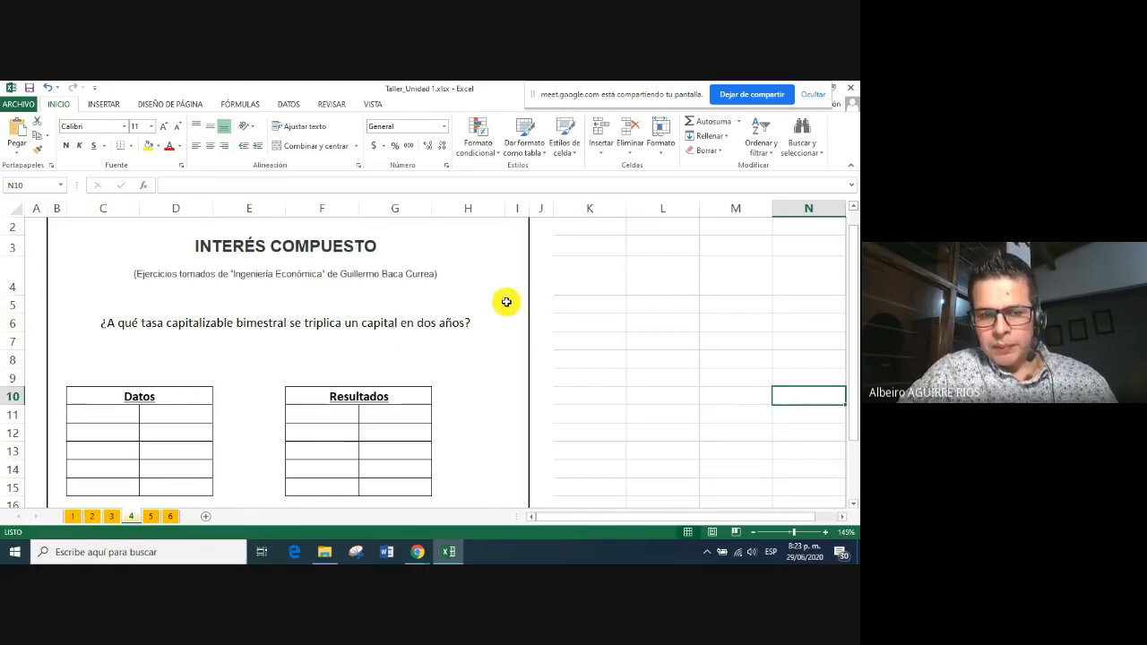
{"action": "left_click", "coordinate": [302, 415]}
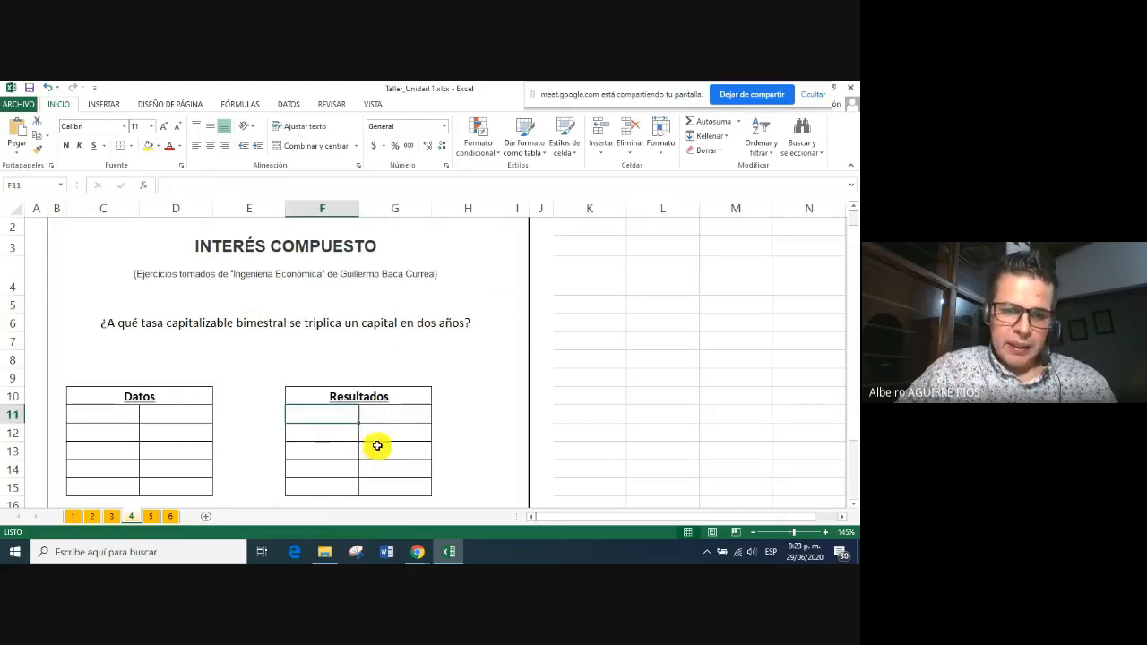
{"action": "type", "text": "i (EB"}
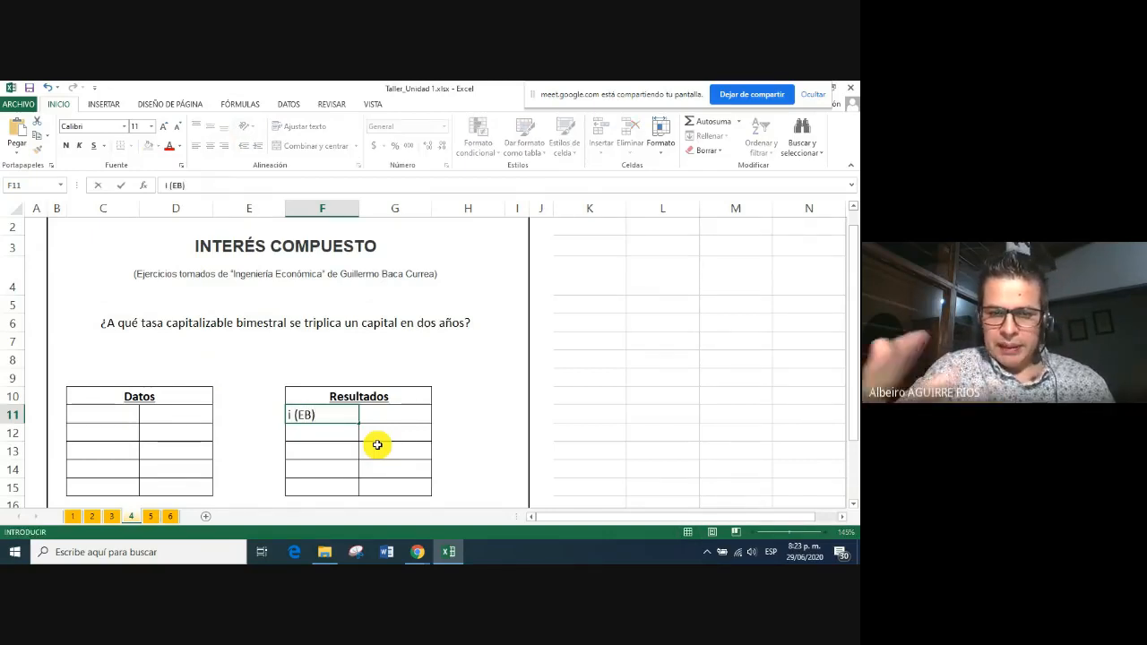
{"action": "left_click", "coordinate": [318, 451]}
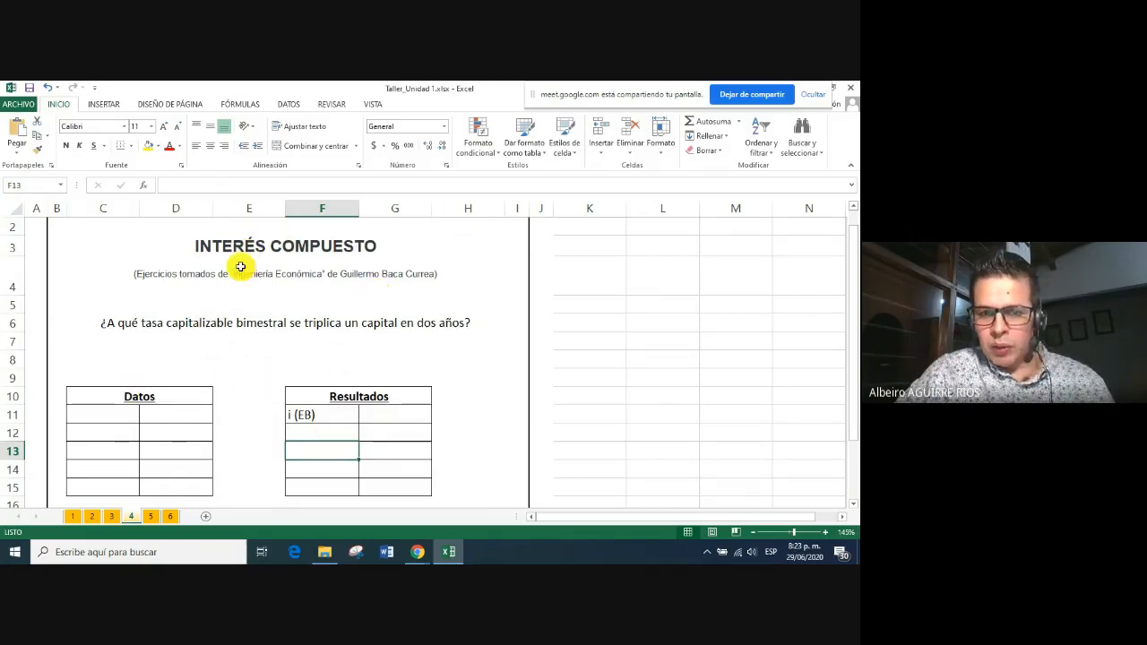
{"action": "left_click", "coordinate": [119, 417]}
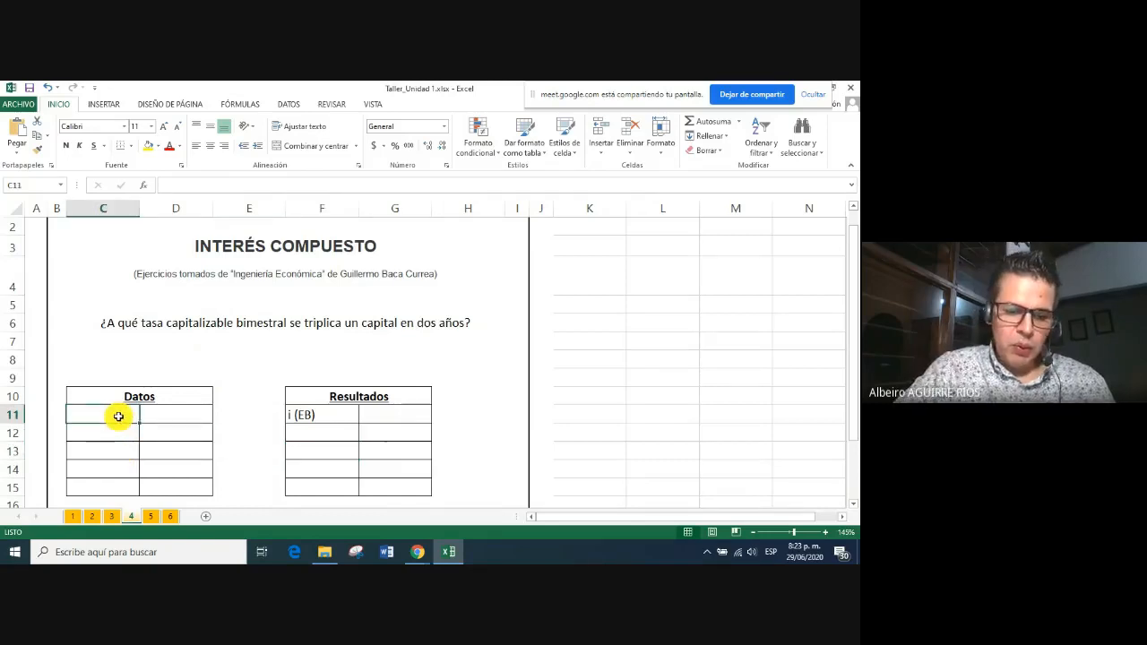
Enter the labels VA, VF and n (años) in C11 to C13 of the Datos table
{"action": "type", "text": "VA"}
{"action": "key", "text": "Return"}
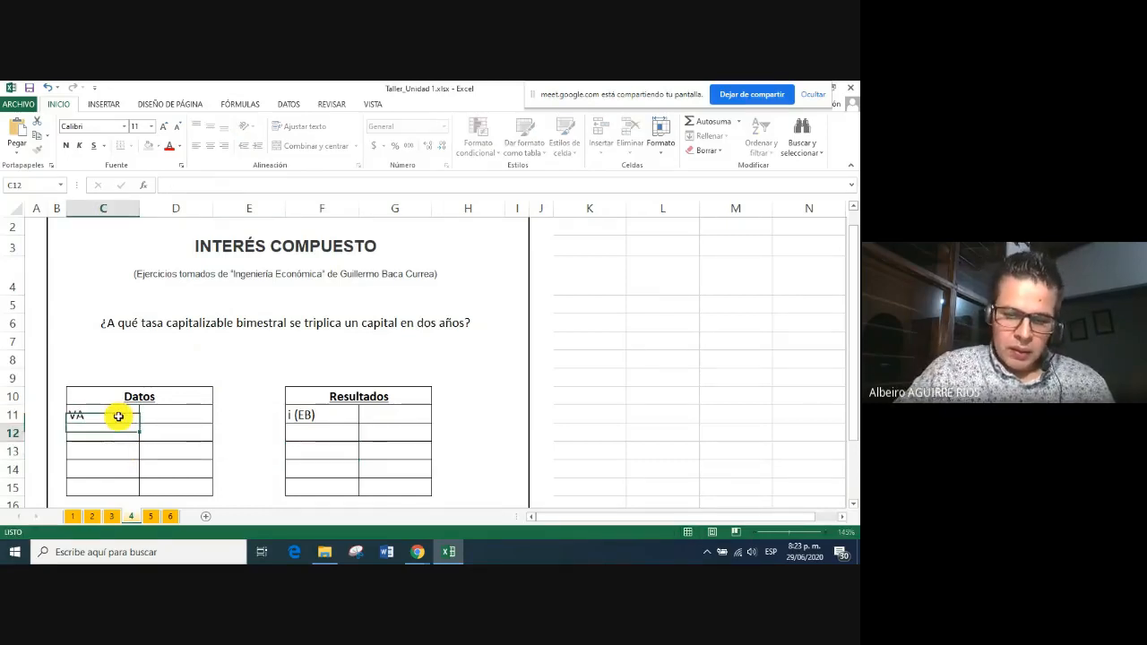
{"action": "type", "text": "VF"}
{"action": "key", "text": "Return"}
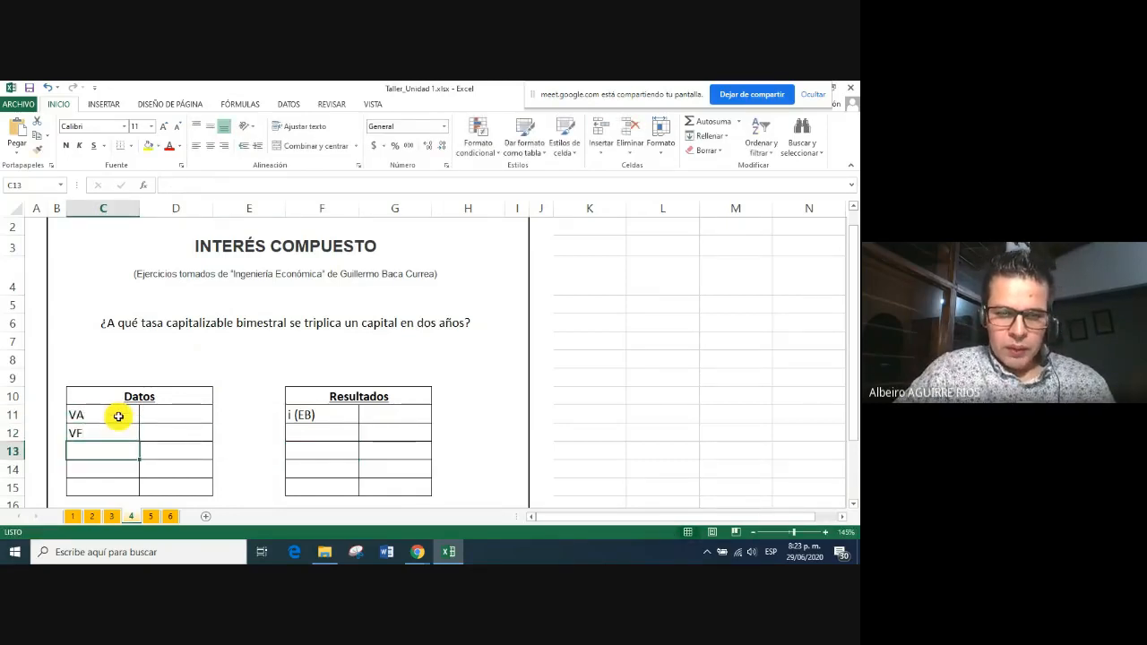
{"action": "type", "text": "n (años"}
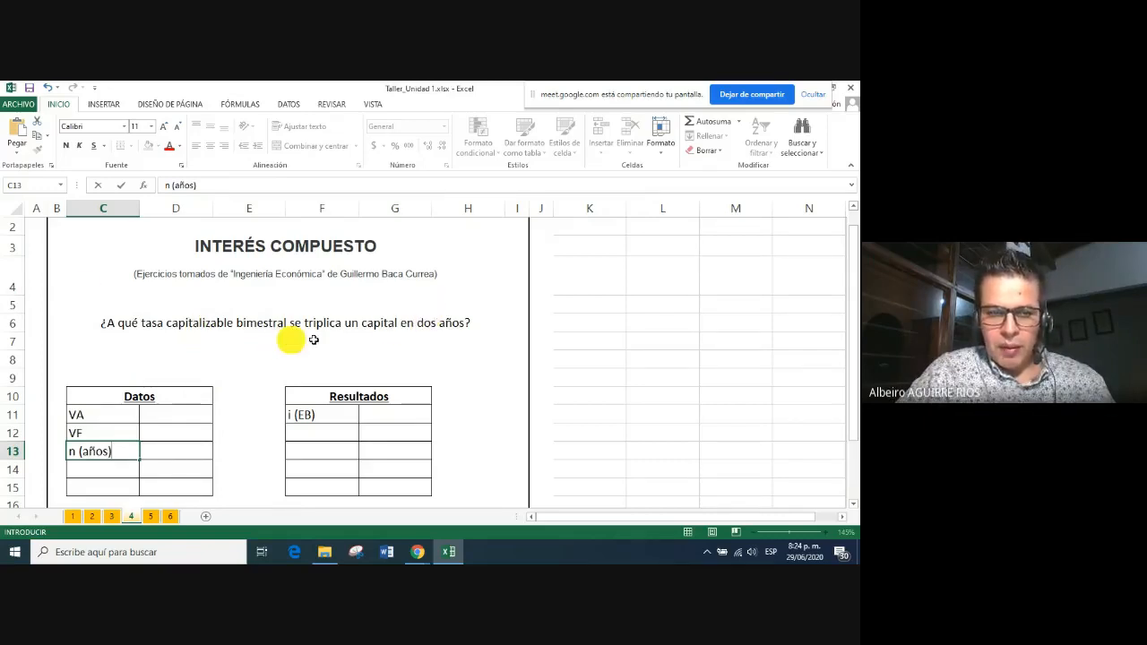
Enter 2 in D13 as the number of years
{"action": "left_click", "coordinate": [192, 451]}
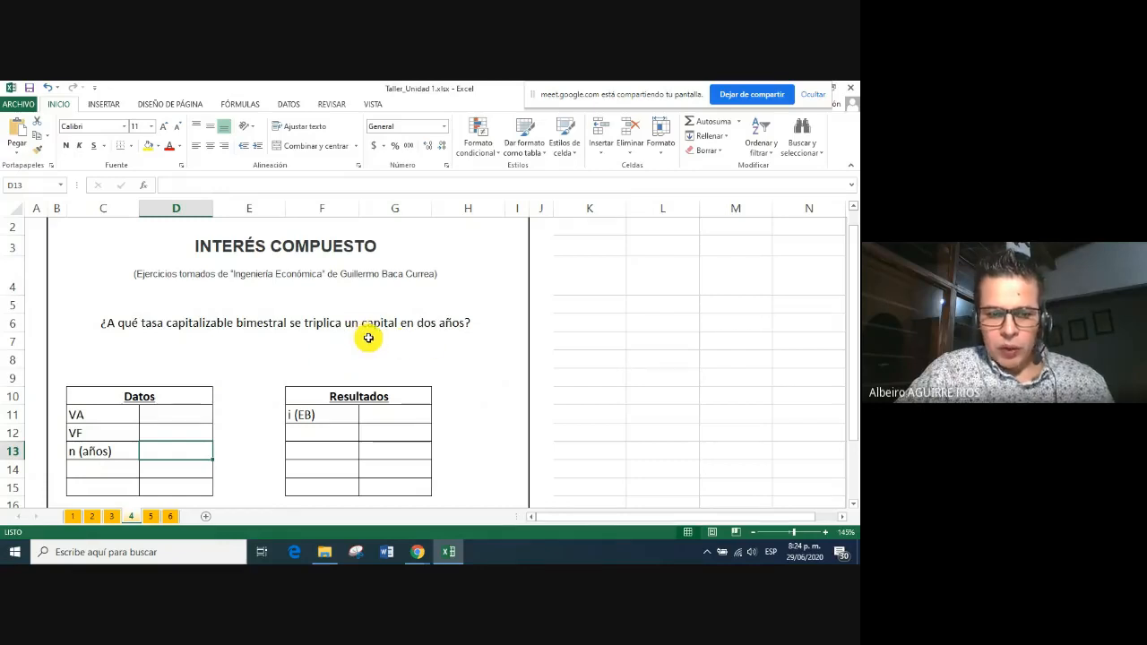
{"action": "type", "text": "2"}
{"action": "key", "text": "Return"}
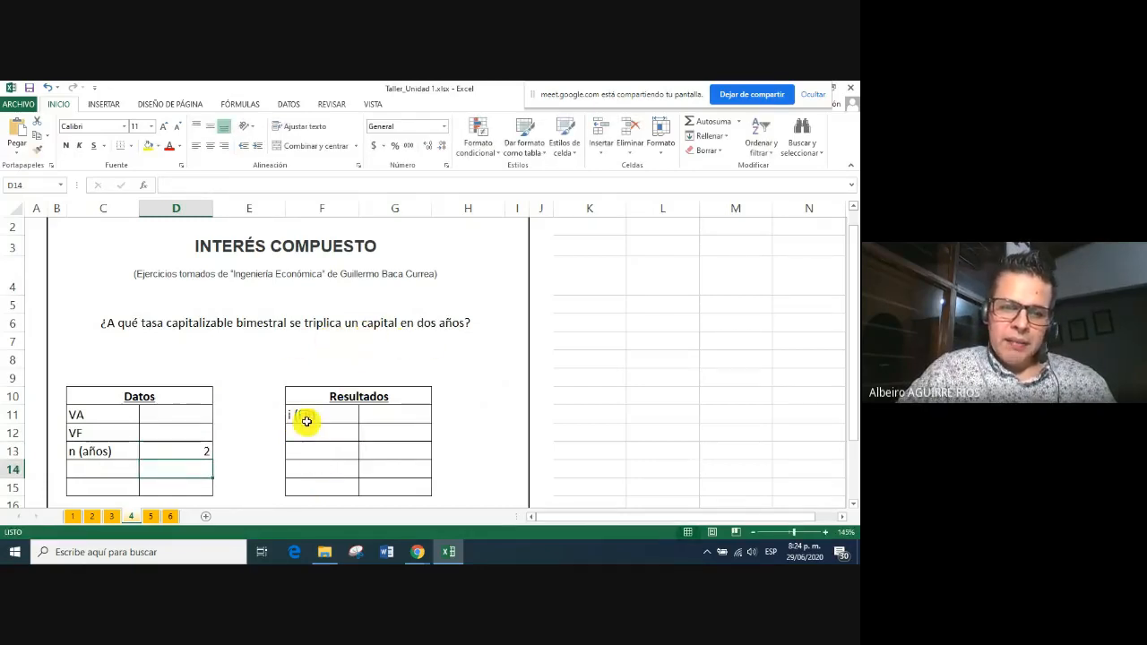
Label C14 n (Bimestres) and begin the formula =6* in D14 to convert the years into bimonthly periods
{"action": "left_click", "coordinate": [88, 469]}
{"action": "type", "text": "n"}
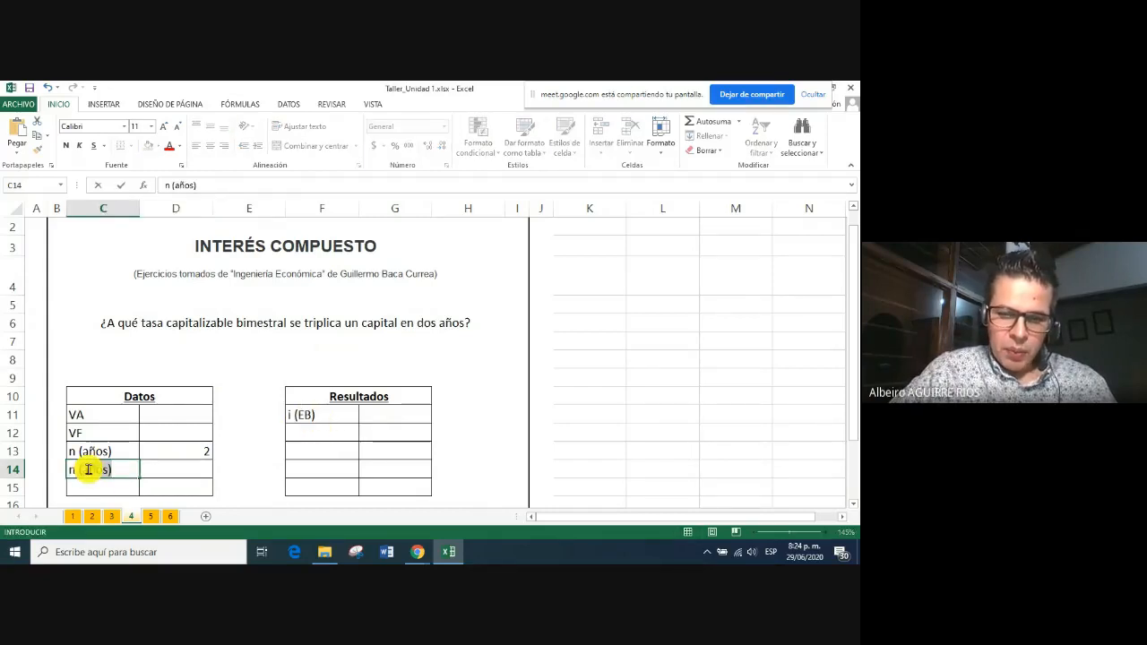
{"action": "type", "text": " (Bimesyre"}
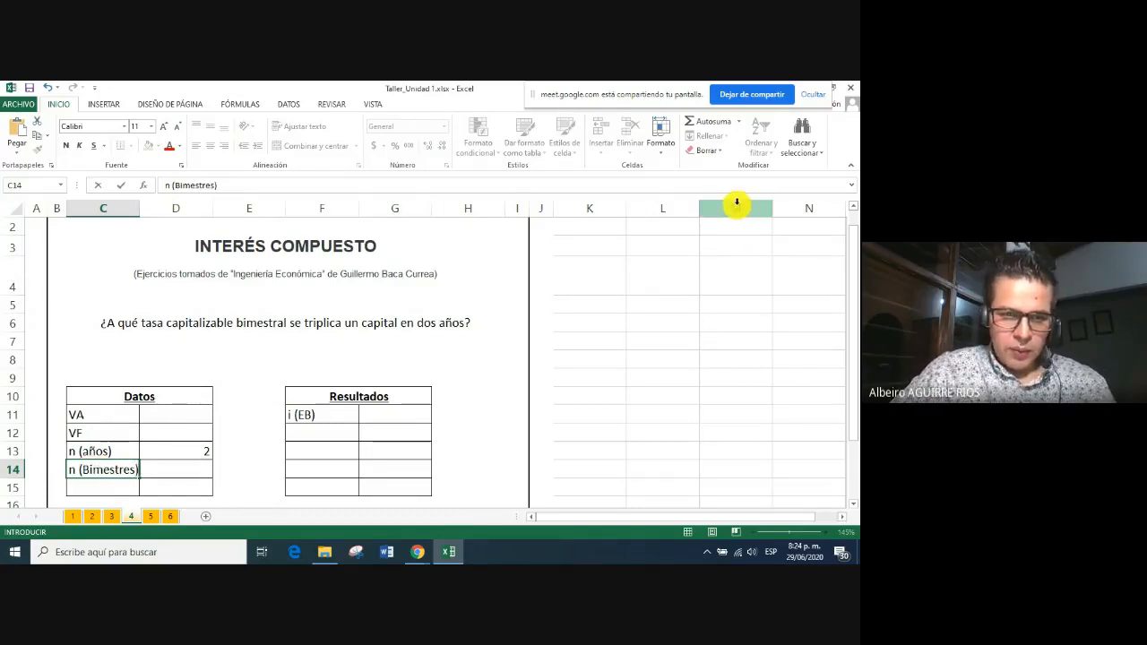
{"action": "type", "text": "s)"}
{"action": "key", "text": "Tab"}
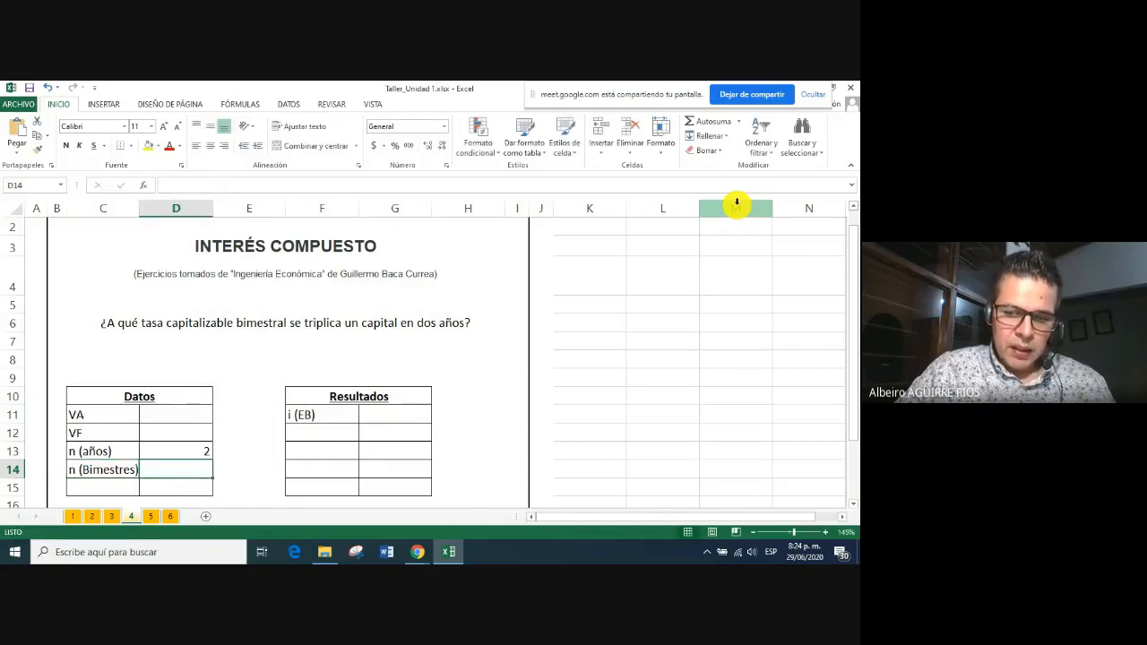
{"action": "type", "text": "="}
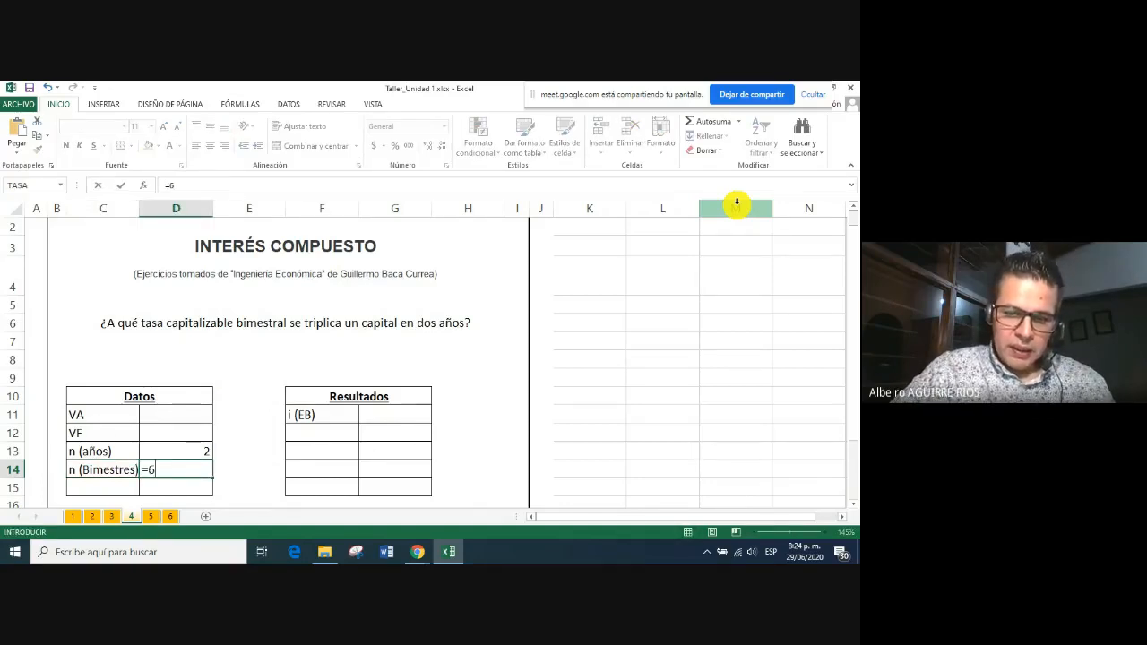
{"action": "type", "text": "6*"}
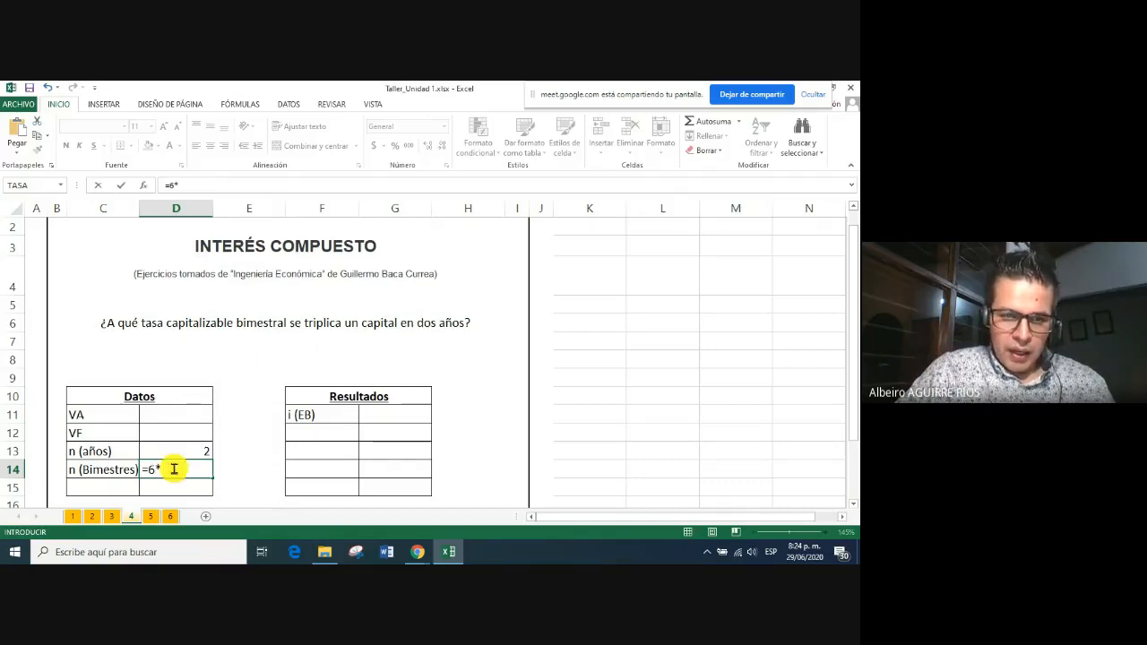
Complete the n (Bimestres) formula in D14 as 6 times the years in D13, and enter 100 as VA in D11
{"action": "left_click", "coordinate": [174, 451]}
{"action": "key", "text": "Return"}
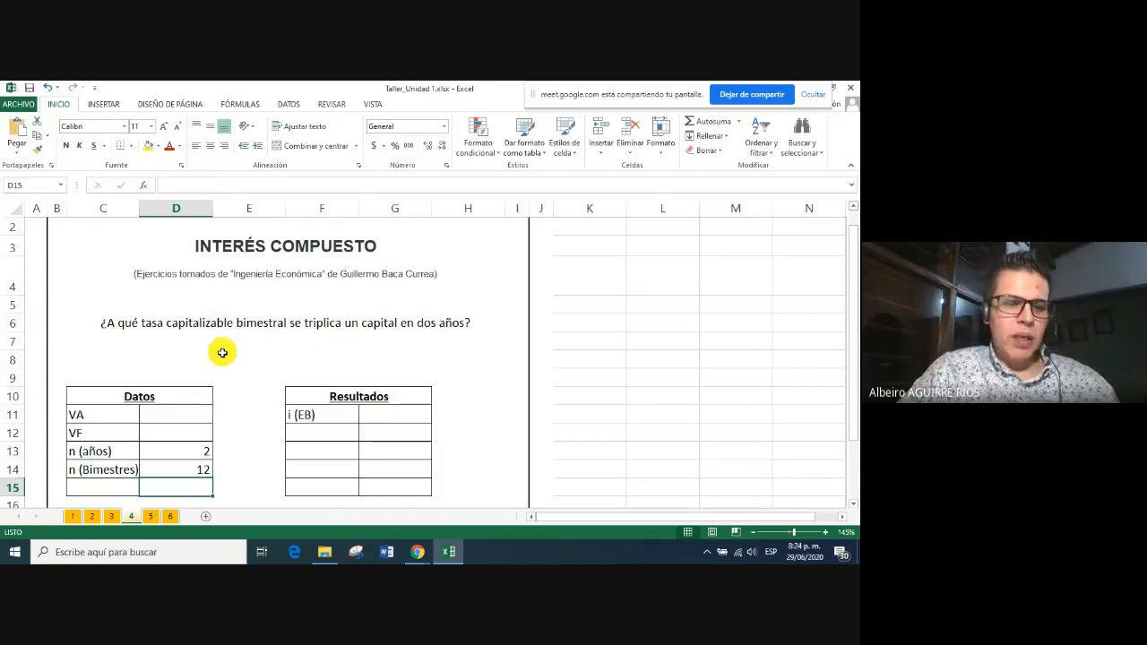
{"action": "left_click", "coordinate": [174, 414]}
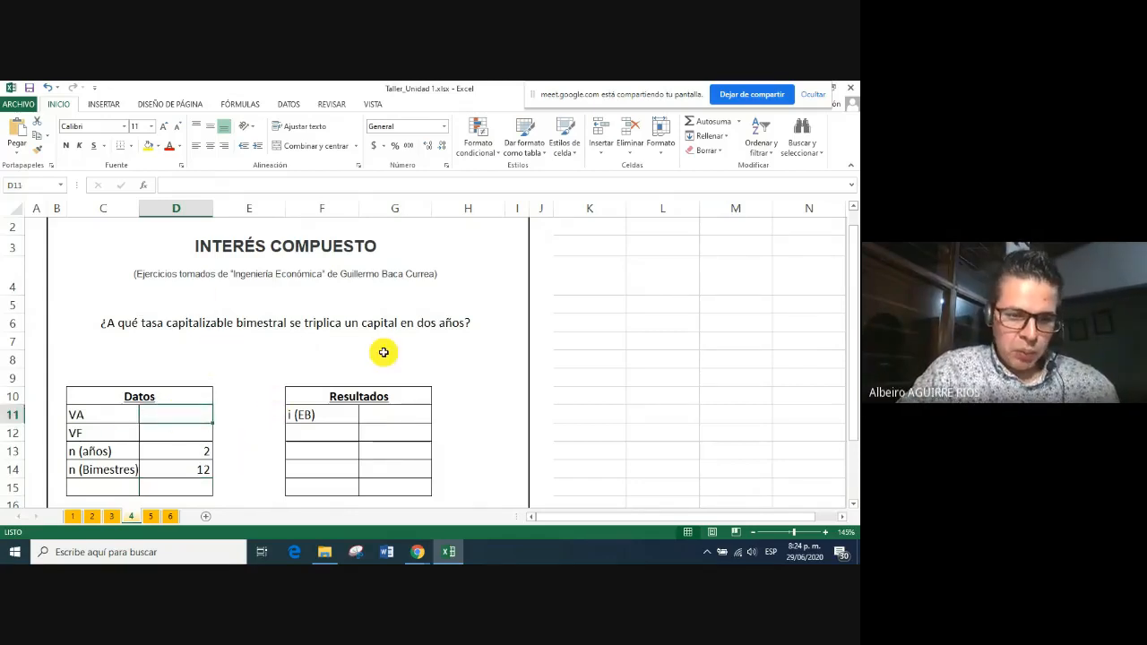
{"action": "type", "text": "100"}
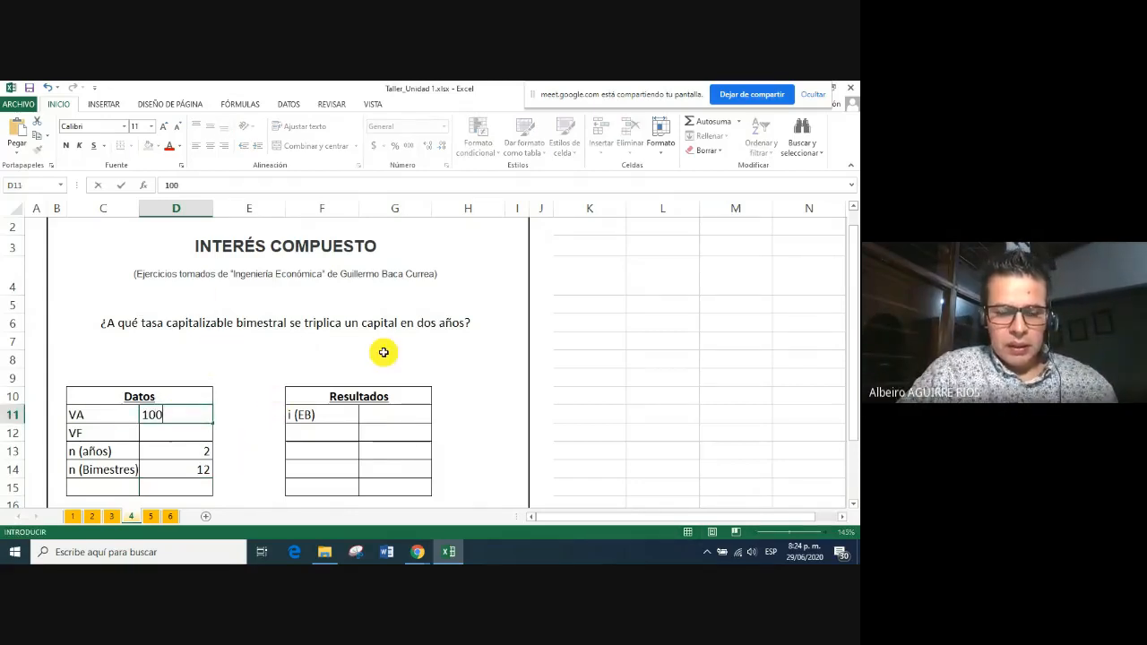
{"action": "key", "text": "Return"}
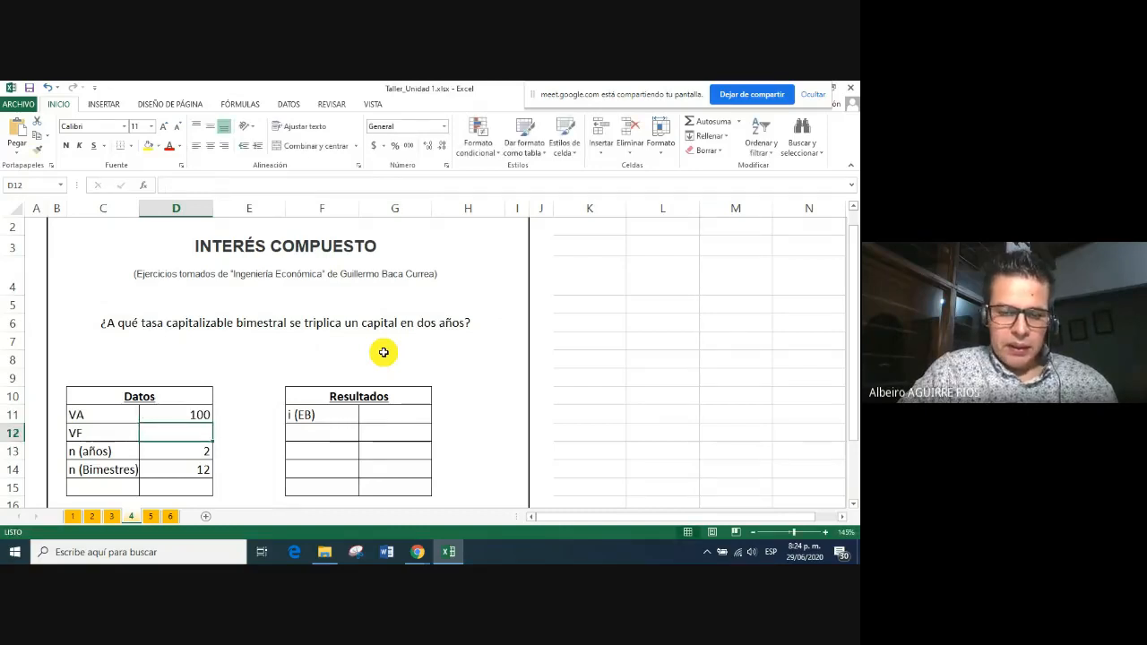
Calculate VF in D12 as three times the present value with the formula =D11*3
{"action": "type", "text": "="}
{"action": "left_click", "coordinate": [182, 410]}
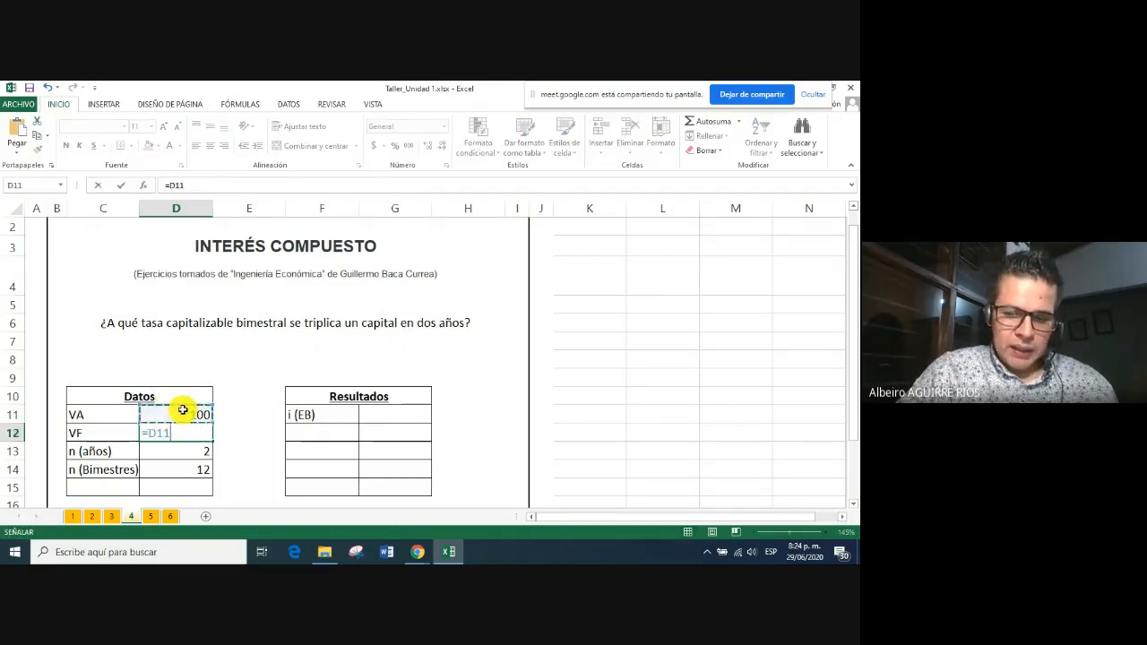
{"action": "type", "text": "*"}
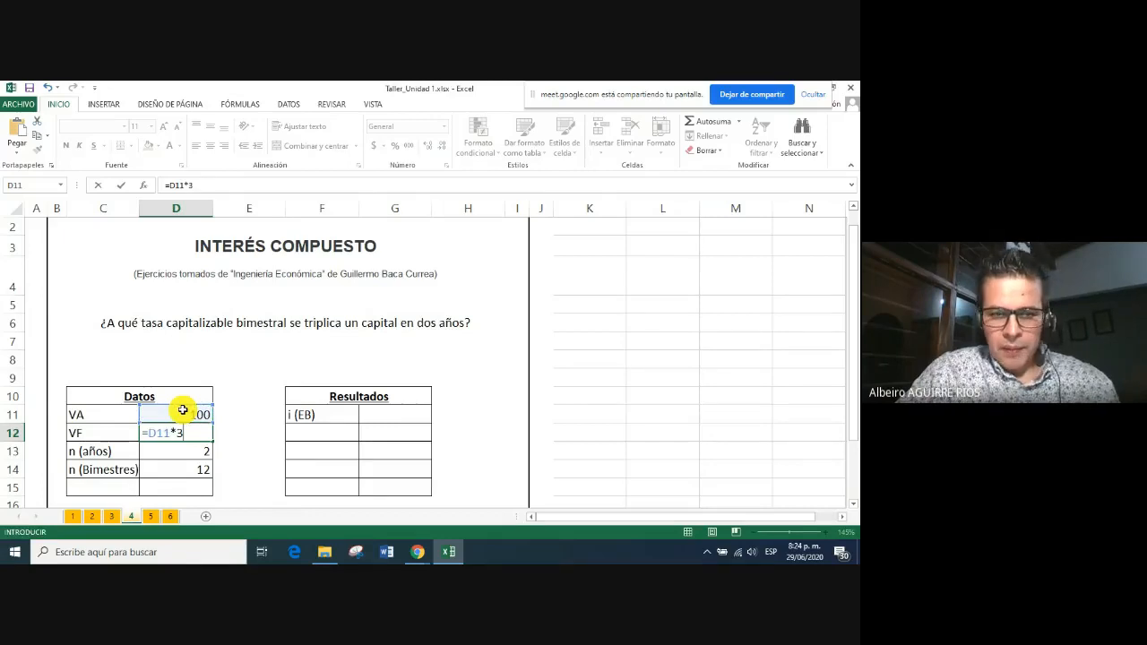
{"action": "type", "text": "3"}
{"action": "key", "text": "Return"}
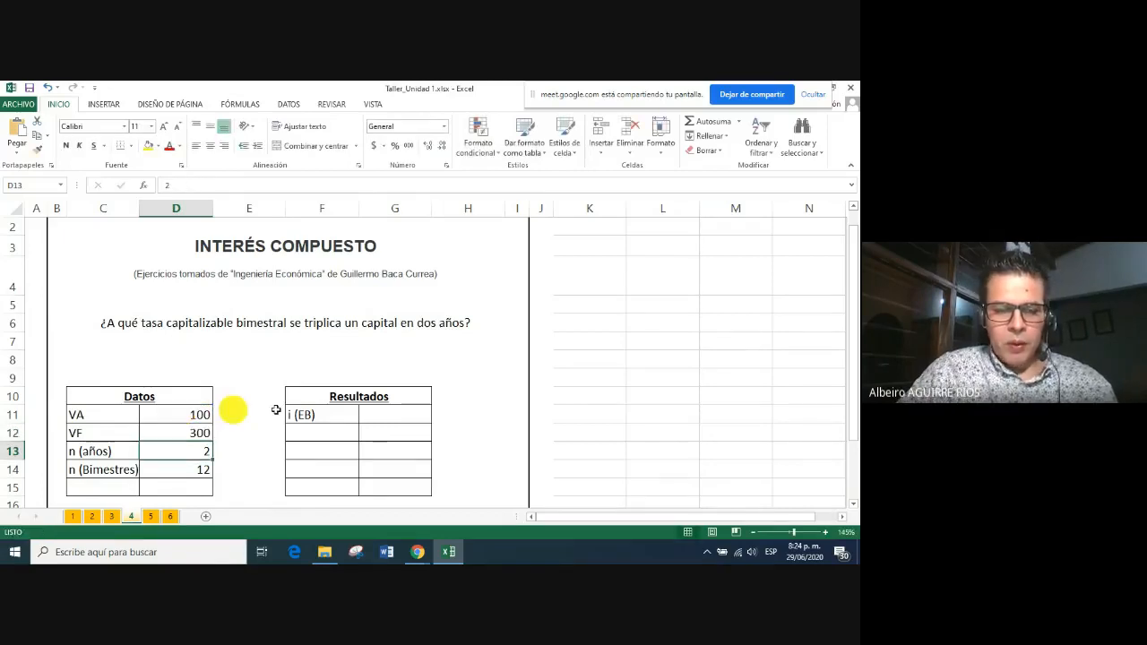
Set the present value VA in D11 to 200
{"action": "left_click", "coordinate": [177, 417]}
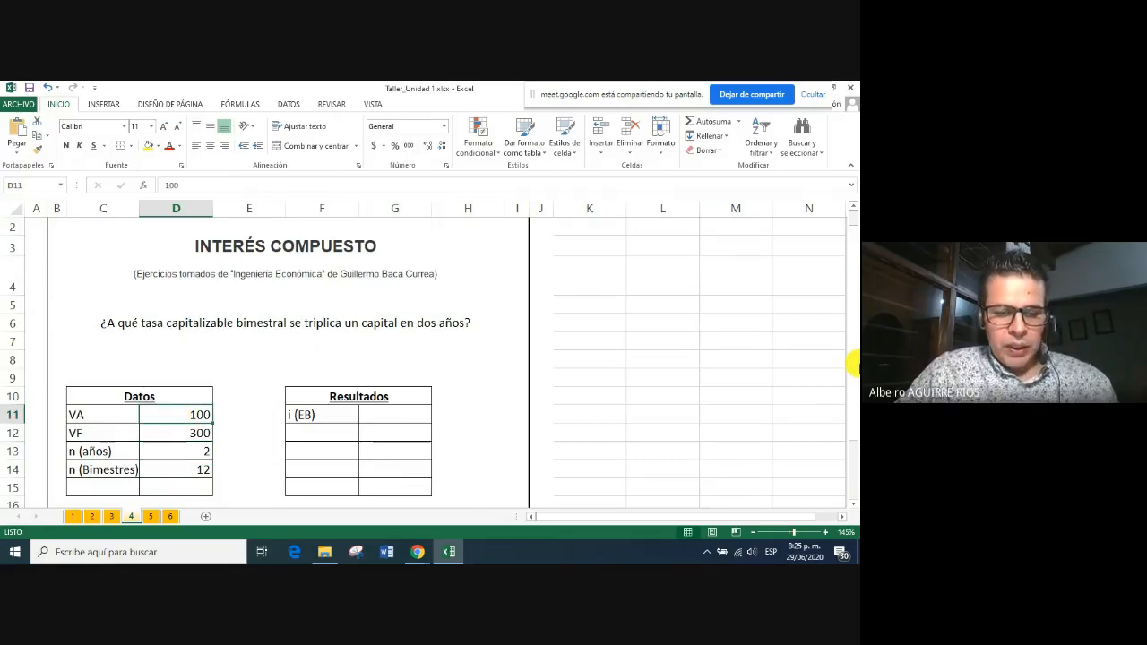
{"action": "type", "text": "200"}
{"action": "key", "text": "Return"}
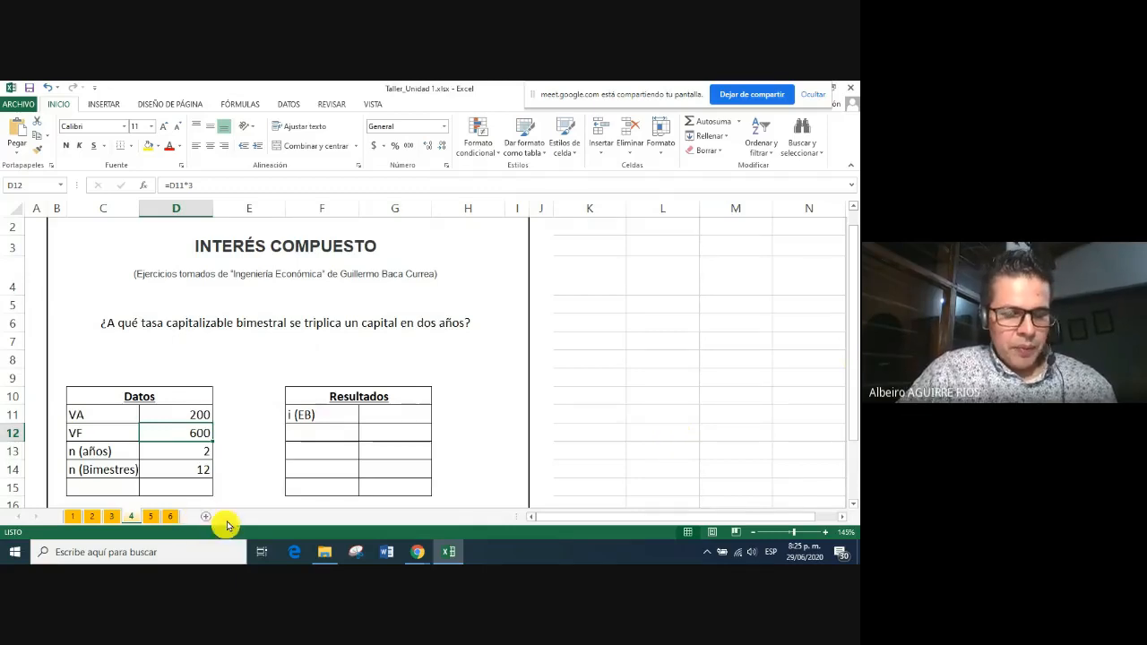
Insert the financial function TASA in G11, next to the i (EB) label in the Resultados table
{"action": "left_click", "coordinate": [403, 416]}
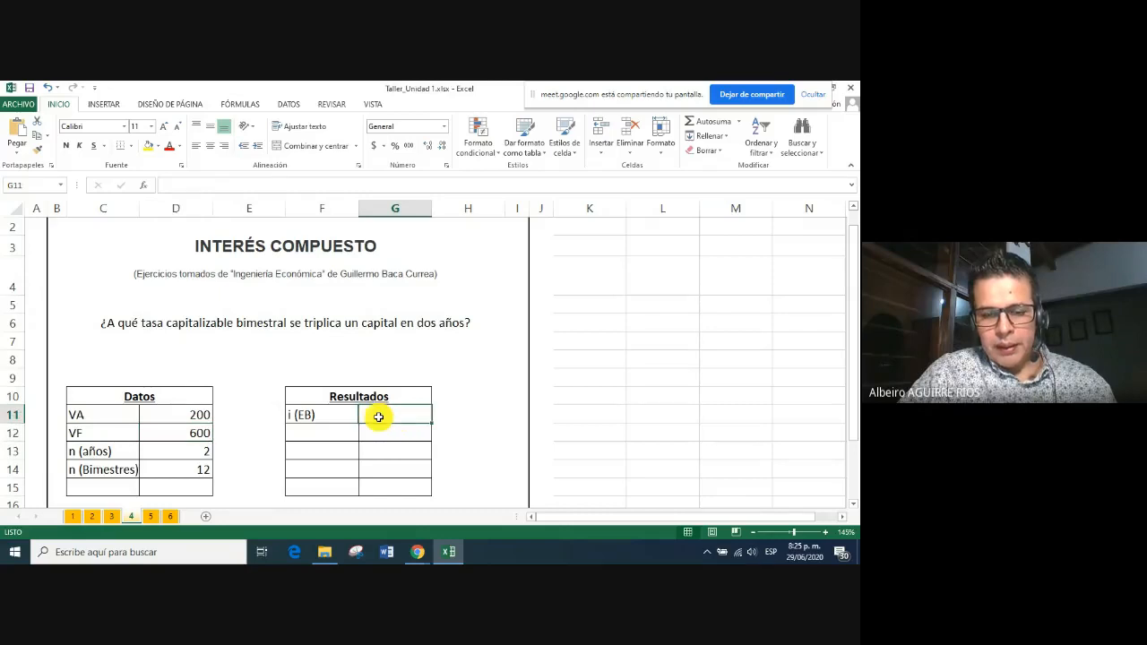
{"action": "left_click", "coordinate": [104, 417]}
{"action": "left_click_drag", "start_coordinate": [104, 417], "coordinate": [158, 415]}
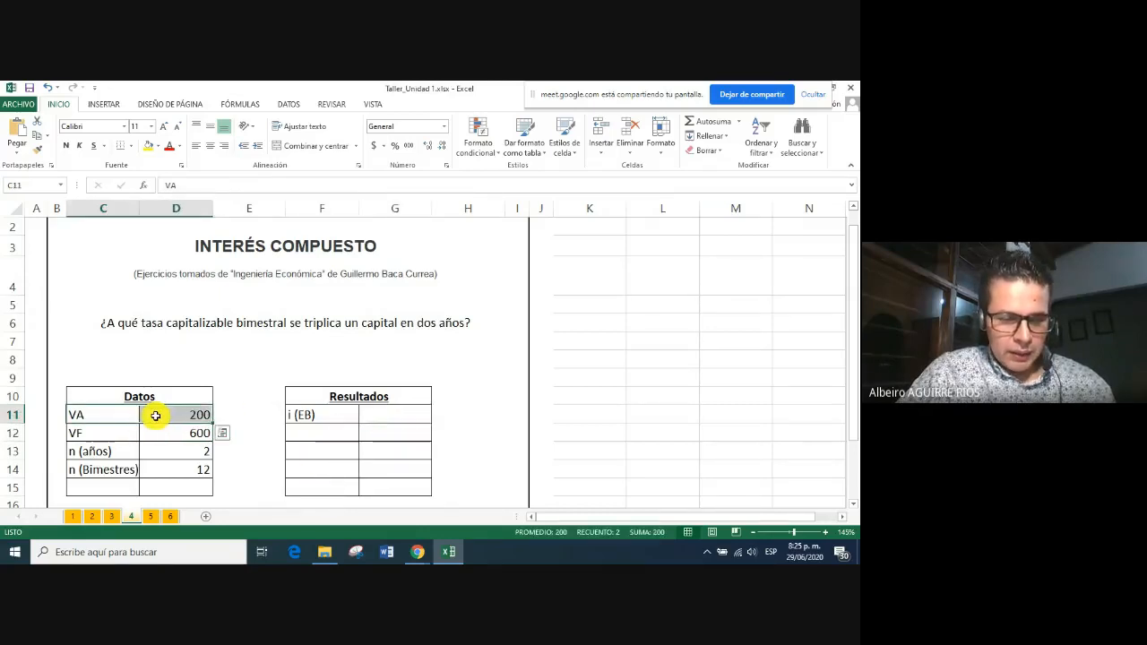
{"action": "left_click", "coordinate": [401, 416]}
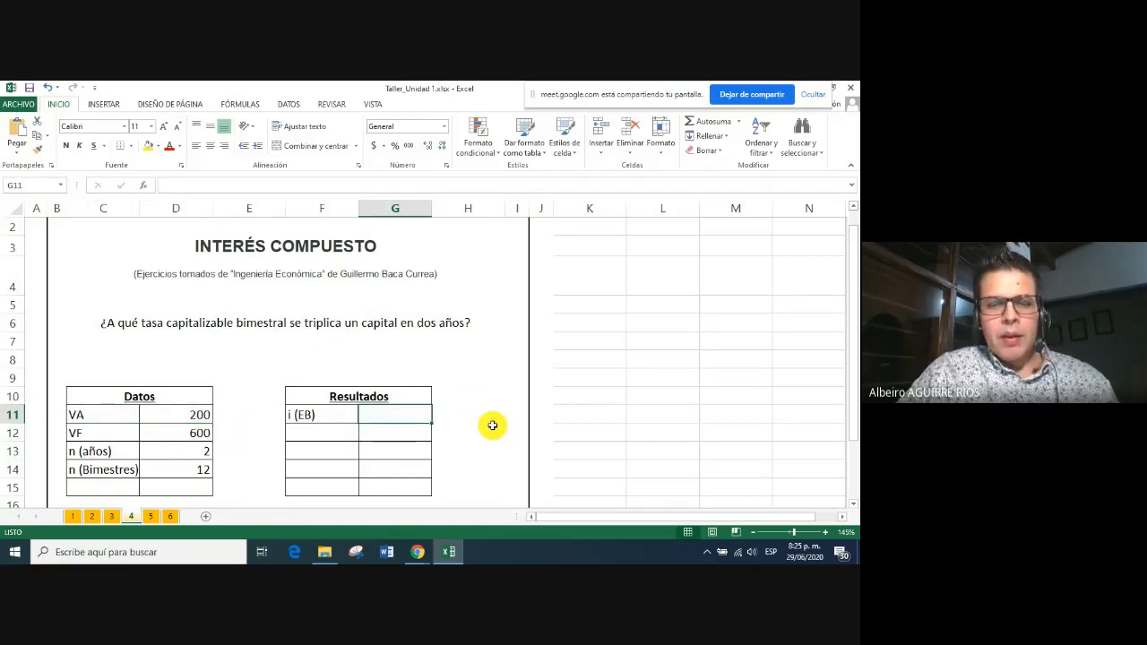
{"action": "left_click", "coordinate": [141, 186]}
{"action": "left_click", "coordinate": [601, 377]}
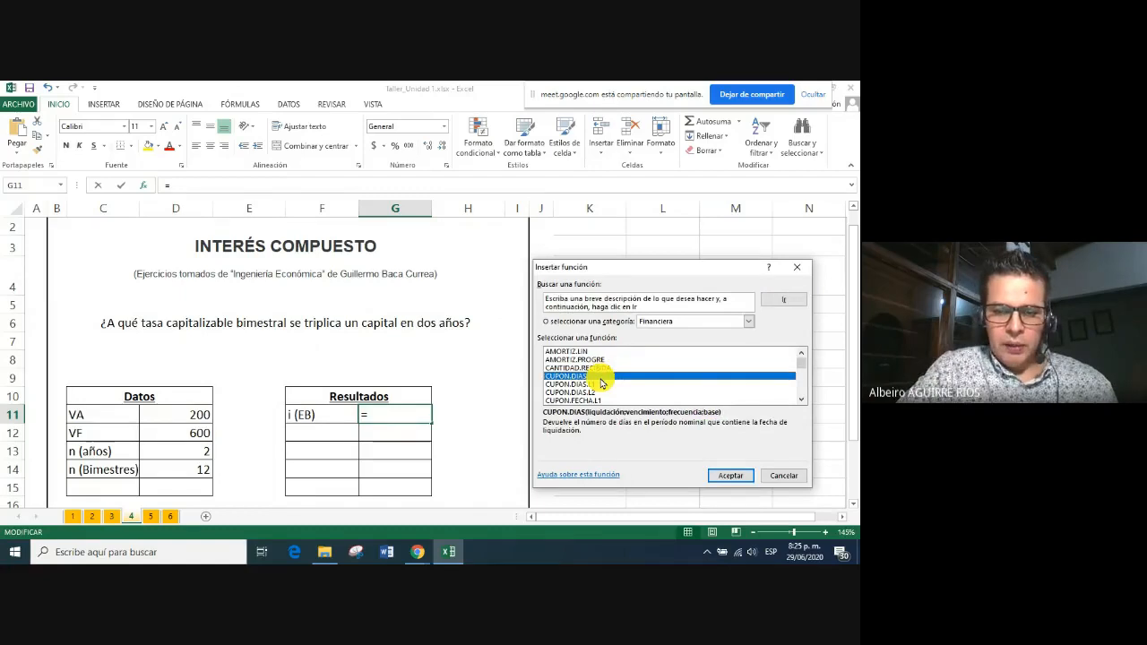
{"action": "key", "text": "t"}
{"action": "key", "text": "Return"}
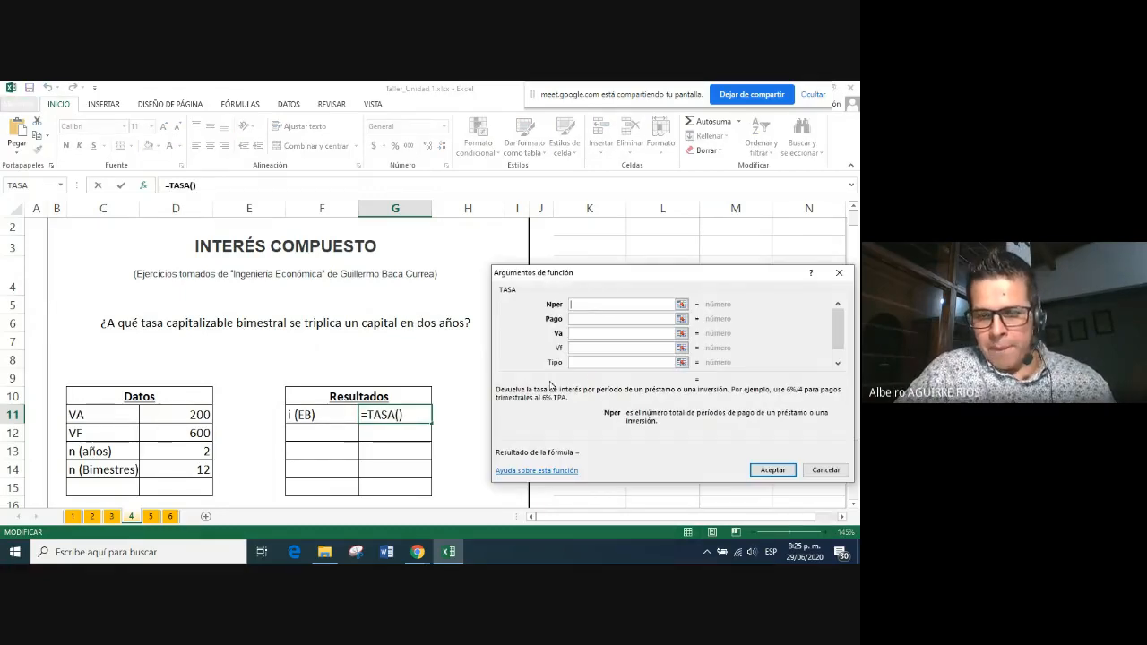
{"action": "left_click_drag", "start_coordinate": [599, 269], "coordinate": [634, 260]}
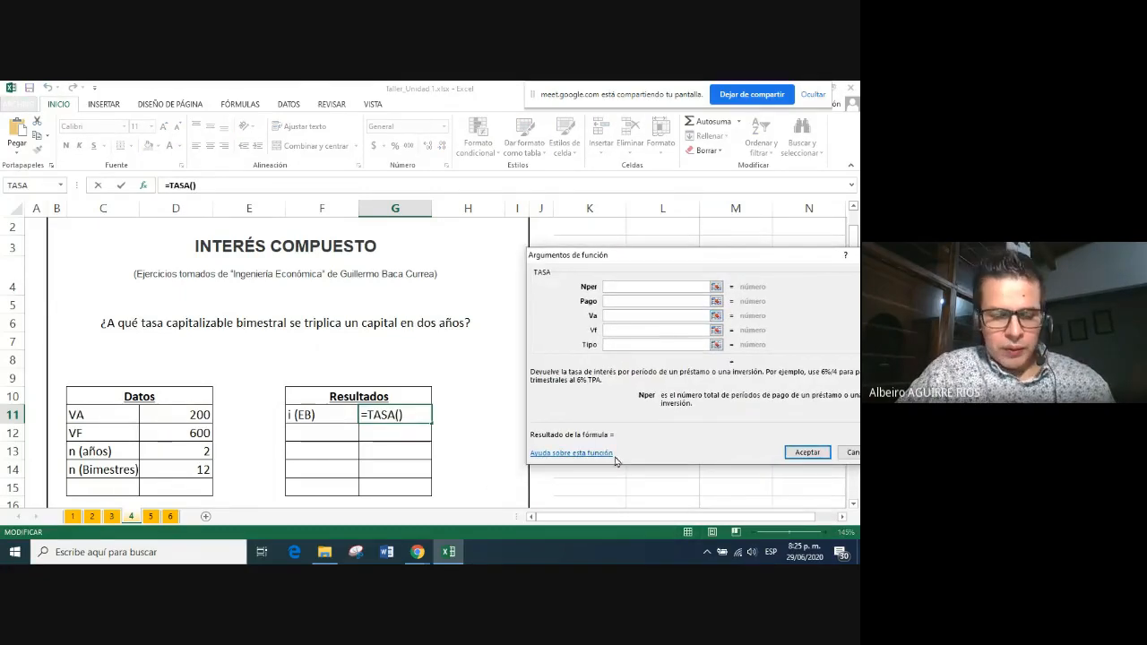
Set the TASA arguments to Nper D14, Va -D11 and Vf D12, and show the resulting rate with two decimals
{"action": "left_click", "coordinate": [180, 469]}
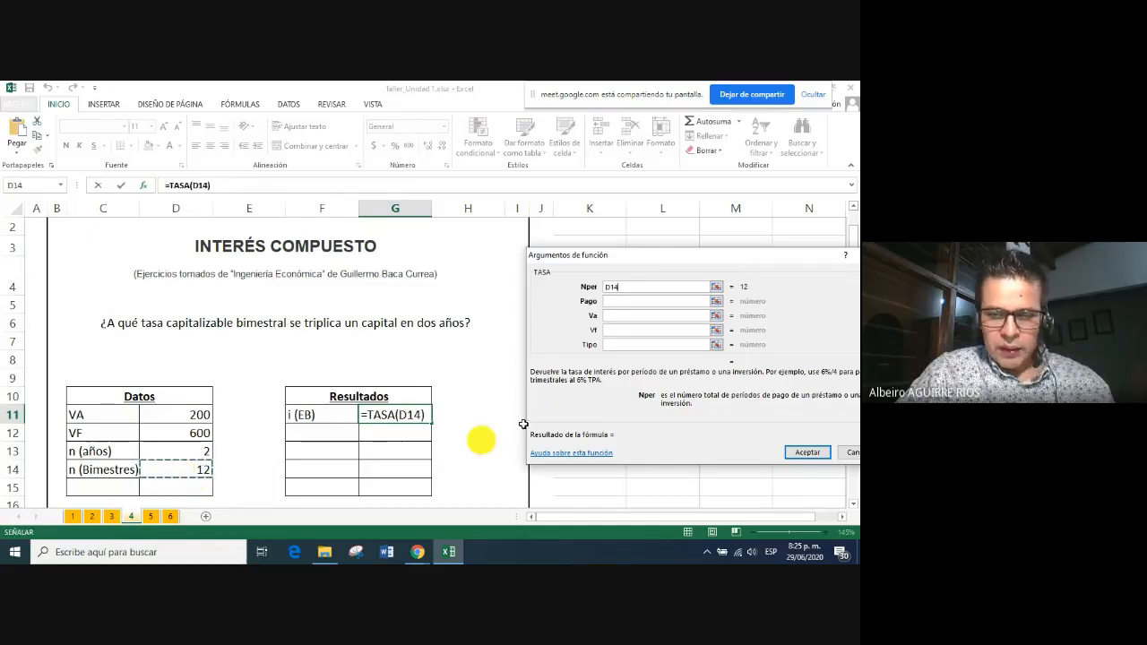
{"action": "left_click", "coordinate": [618, 315]}
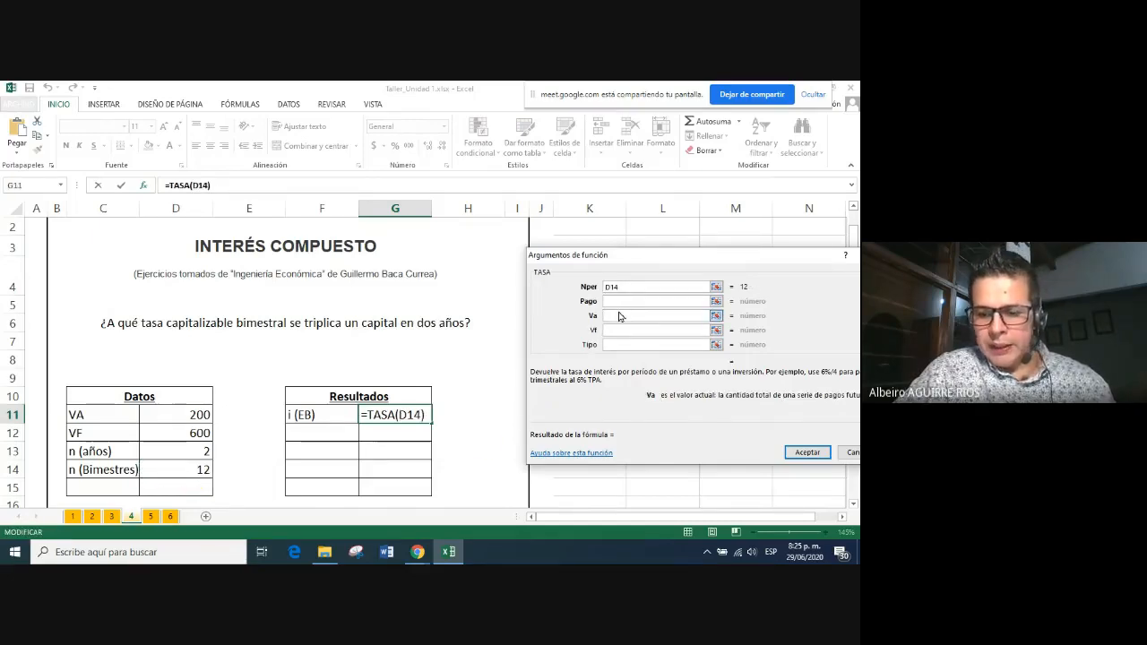
{"action": "type", "text": "-"}
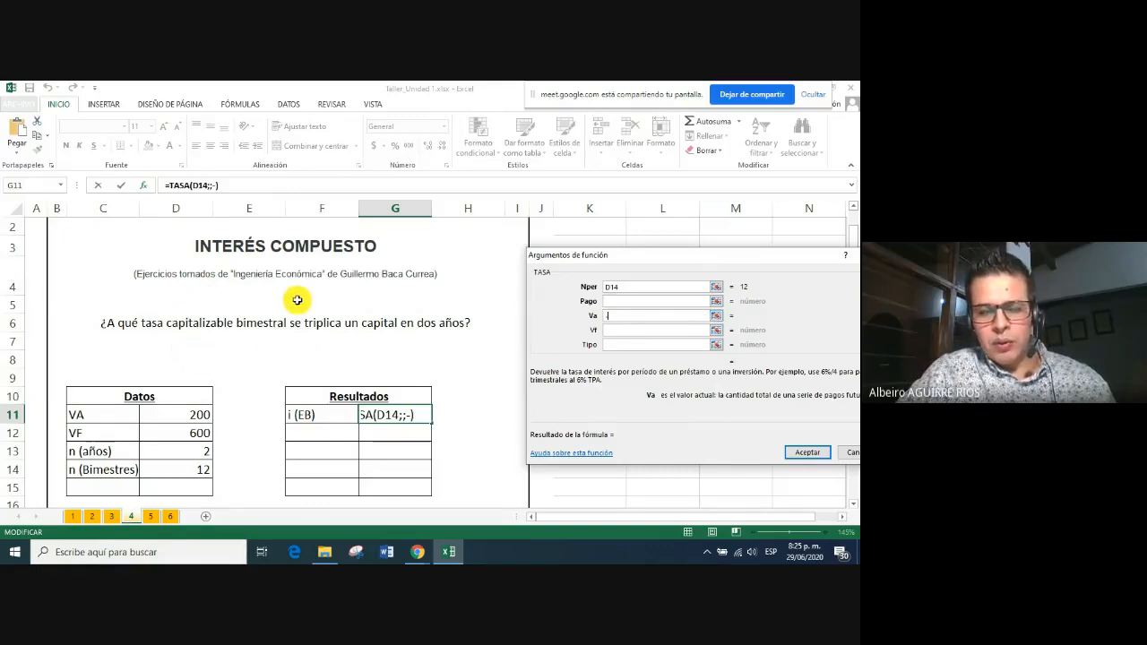
{"action": "left_click", "coordinate": [623, 316]}
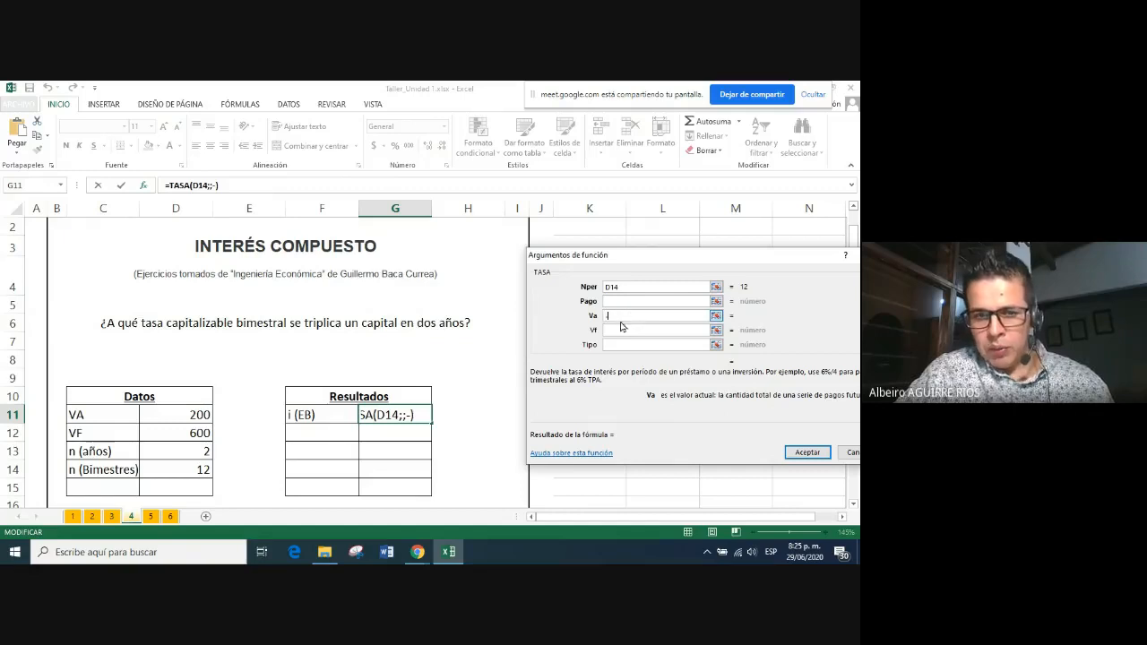
{"action": "type", "text": "-"}
{"action": "left_click", "coordinate": [197, 419]}
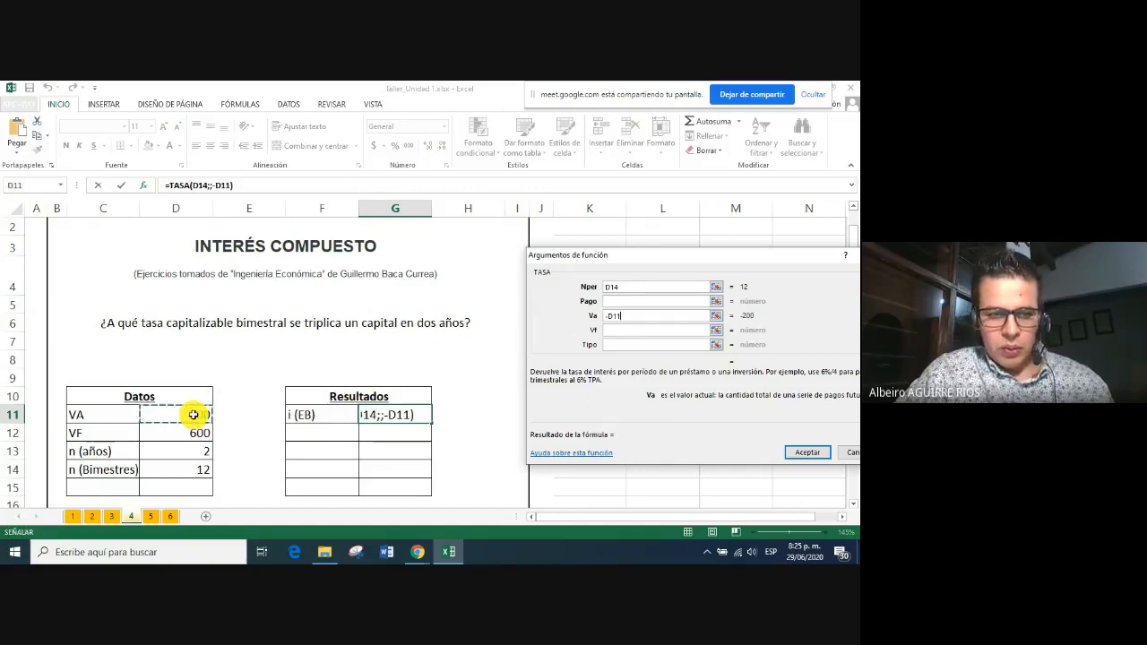
{"action": "left_click", "coordinate": [620, 329]}
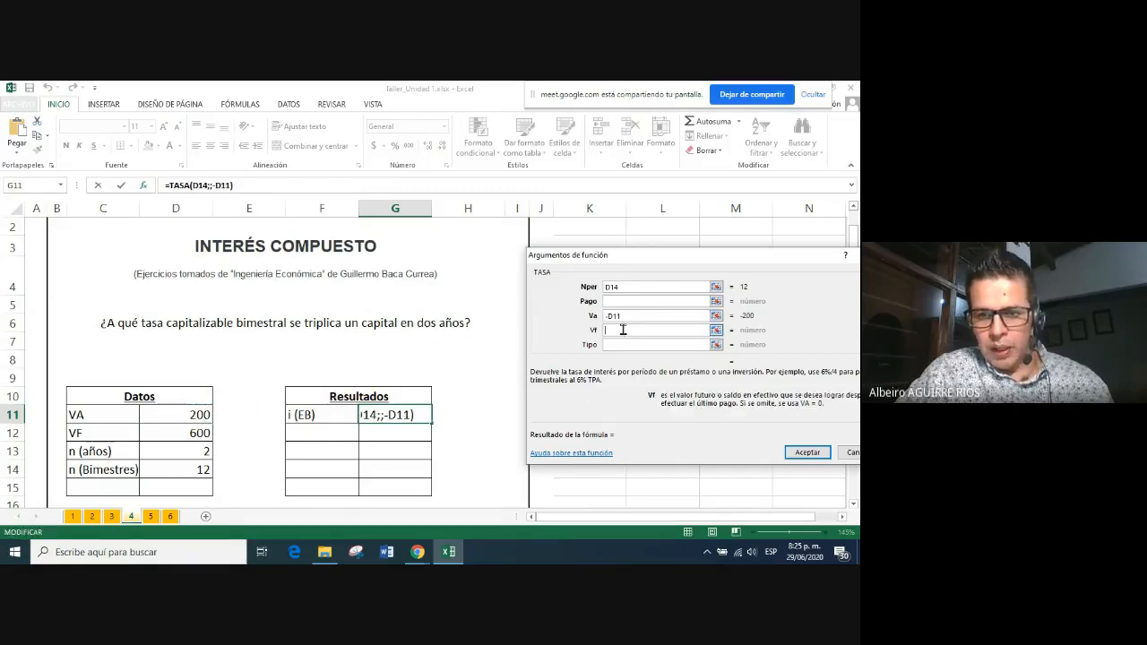
{"action": "left_click", "coordinate": [177, 436]}
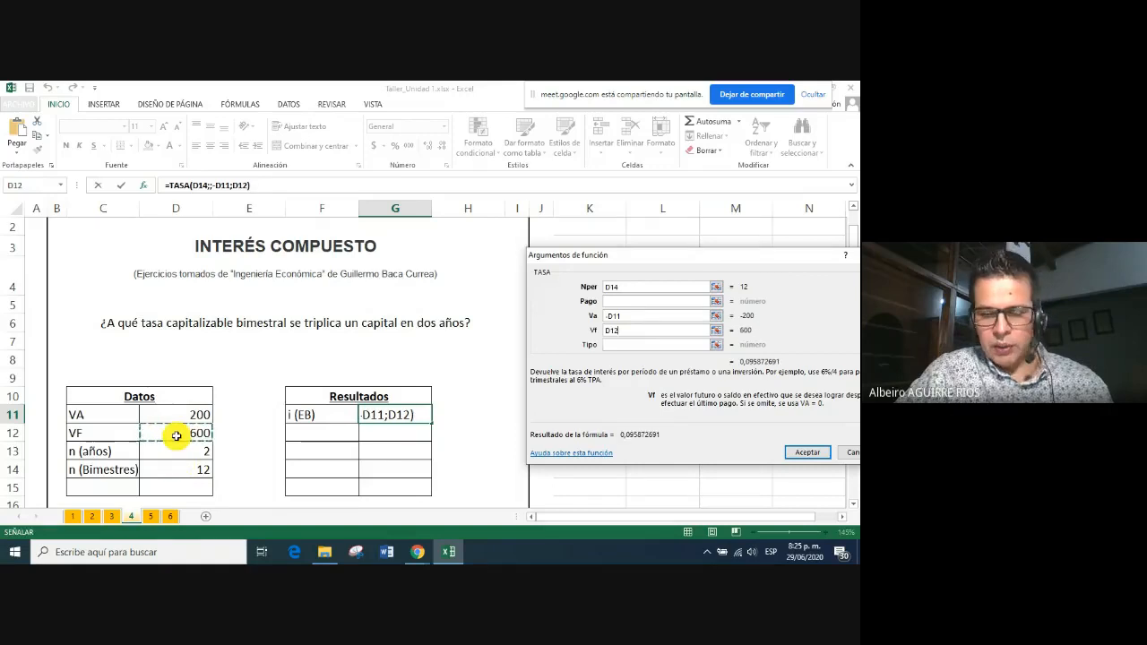
{"action": "left_click", "coordinate": [807, 453]}
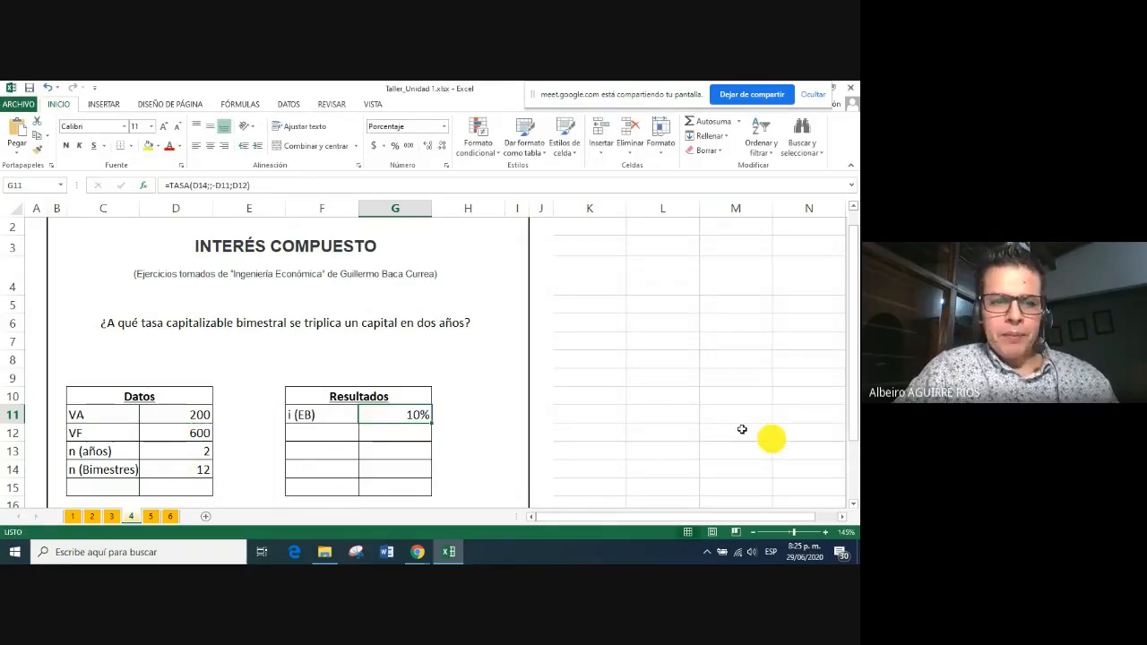
{"action": "left_click", "coordinate": [429, 146]}
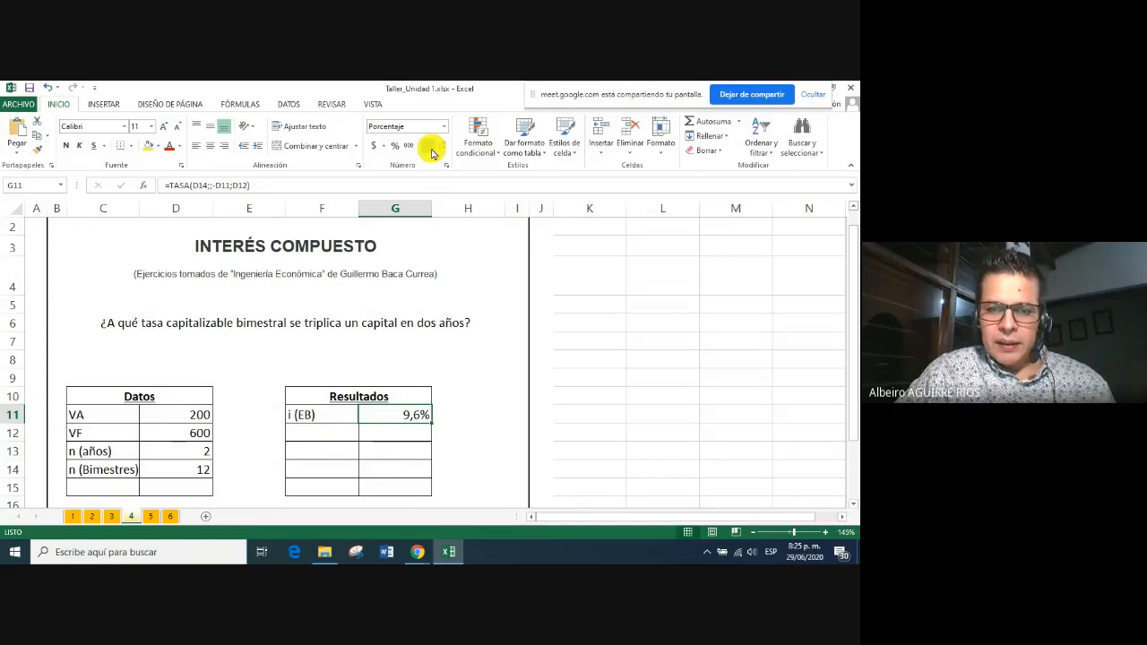
{"action": "left_click", "coordinate": [428, 146]}
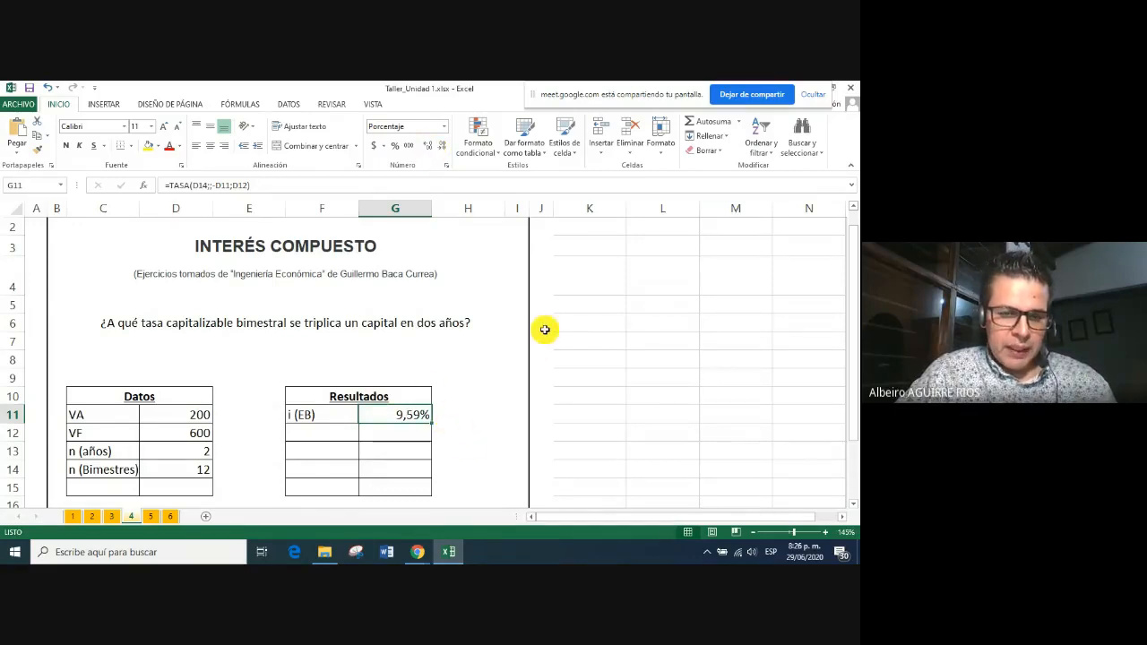
Set the present value VA in D11 to 100 and check the rate in G11
{"action": "left_click", "coordinate": [173, 407]}
{"action": "type", "text": "1"}
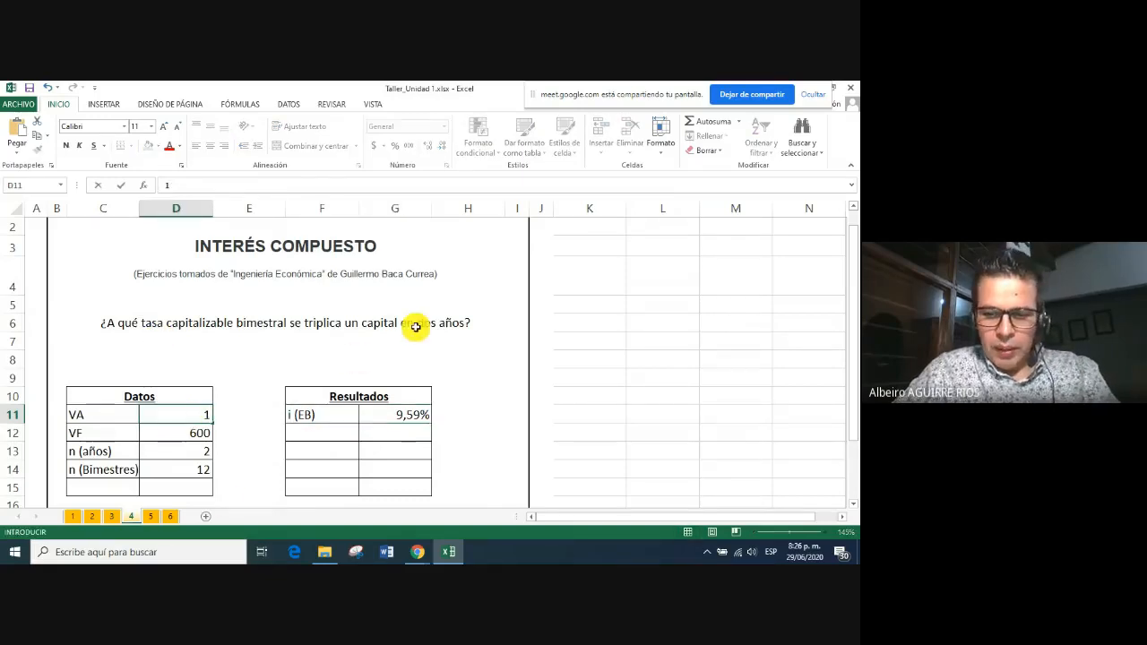
{"action": "key", "text": "Return"}
{"action": "left_click", "coordinate": [418, 412]}
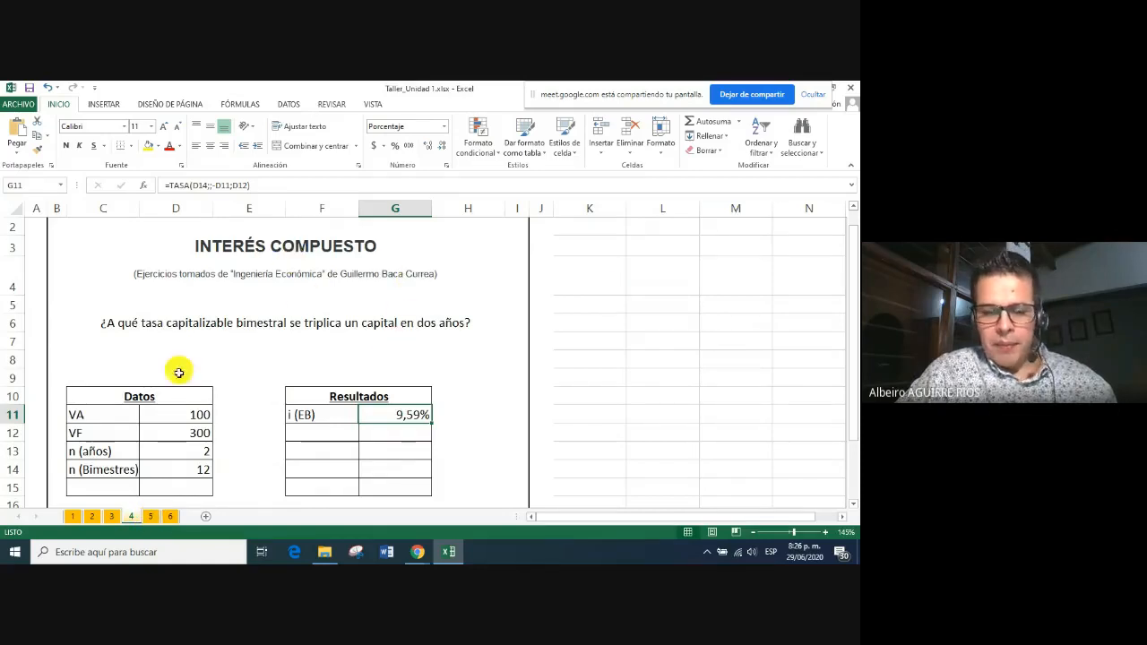
On sheet 5, enter the label VF in C11 and 2000000 in D11, formatted with thousands separators and no decimals
{"action": "left_click", "coordinate": [150, 517]}
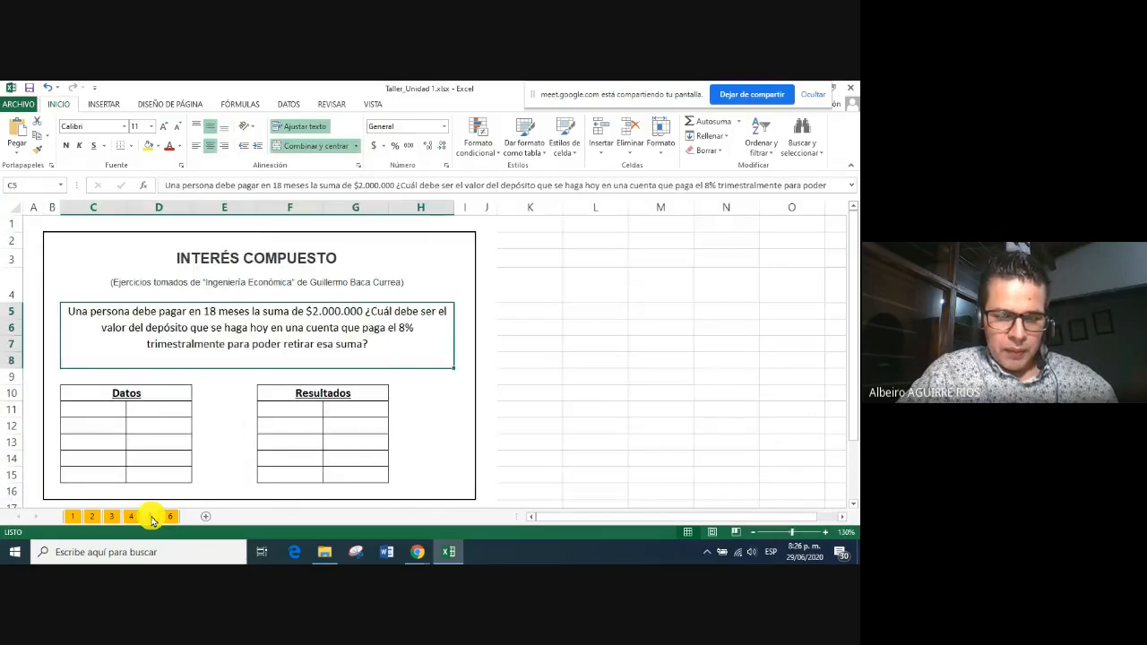
{"action": "scroll", "coordinate": [472, 377], "scroll_direction": "up", "scroll_amount": 1}
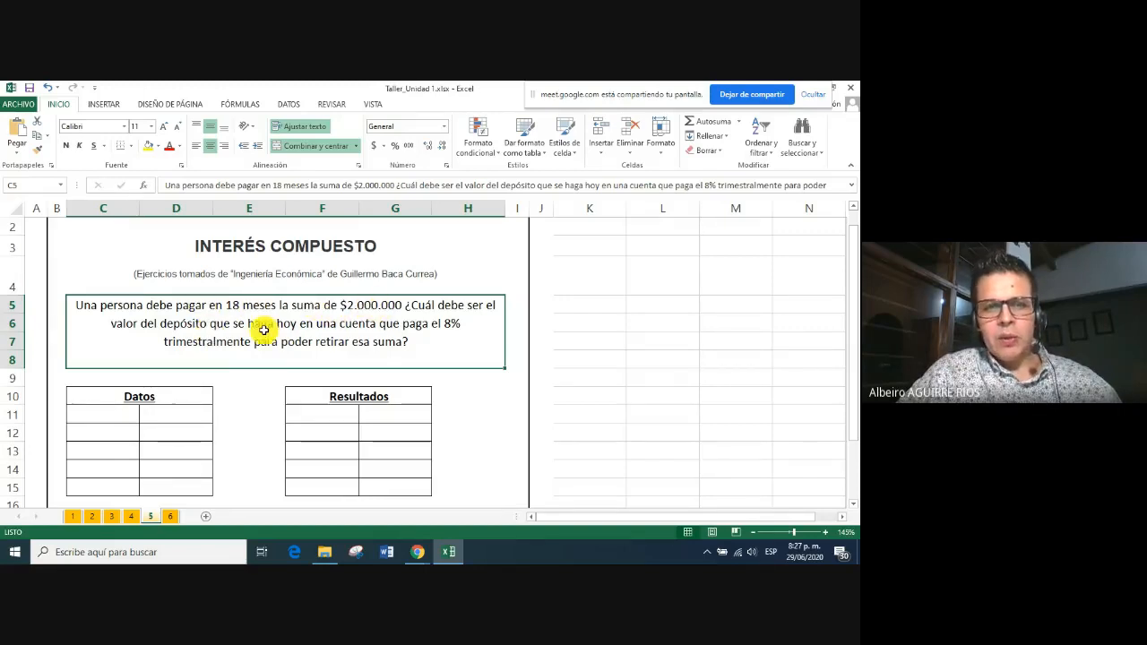
{"action": "left_click", "coordinate": [110, 408]}
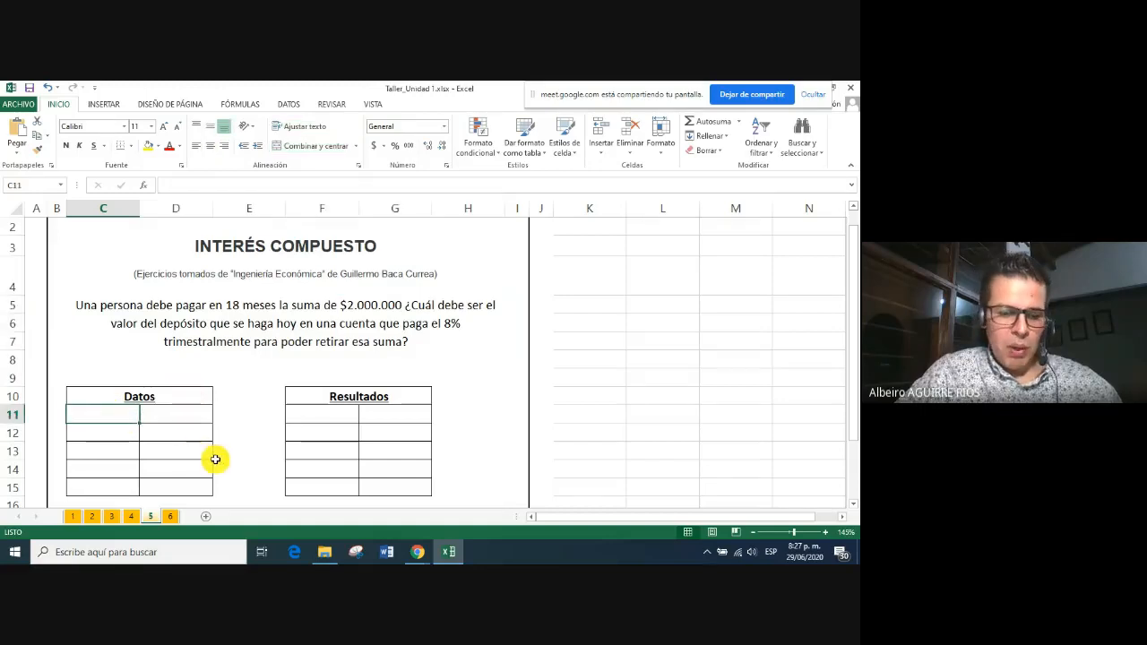
{"action": "type", "text": "VF"}
{"action": "key", "text": "Tab"}
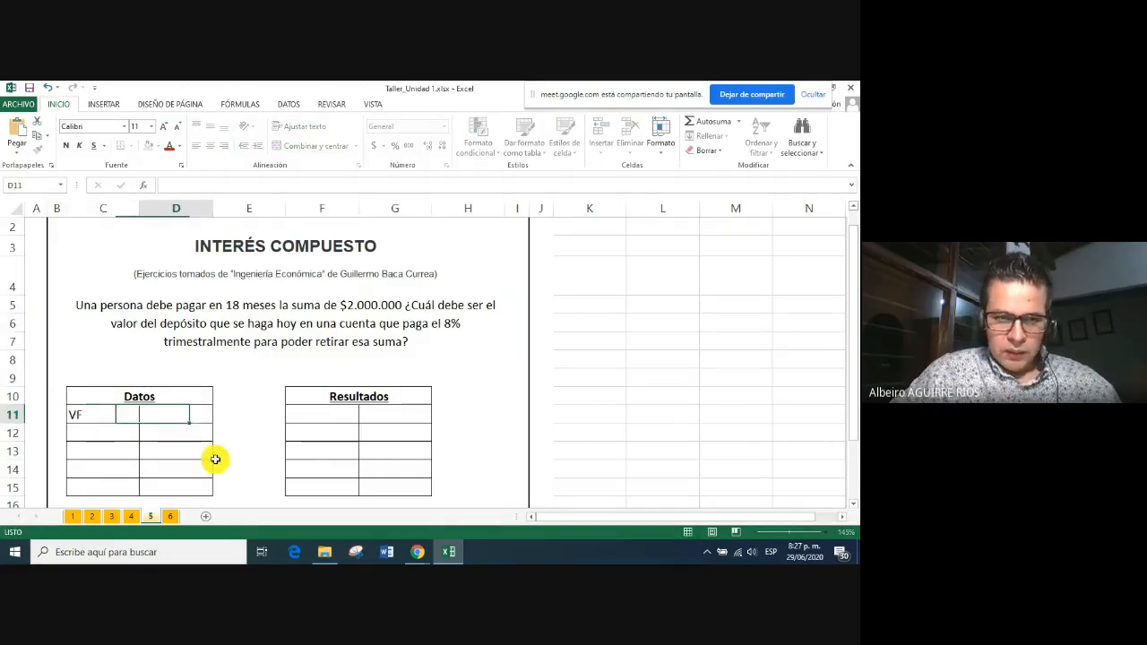
{"action": "type", "text": "2000000"}
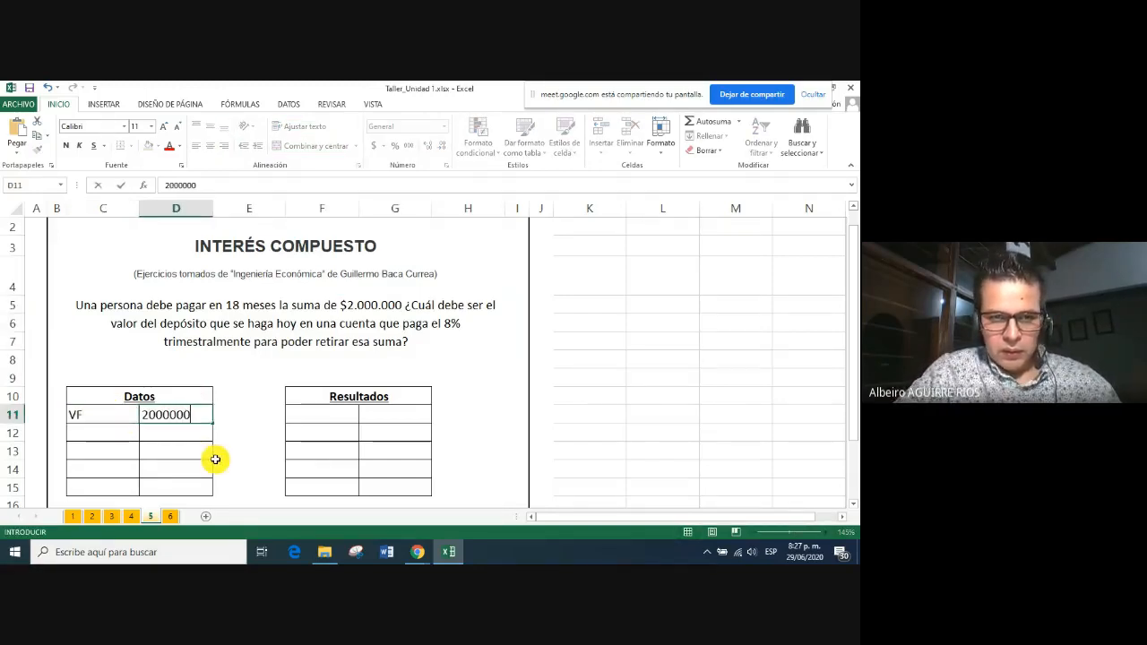
{"action": "key", "text": "Down"}
{"action": "left_click", "coordinate": [191, 415]}
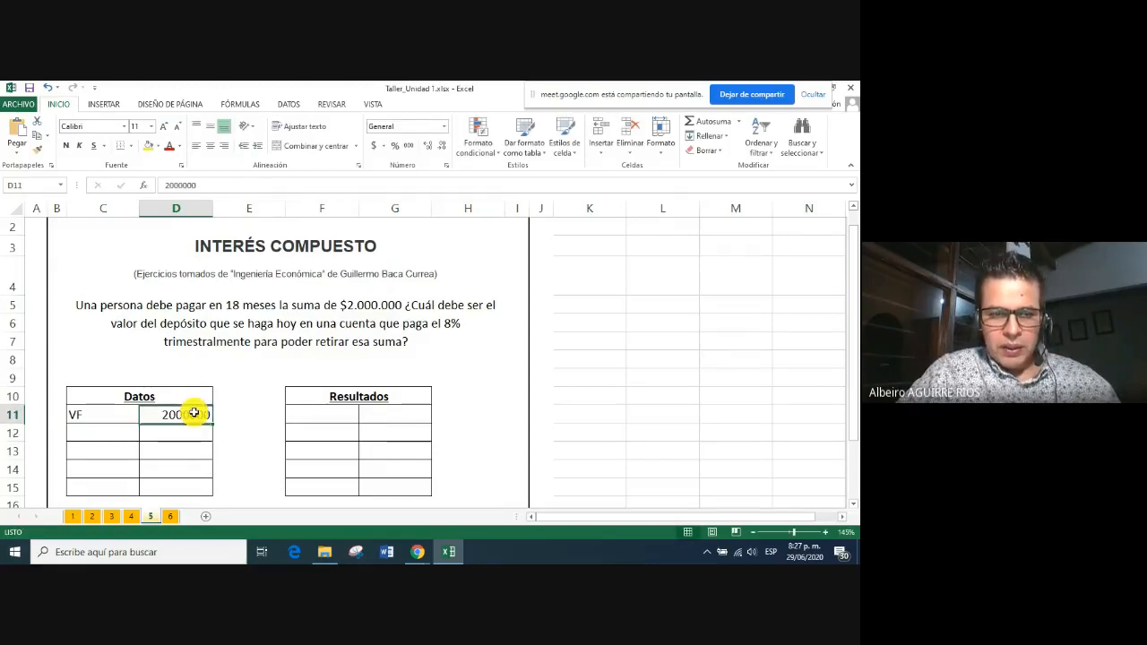
{"action": "left_click", "coordinate": [405, 146]}
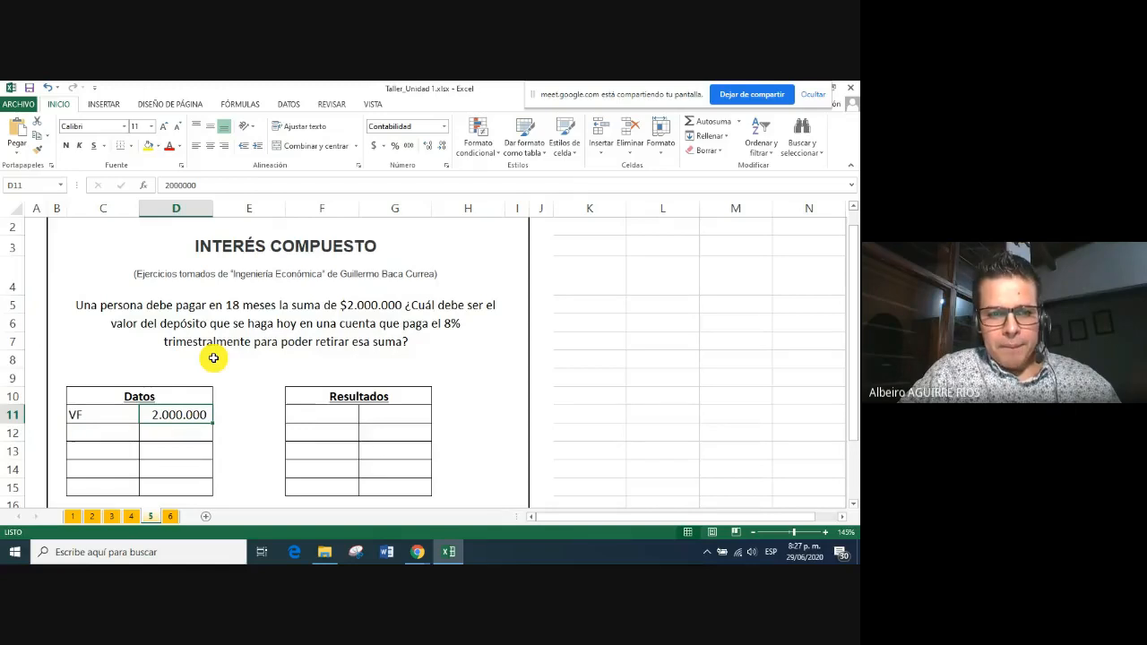
Enter the label n (meses) in C12 and the value 18 in D12 of the Datos table
{"action": "left_click", "coordinate": [97, 429]}
{"action": "type", "text": "n"}
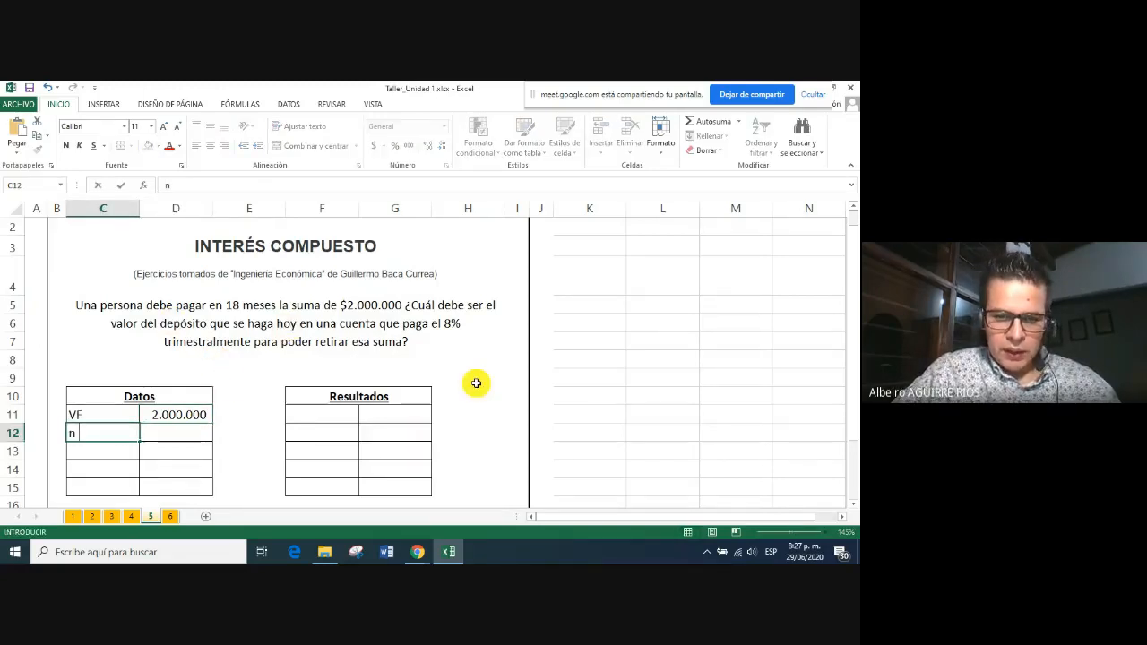
{"action": "type", "text": " (meses"}
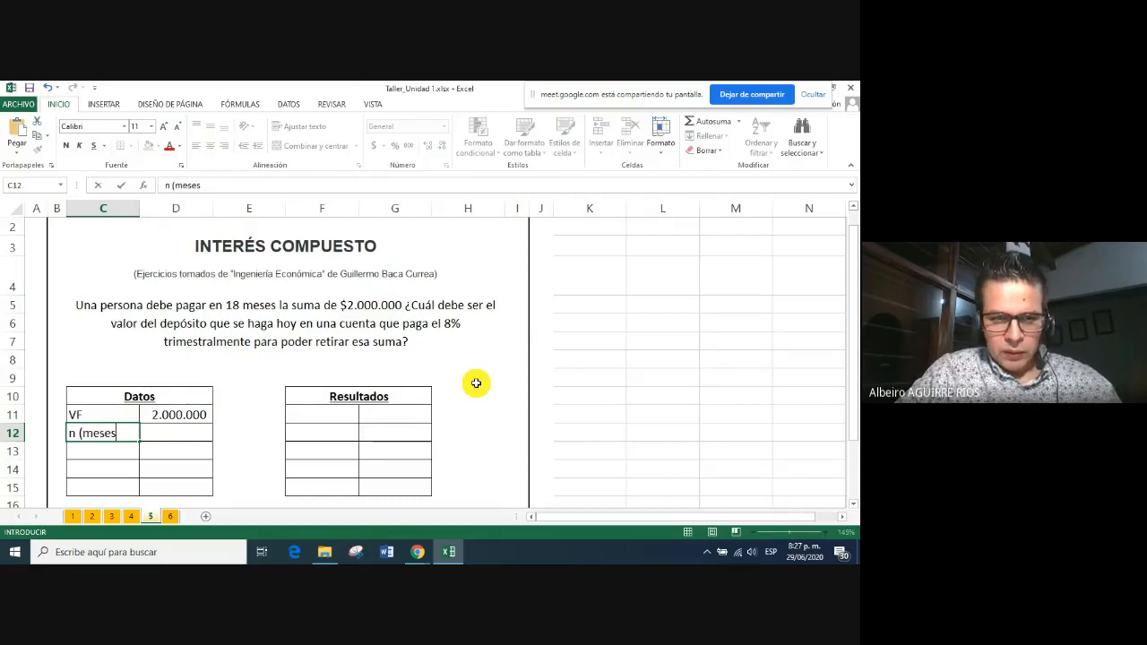
{"action": "left_click", "coordinate": [203, 433]}
{"action": "type", "text": "18"}
{"action": "key", "text": "Return"}
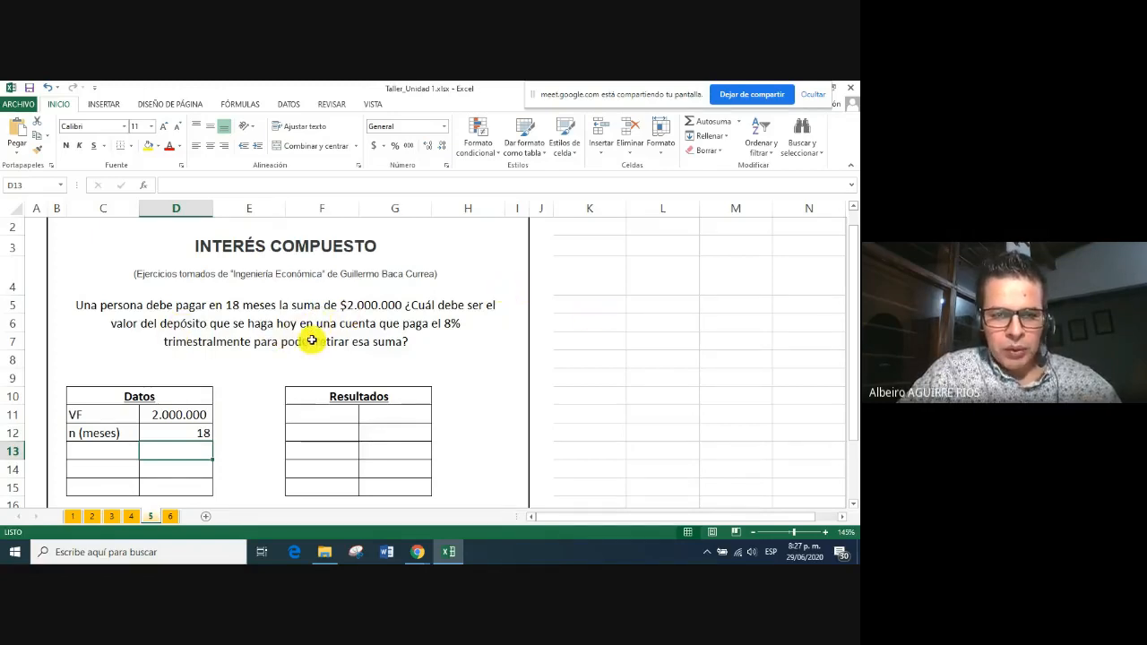
Enter the label VA in F11 of the Resultados table
{"action": "left_click", "coordinate": [326, 415]}
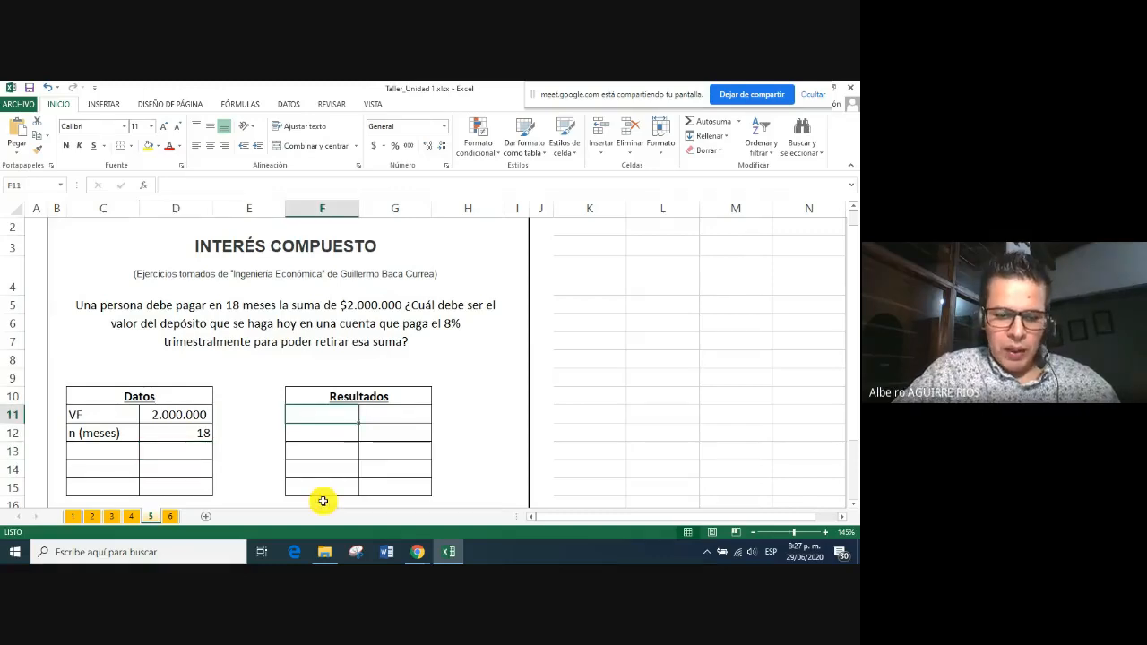
{"action": "type", "text": "VA"}
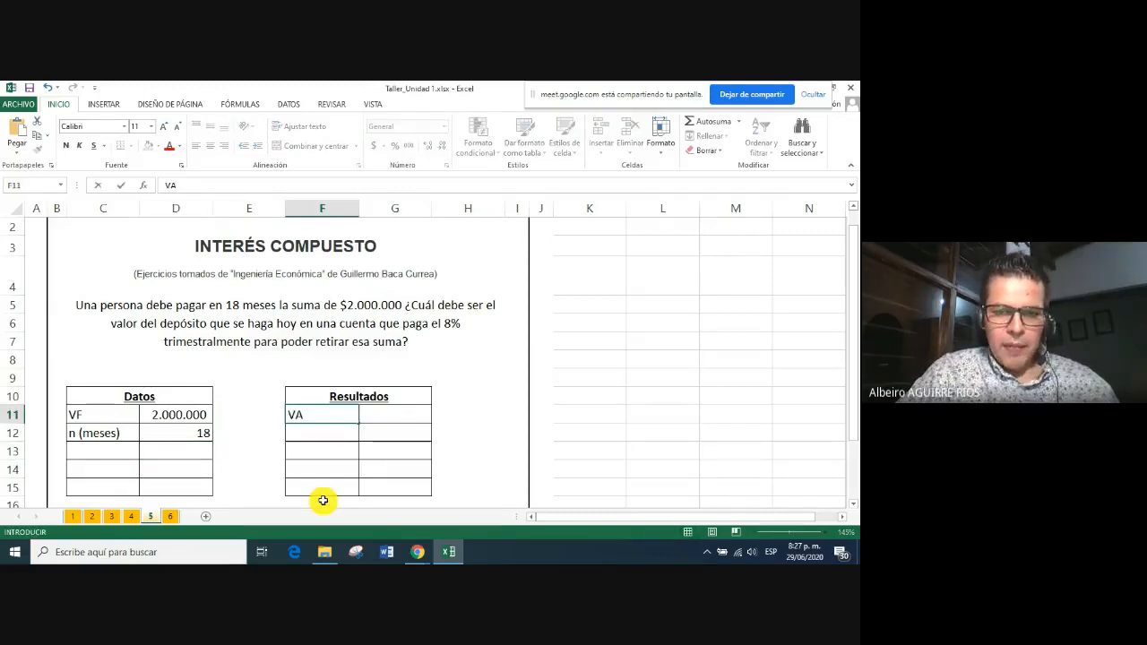
{"action": "left_click", "coordinate": [398, 413]}
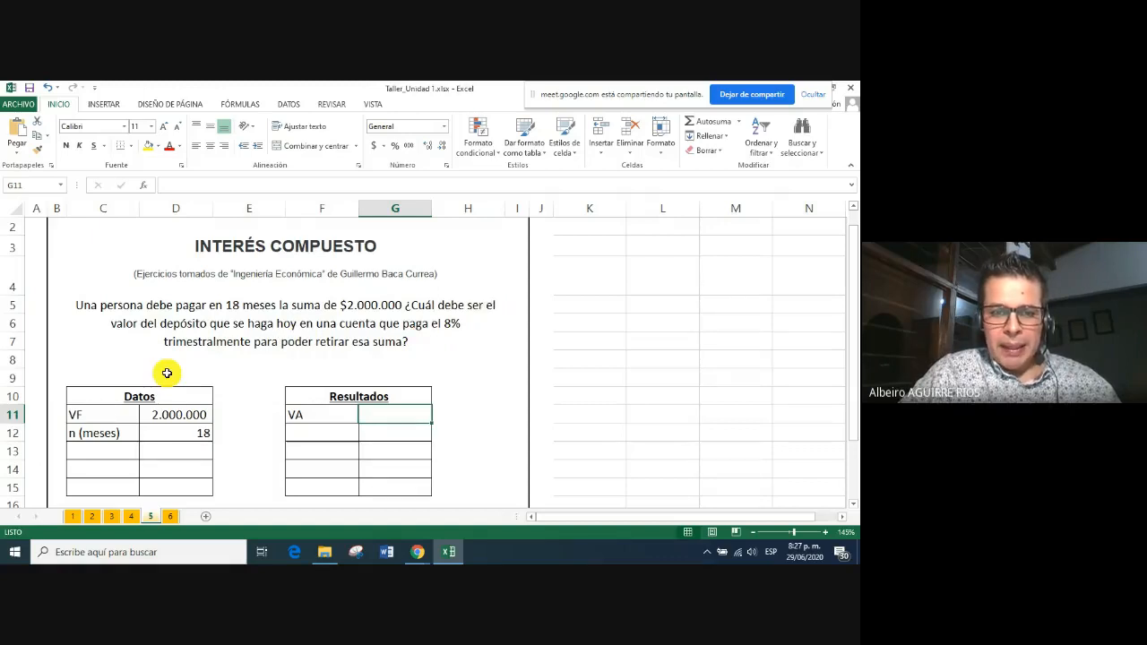
Enter the quarterly rate label i (ET) in C13 and the value 8% in D13
{"action": "left_click", "coordinate": [95, 451]}
{"action": "type", "text": "i (ET"}
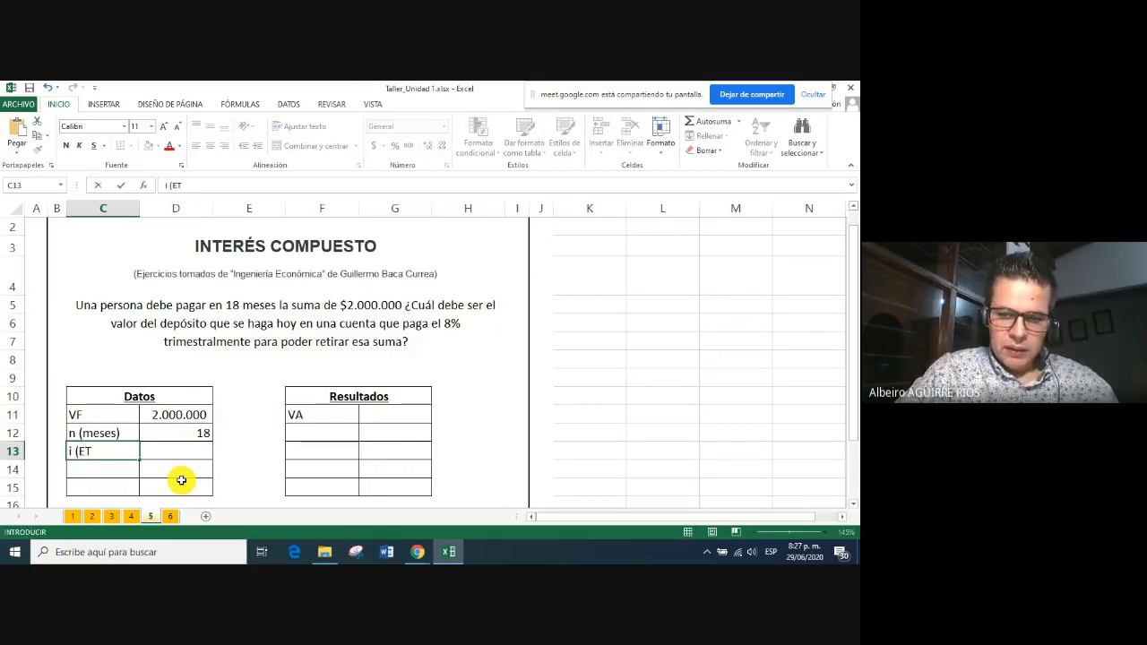
{"action": "left_click", "coordinate": [162, 453]}
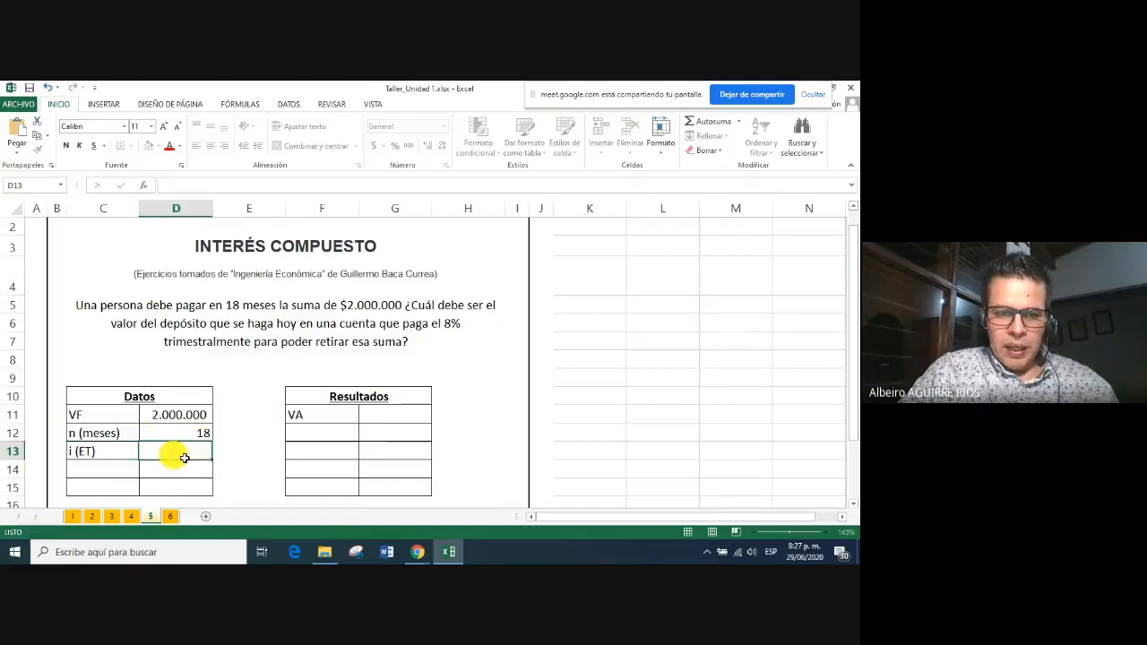
{"action": "type", "text": "8"}
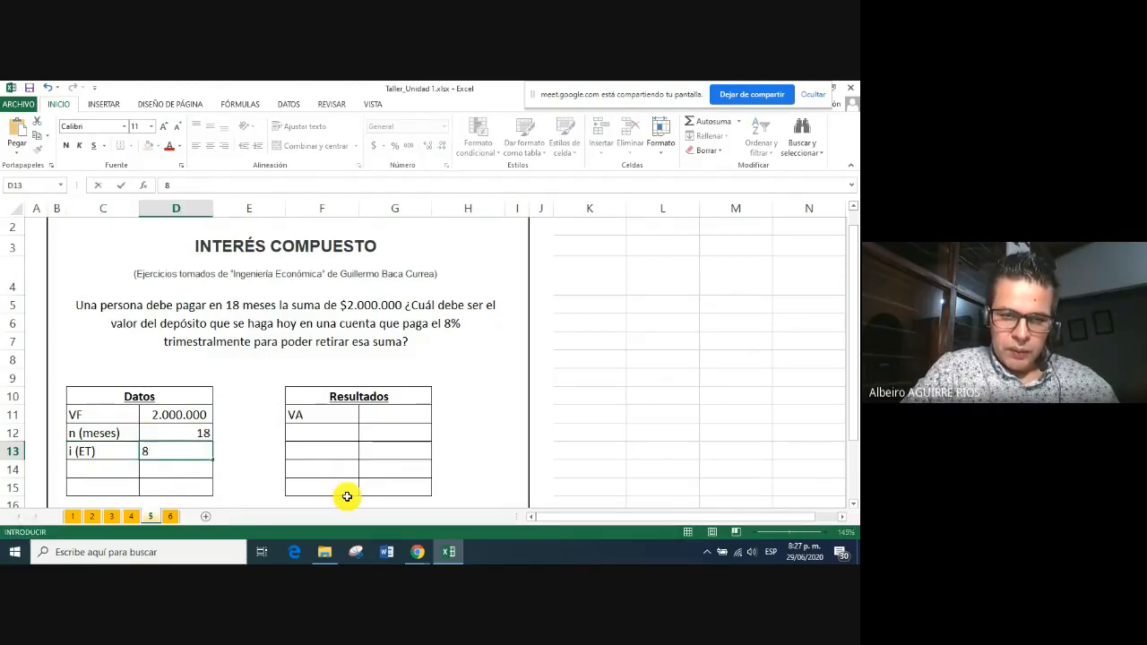
{"action": "key", "text": "Return"}
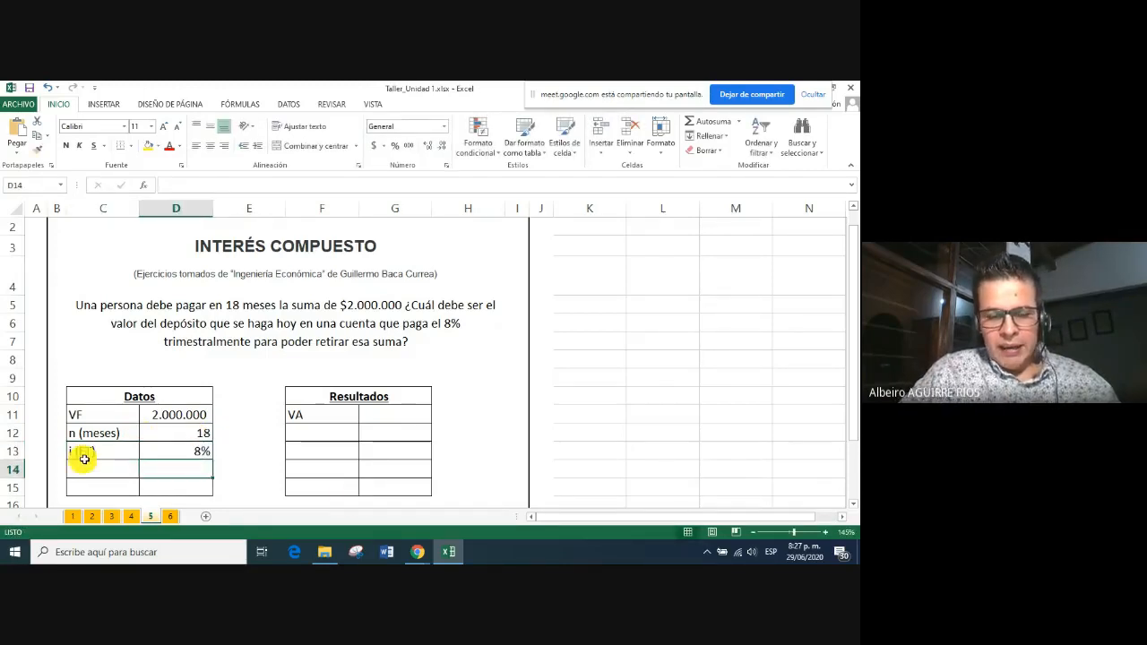
{"action": "left_click", "coordinate": [112, 454]}
{"action": "left_click_drag", "start_coordinate": [112, 454], "coordinate": [169, 451]}
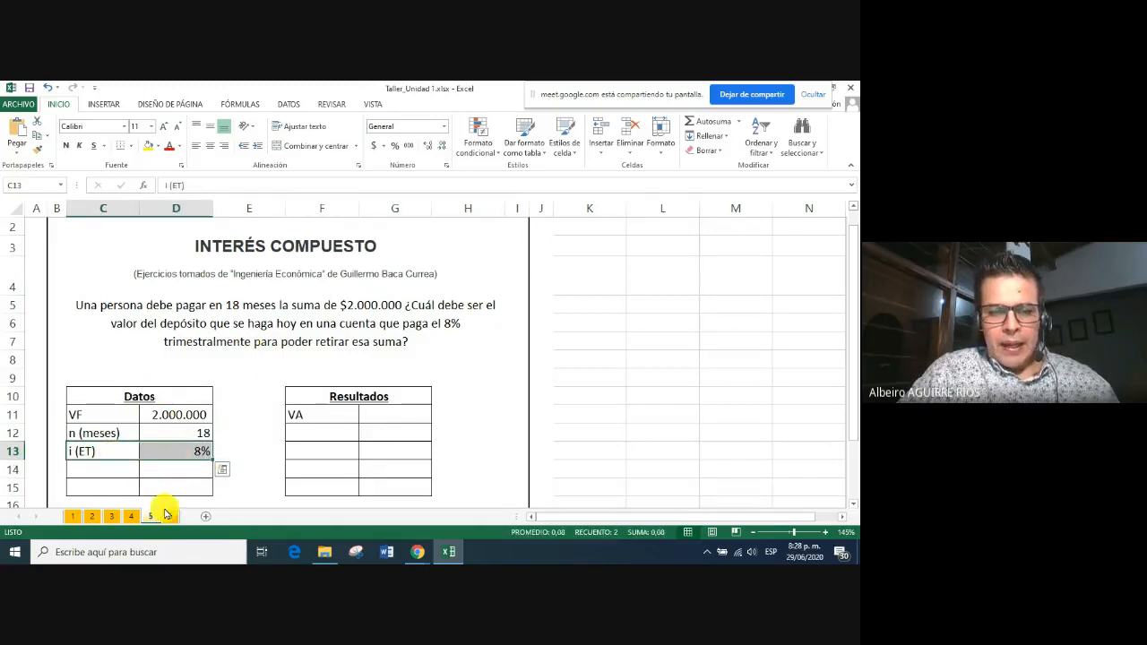
Enter the label n (Trimestres) in C14 and widen column C so the label fits
{"action": "left_click", "coordinate": [99, 472]}
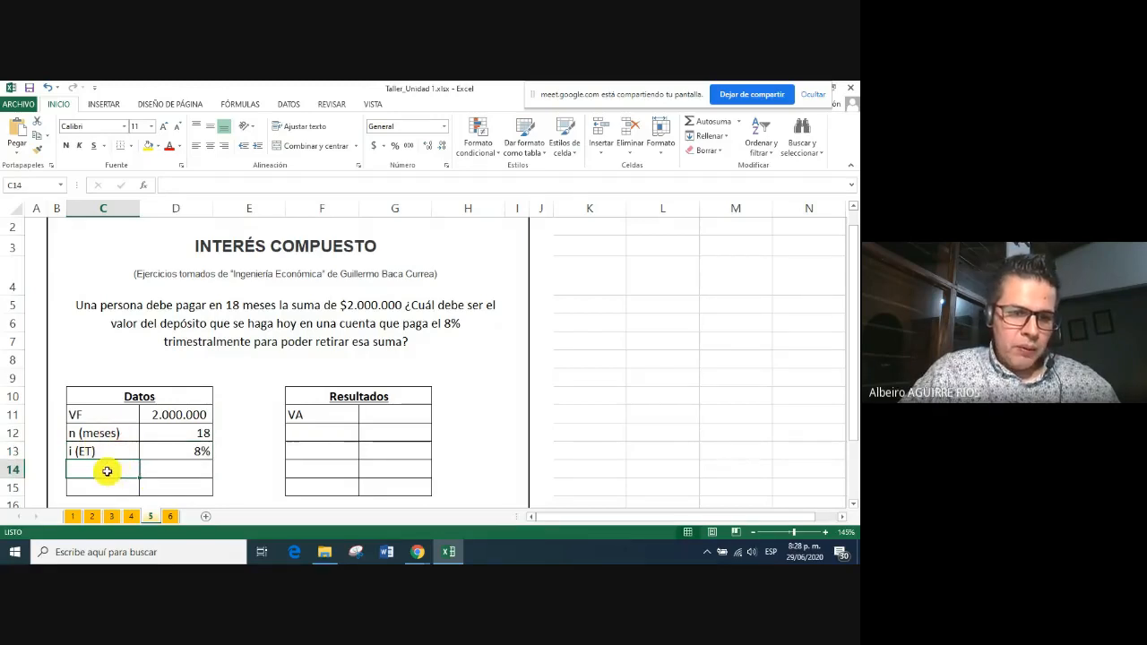
{"action": "type", "text": "n"}
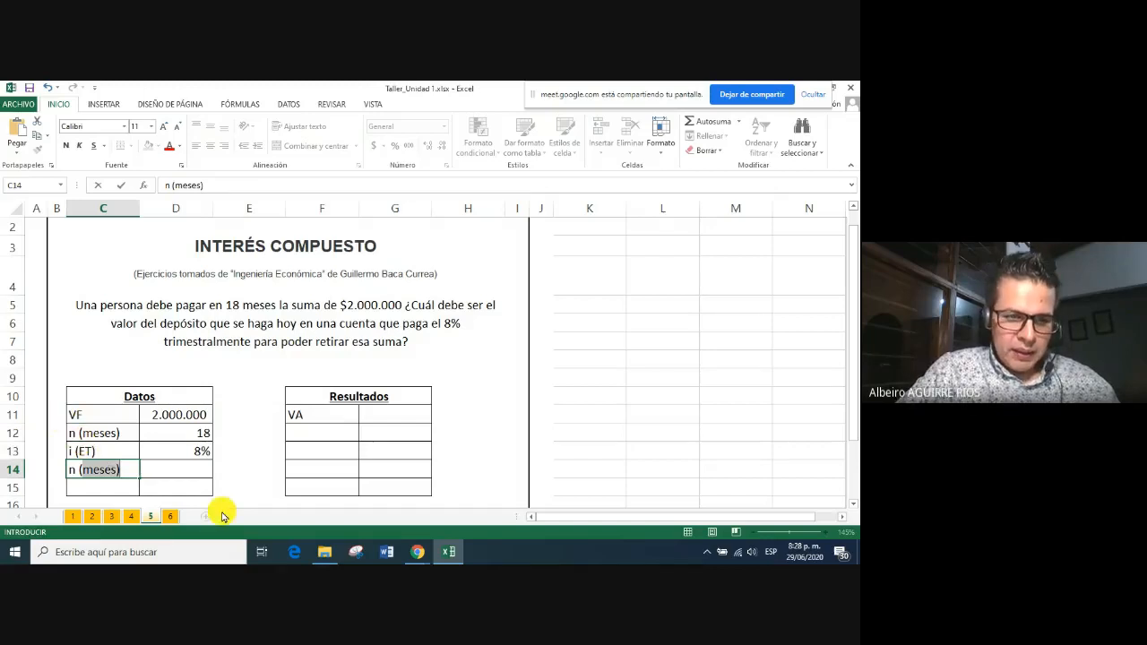
{"action": "type", "text": " (Trimestres"}
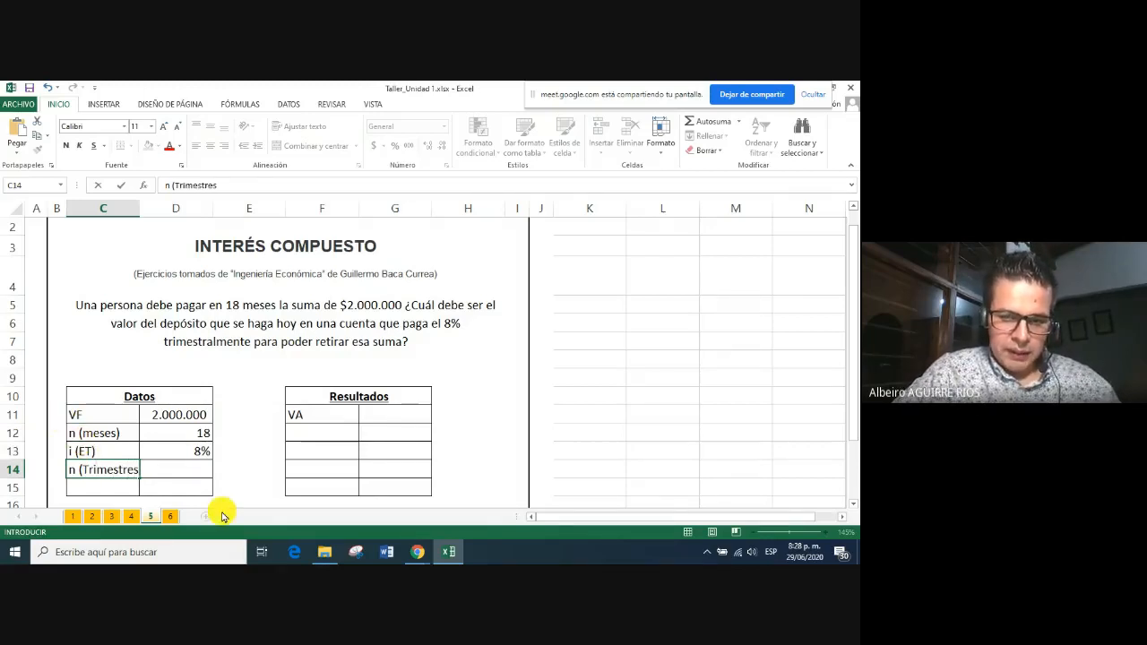
{"action": "left_click", "coordinate": [146, 220]}
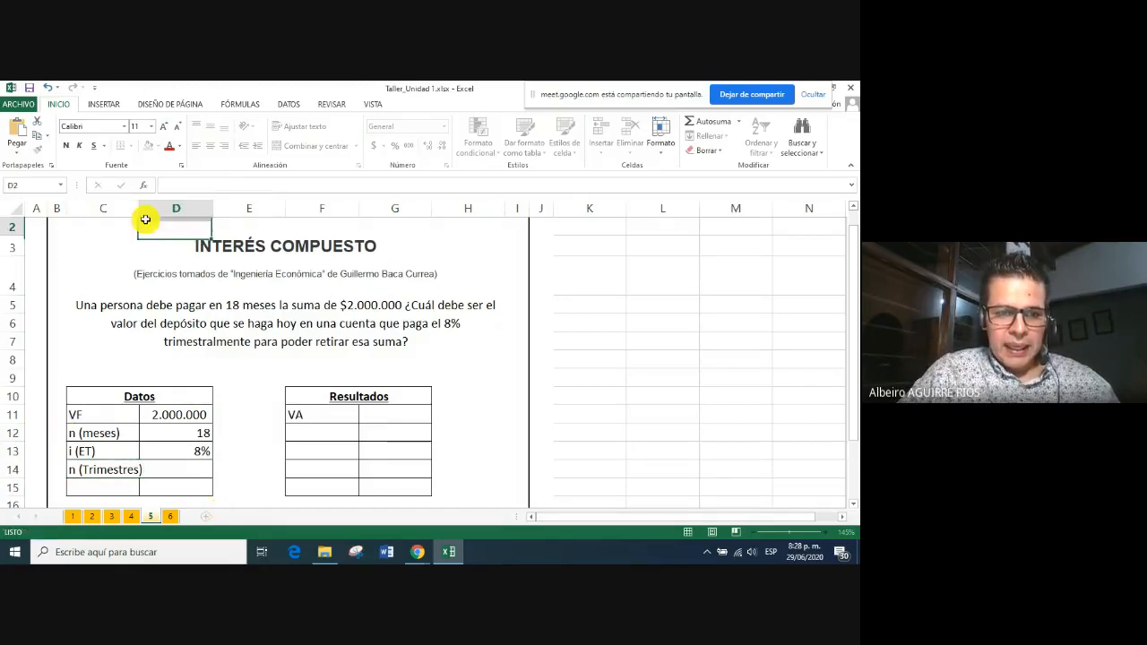
{"action": "left_click", "coordinate": [179, 471]}
{"action": "left_click_drag", "start_coordinate": [142, 208], "coordinate": [151, 208]}
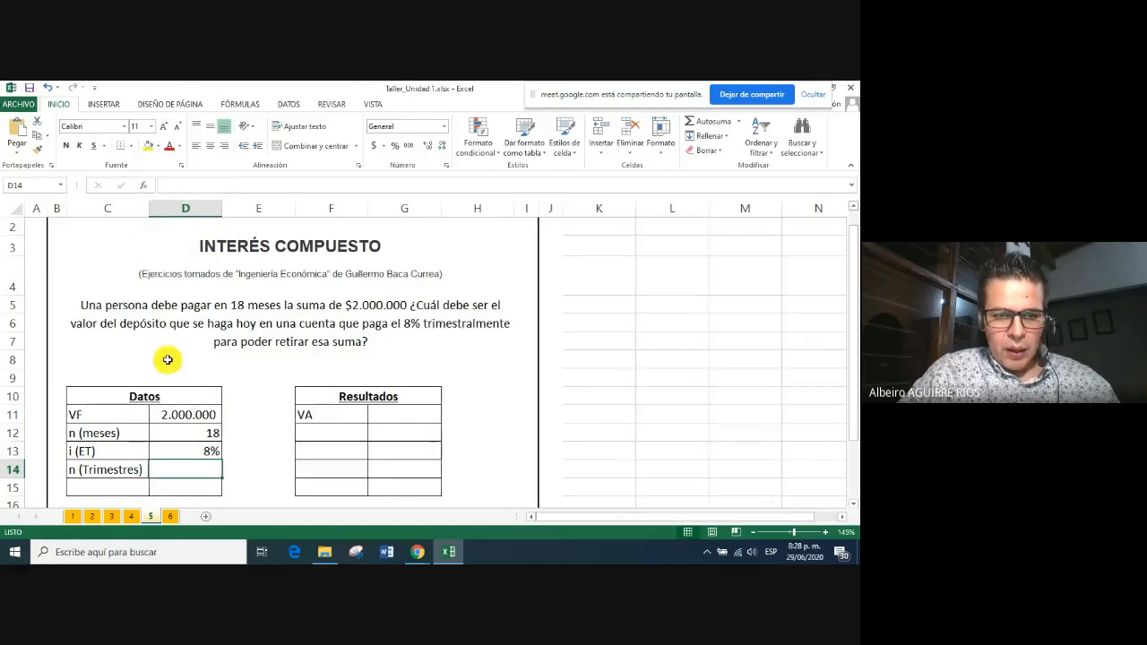
Convert the months to quarters in D14 with the formula =D12/3
{"action": "left_click", "coordinate": [258, 485]}
{"action": "left_click", "coordinate": [187, 470]}
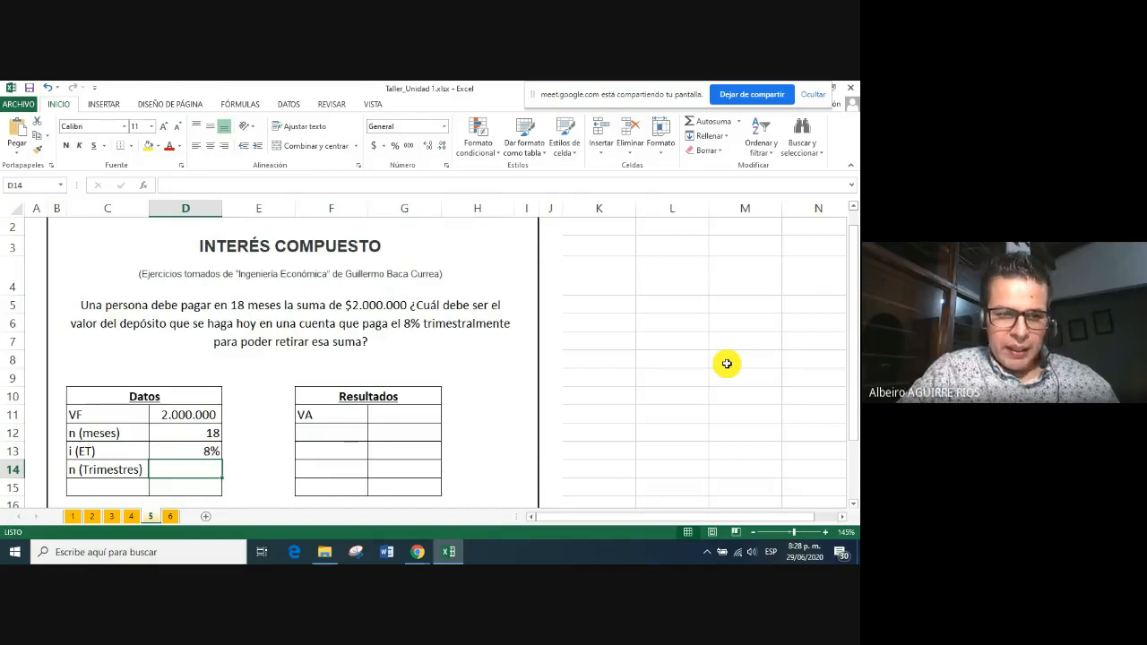
{"action": "type", "text": "="}
{"action": "left_click", "coordinate": [191, 436]}
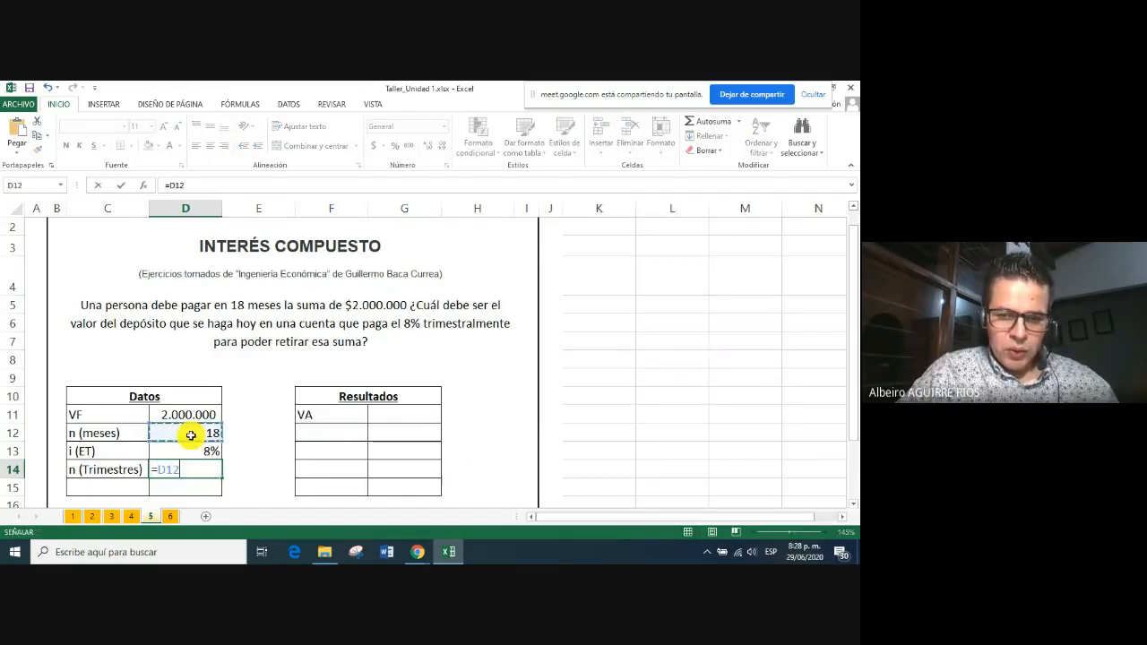
{"action": "type", "text": "/3"}
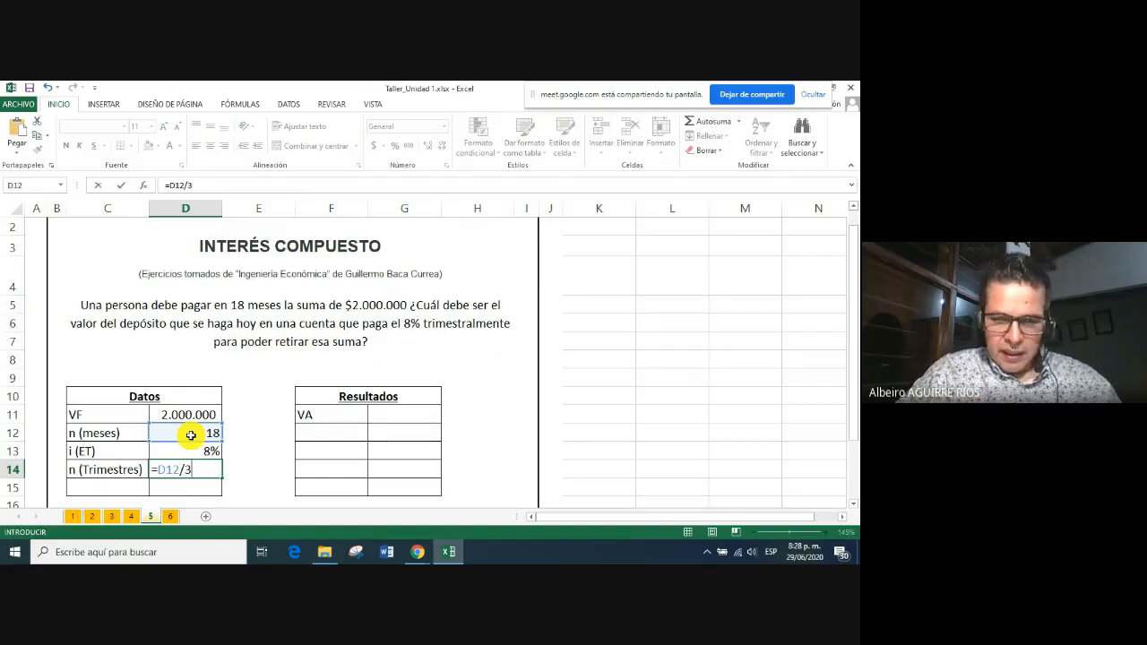
{"action": "key", "text": "Return"}
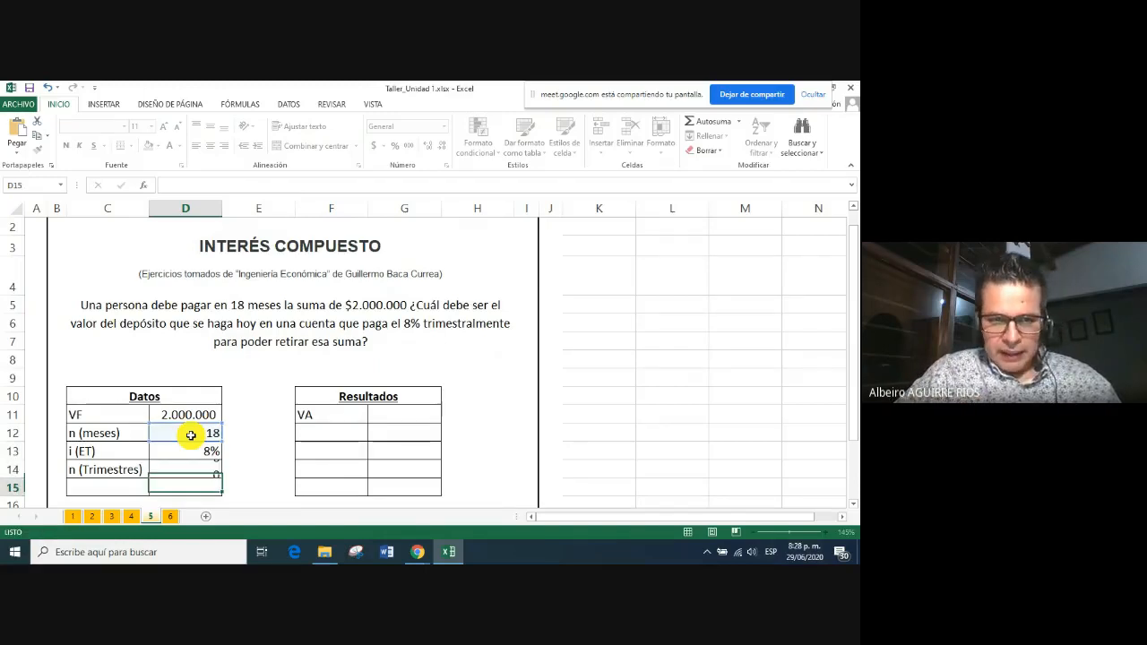
{"action": "left_click", "coordinate": [180, 469]}
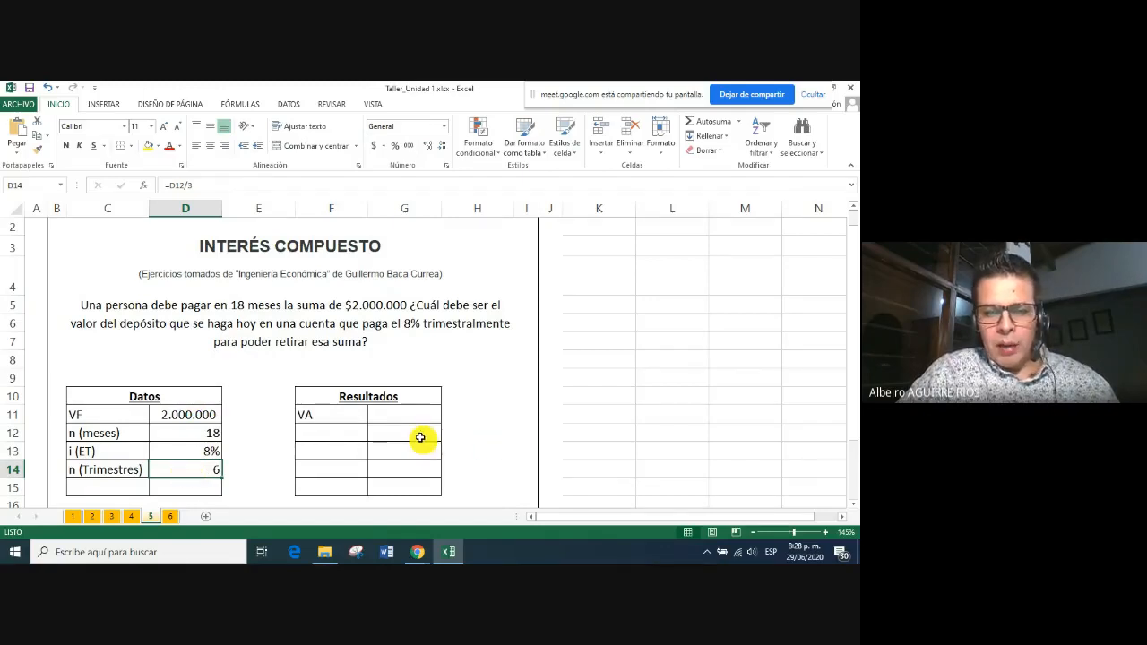
Insert the financial function VA in G11, next to the VA label in the Resultados table
{"action": "left_click", "coordinate": [401, 415]}
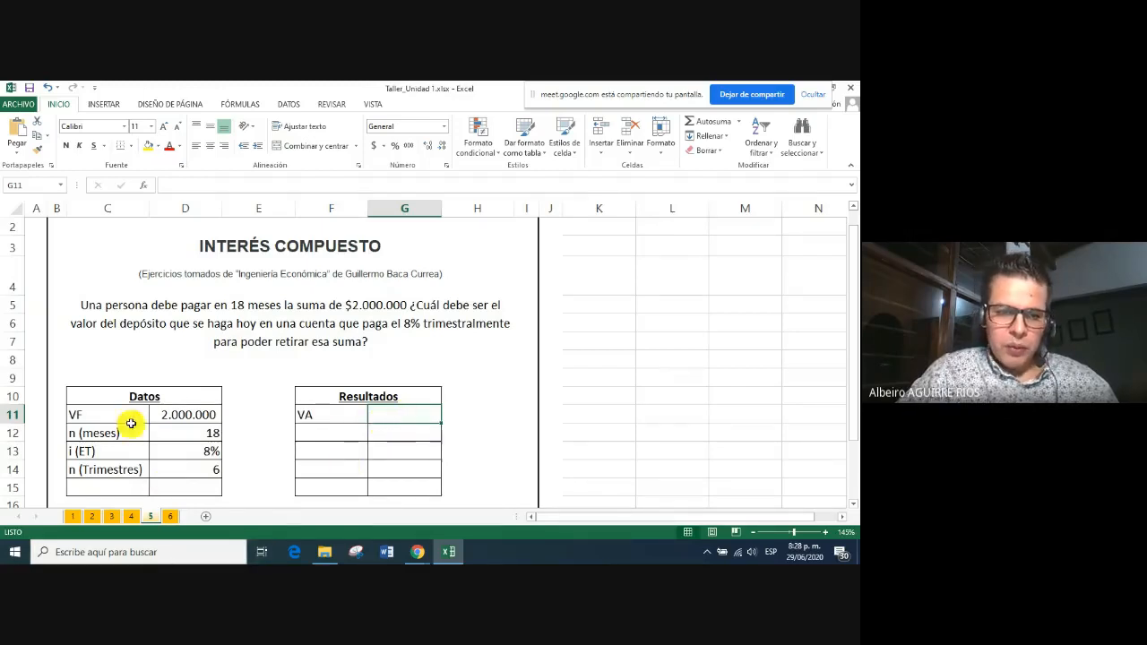
{"action": "mouse_move", "coordinate": [324, 552]}
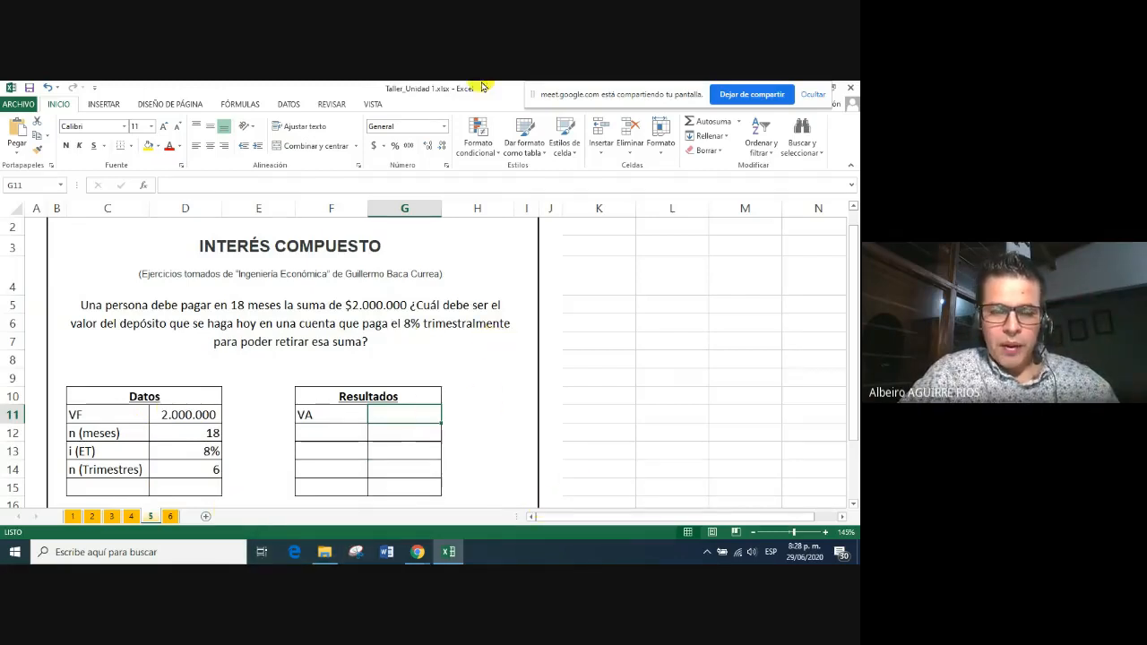
{"action": "left_click", "coordinate": [143, 184]}
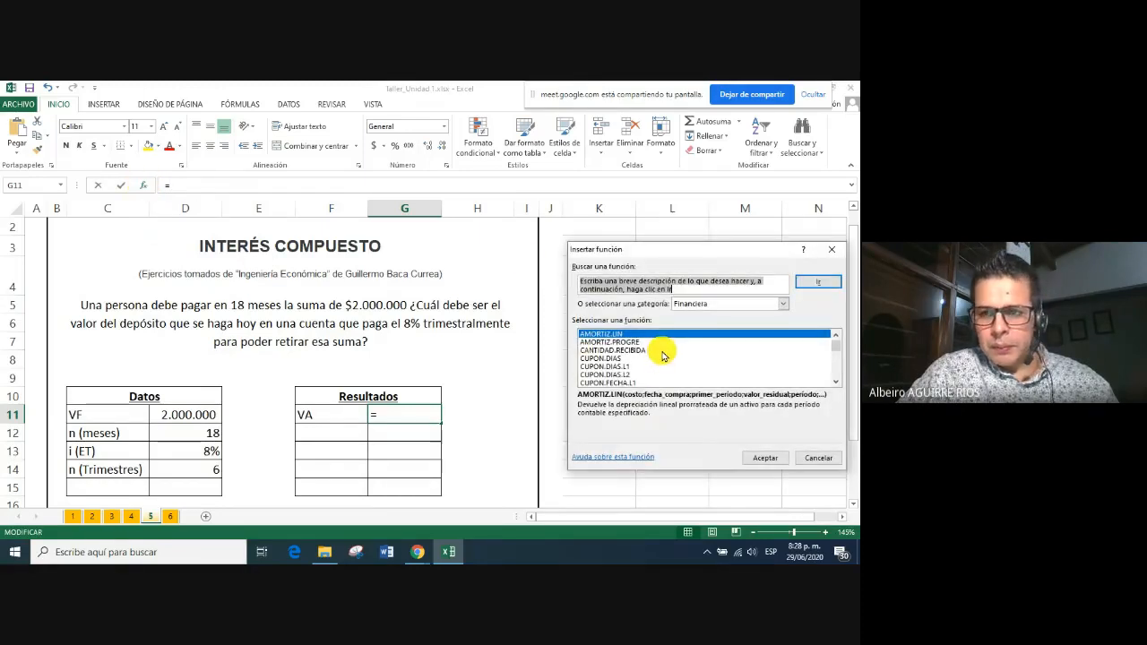
{"action": "left_click", "coordinate": [614, 360]}
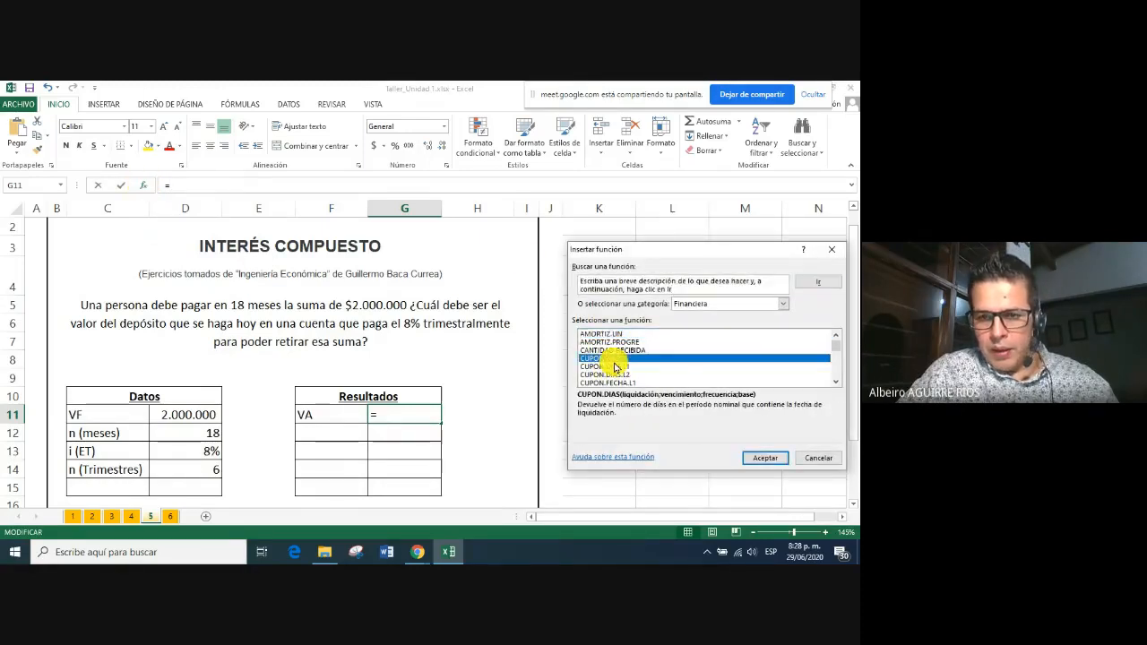
{"action": "key", "text": "v"}
{"action": "key", "text": "Return"}
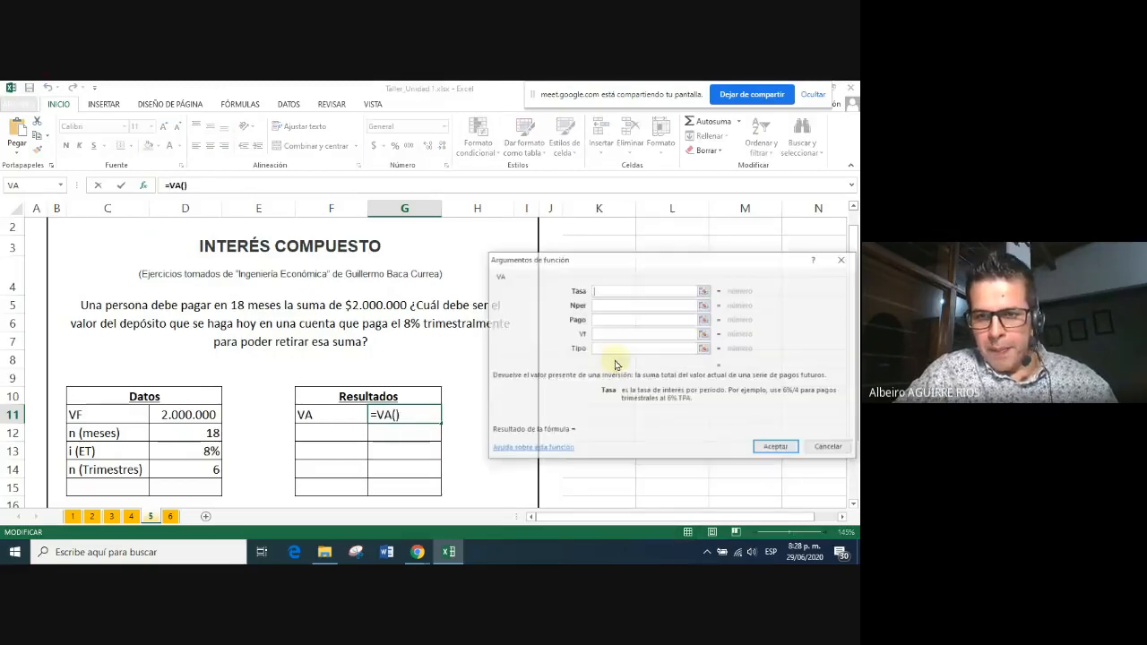
Set the VA arguments to Tasa D13, Nper D14 and Vf -D11, and calculate the present value
{"action": "left_click_drag", "start_coordinate": [596, 267], "coordinate": [622, 257]}
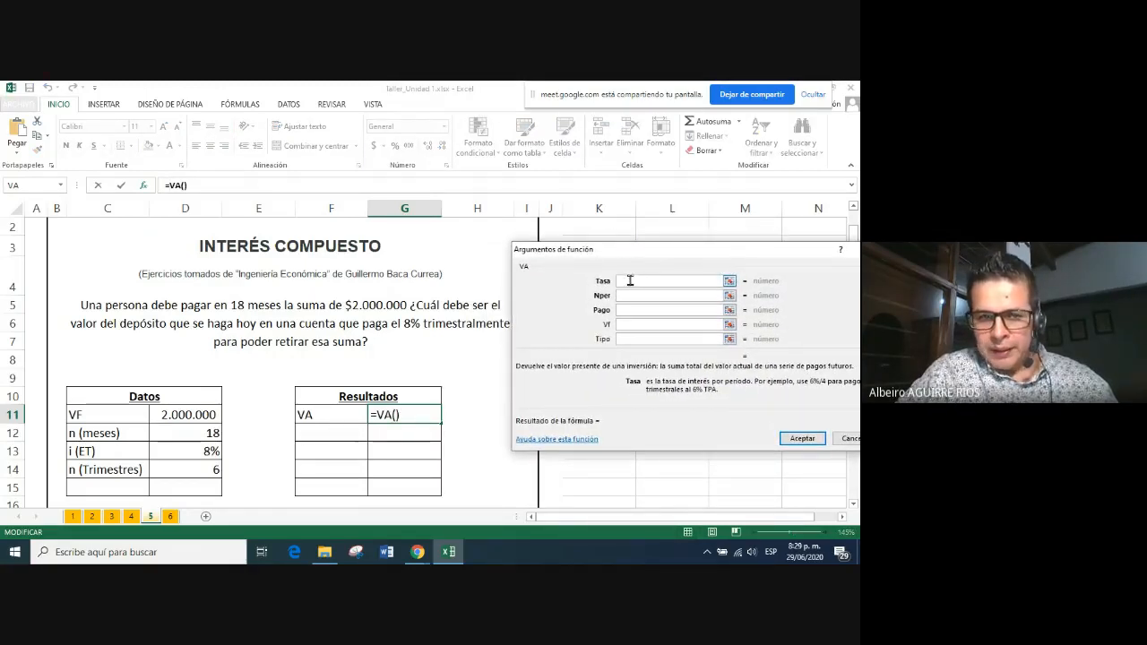
{"action": "left_click", "coordinate": [192, 450]}
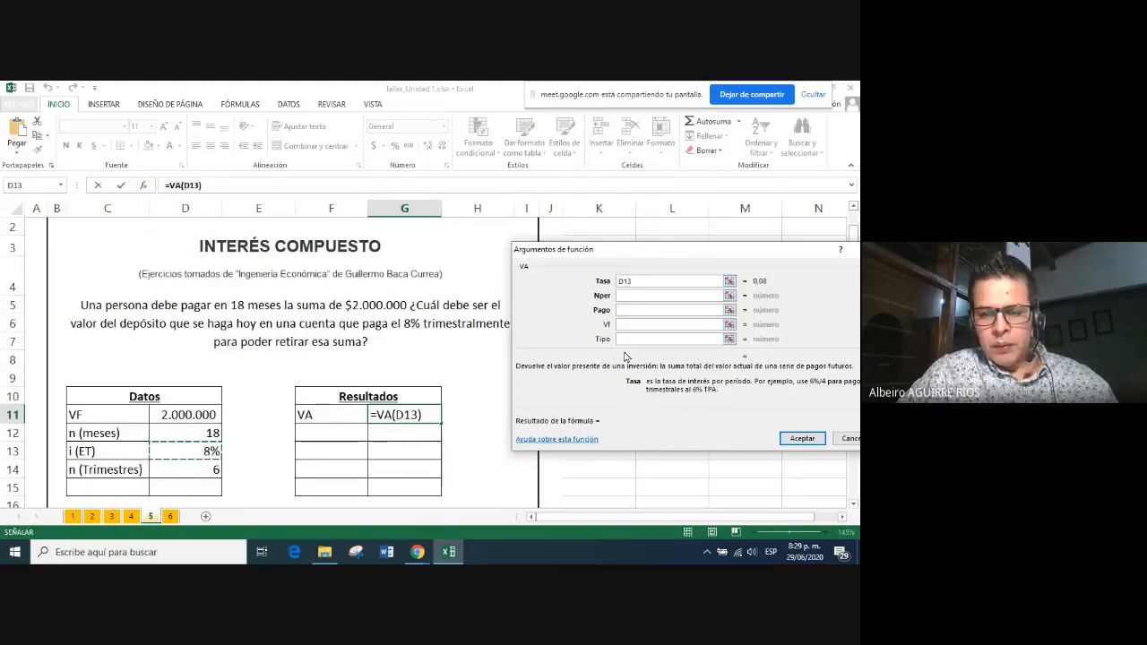
{"action": "left_click", "coordinate": [622, 295]}
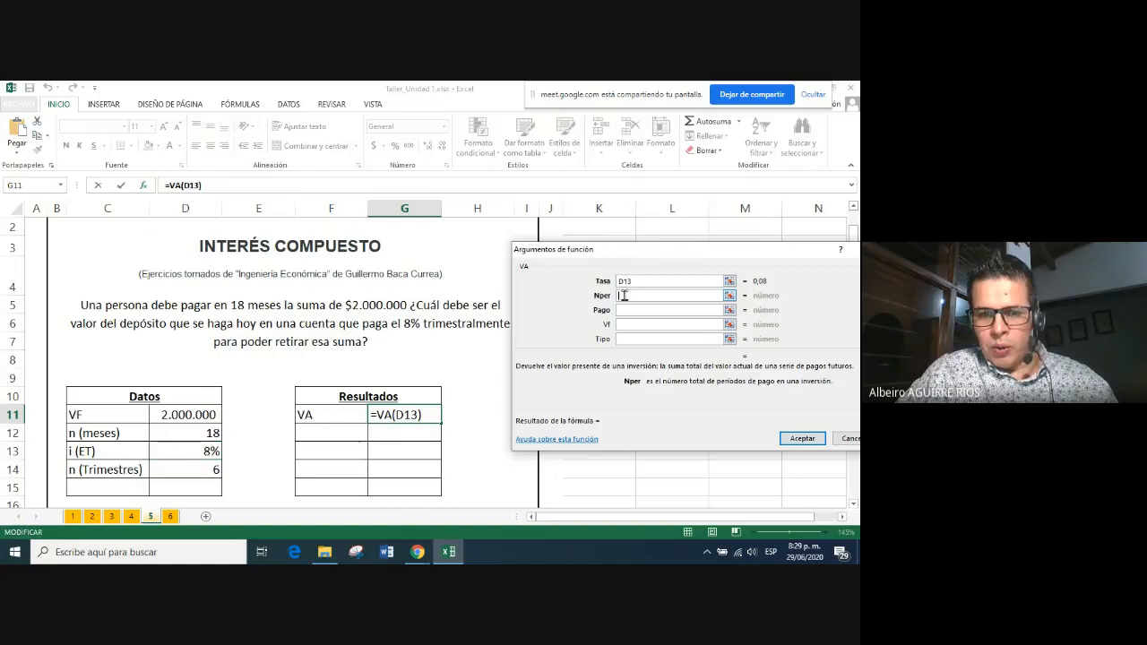
{"action": "left_click", "coordinate": [170, 467]}
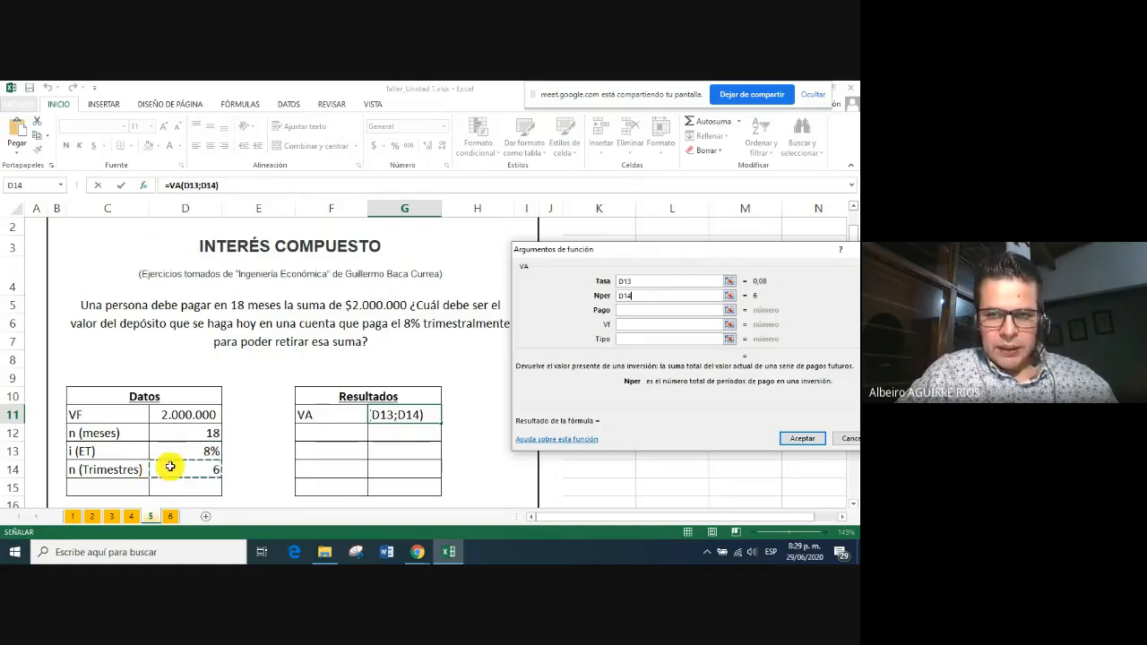
{"action": "left_click", "coordinate": [625, 325]}
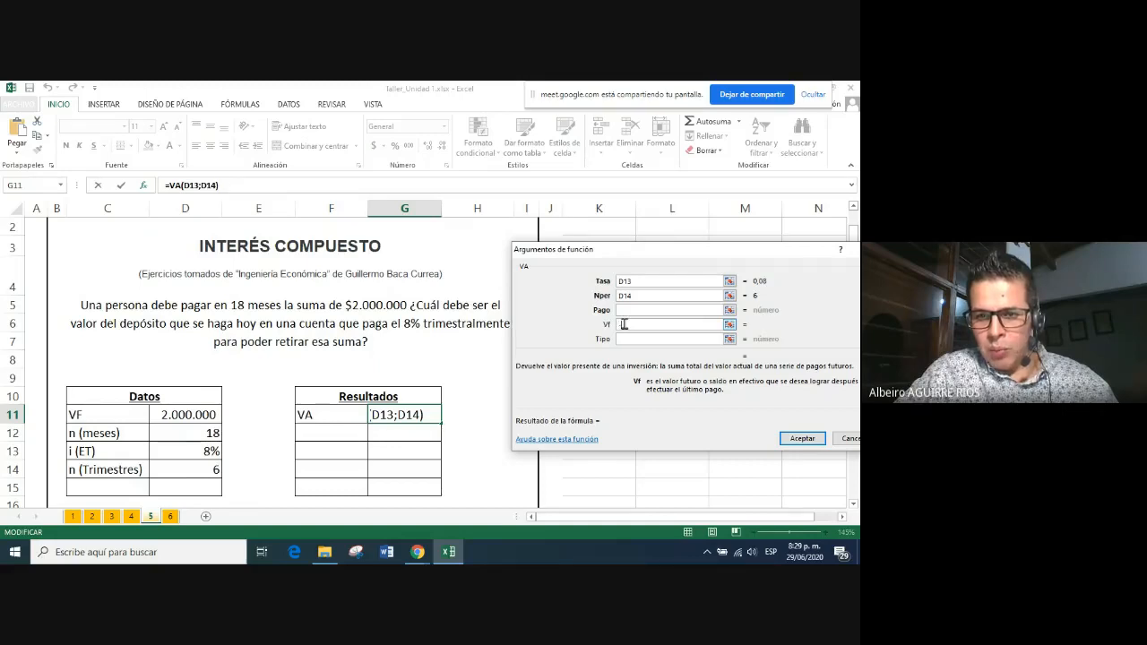
{"action": "type", "text": "-"}
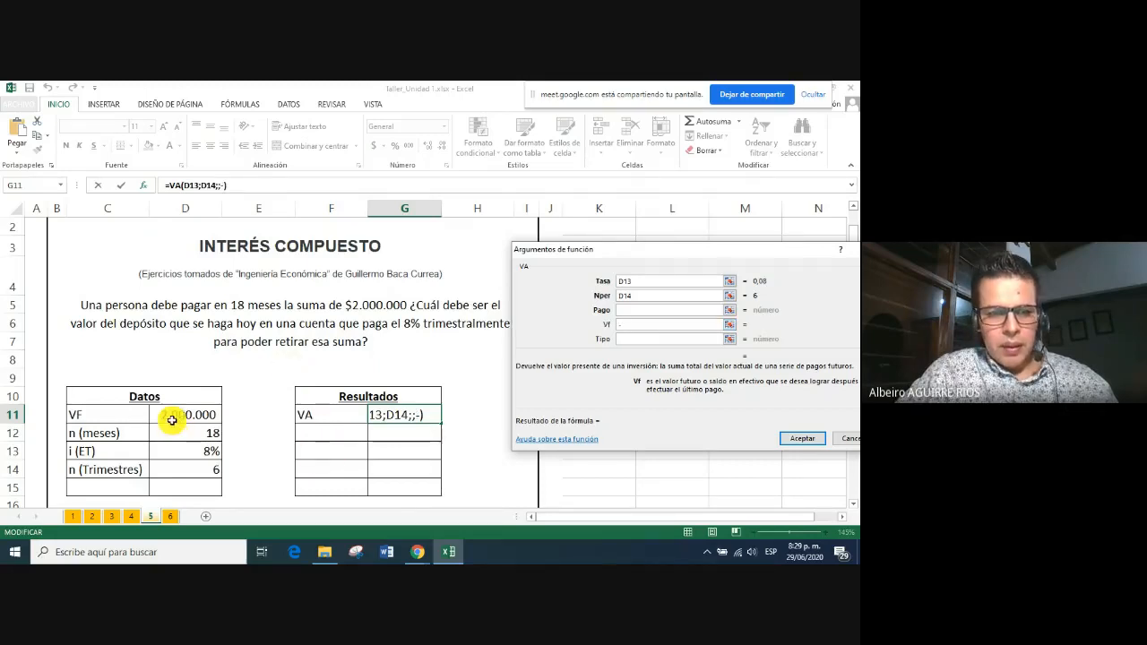
{"action": "left_click", "coordinate": [171, 420]}
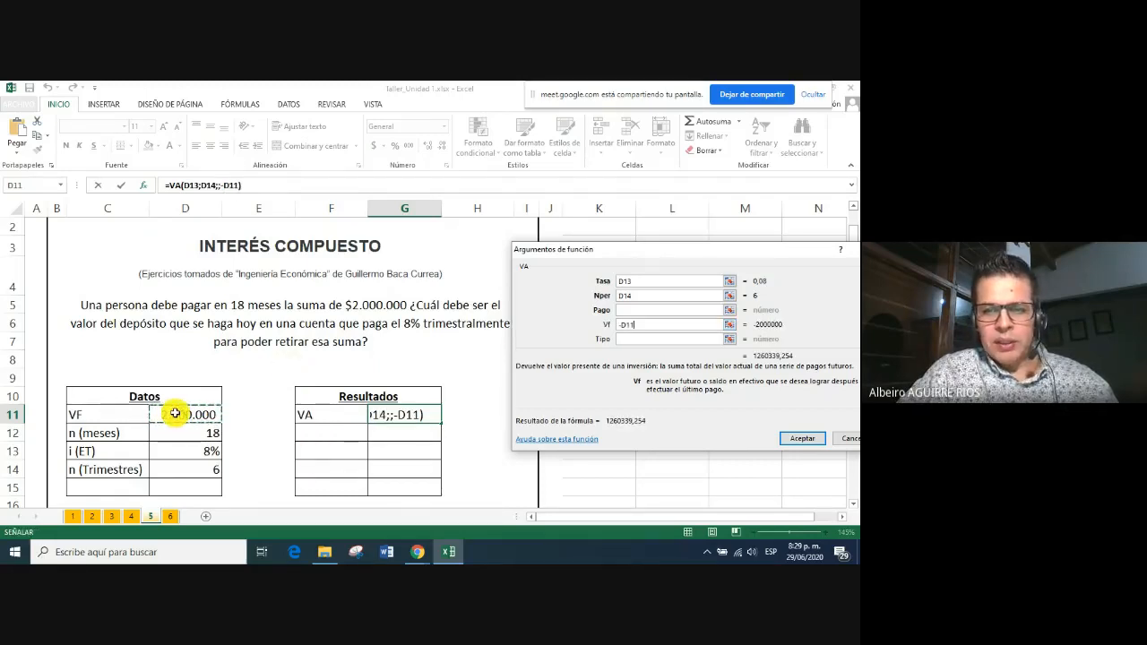
{"action": "left_click", "coordinate": [796, 438]}
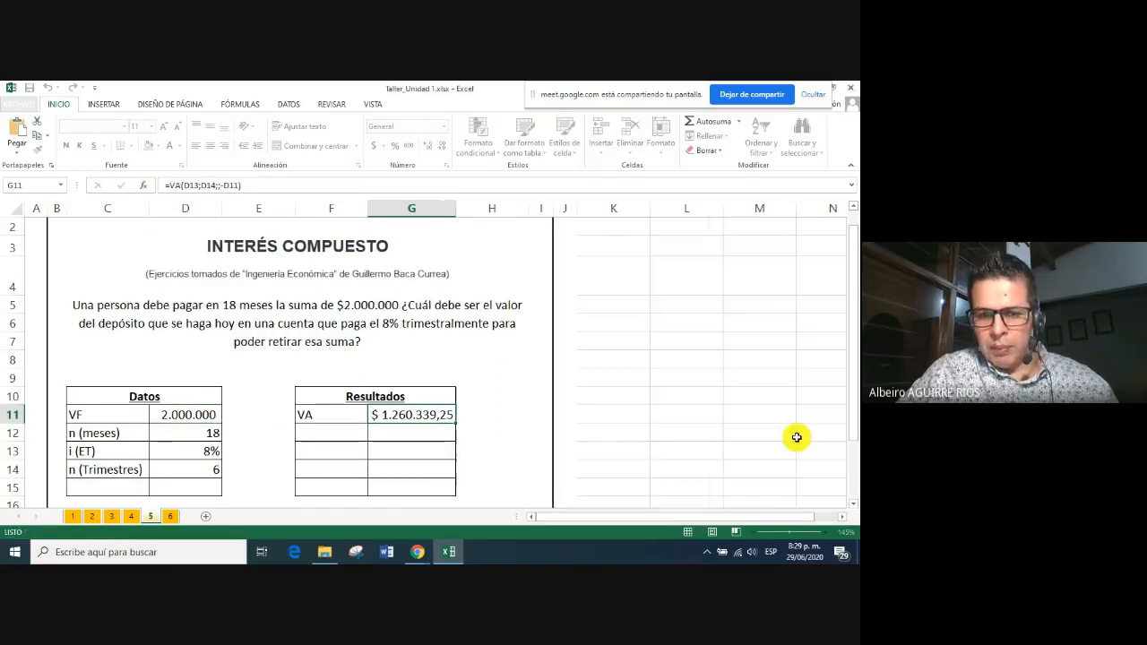
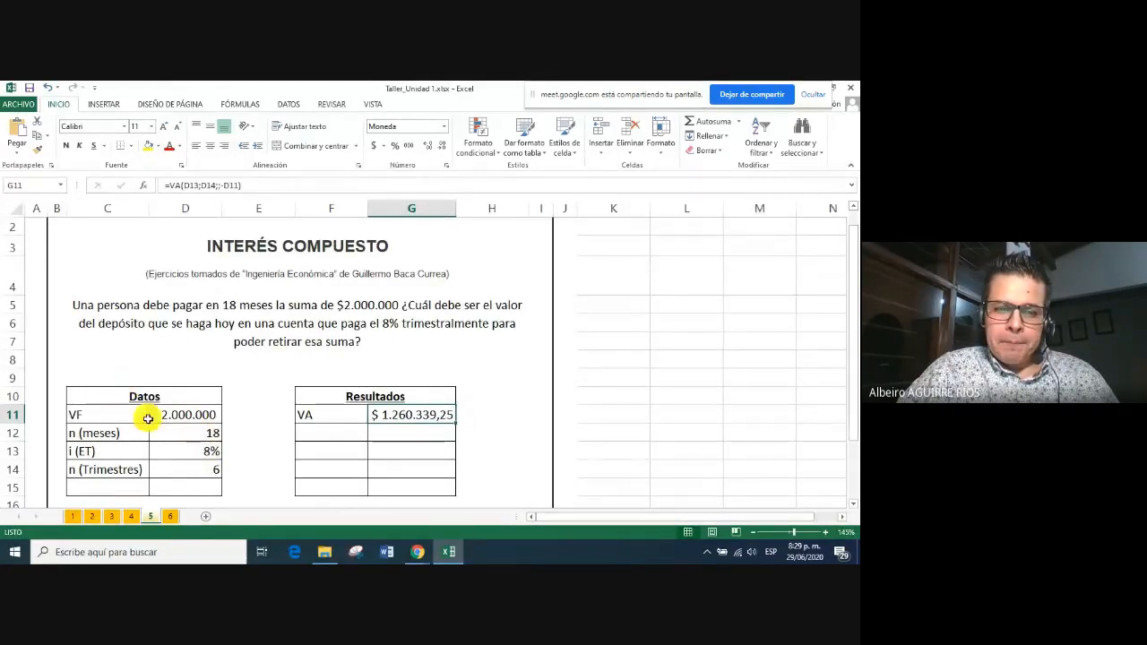
On sheet 6, enter VA in C11 and 800000 in D11, formatting the amount with thousands separators
{"action": "left_click", "coordinate": [171, 517]}
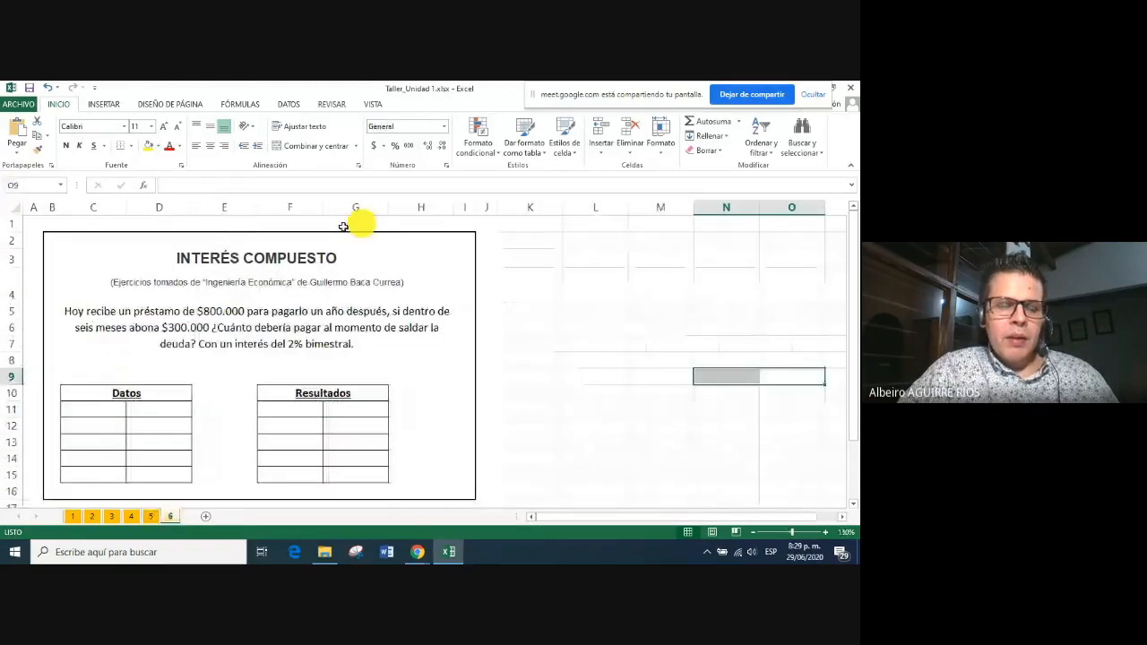
{"action": "left_click", "coordinate": [663, 380]}
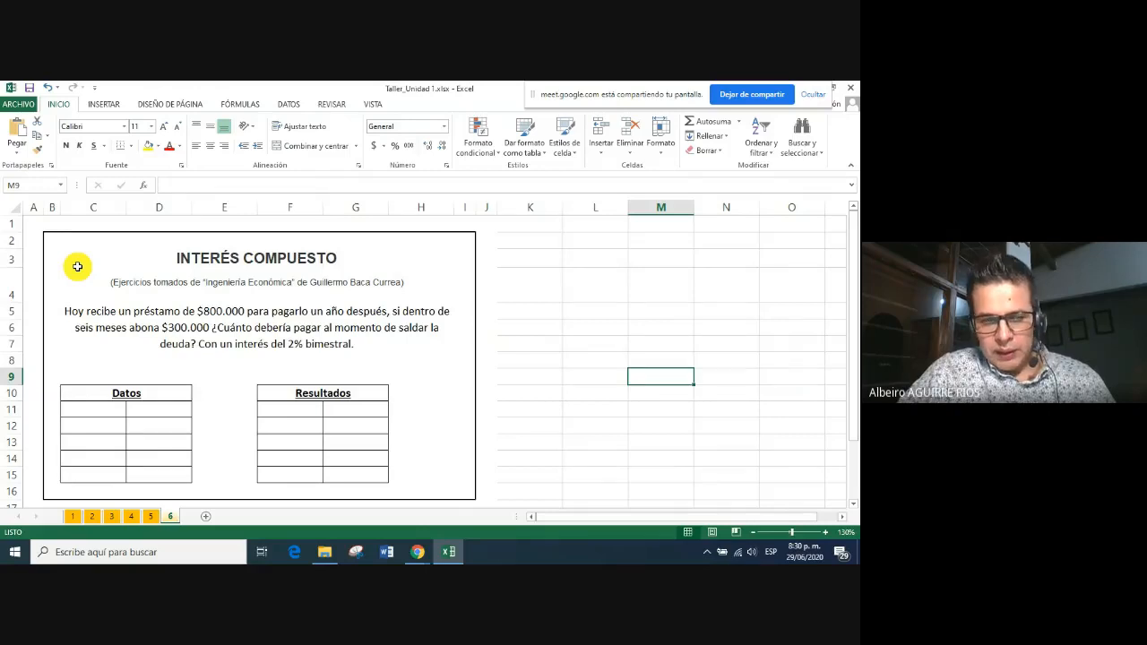
{"action": "left_click", "coordinate": [95, 410]}
{"action": "type", "text": "VA"}
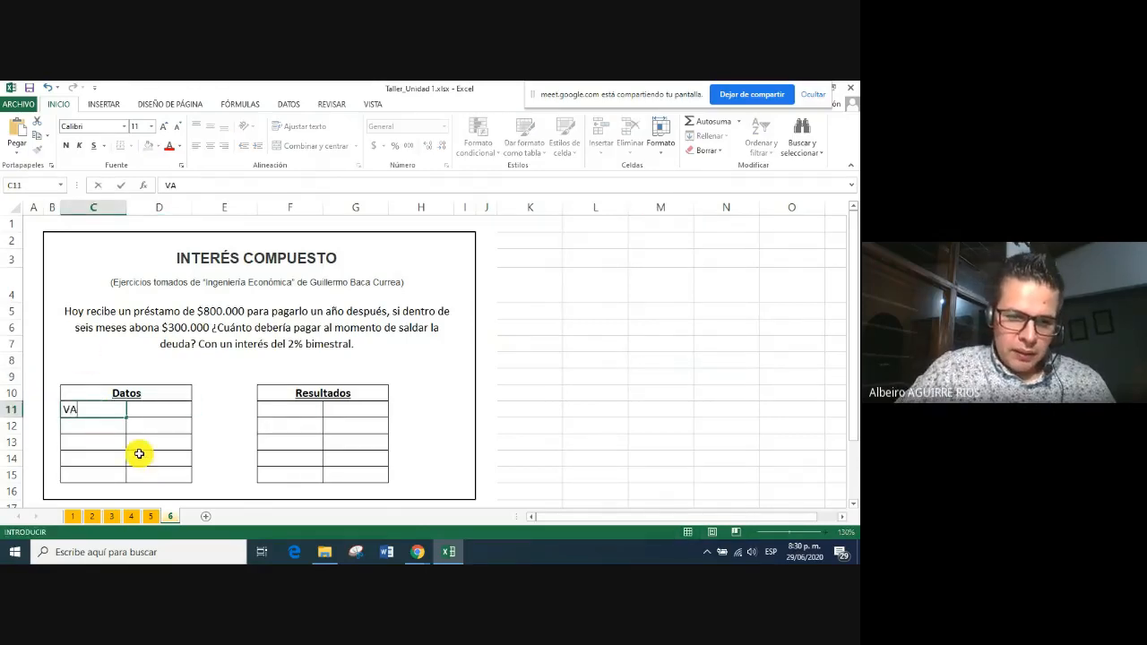
{"action": "key", "text": "Tab"}
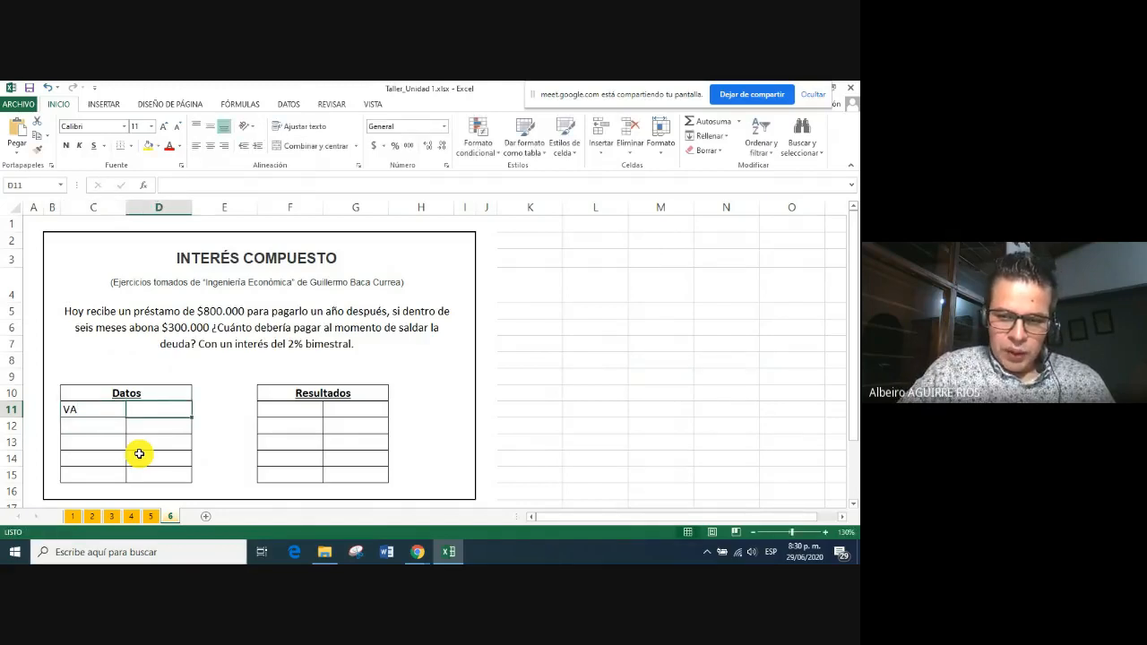
{"action": "type", "text": "800000"}
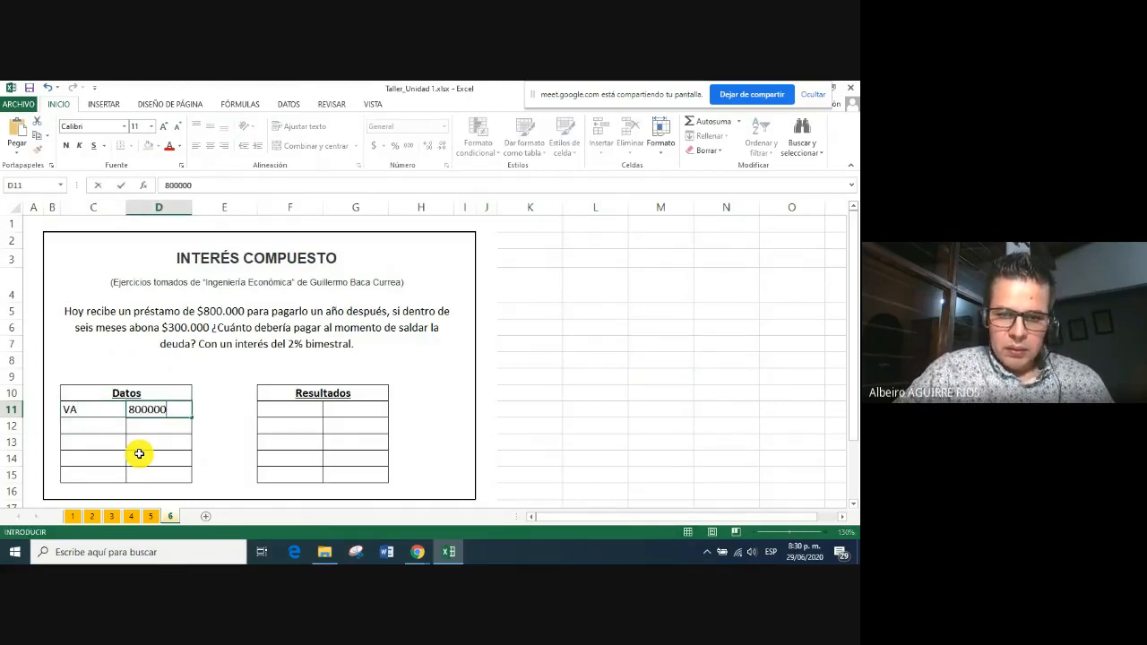
{"action": "key", "text": "Return"}
{"action": "key", "text": "Up"}
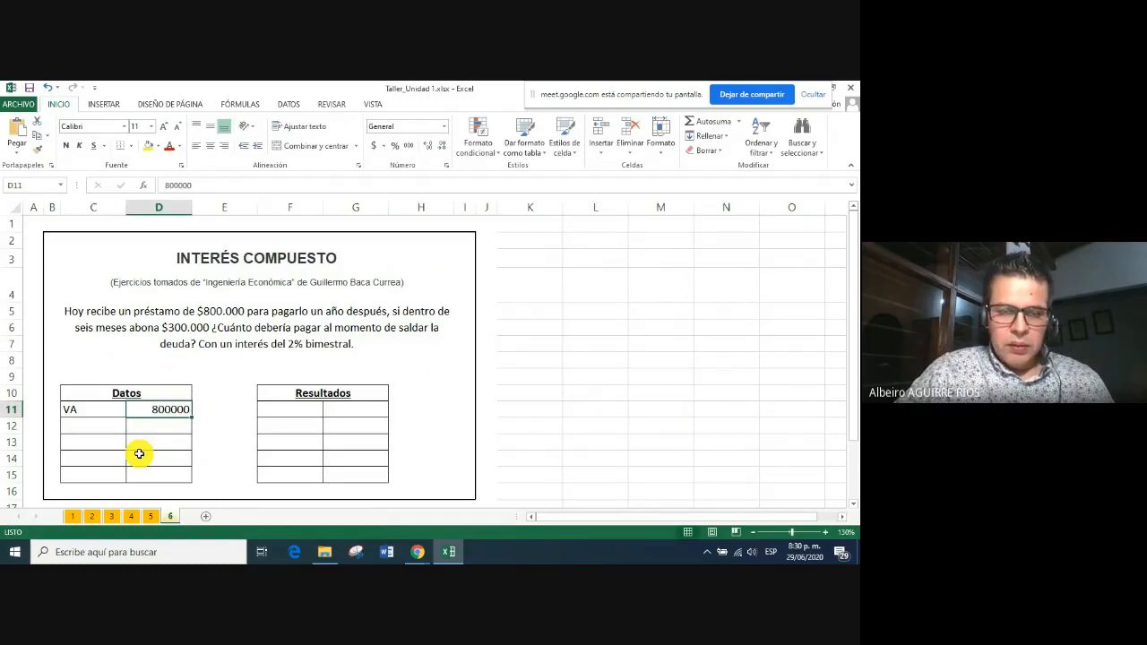
{"action": "left_click", "coordinate": [408, 145]}
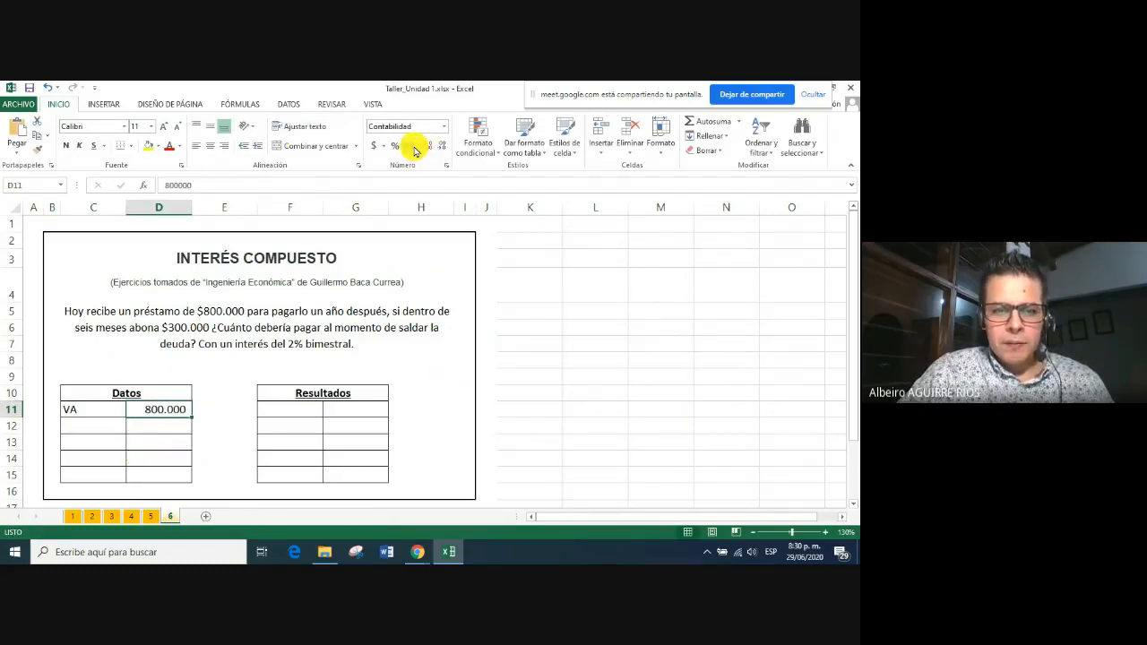
Enter the label Abono n=6 in C12 and move it down to C13
{"action": "left_click", "coordinate": [114, 425]}
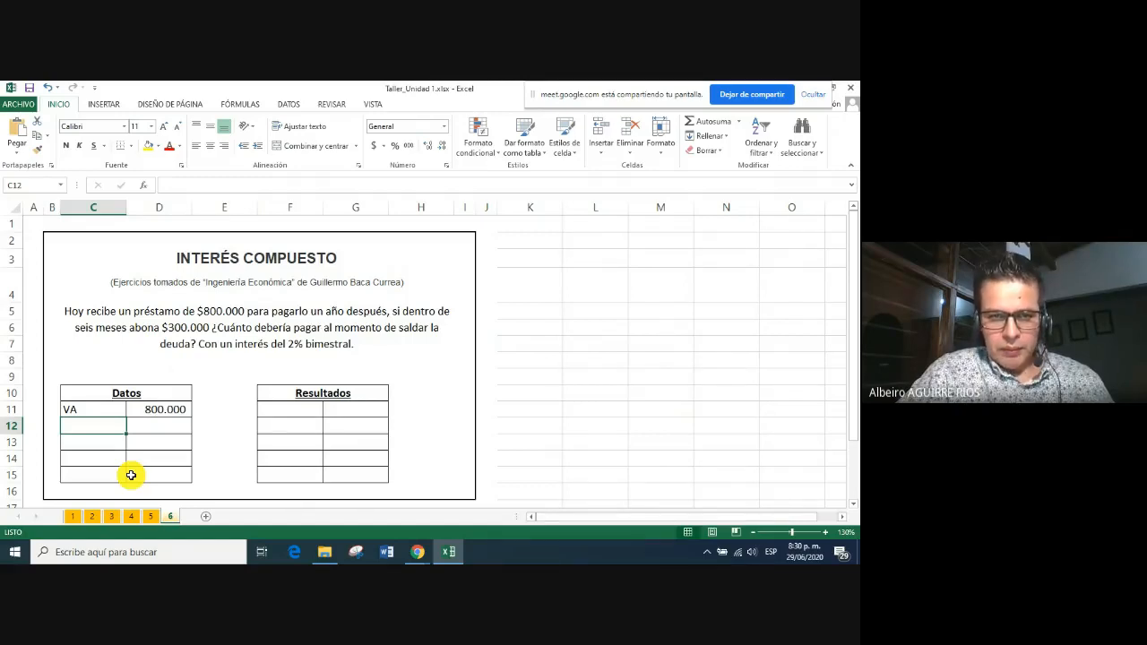
{"action": "left_click", "coordinate": [287, 410]}
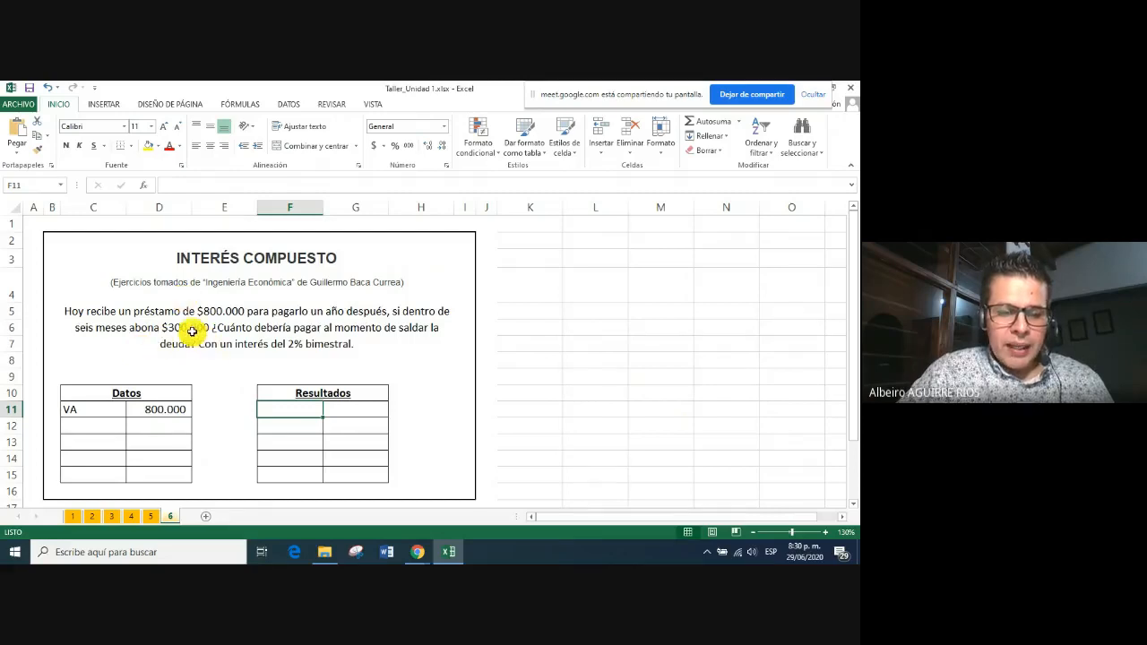
{"action": "left_click", "coordinate": [105, 427]}
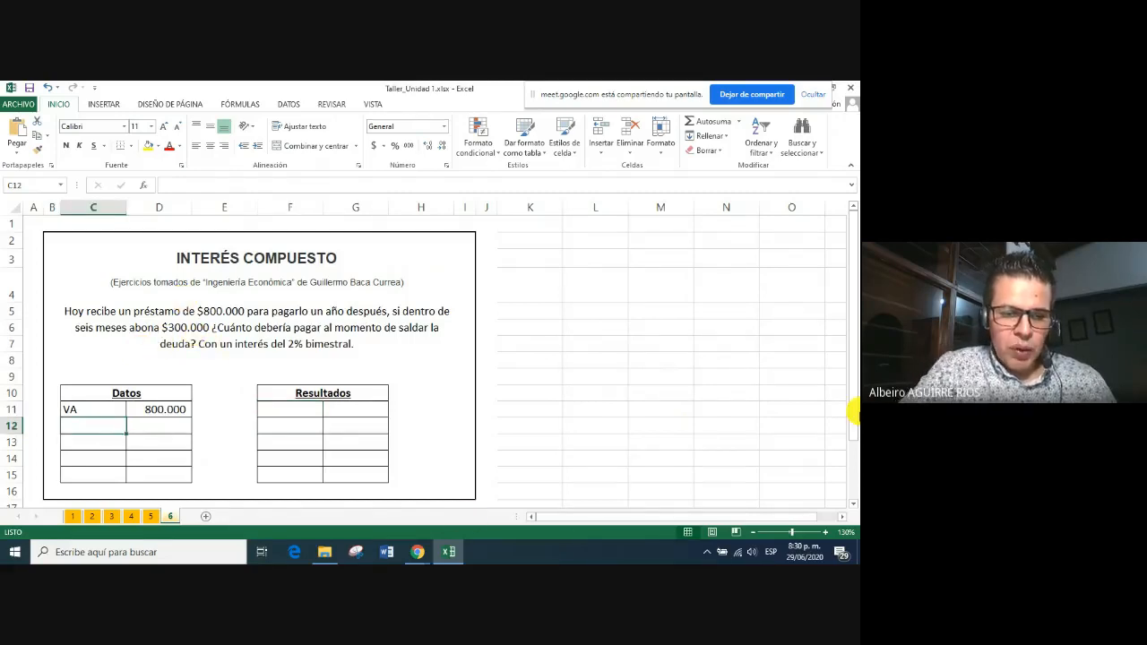
{"action": "type", "text": "Abono n=6"}
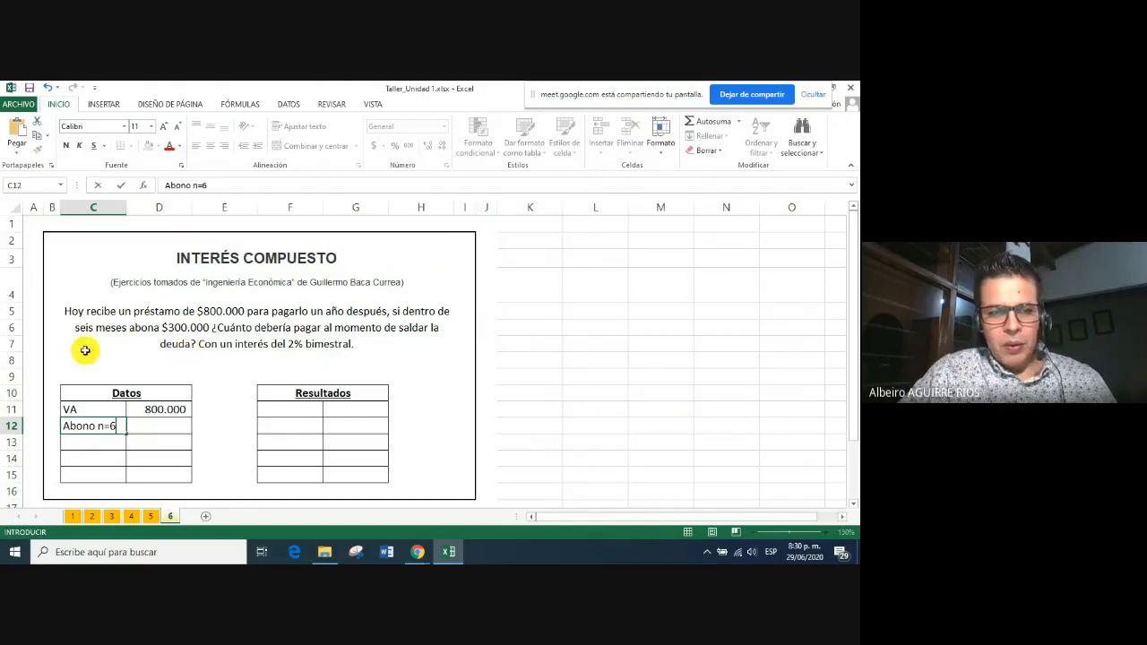
{"action": "left_click", "coordinate": [99, 459]}
{"action": "left_click", "coordinate": [104, 430]}
{"action": "mouse_move", "coordinate": [104, 435]}
{"action": "left_mouse_down"}
{"action": "mouse_move", "coordinate": [102, 453]}
{"action": "mouse_move", "coordinate": [98, 439]}
{"action": "left_mouse_up"}
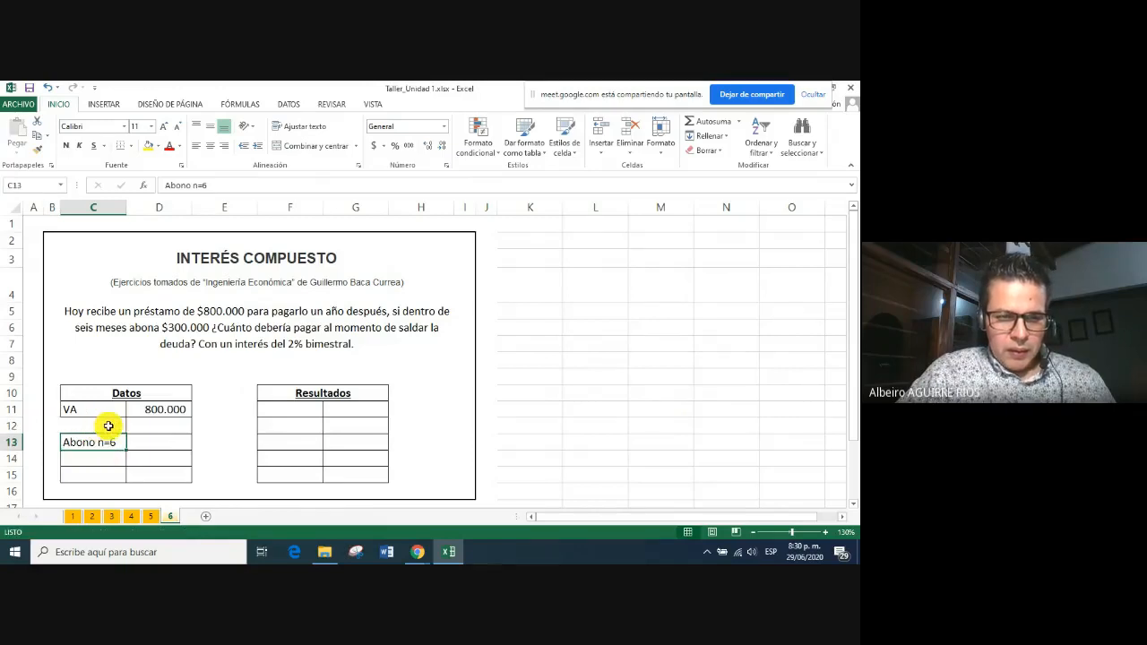
Reapply all borders to the emptied cell C12 in the Datos table
{"action": "left_click", "coordinate": [109, 426]}
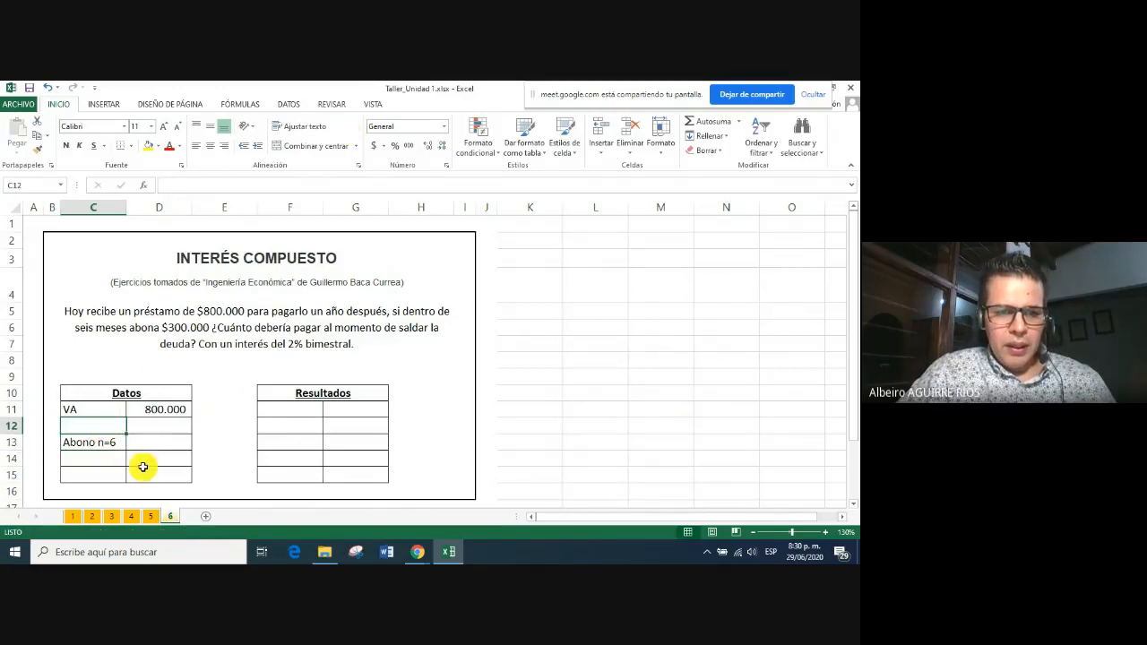
{"action": "left_click", "coordinate": [130, 145]}
{"action": "left_click", "coordinate": [139, 255]}
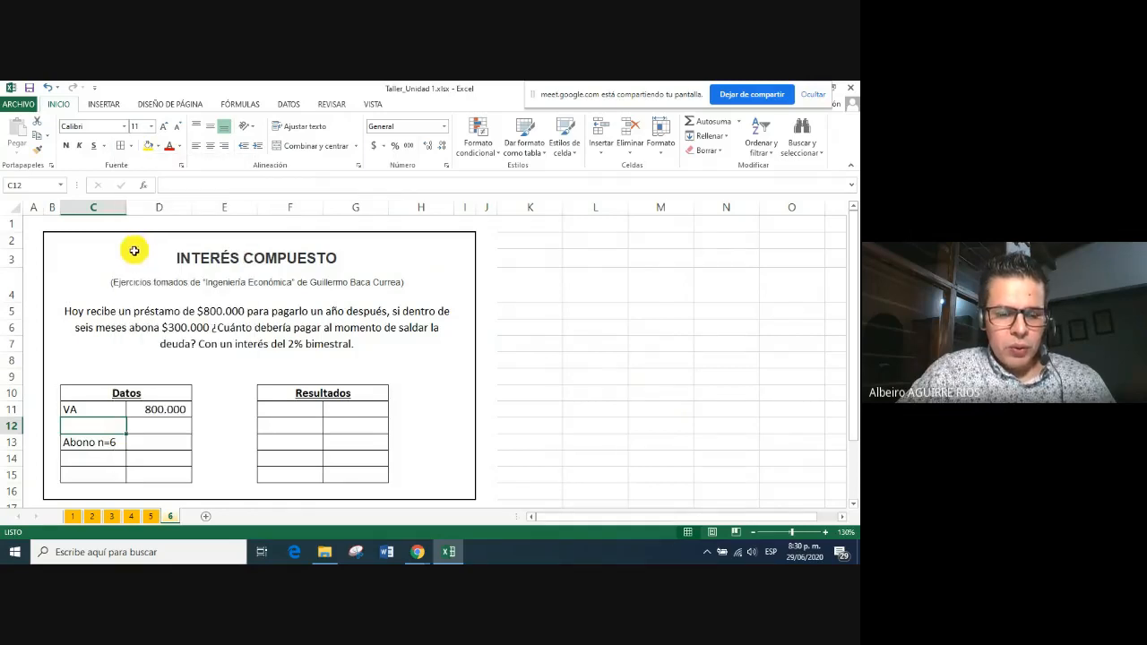
Enter the label n (meses) in C12 and the value 12 in D12
{"action": "type", "text": "n (meses"}
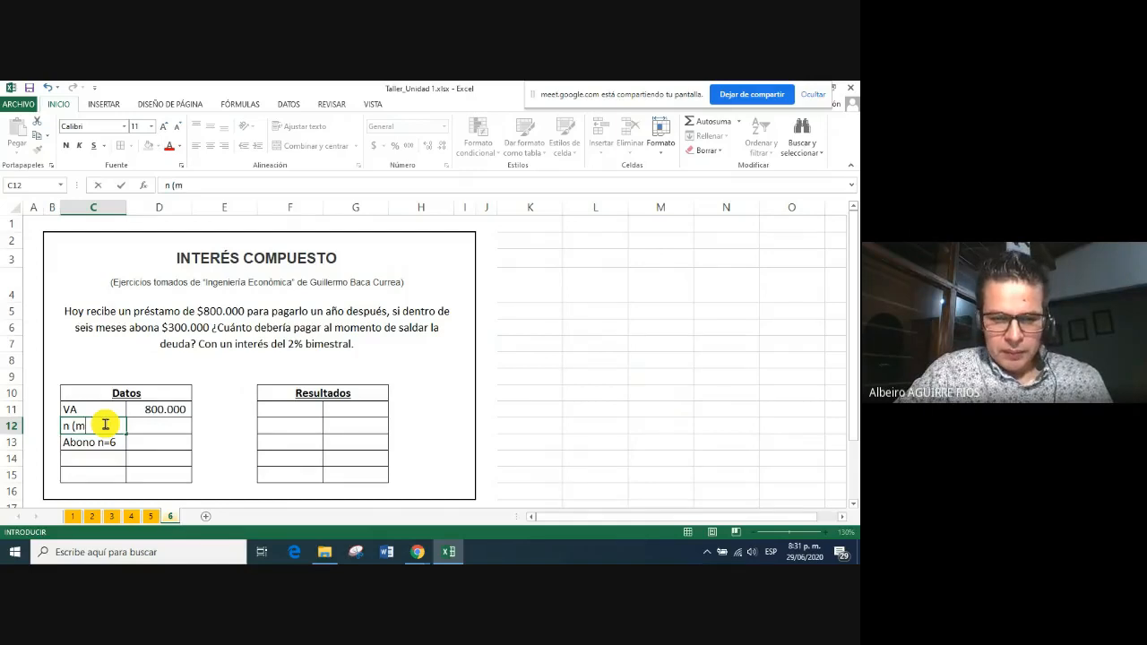
{"action": "left_click", "coordinate": [152, 426]}
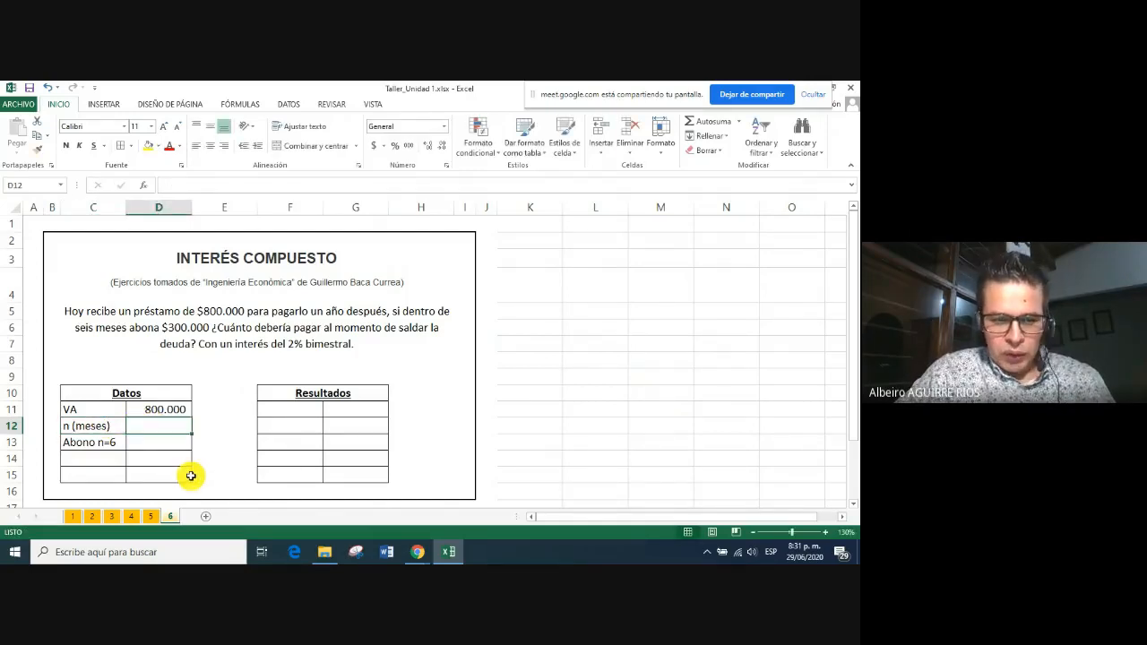
{"action": "type", "text": "12"}
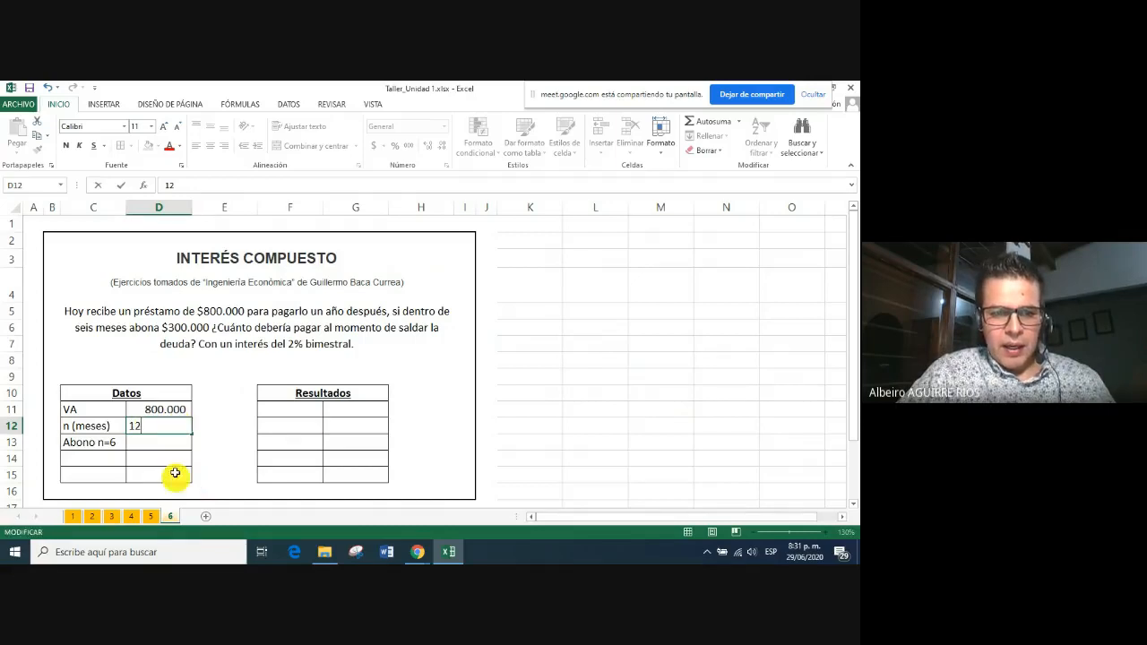
{"action": "left_click", "coordinate": [169, 458]}
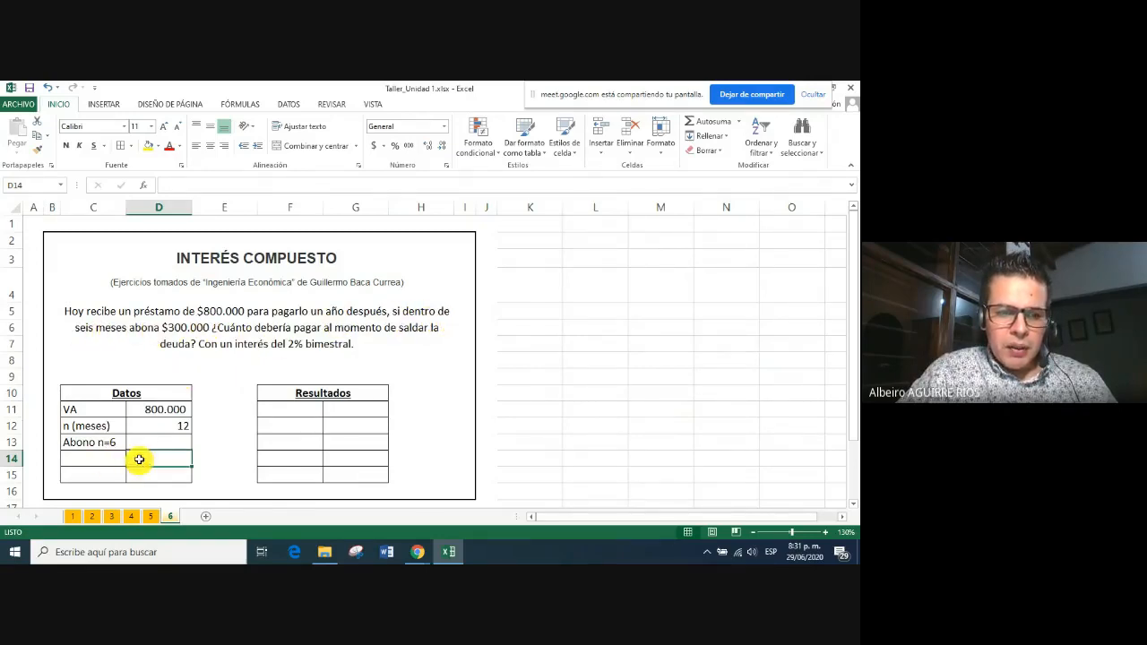
Enter the payment of 300000 in D13 beside the Abono label and format it with thousands separators
{"action": "left_click", "coordinate": [102, 427]}
{"action": "left_click", "coordinate": [105, 442]}
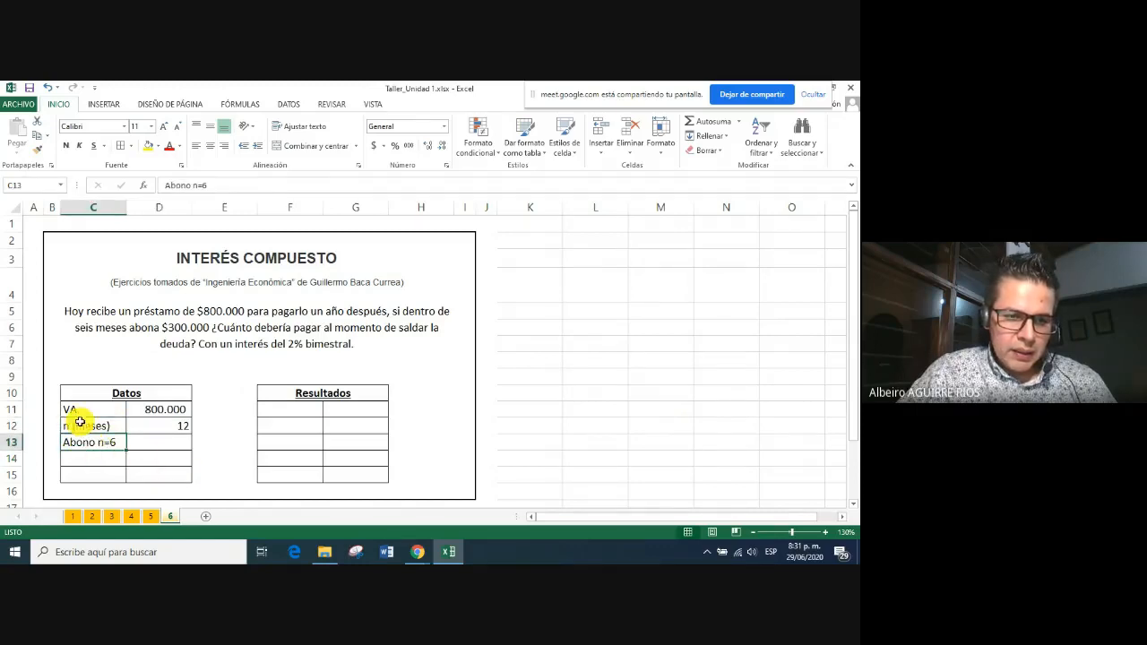
{"action": "left_click", "coordinate": [160, 442]}
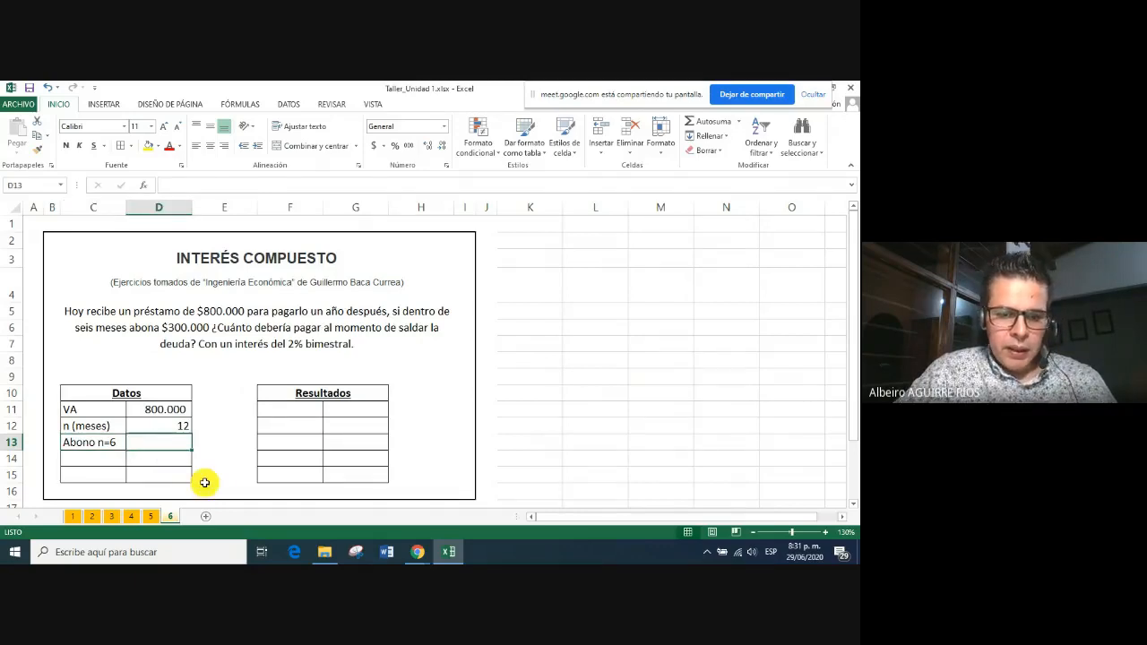
{"action": "type", "text": "300000"}
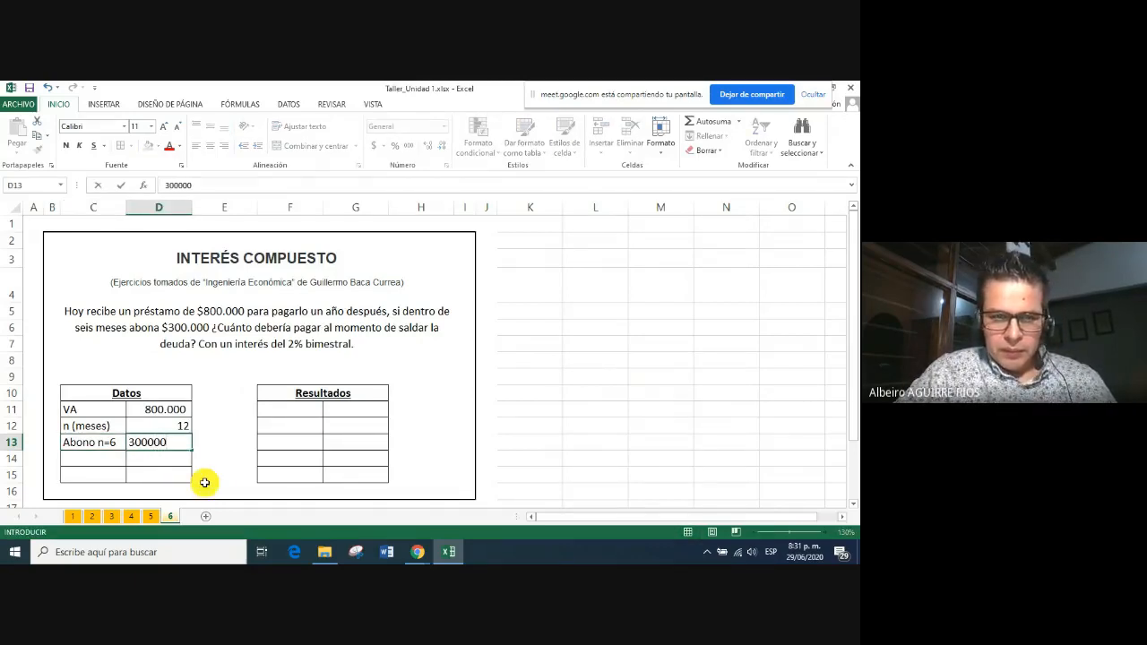
{"action": "key", "text": "Return"}
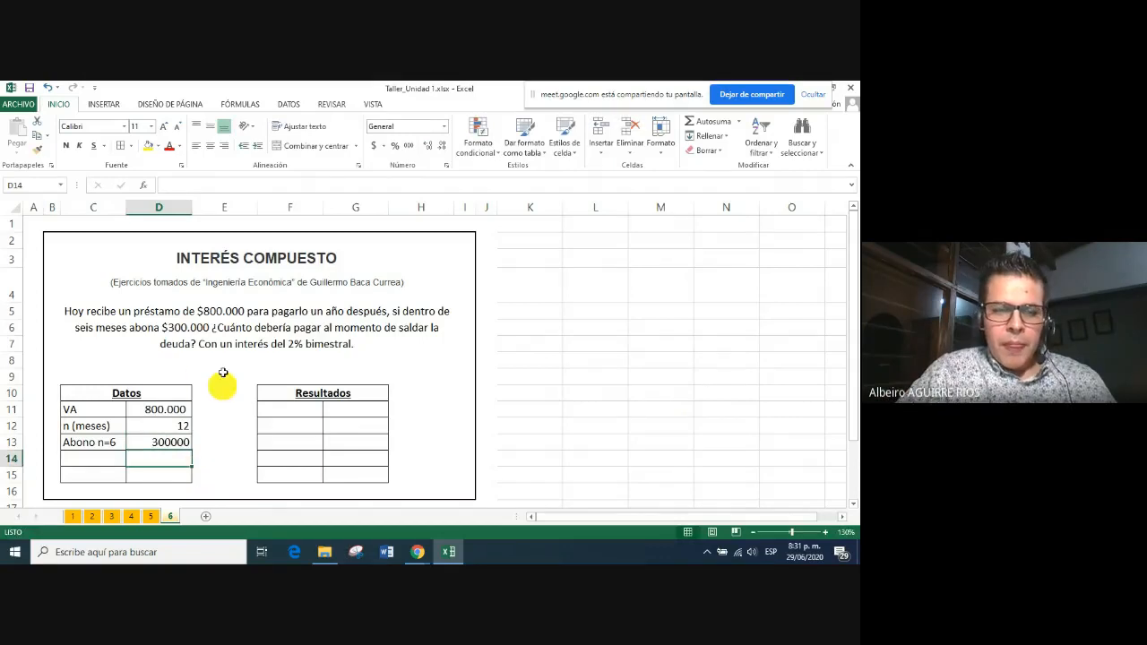
{"action": "left_click", "coordinate": [151, 442]}
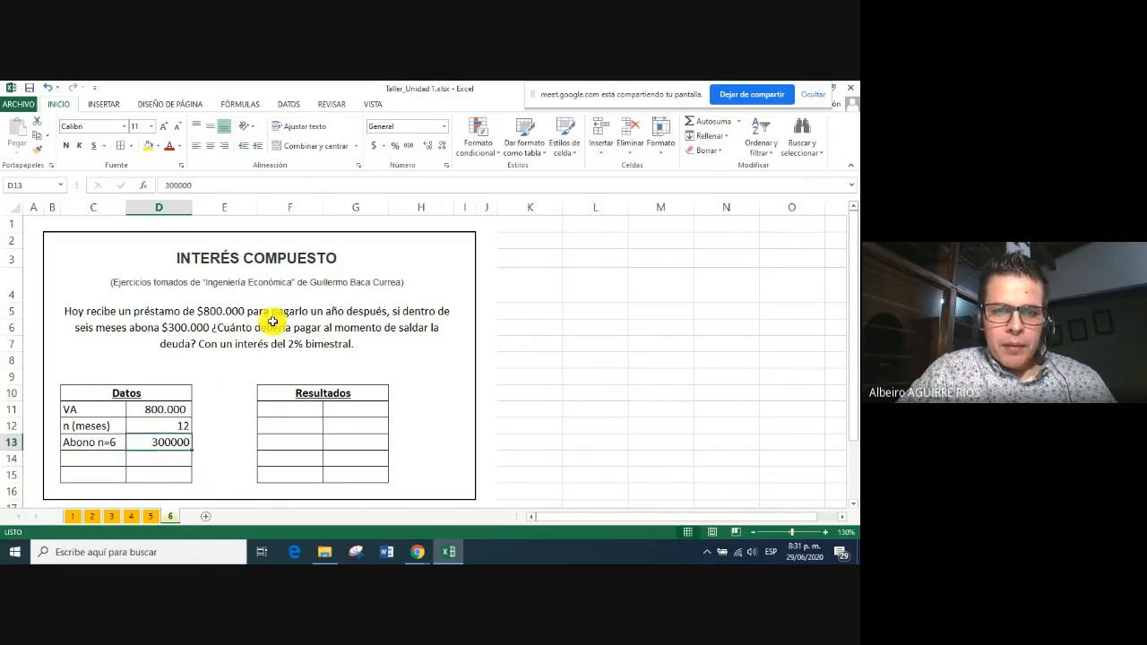
{"action": "left_click", "coordinate": [409, 145]}
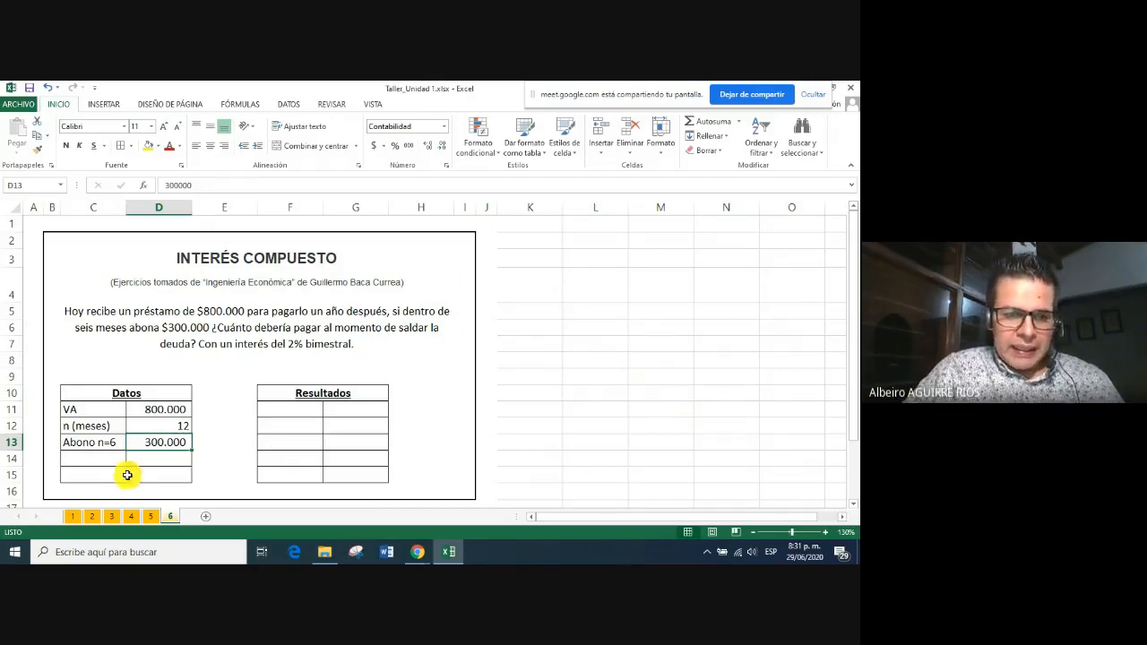
Enter the label i (EB) in C14 and the bimonthly rate of 2% in D14
{"action": "left_click", "coordinate": [92, 462]}
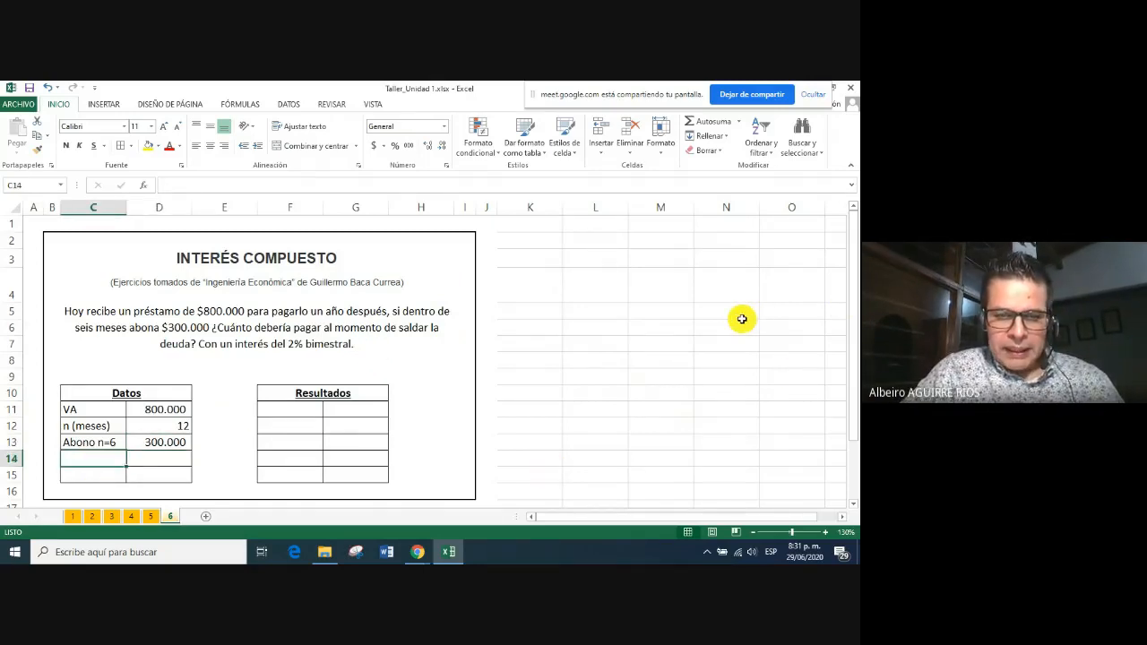
{"action": "type", "text": "i (EB"}
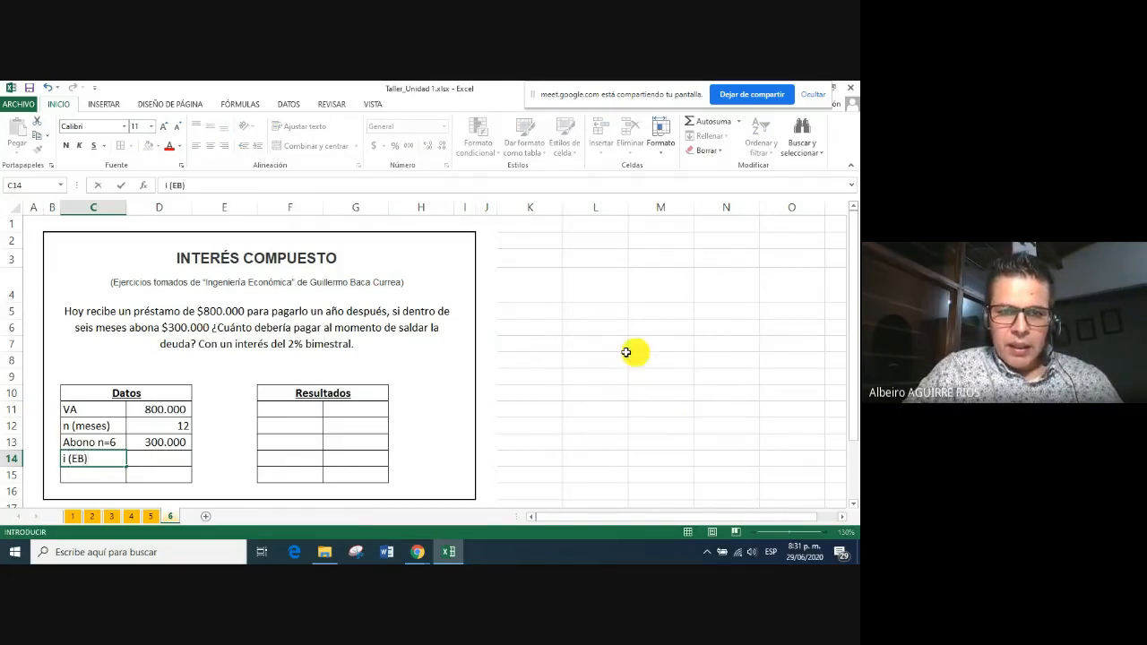
{"action": "left_click", "coordinate": [180, 460]}
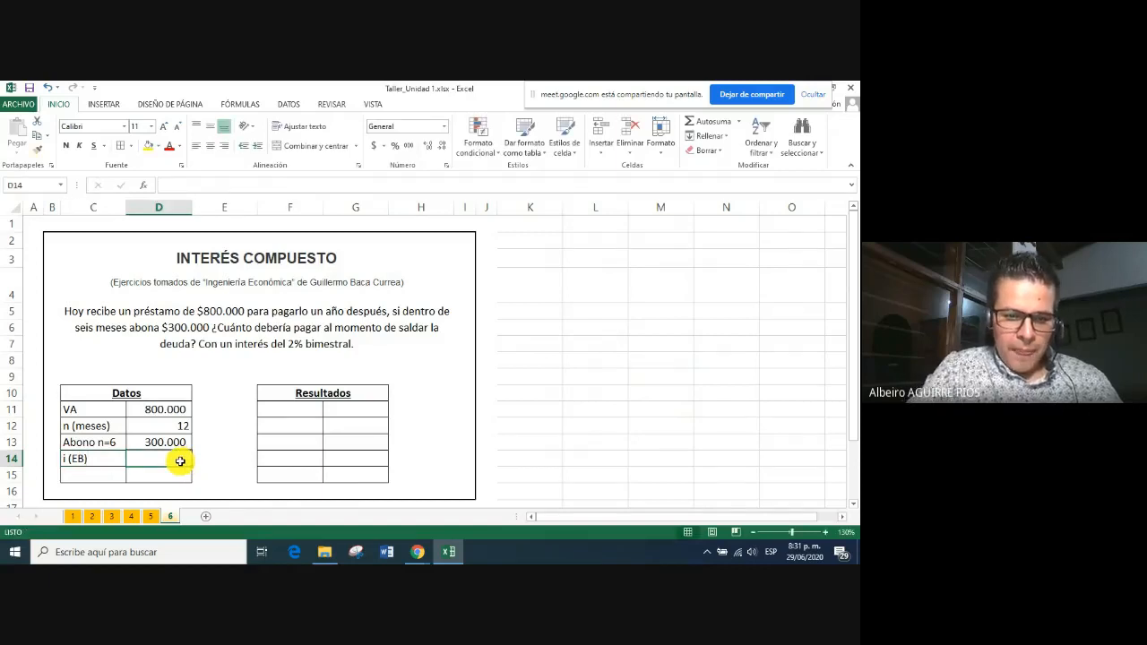
{"action": "type", "text": "2"}
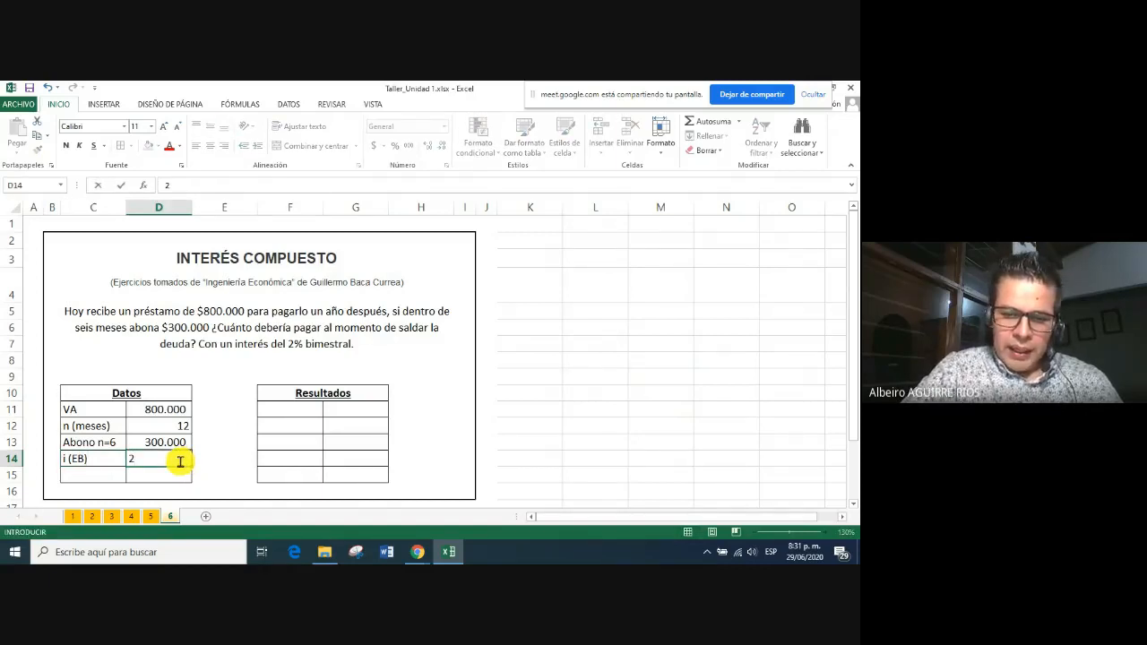
{"action": "key", "text": "Return"}
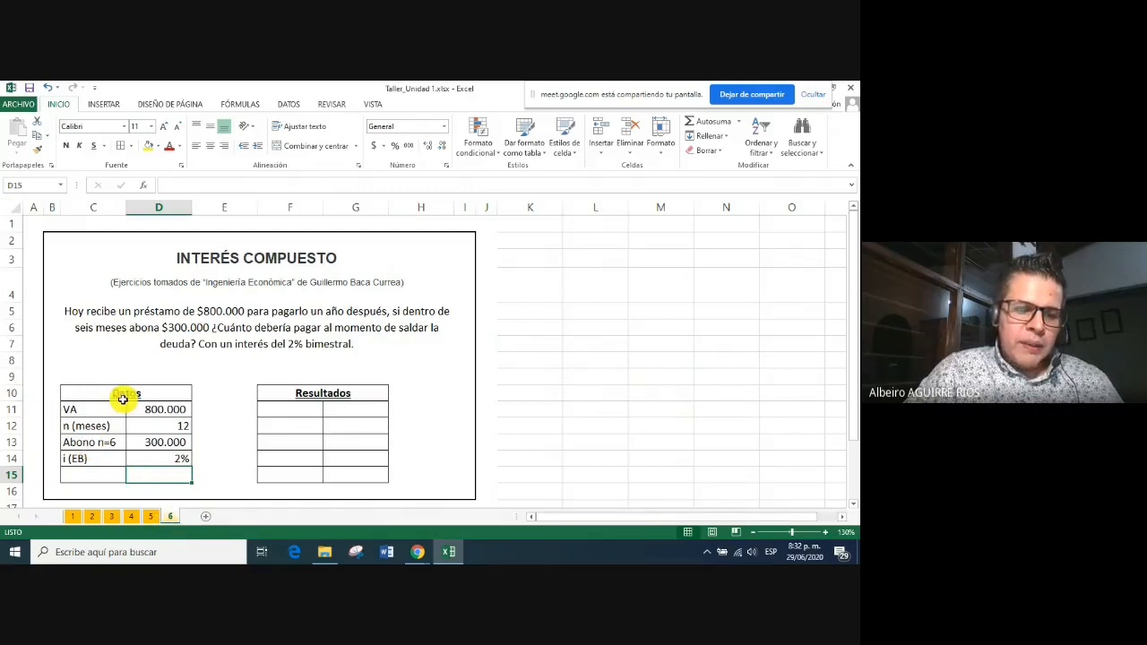
Change the period row to n (Bimestres) with the value 6, and widen column C so the label fits
{"action": "left_click", "coordinate": [101, 426]}
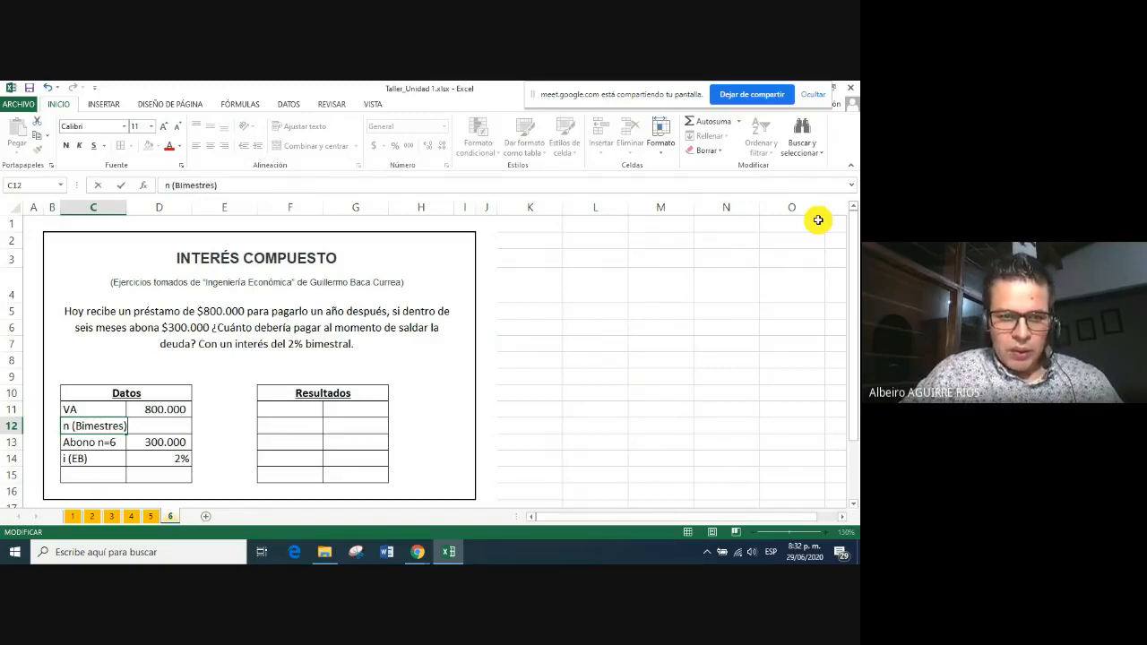
{"action": "key", "text": "Tab"}
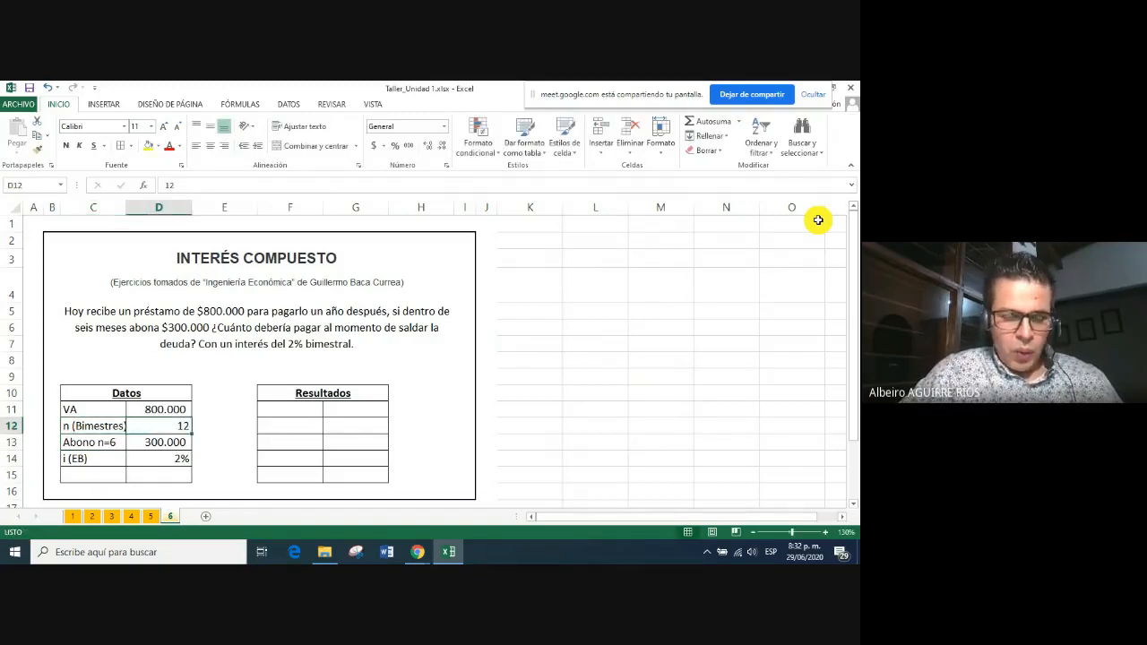
{"action": "type", "text": "6"}
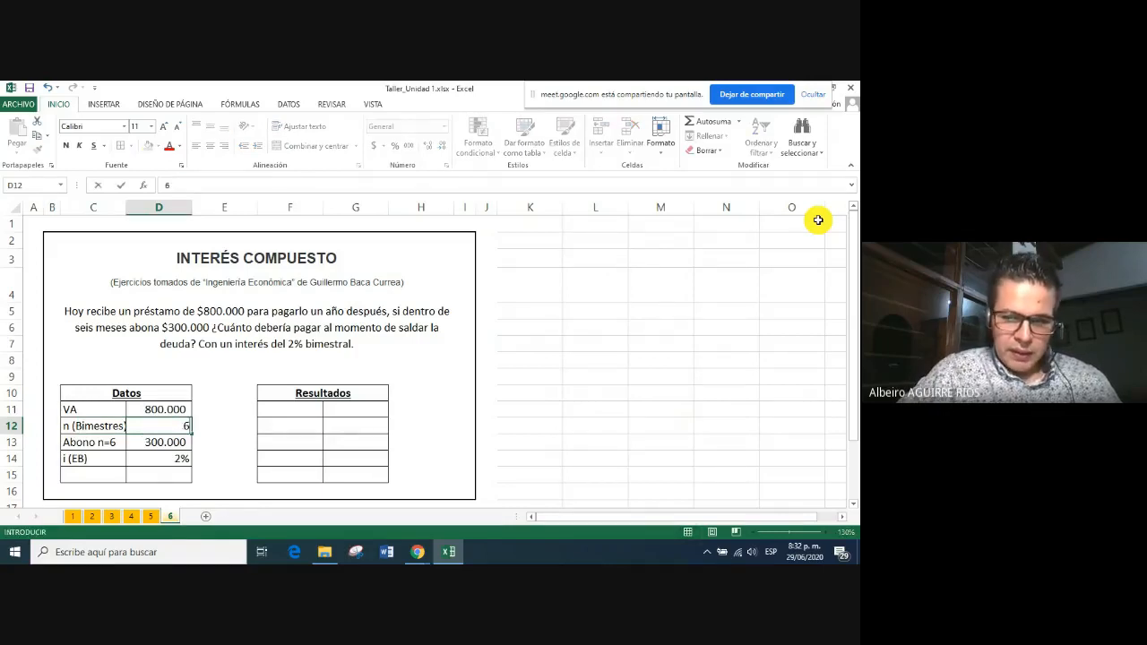
{"action": "key", "text": "Return"}
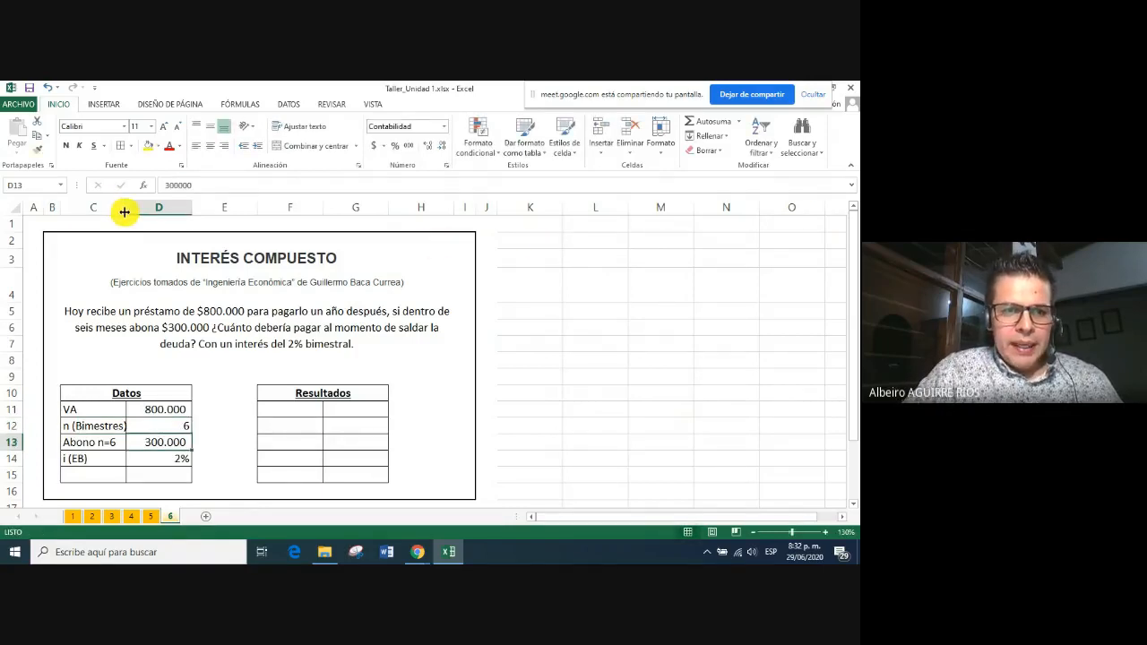
{"action": "left_click_drag", "start_coordinate": [126, 213], "coordinate": [131, 212]}
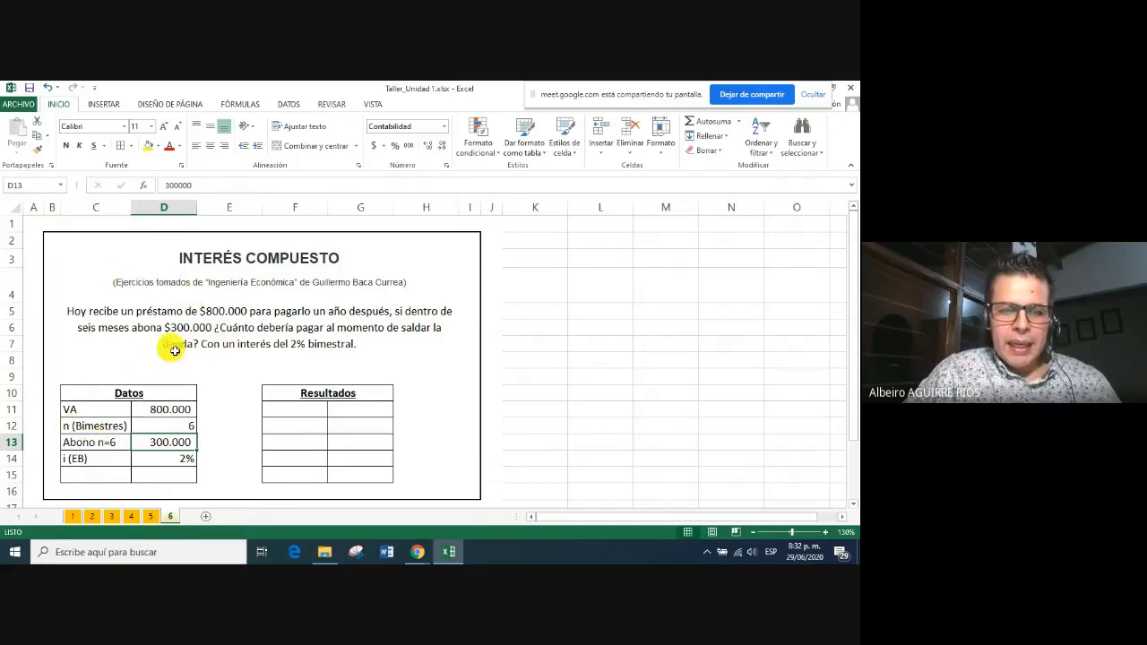
Change the payment label in C13 to Abono n=3
{"action": "double_click", "coordinate": [113, 441]}
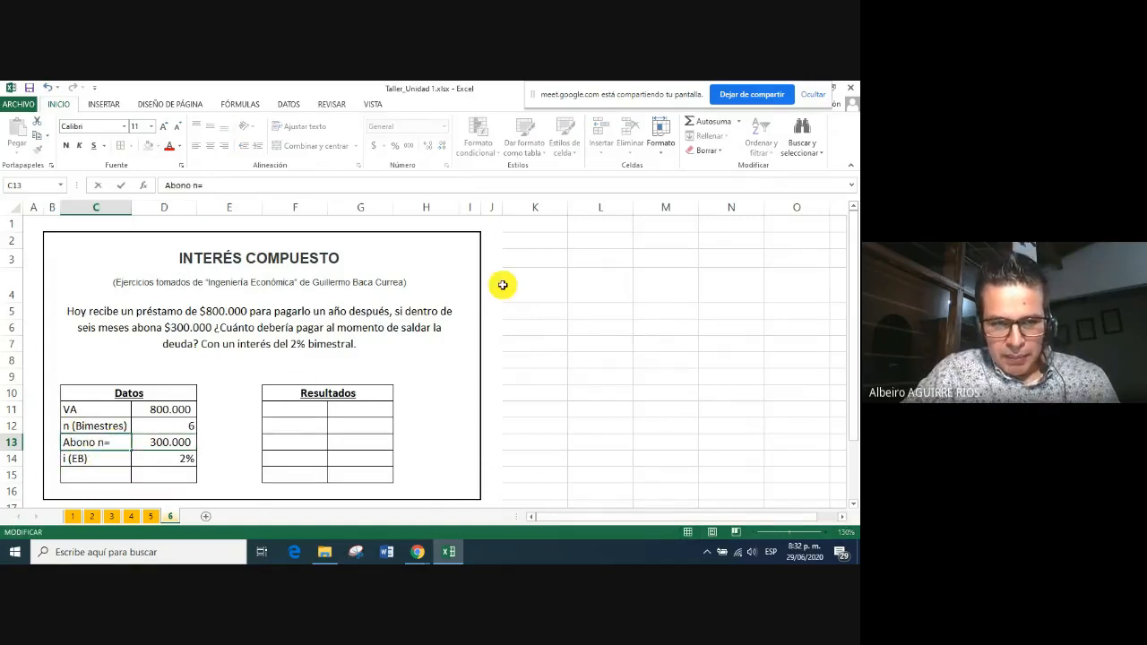
{"action": "key", "text": "Down"}
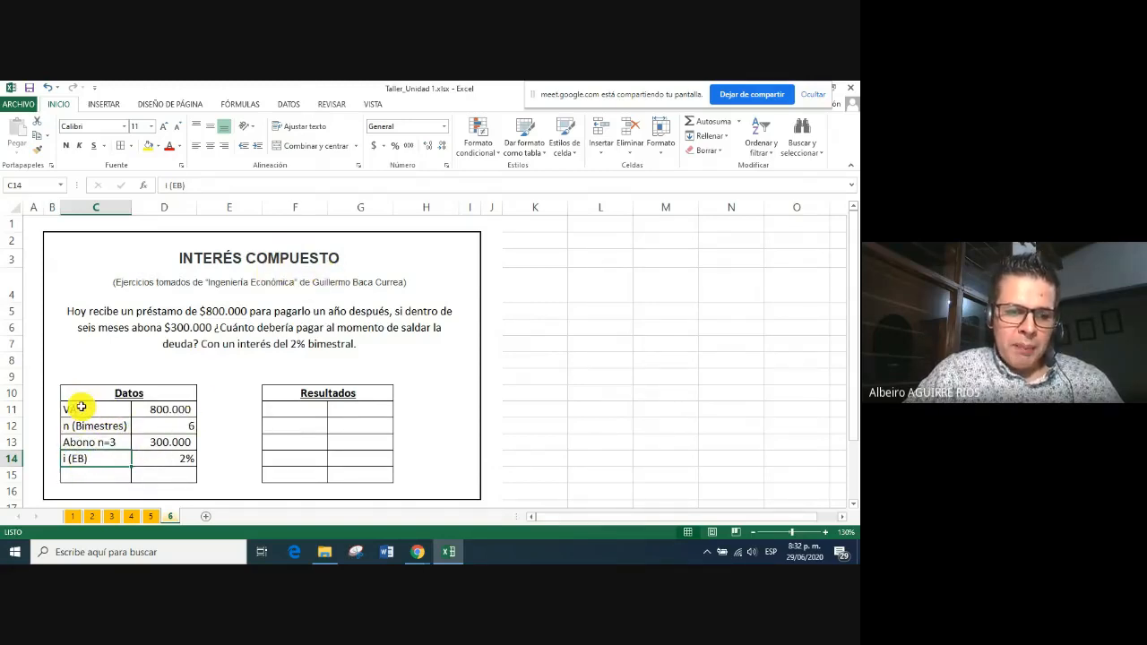
Review the loan amount, number of periods and payment in the Datos table against the empty Resultados table
{"action": "left_click_drag", "start_coordinate": [82, 406], "coordinate": [154, 410]}
{"action": "left_click", "coordinate": [174, 429]}
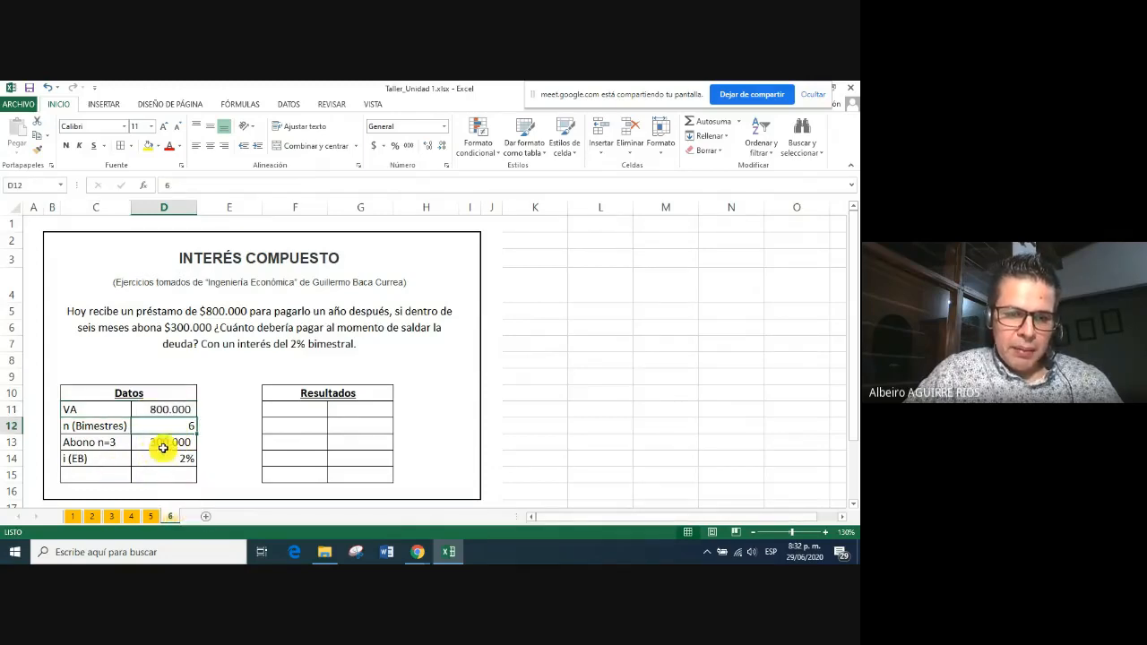
{"action": "left_click", "coordinate": [163, 445]}
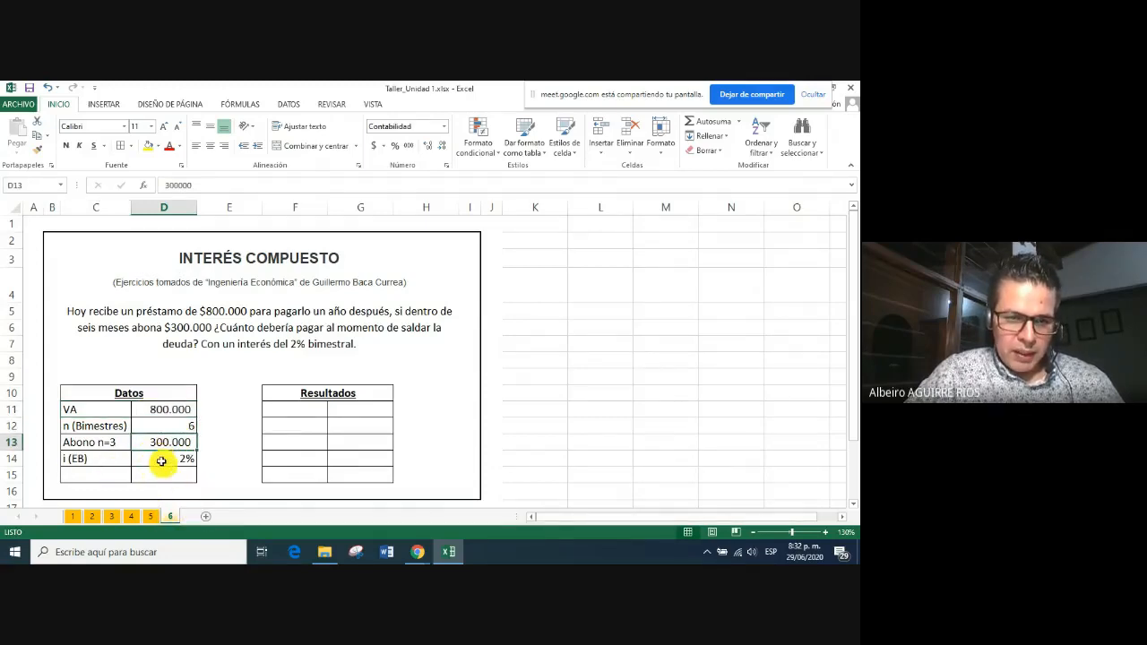
{"action": "left_click", "coordinate": [298, 404]}
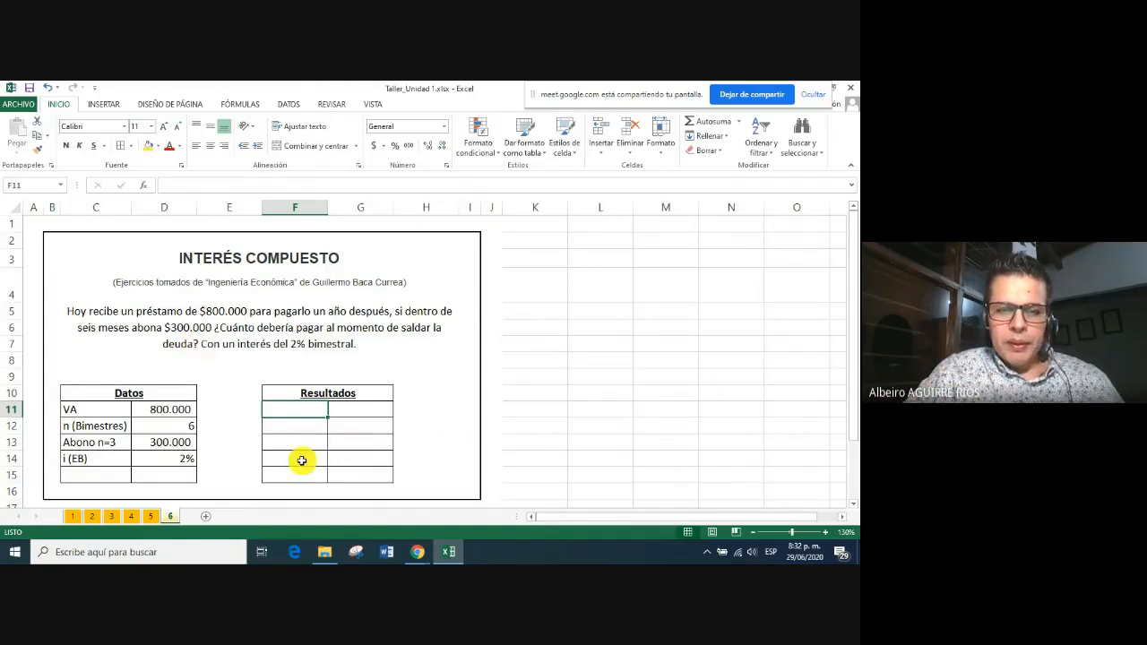
{"action": "left_click", "coordinate": [299, 458]}
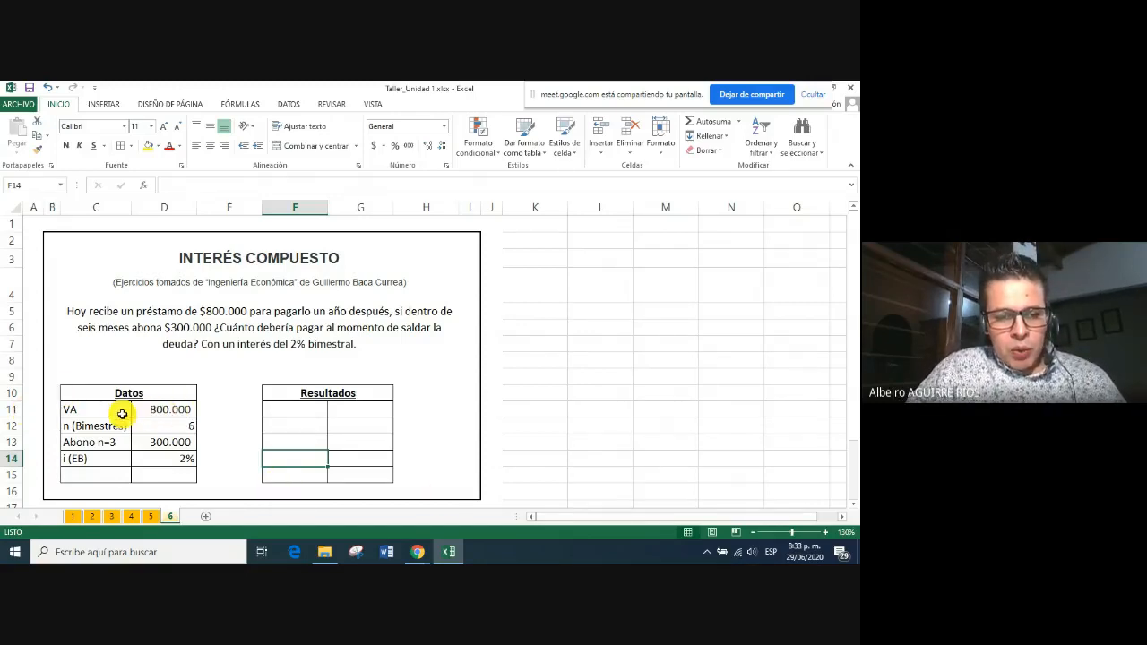
{"action": "left_click_drag", "start_coordinate": [120, 409], "coordinate": [150, 410]}
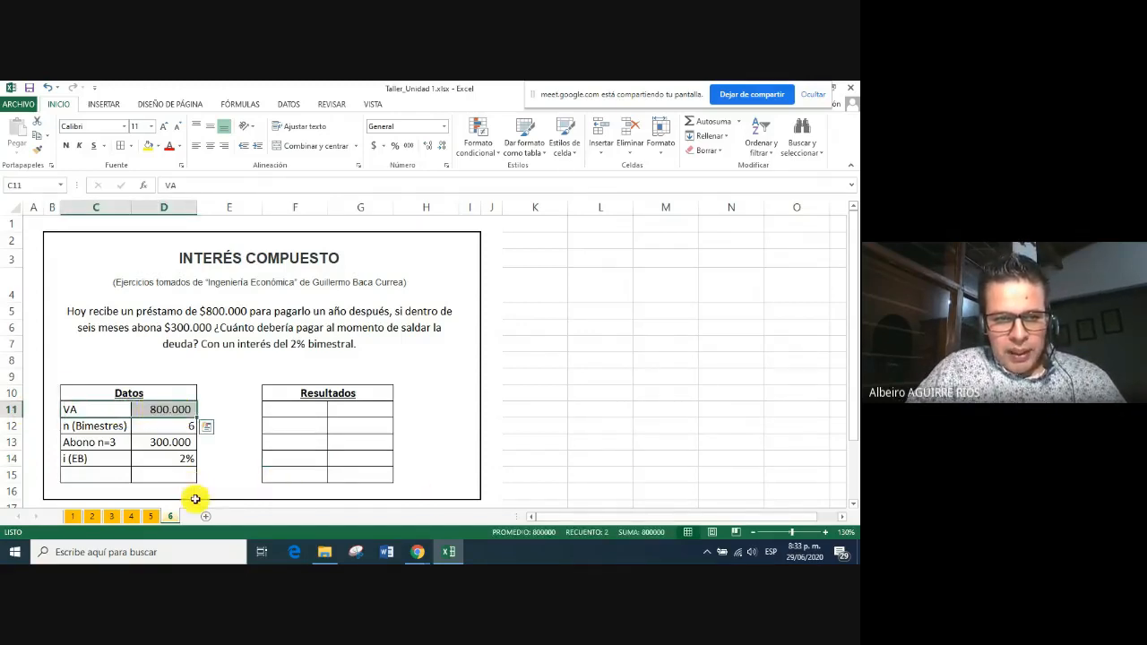
{"action": "left_click", "coordinate": [95, 443]}
{"action": "left_click_drag", "start_coordinate": [95, 442], "coordinate": [149, 442]}
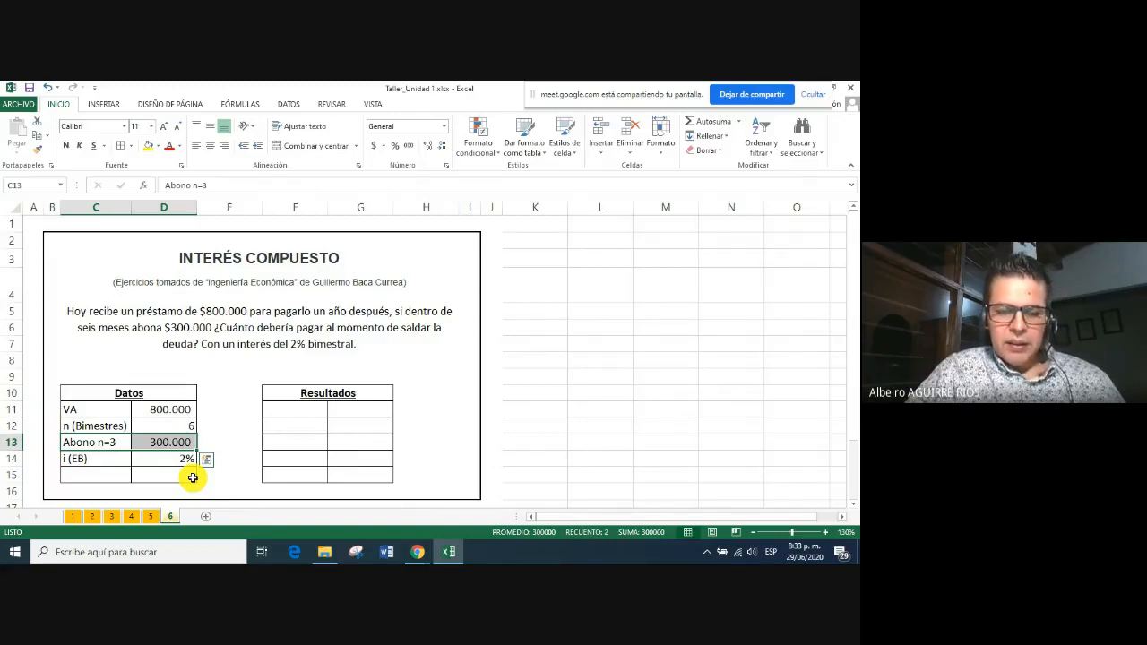
Enter the label Deuda n=3 in F11, the first row of the Resultados table
{"action": "left_click", "coordinate": [296, 409]}
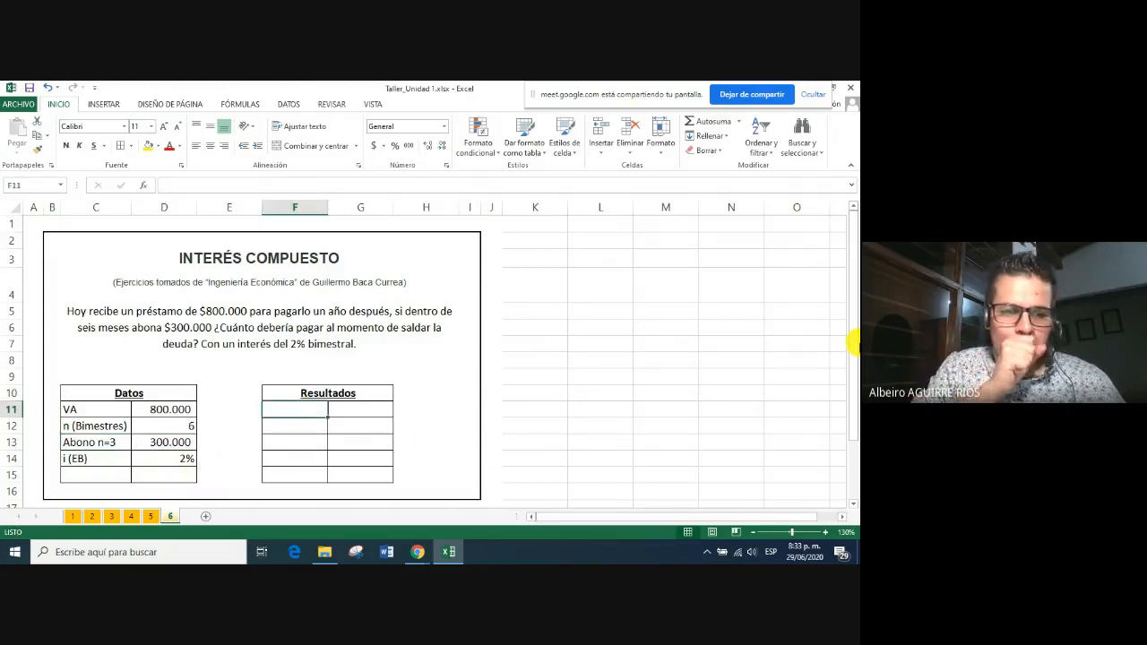
{"action": "type", "text": "euda n=3"}
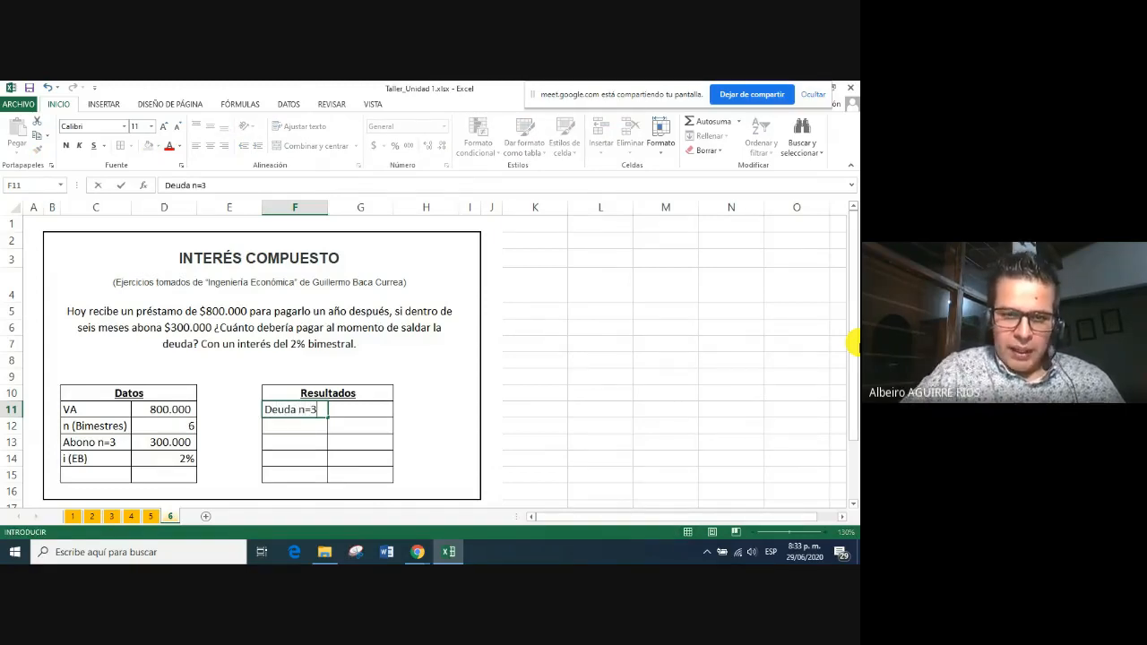
{"action": "key", "text": "Tab"}
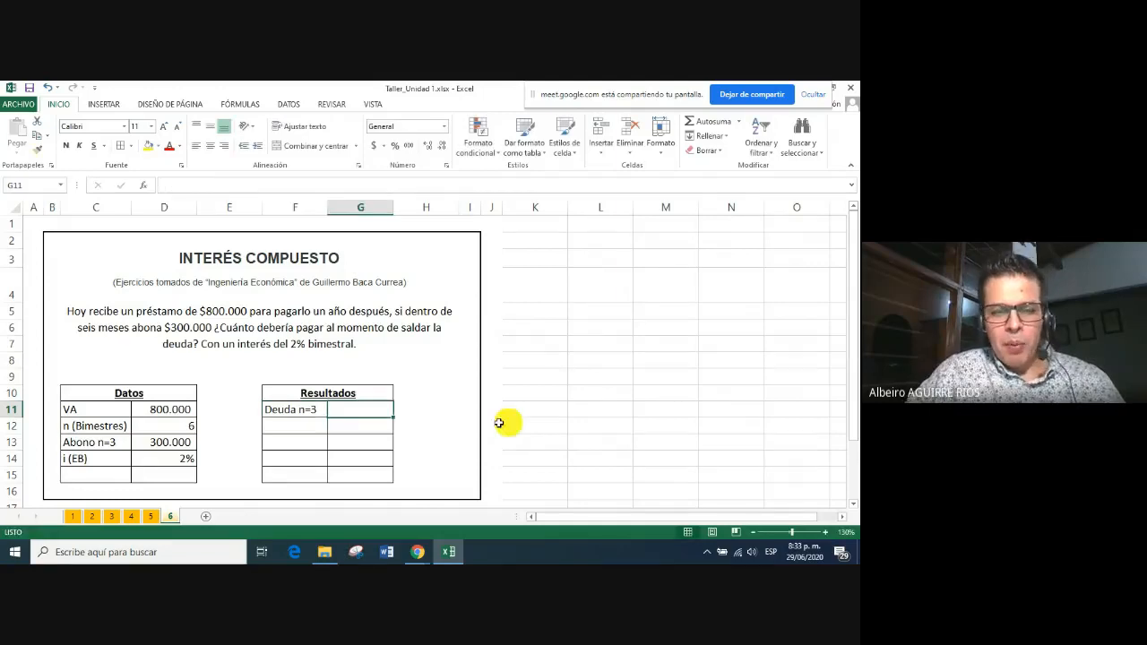
Change the present value label in C11 to VA n=0
{"action": "left_click", "coordinate": [153, 442]}
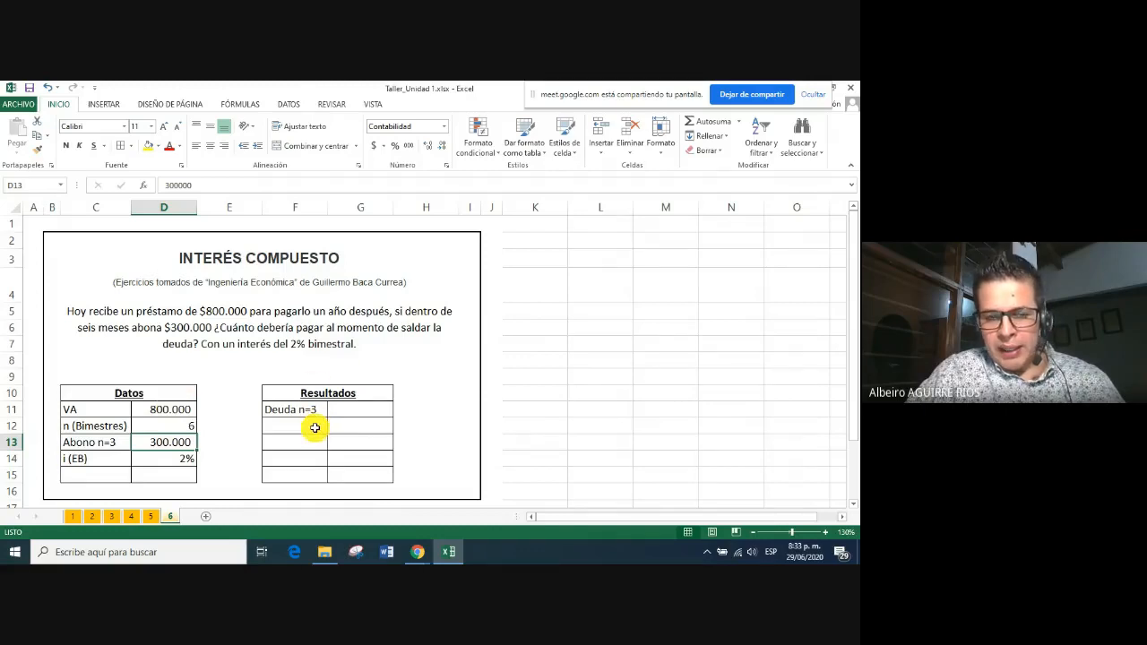
{"action": "left_click", "coordinate": [170, 410]}
{"action": "left_click", "coordinate": [165, 444]}
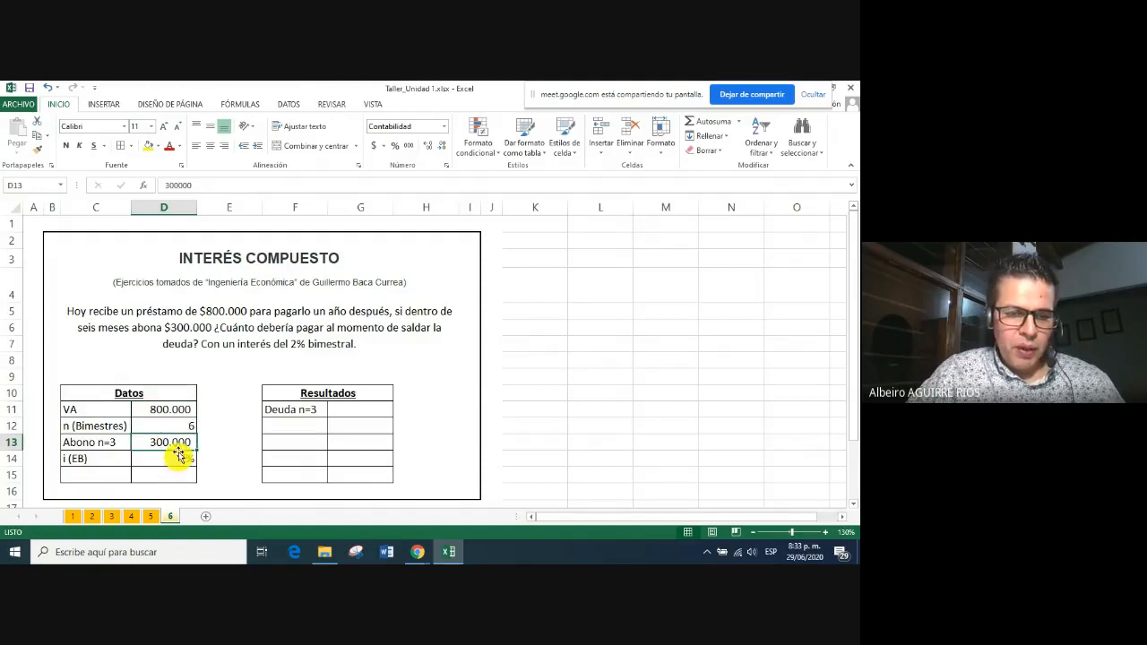
{"action": "key", "text": "ctrl+c"}
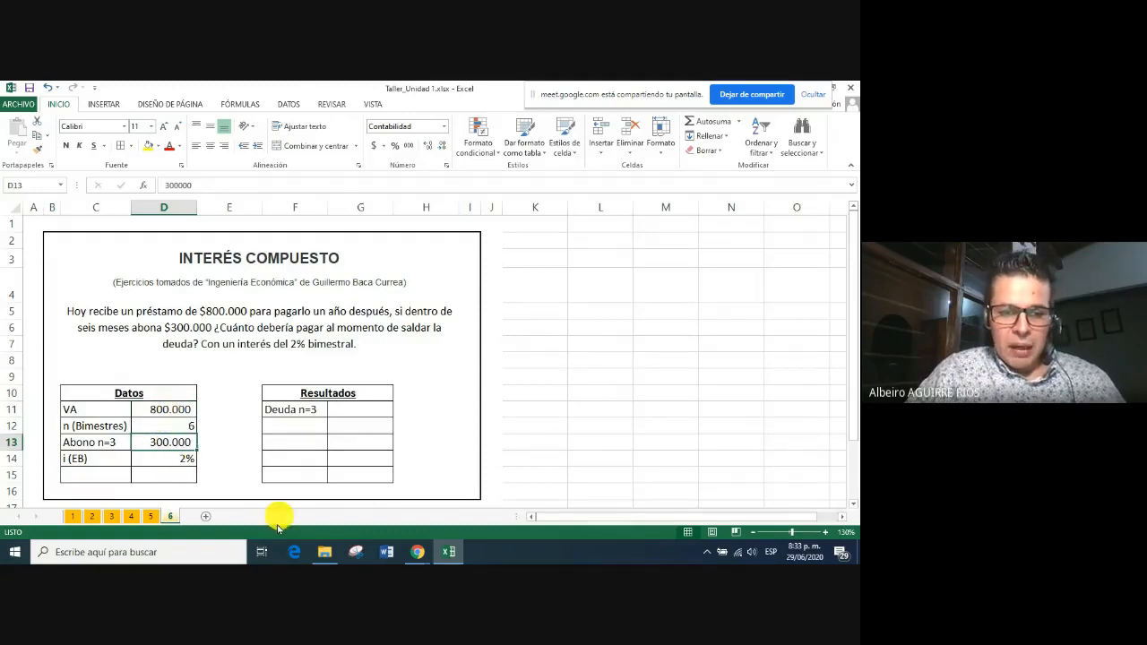
{"action": "left_click", "coordinate": [161, 410]}
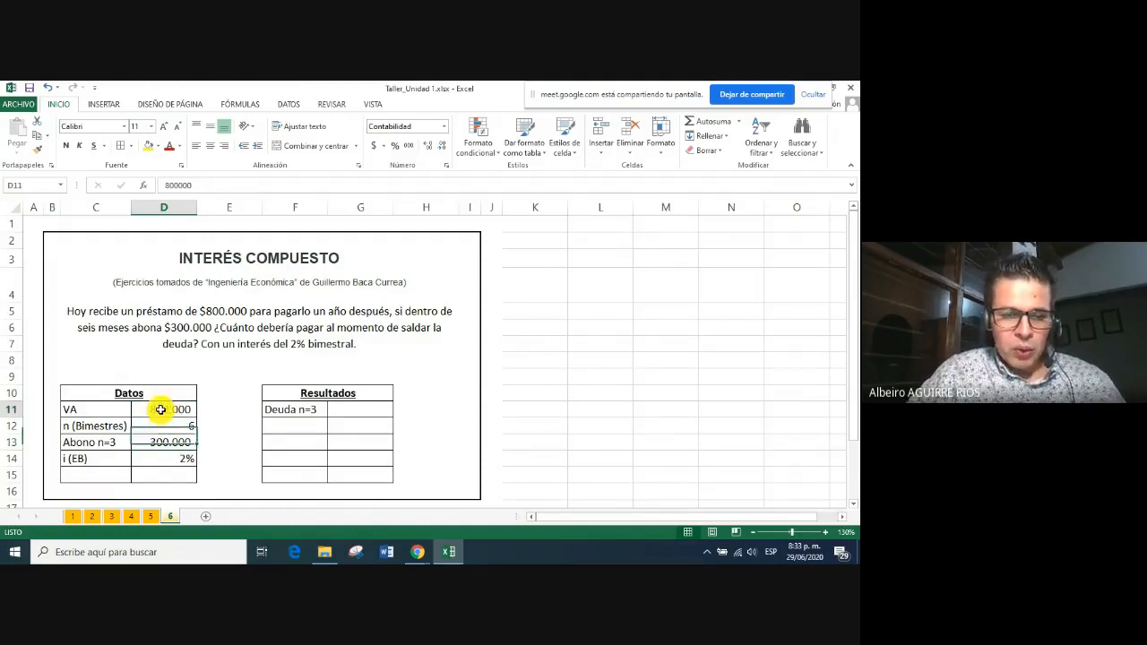
{"action": "double_click", "coordinate": [95, 413]}
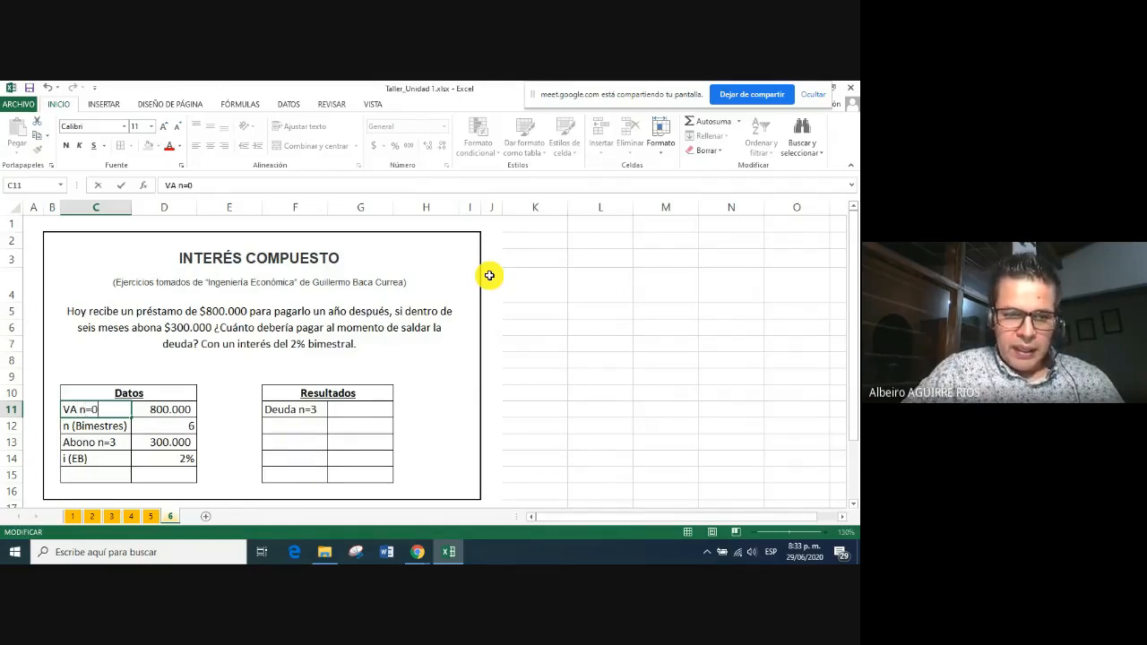
{"action": "key", "text": "Return"}
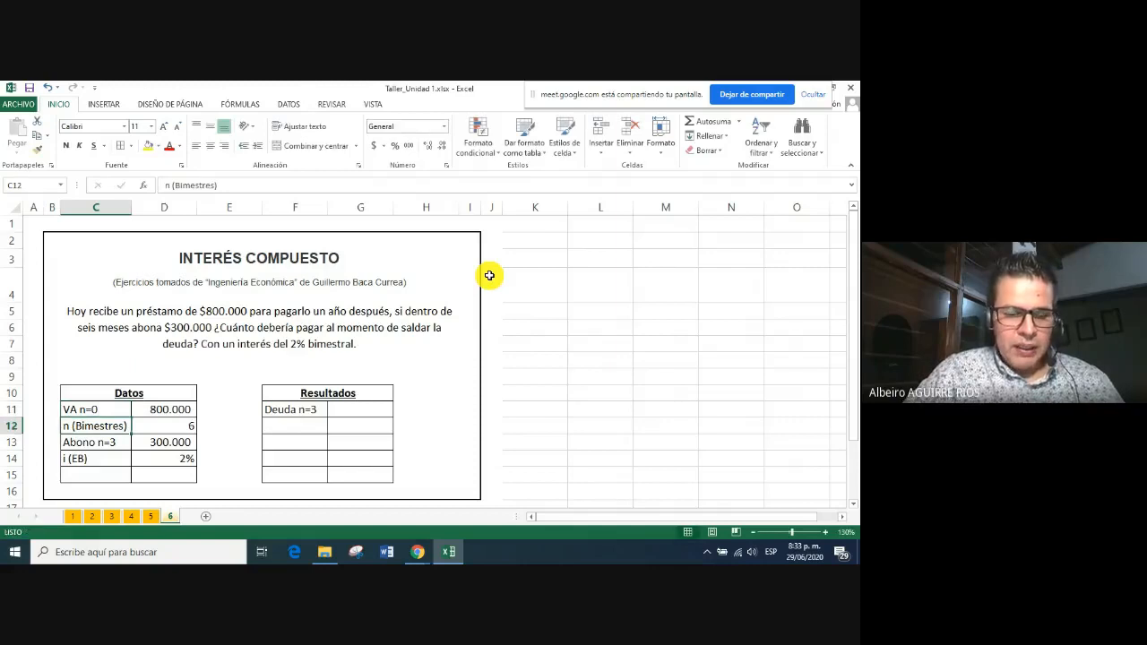
Enter the note VF in H11 beside the debt row of the results
{"action": "left_click", "coordinate": [169, 410]}
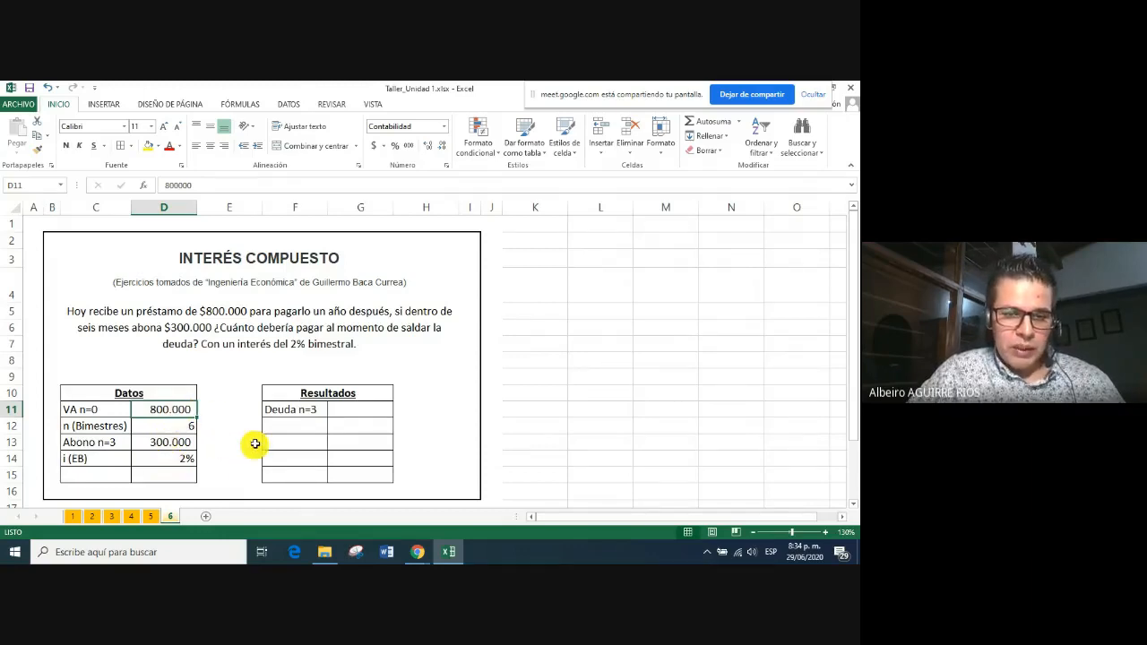
{"action": "left_click", "coordinate": [290, 409]}
{"action": "left_click", "coordinate": [415, 412]}
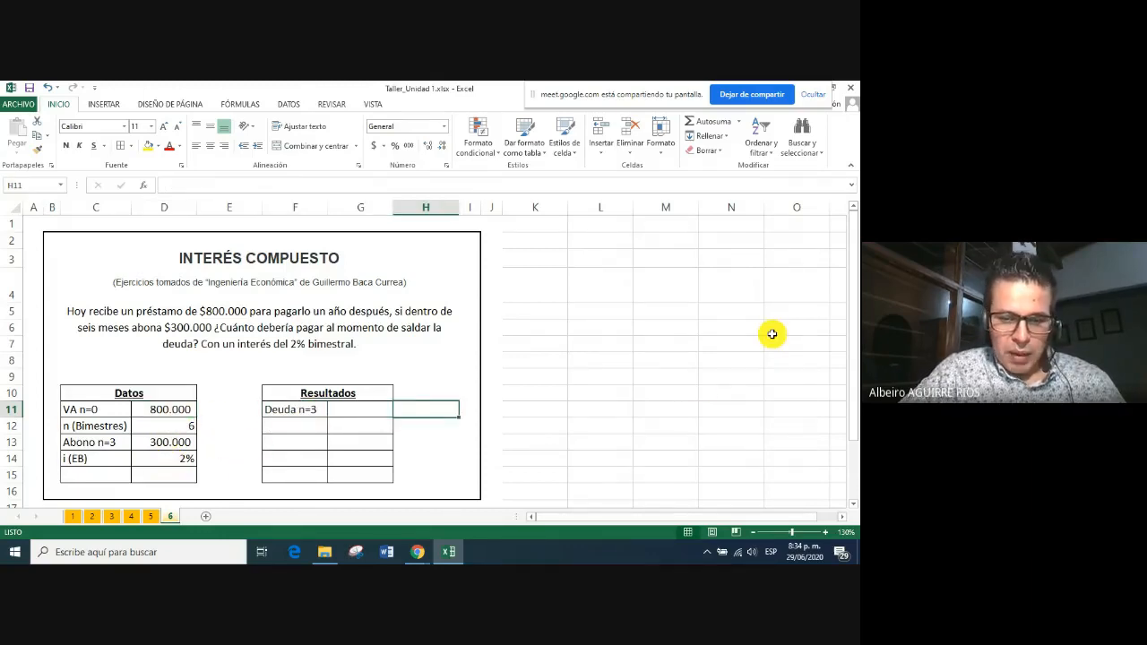
{"action": "type", "text": "VF"}
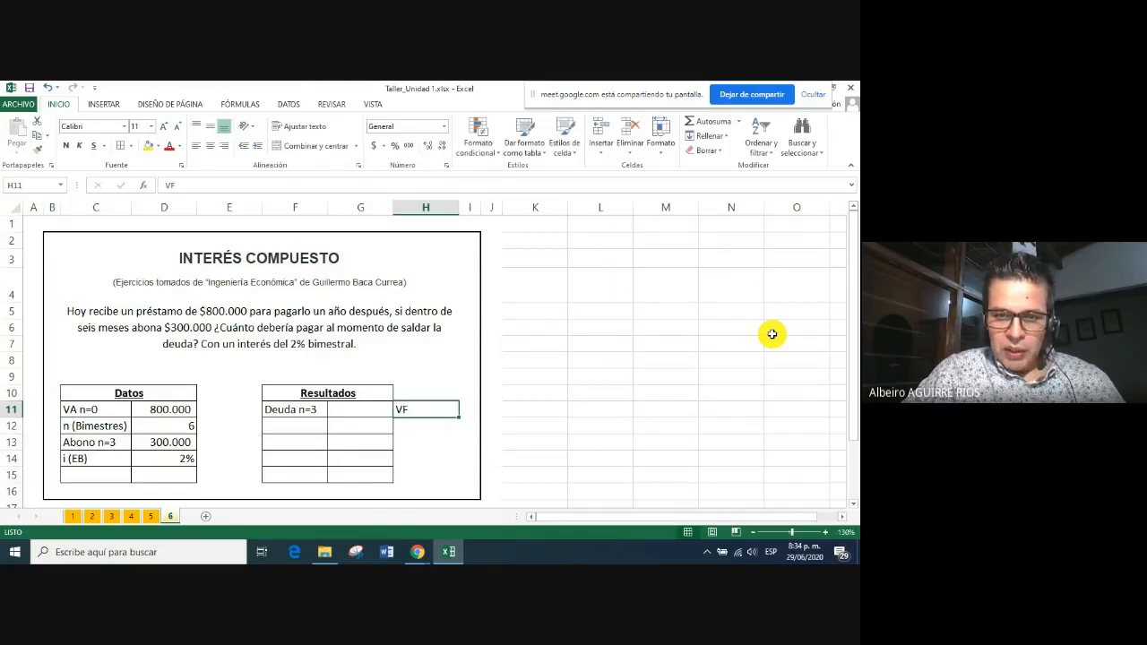
{"action": "key", "text": "Left"}
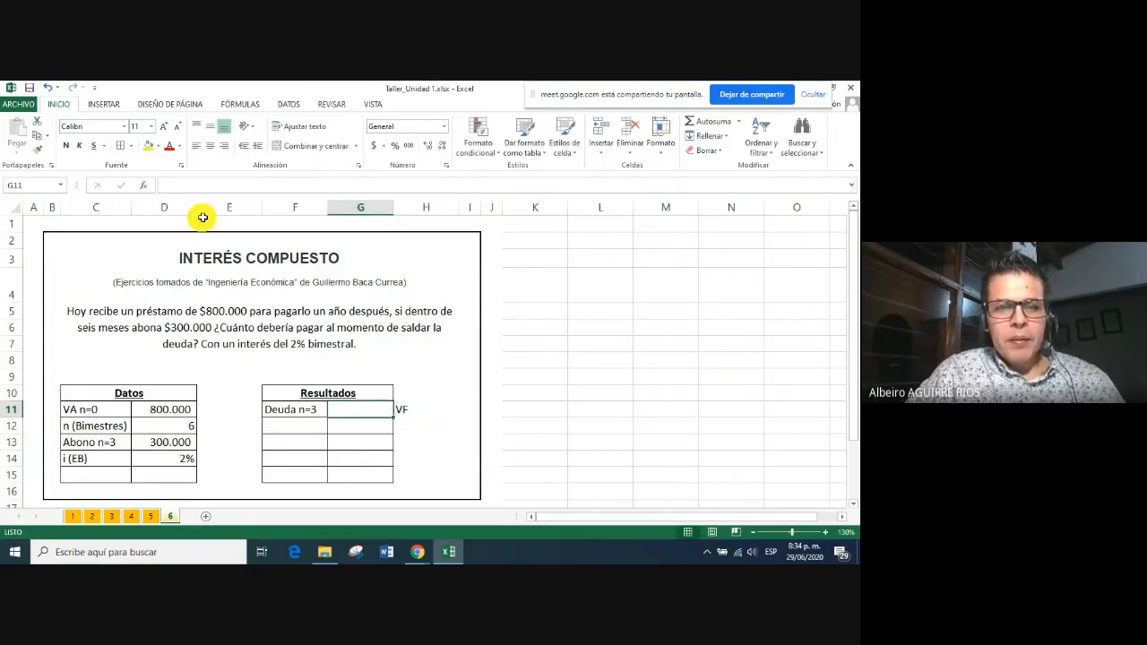
Calculate the debt in G11 with the VF function using Tasa D14, Nper 3 and Va -D11, and fit column G to its content
{"action": "left_click", "coordinate": [143, 185]}
{"action": "left_click", "coordinate": [607, 359]}
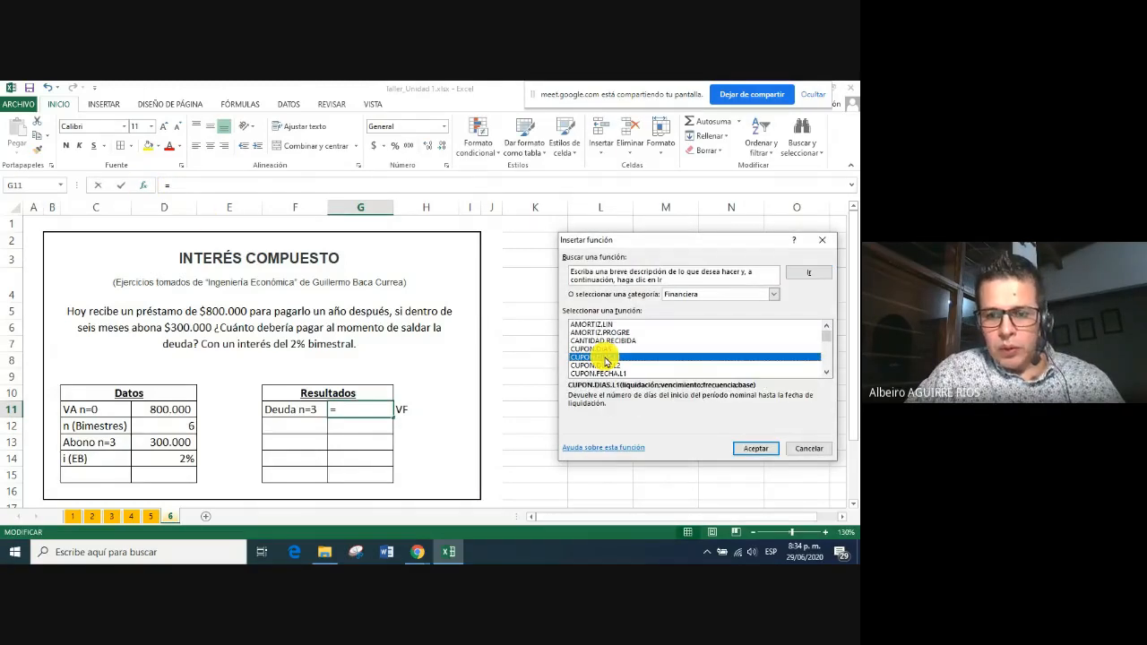
{"action": "type", "text": "vf"}
{"action": "key", "text": "Return"}
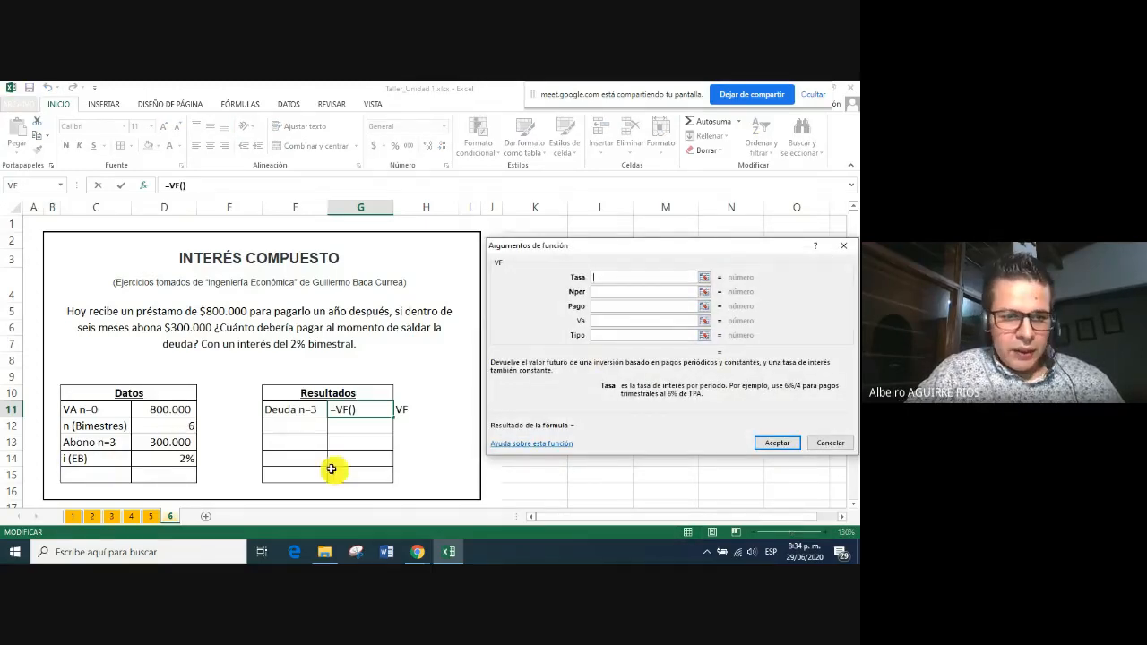
{"action": "left_click", "coordinate": [171, 459]}
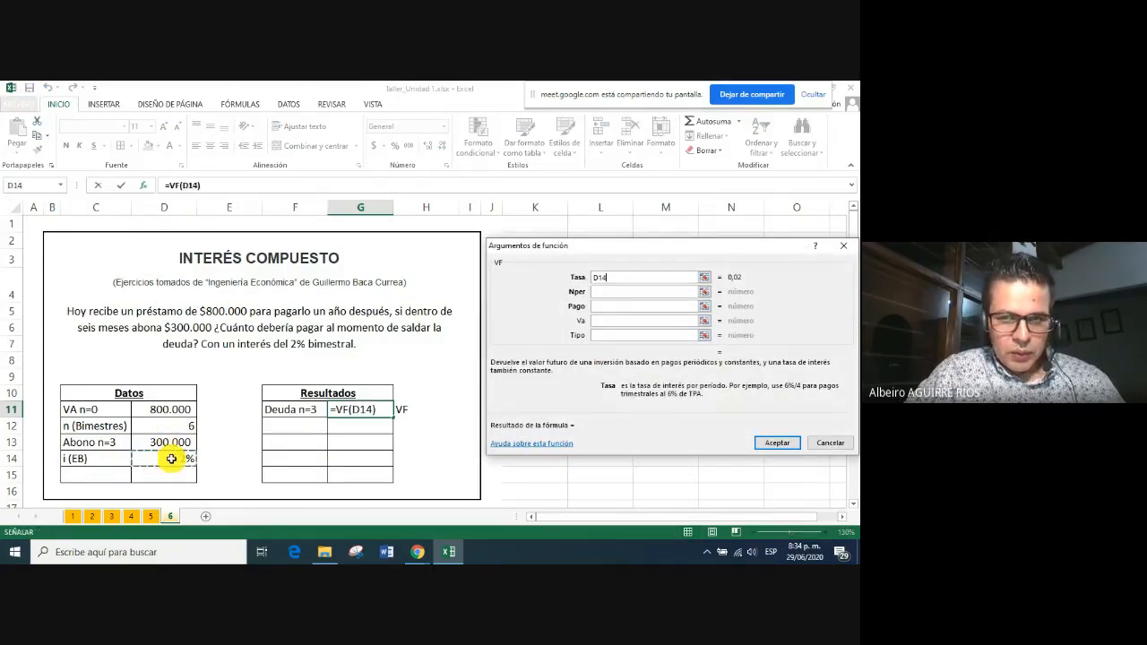
{"action": "left_click", "coordinate": [607, 292]}
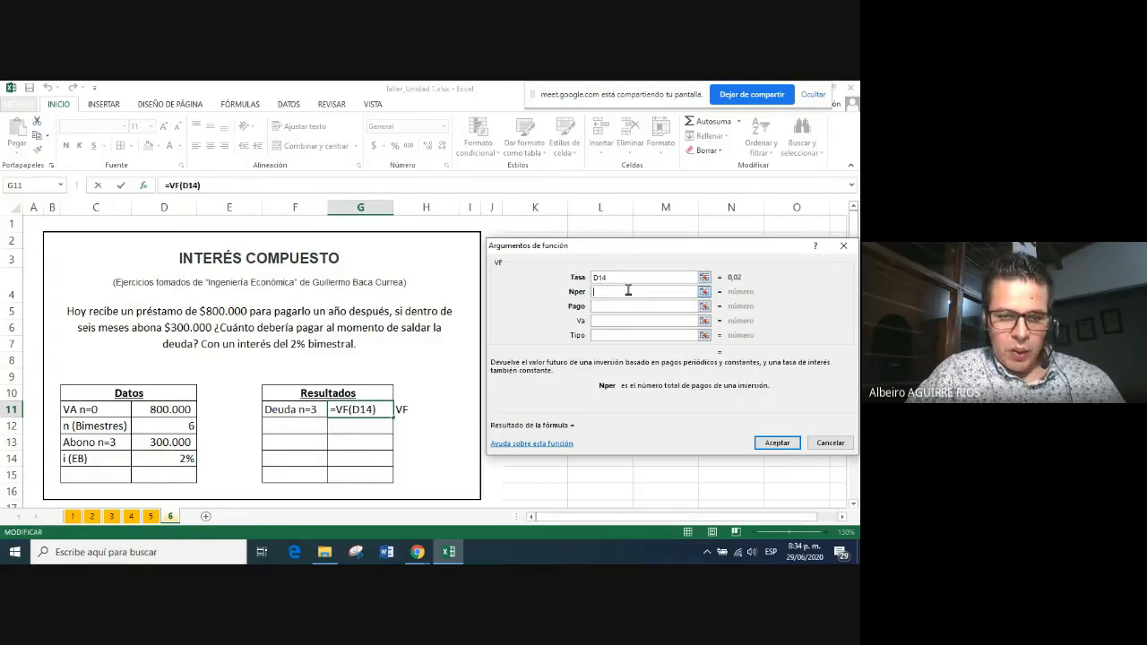
{"action": "type", "text": "3"}
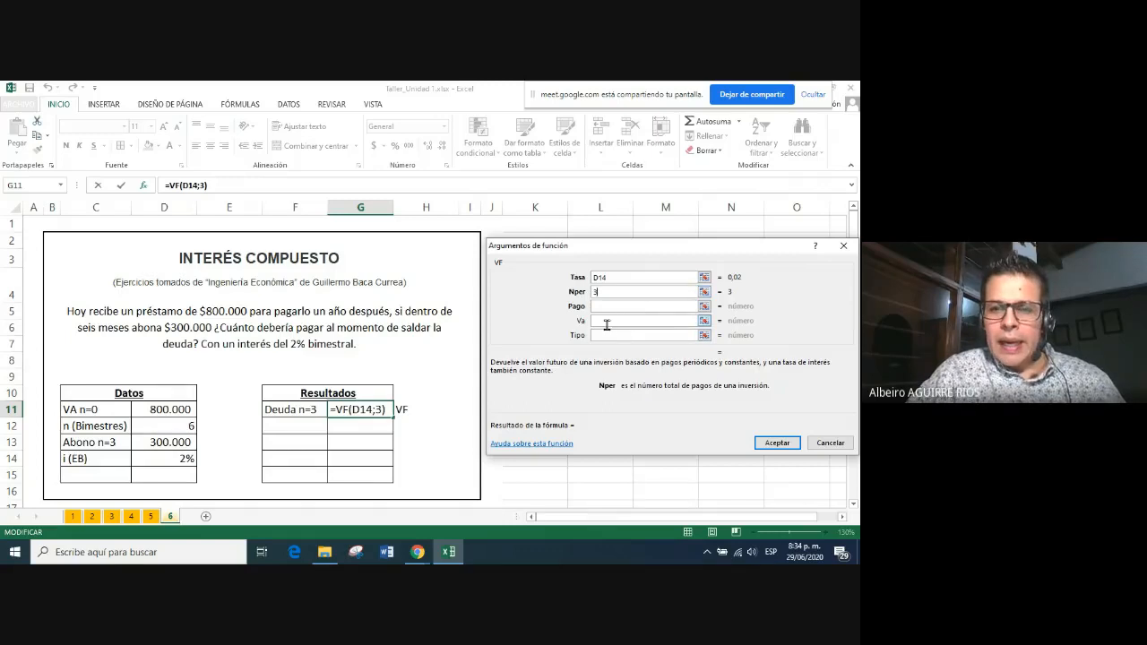
{"action": "left_click", "coordinate": [605, 323]}
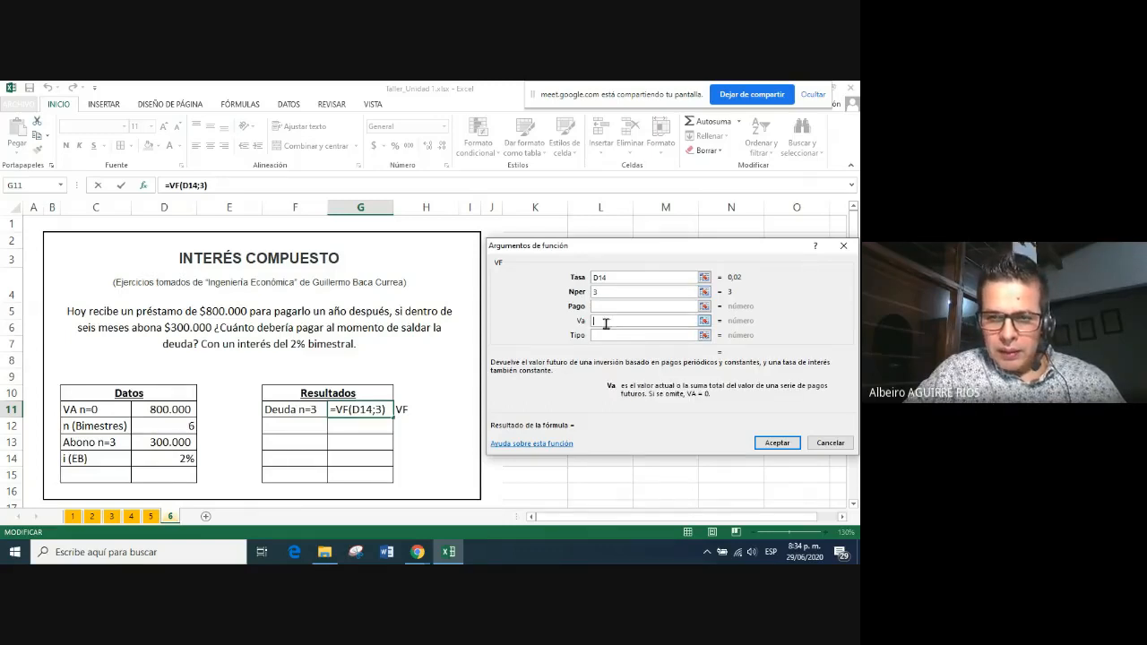
{"action": "type", "text": "-"}
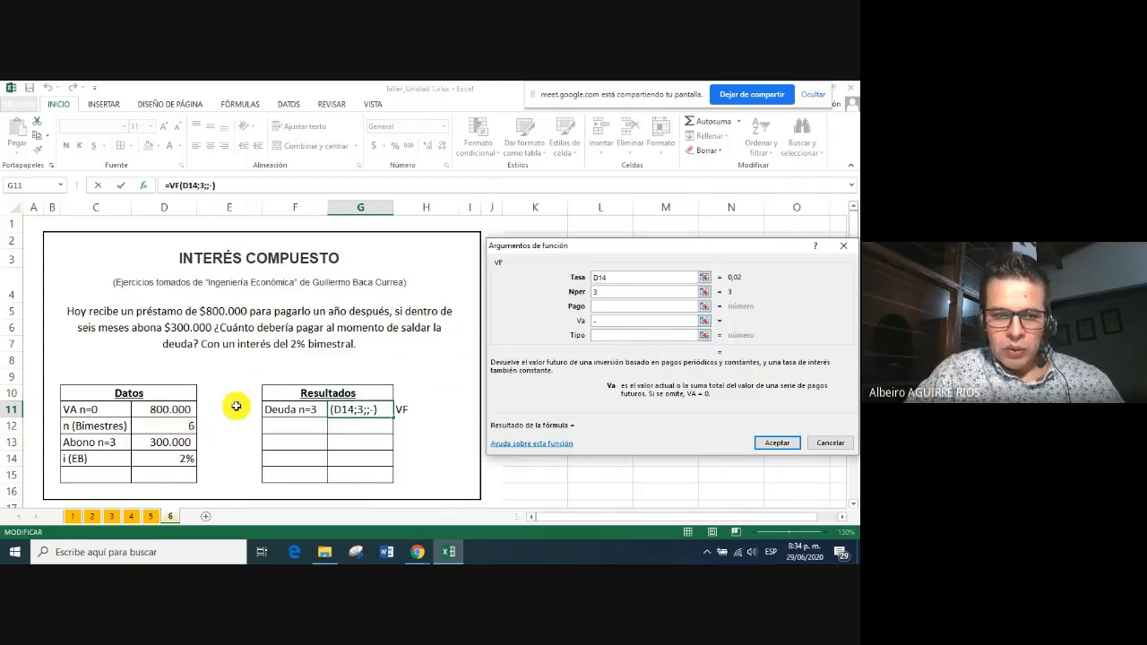
{"action": "left_click", "coordinate": [165, 408]}
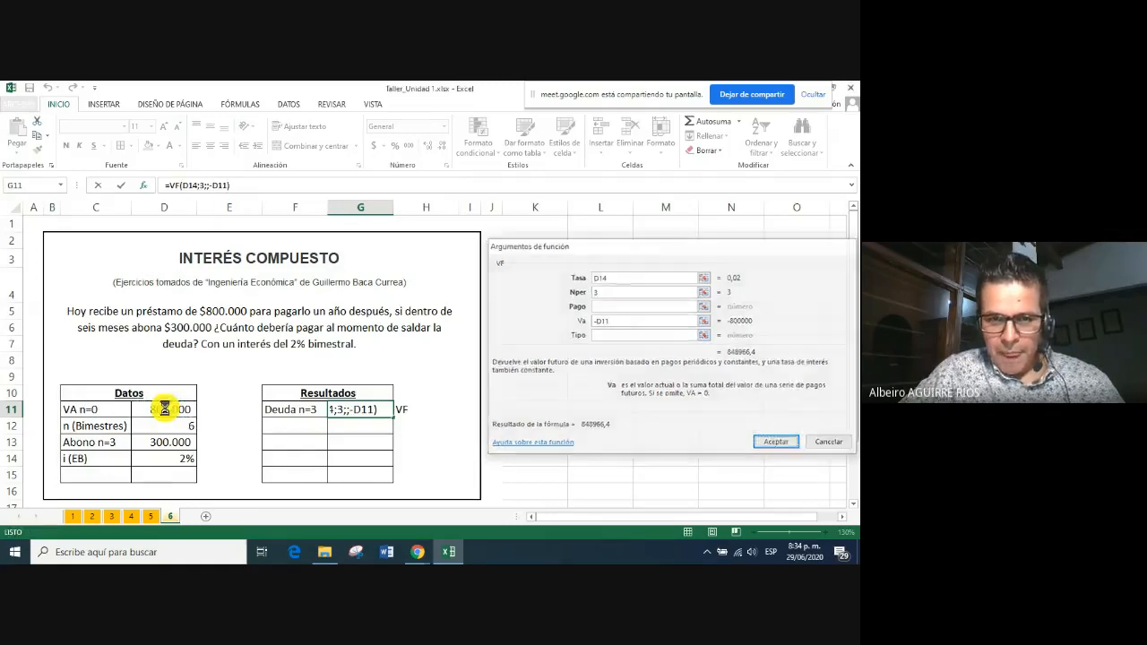
{"action": "key", "text": "Return"}
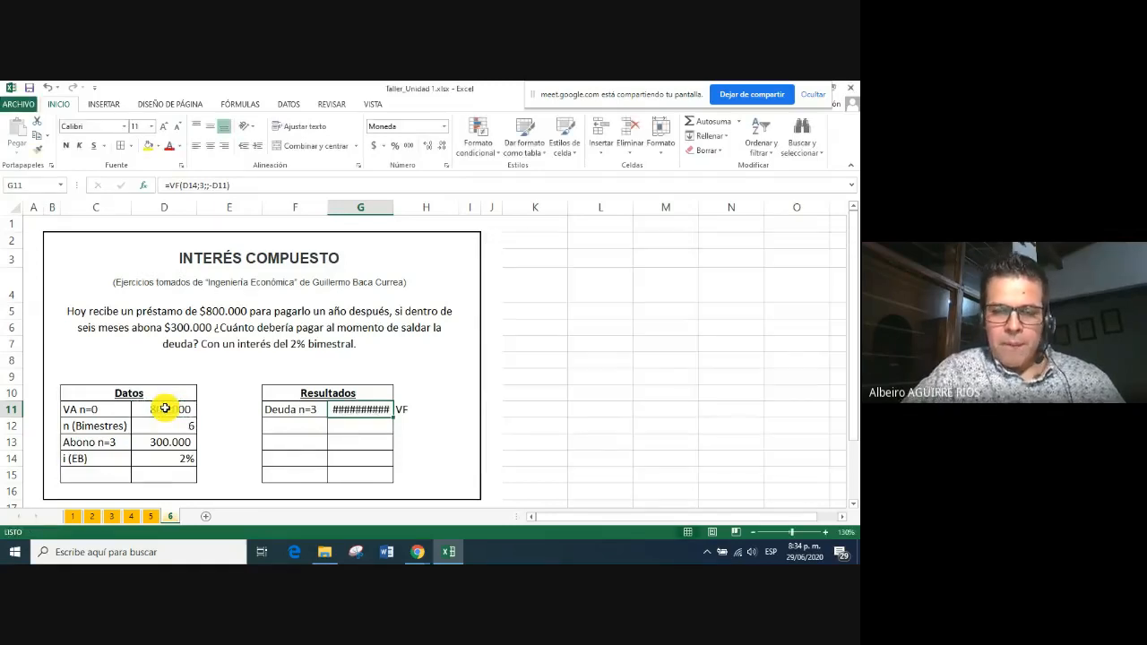
{"action": "double_click", "coordinate": [394, 210]}
{"action": "left_click_drag", "start_coordinate": [345, 472], "coordinate": [367, 434]}
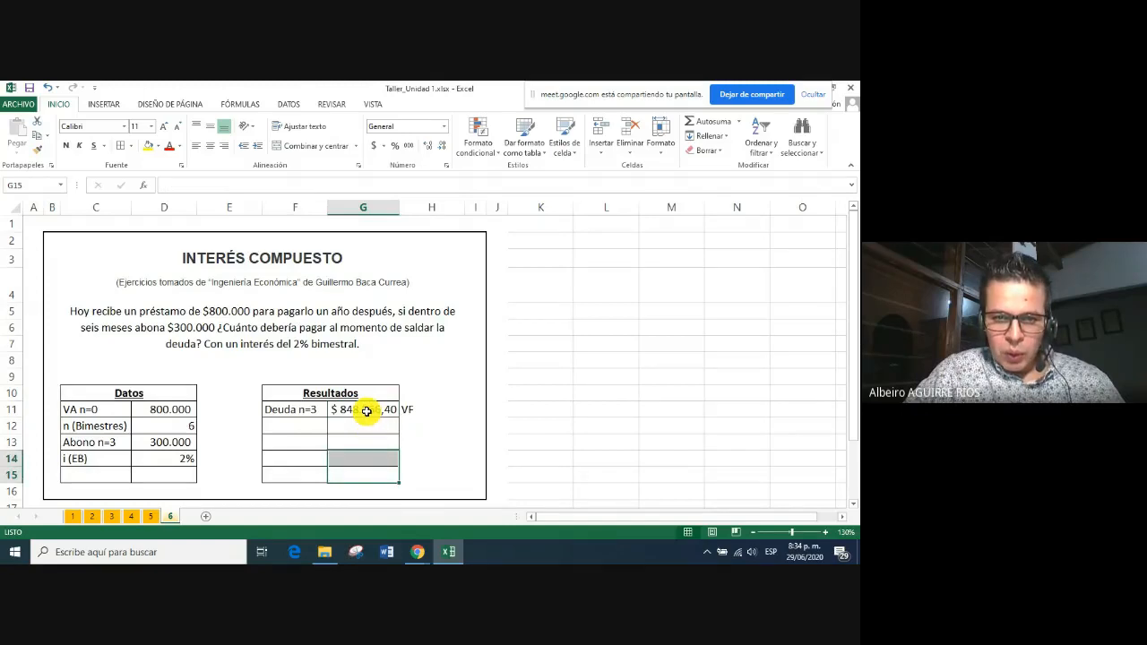
Add the label Abono n=3 in F12 of the Resultados table and link G12 to the payment in D13
{"action": "left_click", "coordinate": [300, 428]}
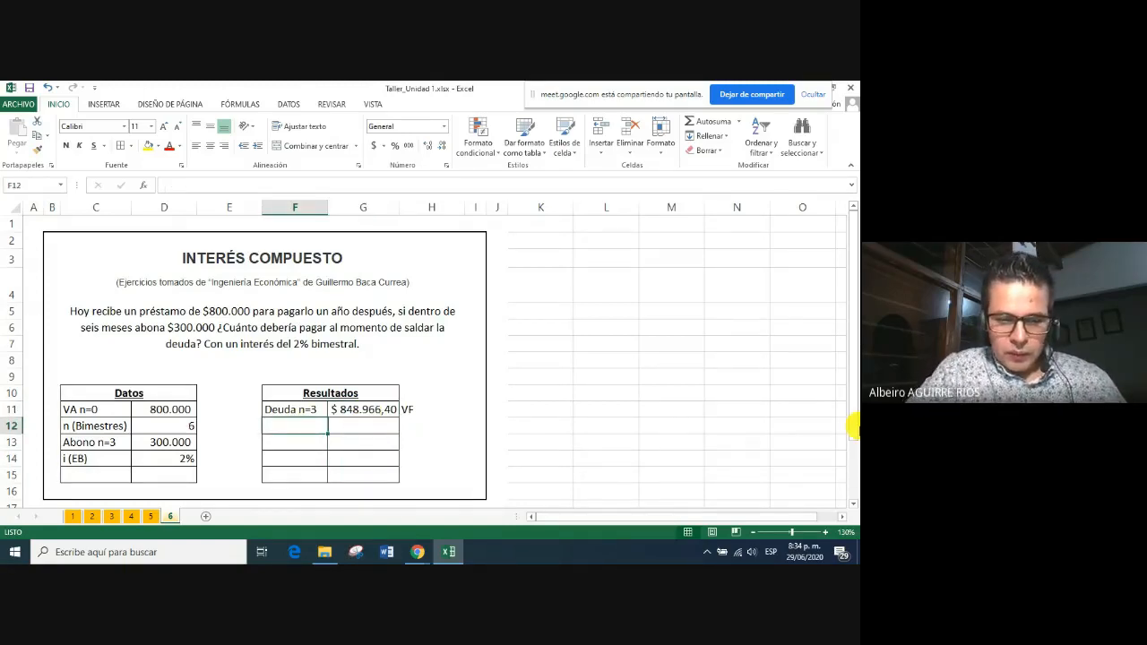
{"action": "type", "text": "Abono n=3"}
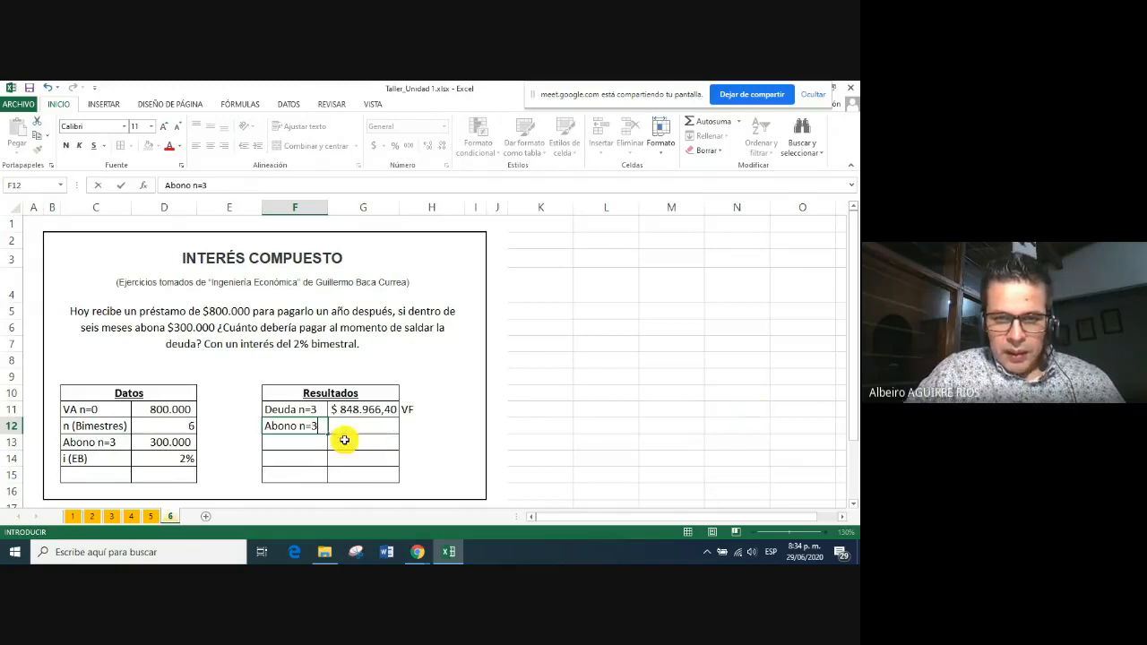
{"action": "left_click", "coordinate": [353, 427]}
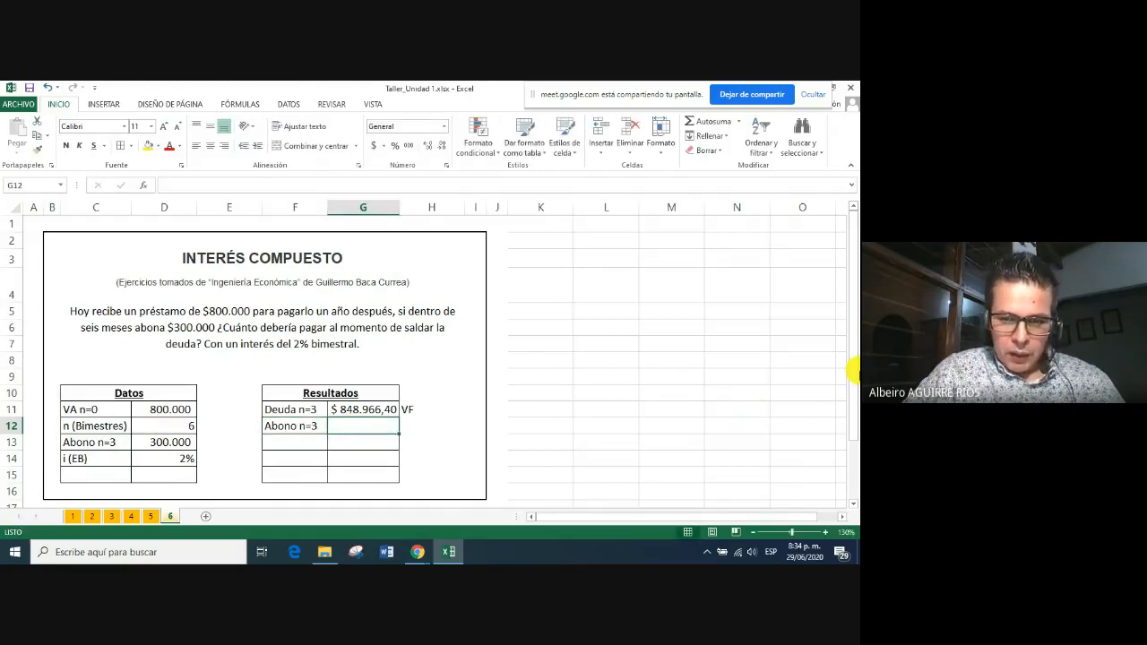
{"action": "type", "text": "="}
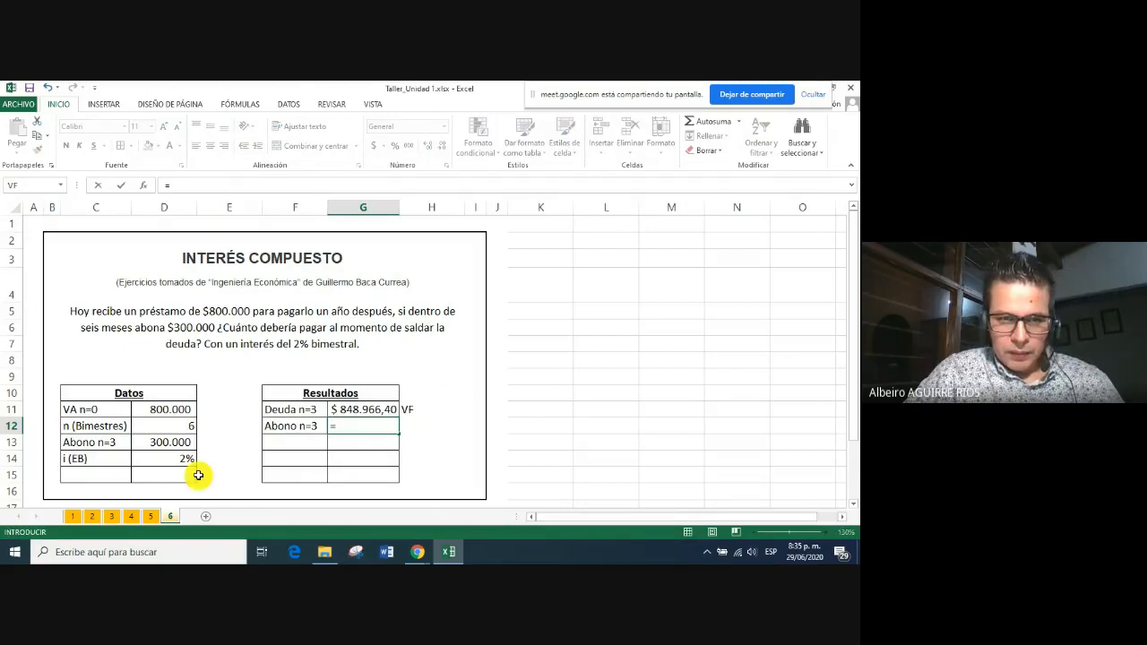
{"action": "left_click", "coordinate": [177, 440]}
{"action": "key", "text": "Return"}
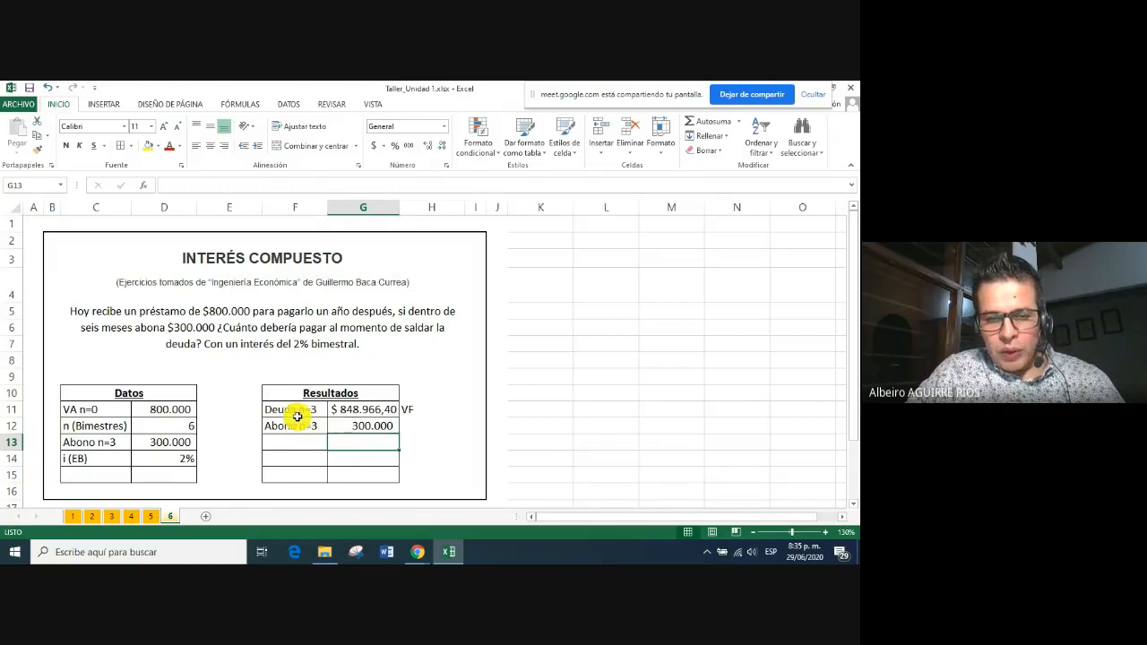
Enter the label Nueva deuda n=3 in F13 and widen column F to fit it
{"action": "left_click_drag", "start_coordinate": [297, 416], "coordinate": [372, 408]}
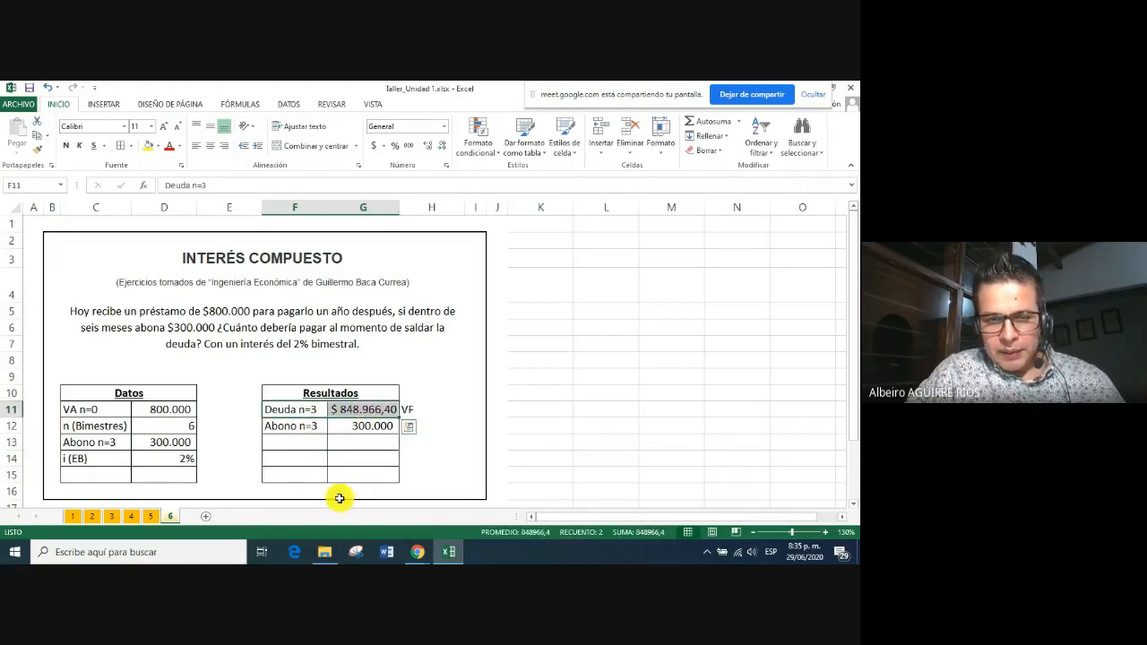
{"action": "left_click_drag", "start_coordinate": [296, 429], "coordinate": [384, 426]}
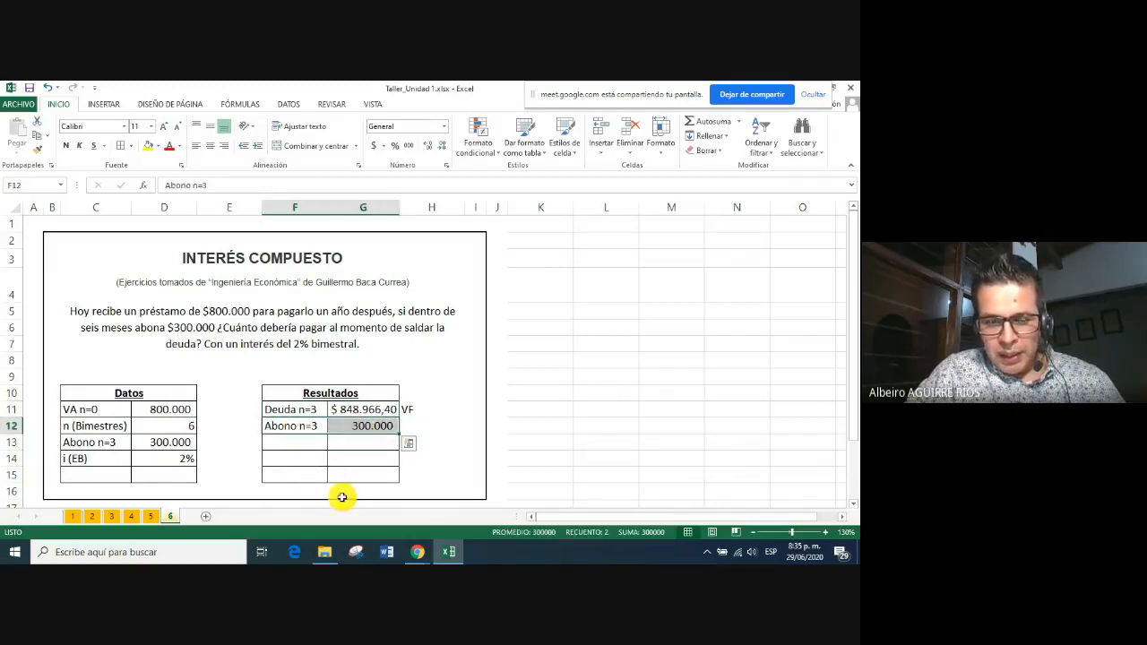
{"action": "left_click", "coordinate": [299, 438]}
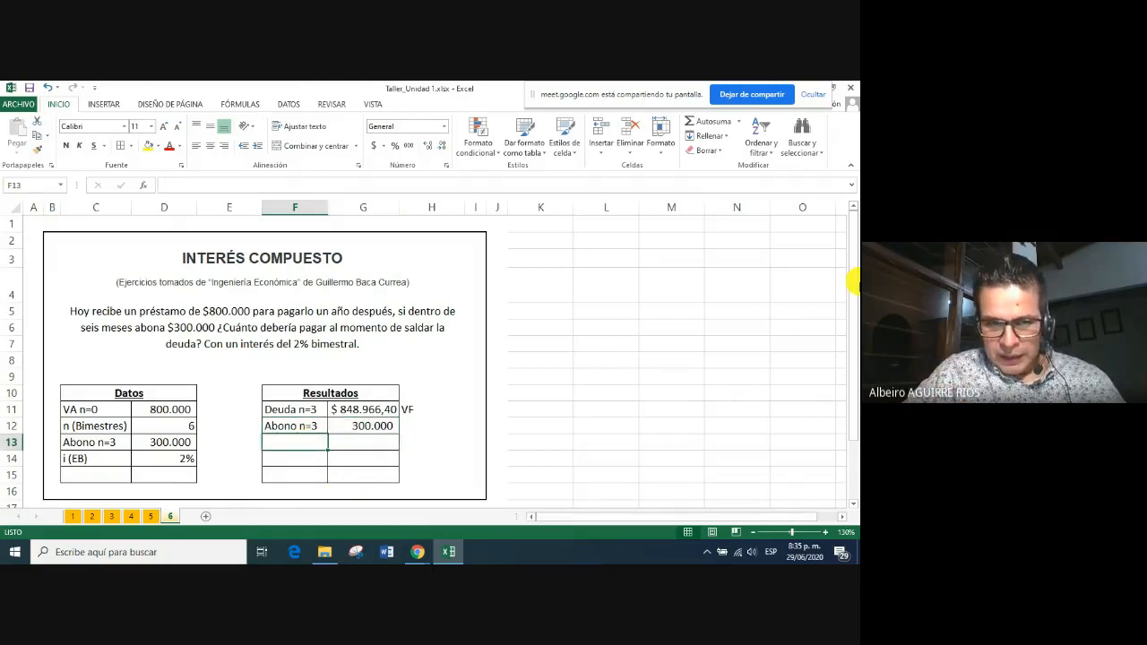
{"action": "type", "text": "Nueva deuda"}
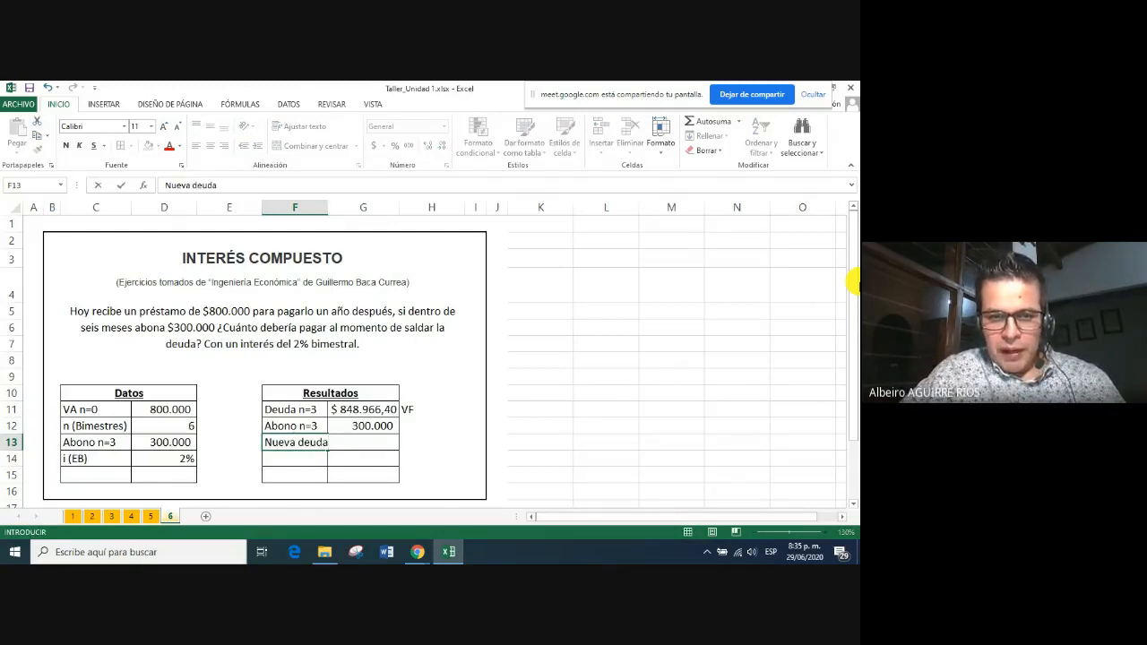
{"action": "left_click", "coordinate": [324, 210]}
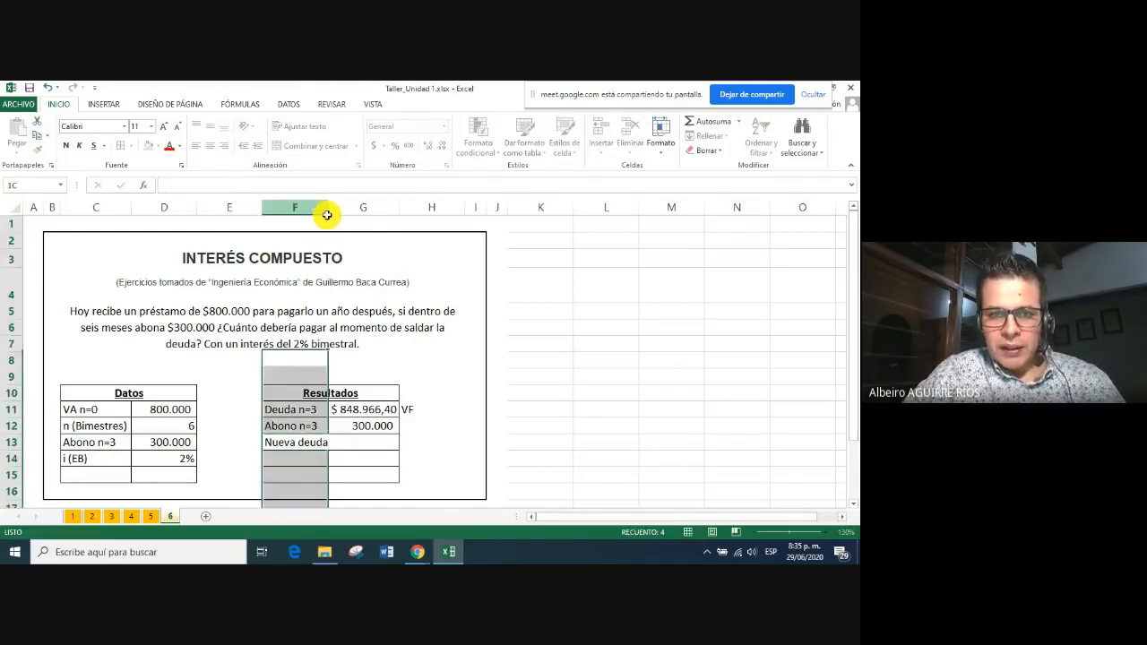
{"action": "left_click_drag", "start_coordinate": [325, 211], "coordinate": [382, 212]}
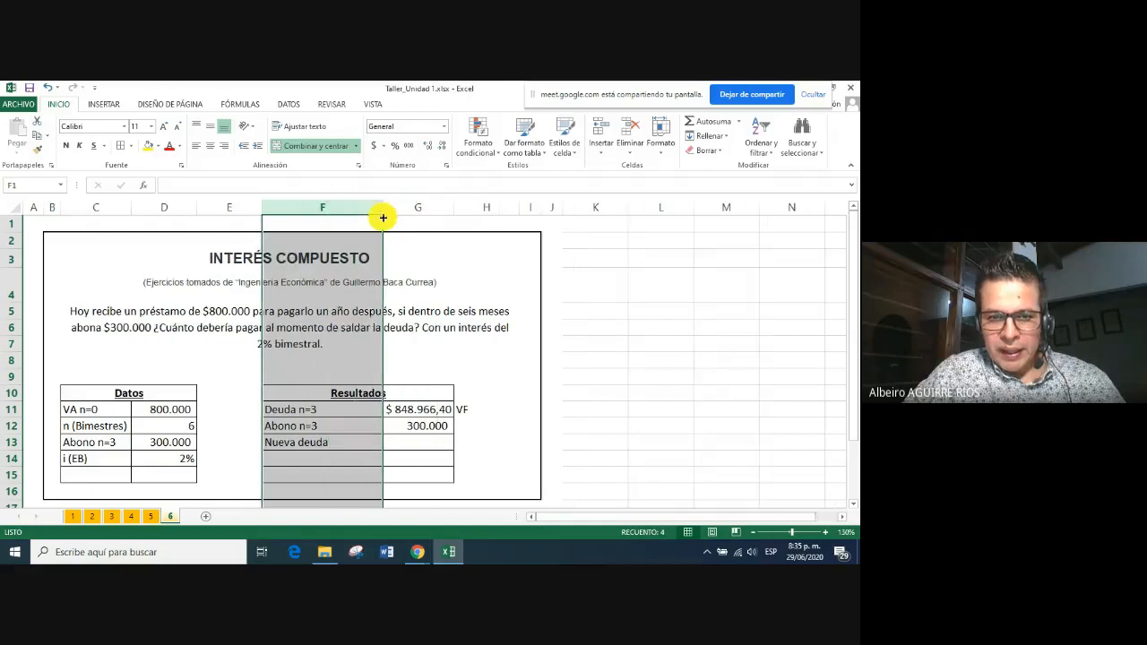
{"action": "left_click", "coordinate": [345, 443]}
{"action": "key", "text": "F2"}
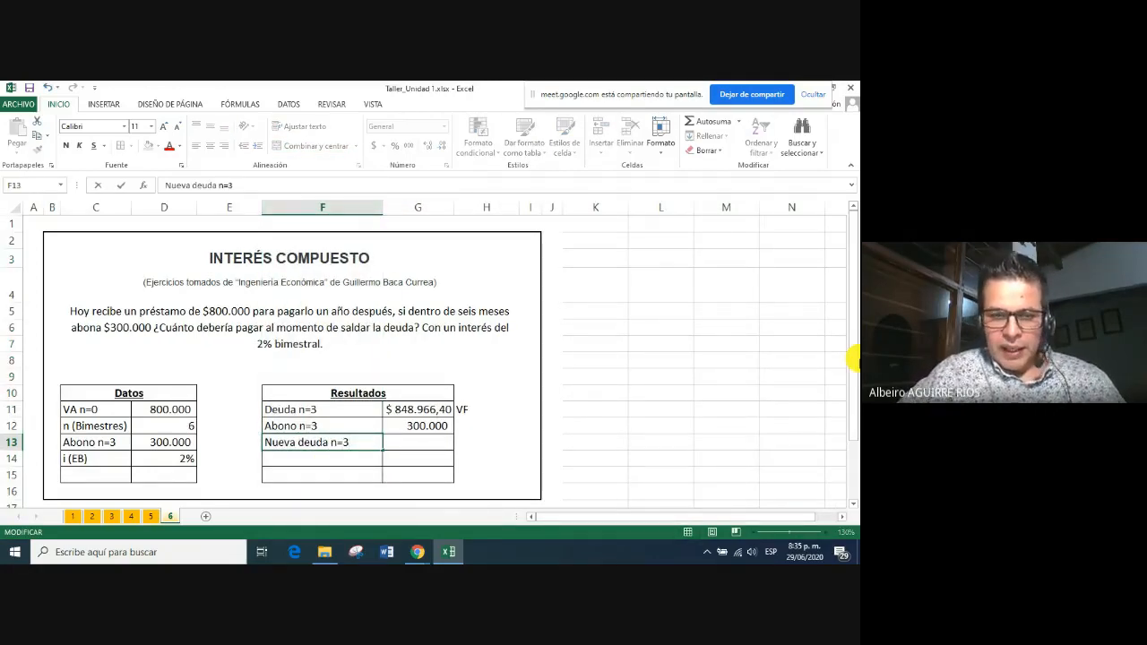
{"action": "mouse_move", "coordinate": [384, 212]}
{"action": "left_mouse_down"}
{"action": "mouse_move", "coordinate": [397, 223]}
{"action": "mouse_move", "coordinate": [371, 210]}
{"action": "left_mouse_up"}
Calculate the new debt in G13 by subtracting the payment from the debt with =G11-G12
{"action": "left_click", "coordinate": [404, 443]}
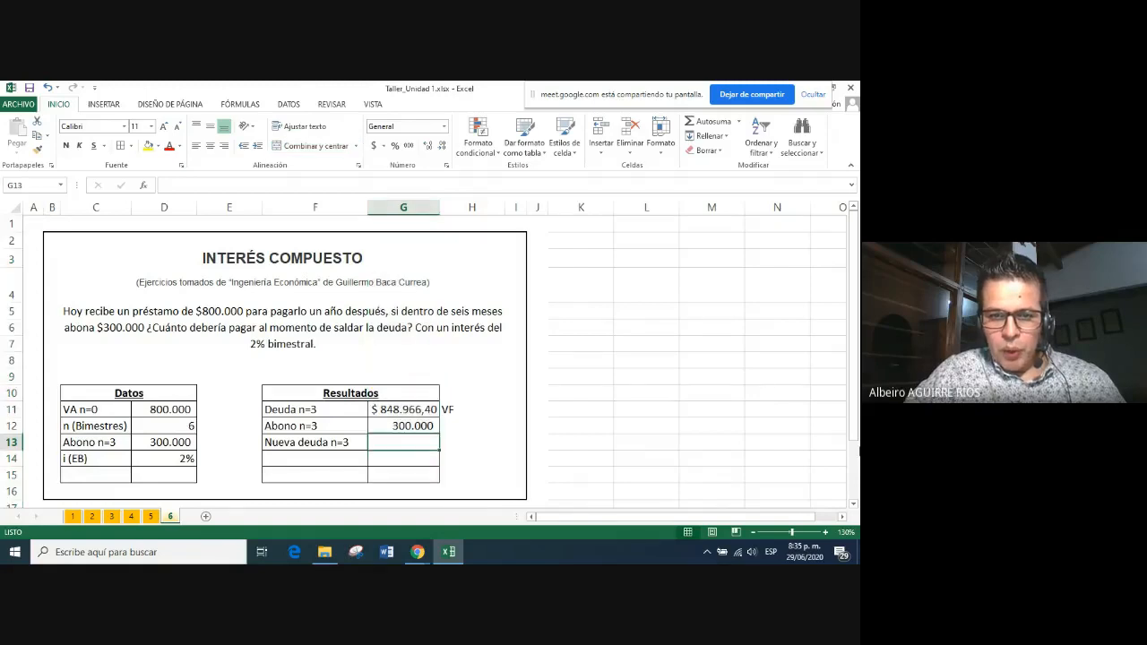
{"action": "type", "text": "="}
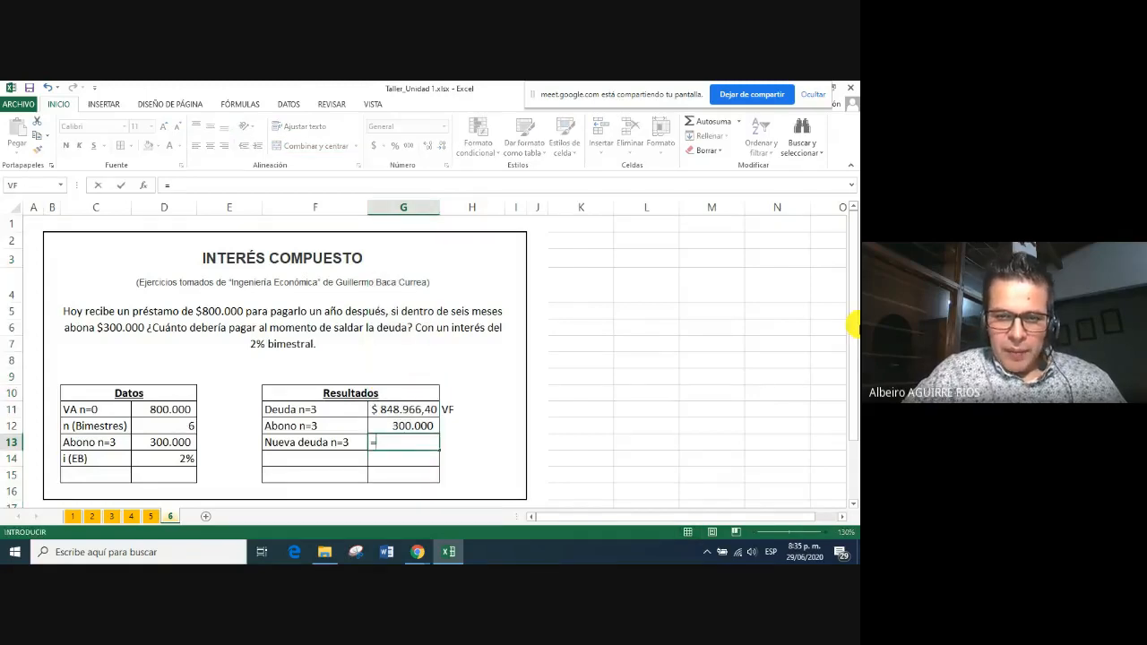
{"action": "left_click", "coordinate": [425, 410]}
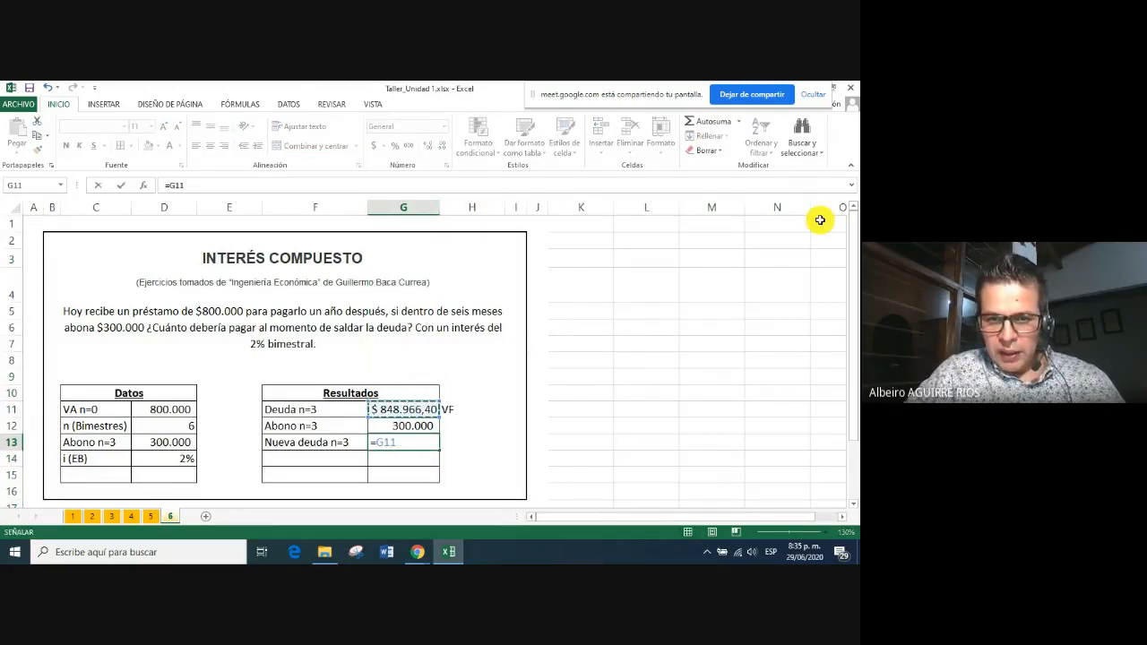
{"action": "type", "text": "-"}
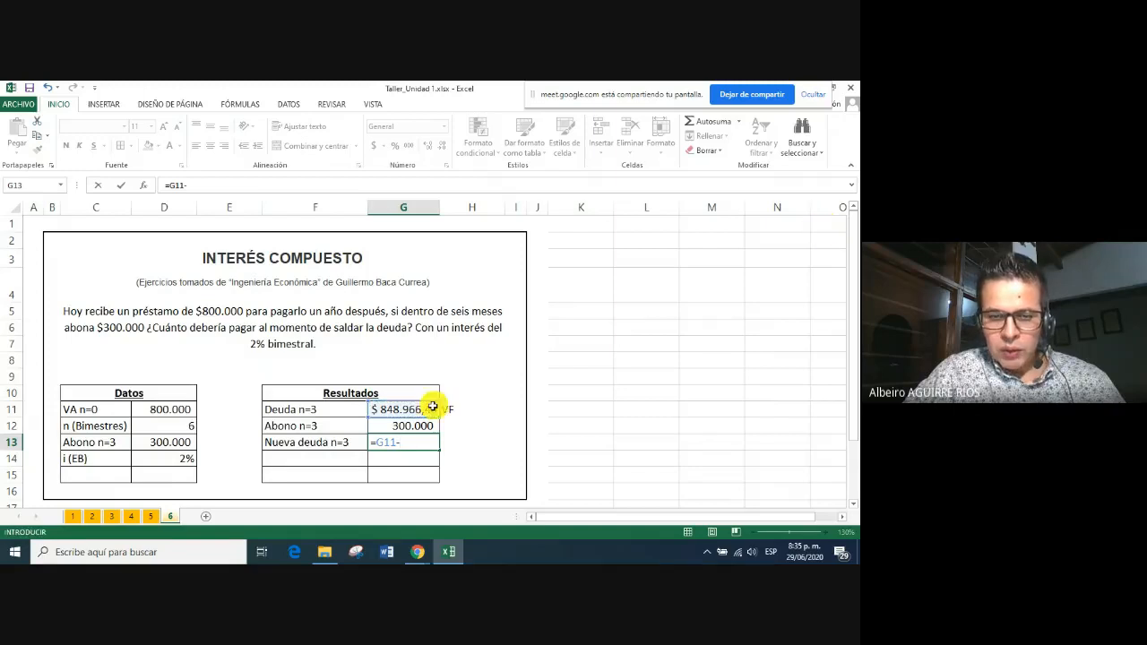
{"action": "left_click", "coordinate": [411, 427]}
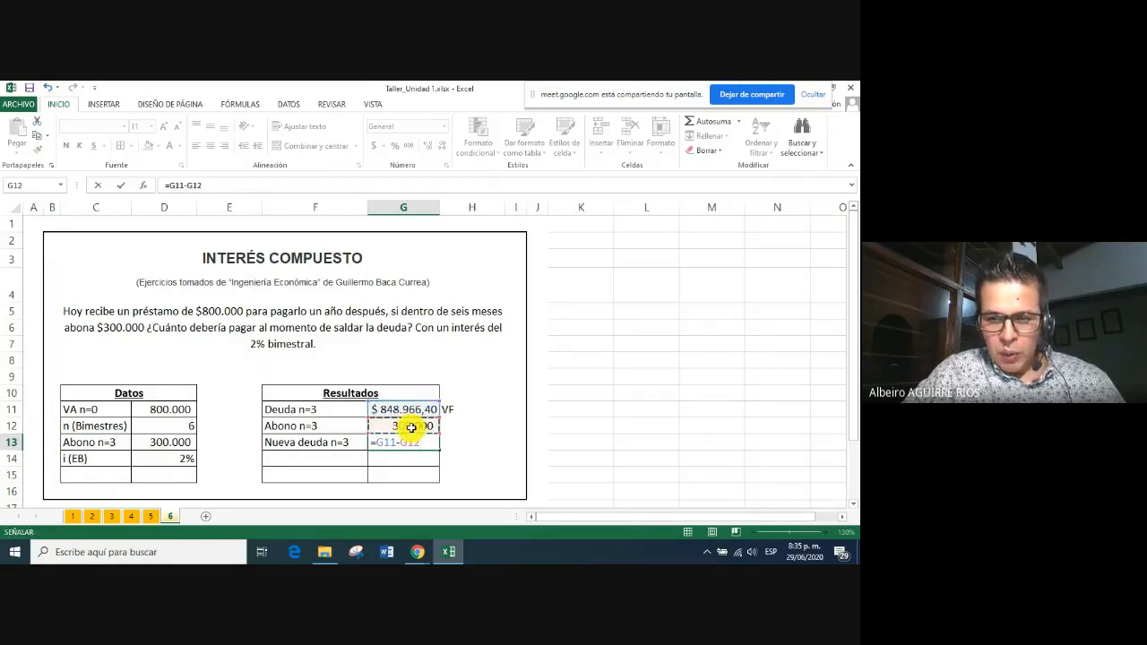
{"action": "key", "text": "Return"}
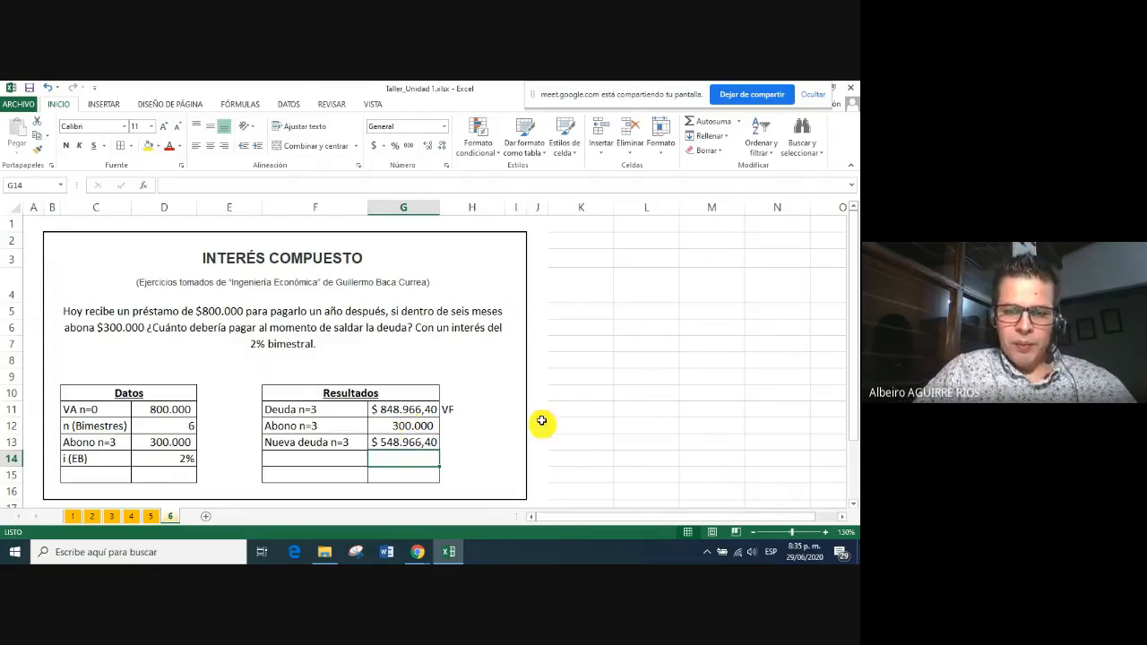
Enter the label Saldo n = 6 in F14, below the new debt row of the results
{"action": "left_click", "coordinate": [424, 442]}
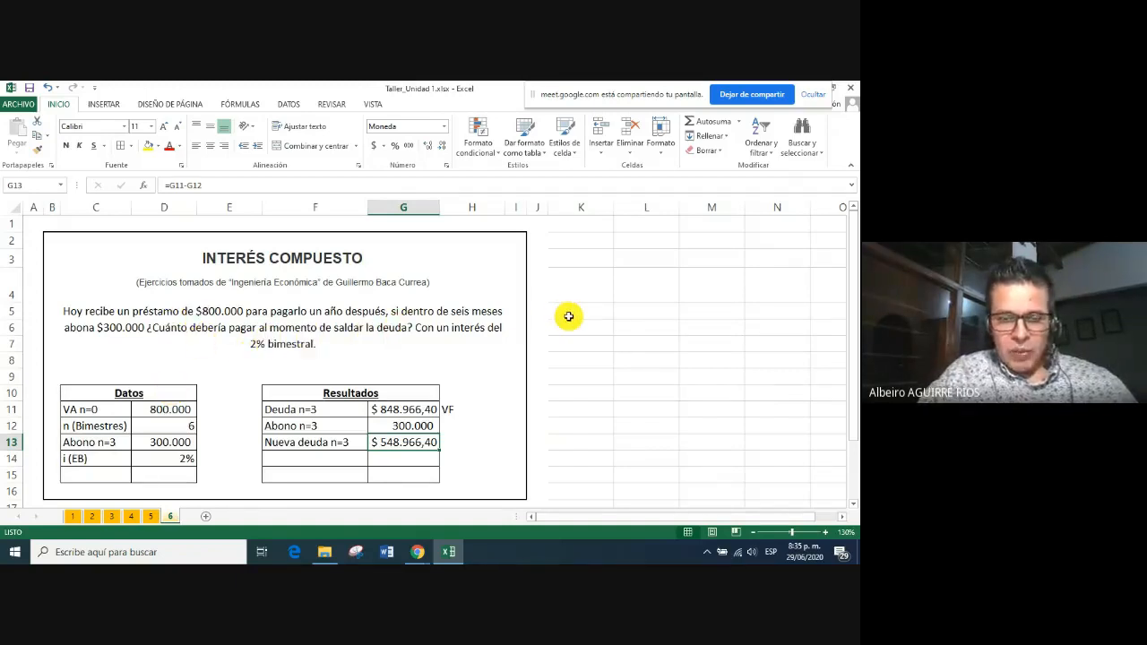
{"action": "left_click", "coordinate": [92, 408]}
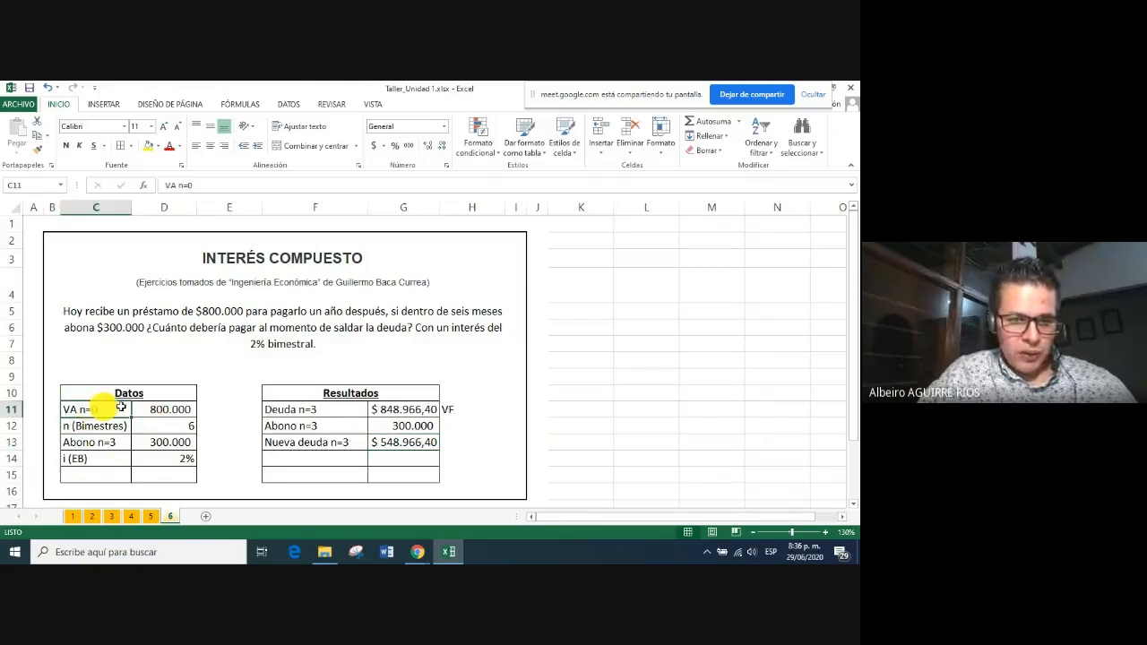
{"action": "left_click", "coordinate": [299, 459]}
{"action": "type", "text": "Saldo n = 6"}
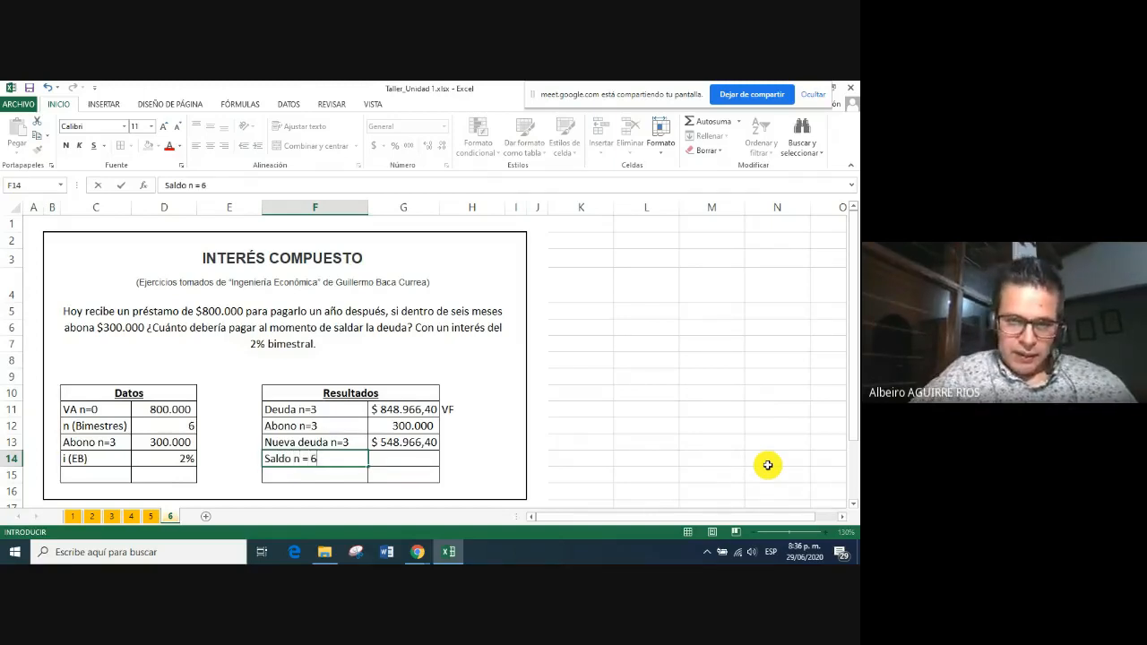
{"action": "key", "text": "Tab"}
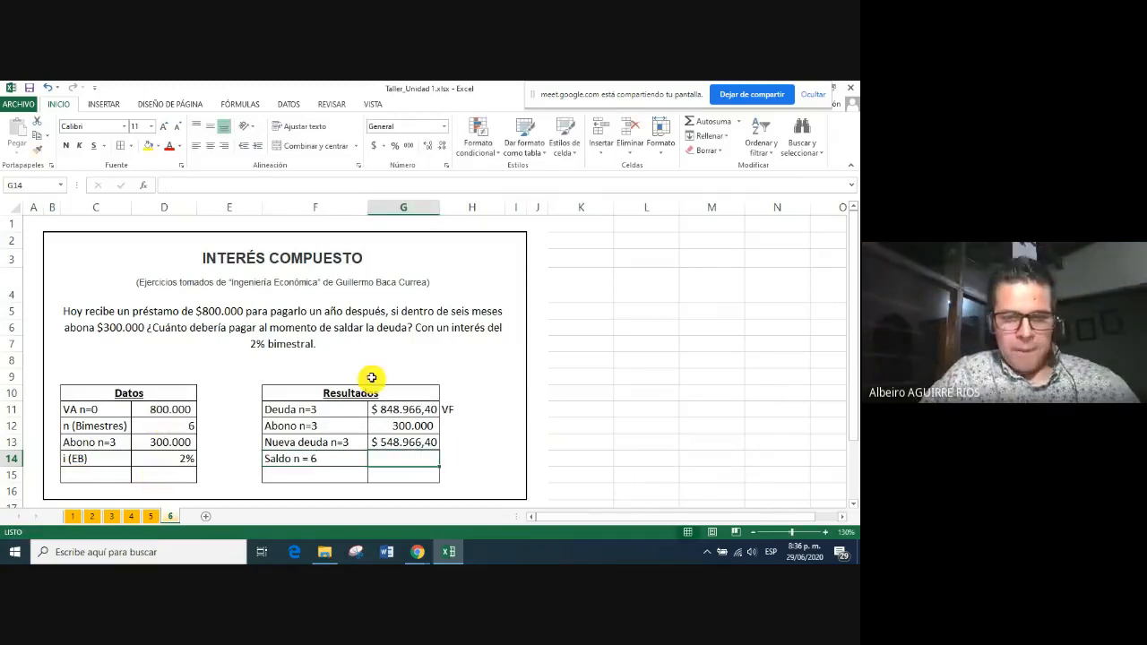
Add the period notes n = 3 in H13 and n = 6 in H14 beside the new debt and balance rows
{"action": "left_click", "coordinate": [340, 439]}
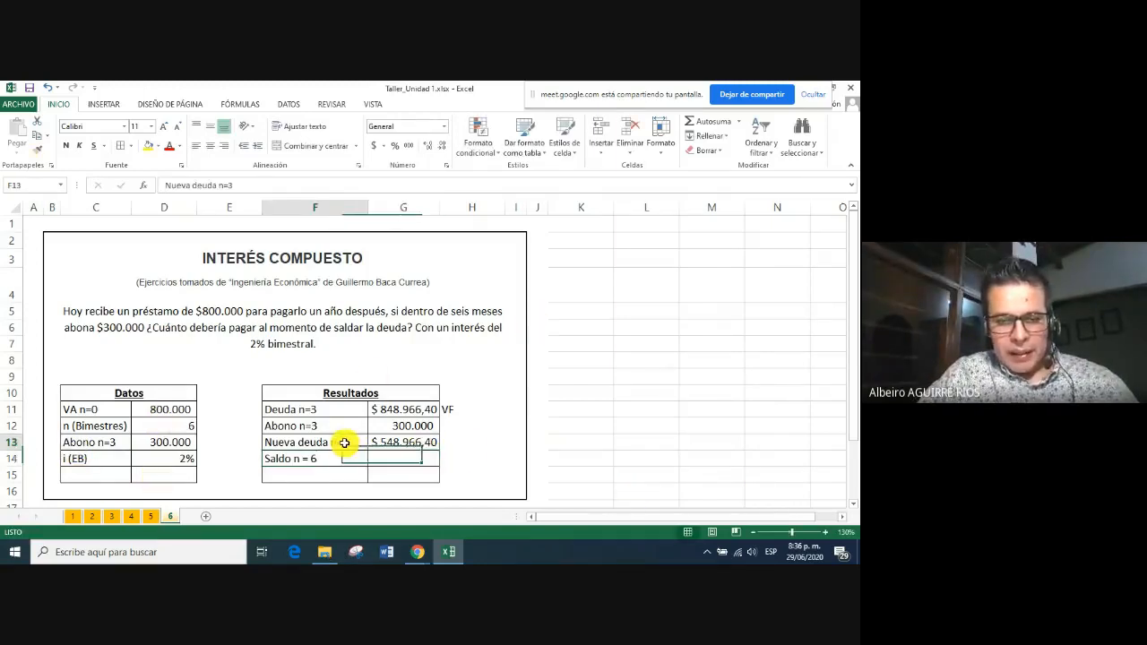
{"action": "left_click", "coordinate": [471, 440]}
{"action": "type", "text": "n = 3"}
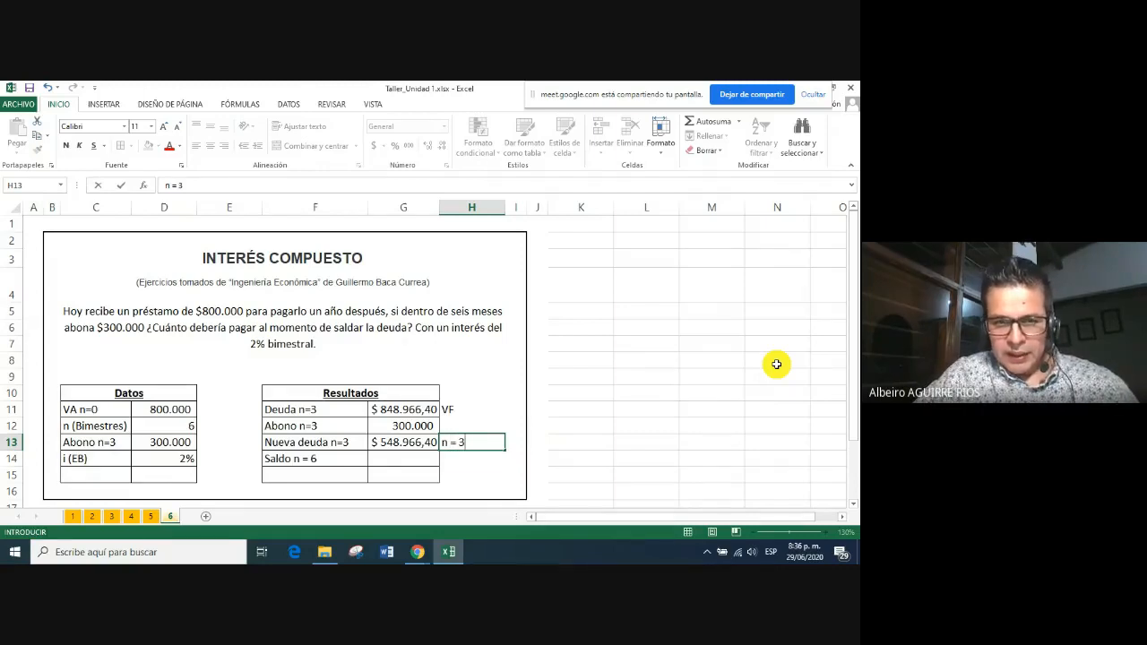
{"action": "key", "text": "Return"}
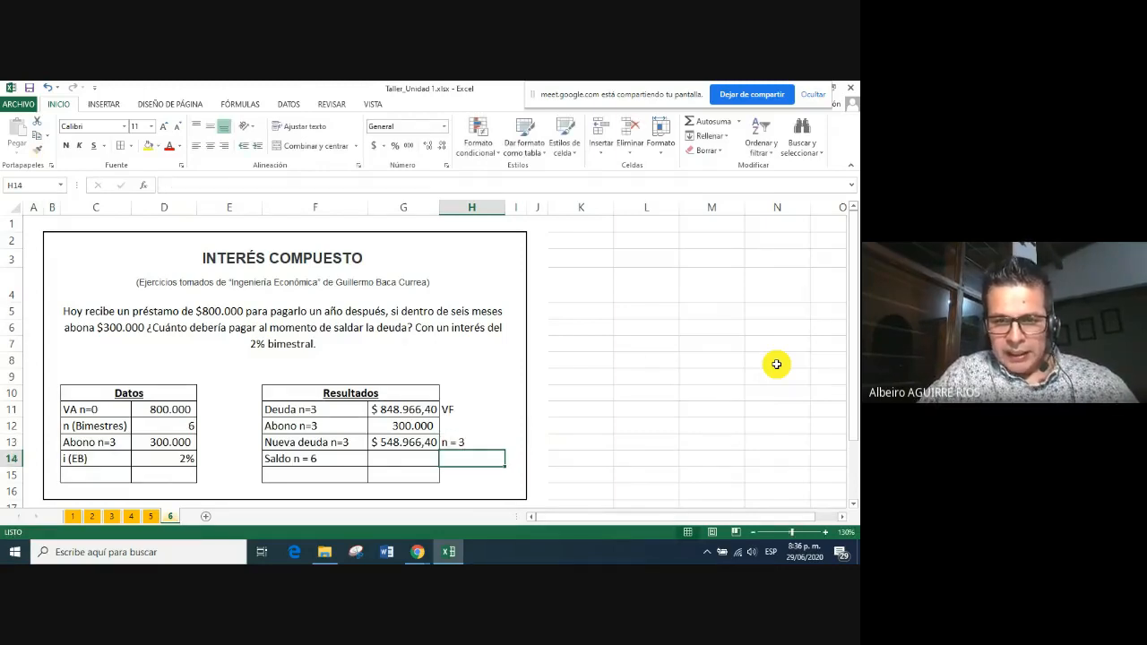
{"action": "type", "text": "n = 6"}
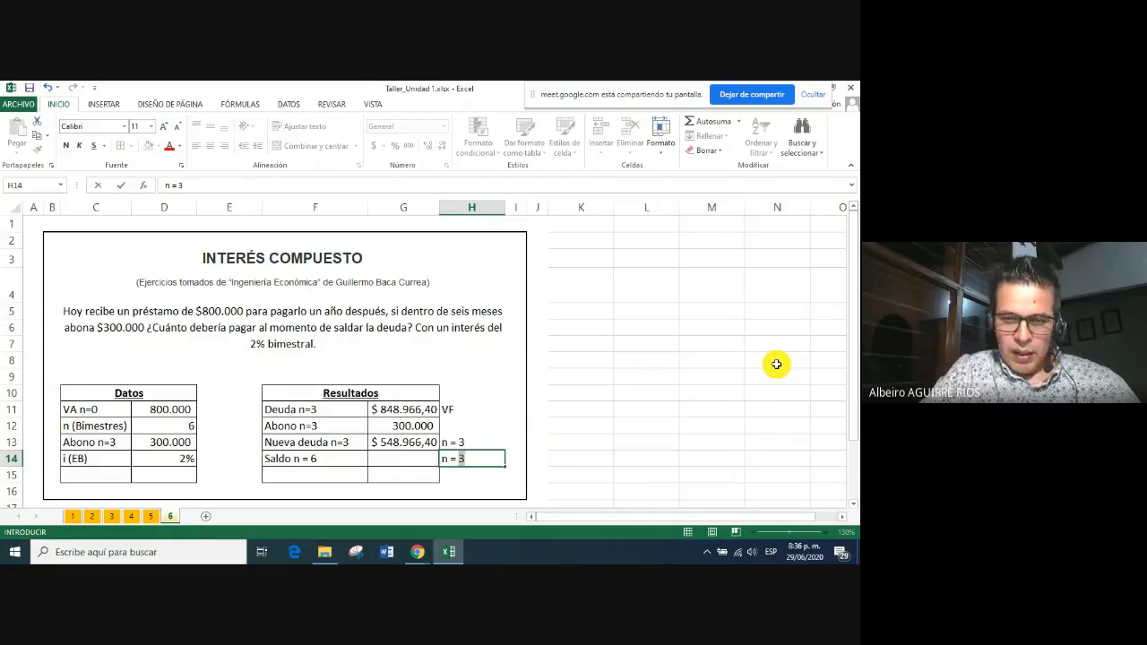
{"action": "left_click", "coordinate": [740, 373]}
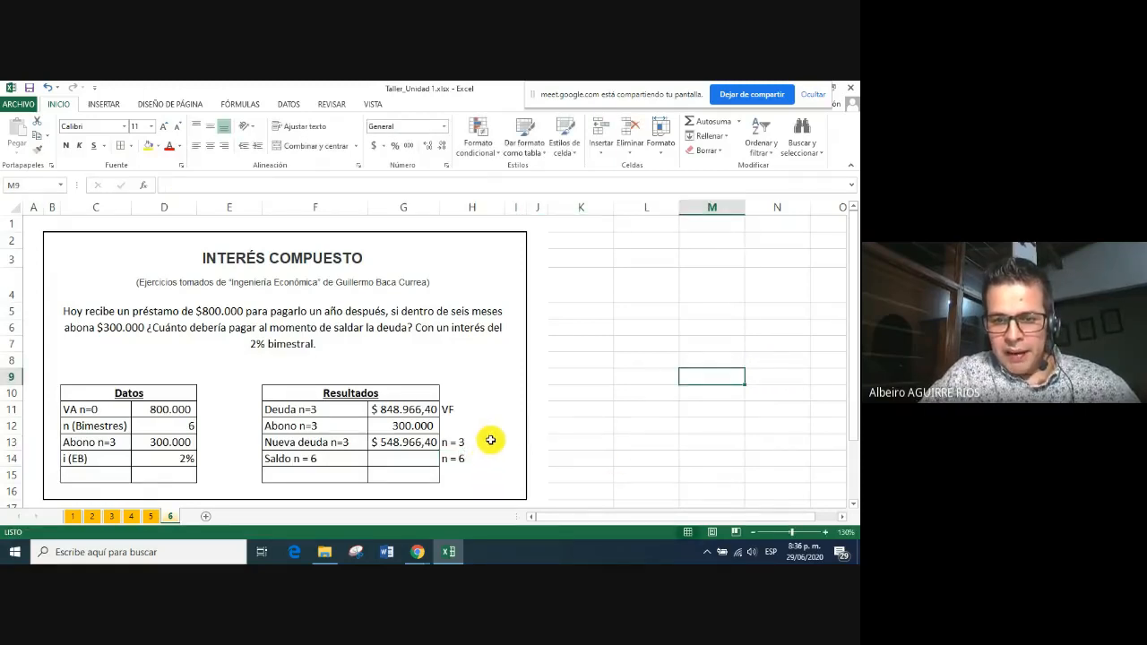
Draw a right brace shape about 0,98 cm high and 0,33 cm wide beside the notes in H13 and H14
{"action": "left_click", "coordinate": [484, 441]}
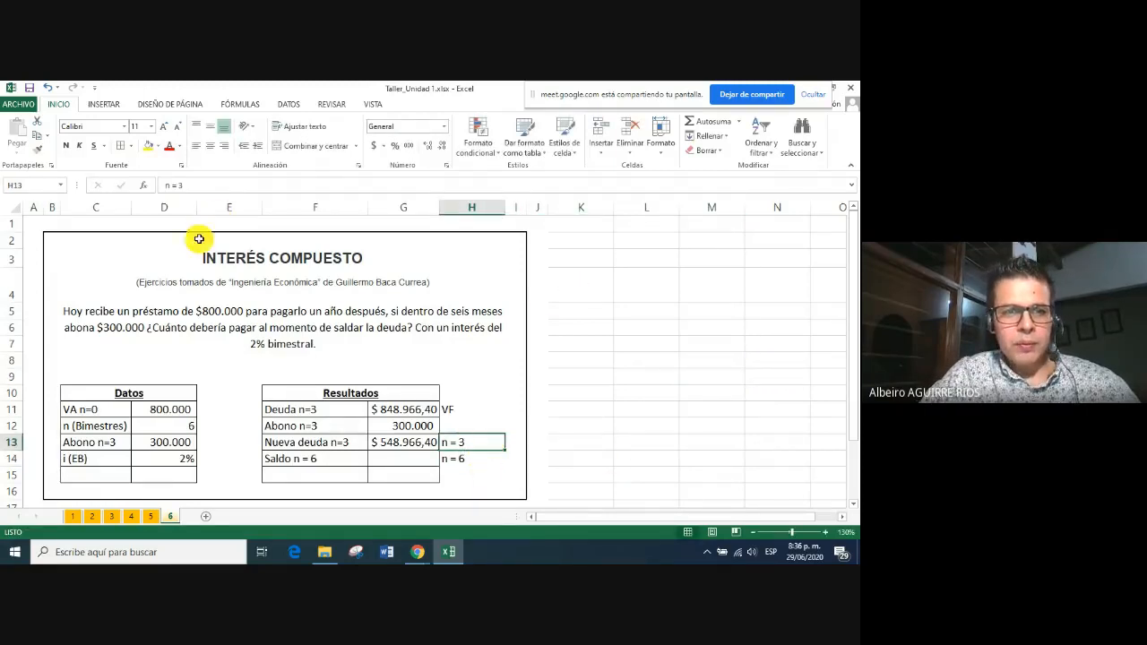
{"action": "left_click", "coordinate": [99, 105]}
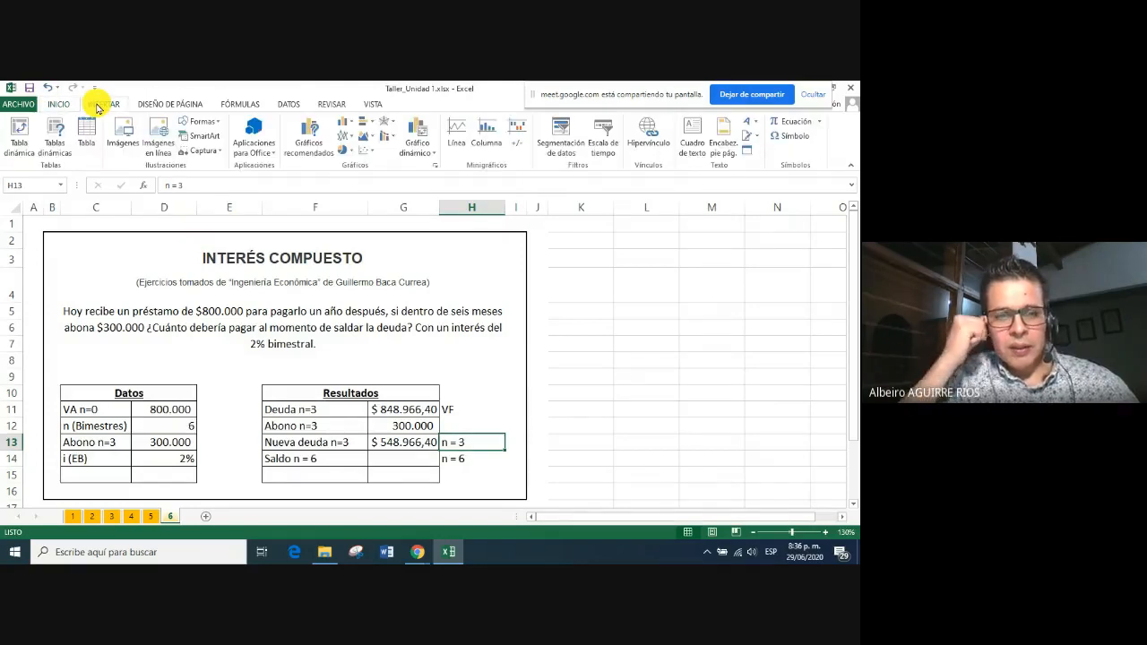
{"action": "left_click", "coordinate": [201, 123]}
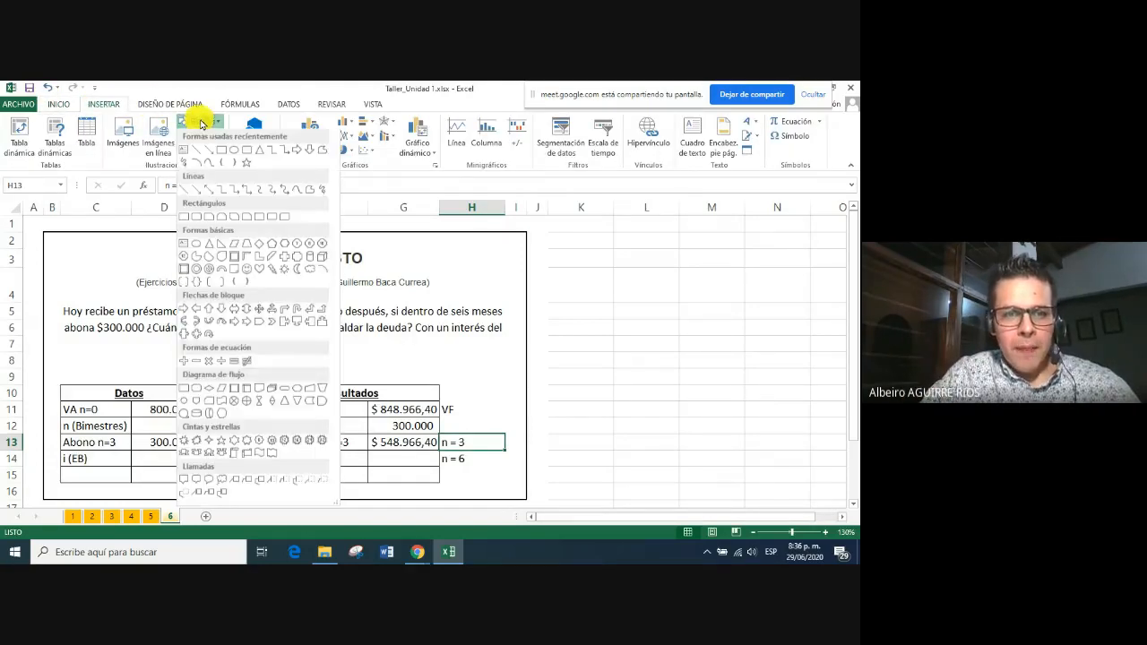
{"action": "left_click", "coordinate": [248, 285]}
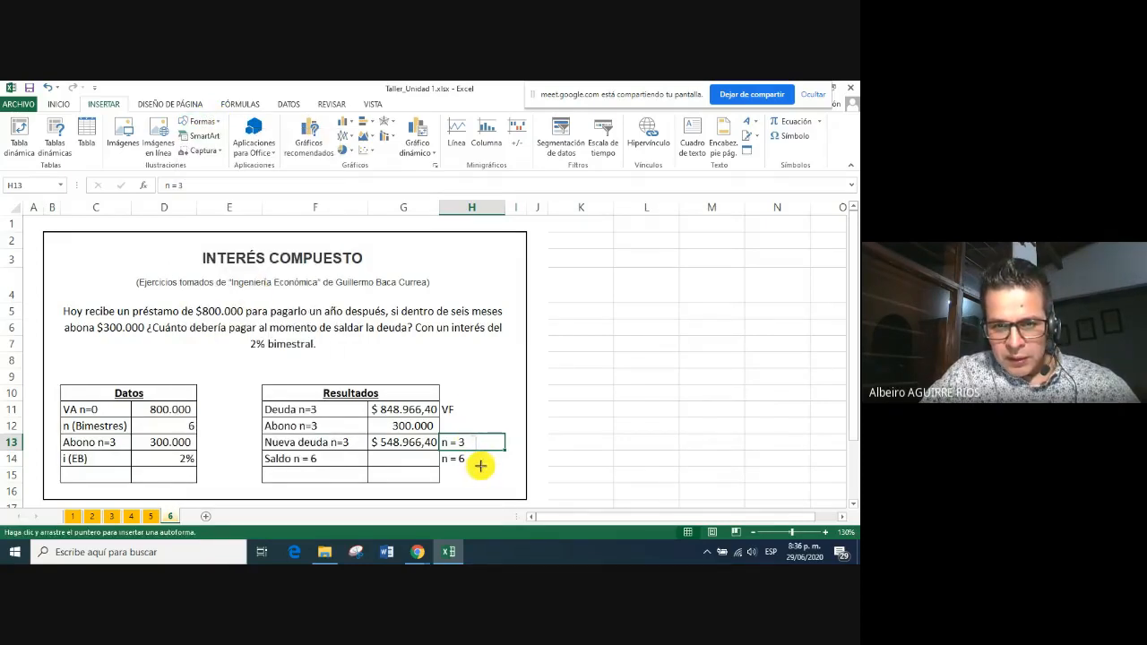
{"action": "mouse_move", "coordinate": [480, 465]}
{"action": "left_mouse_down"}
{"action": "mouse_move", "coordinate": [481, 439]}
{"action": "mouse_move", "coordinate": [469, 435]}
{"action": "left_mouse_up"}
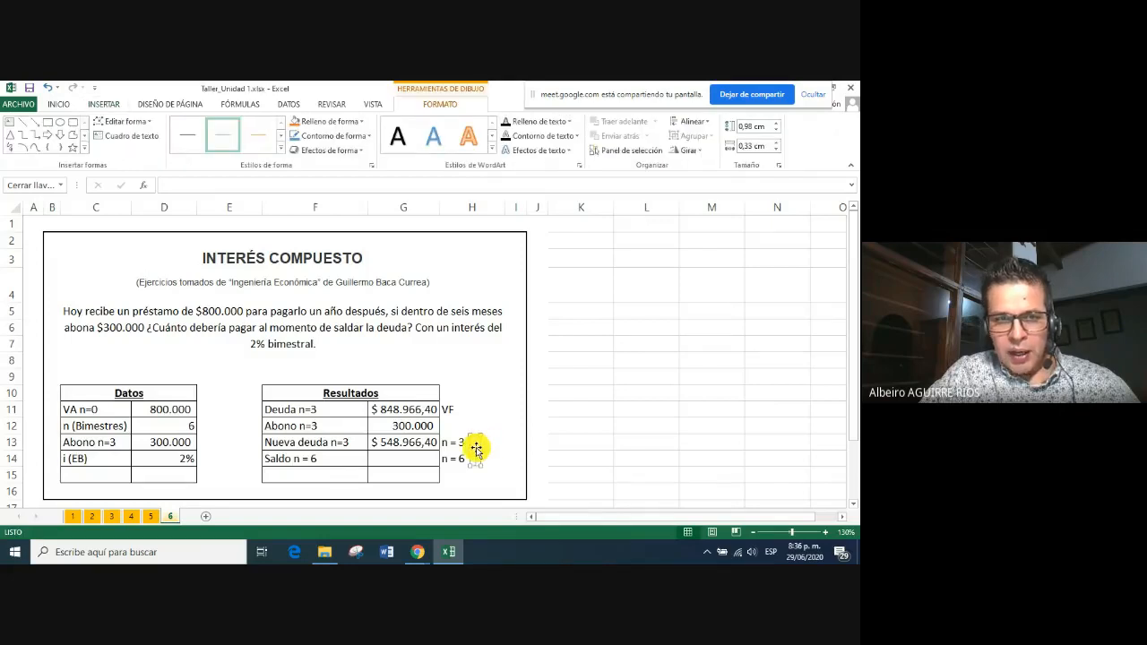
Format the brace's outline in standard red with a thickness of 2¼ pto
{"action": "left_click", "coordinate": [358, 136]}
{"action": "left_click", "coordinate": [304, 250]}
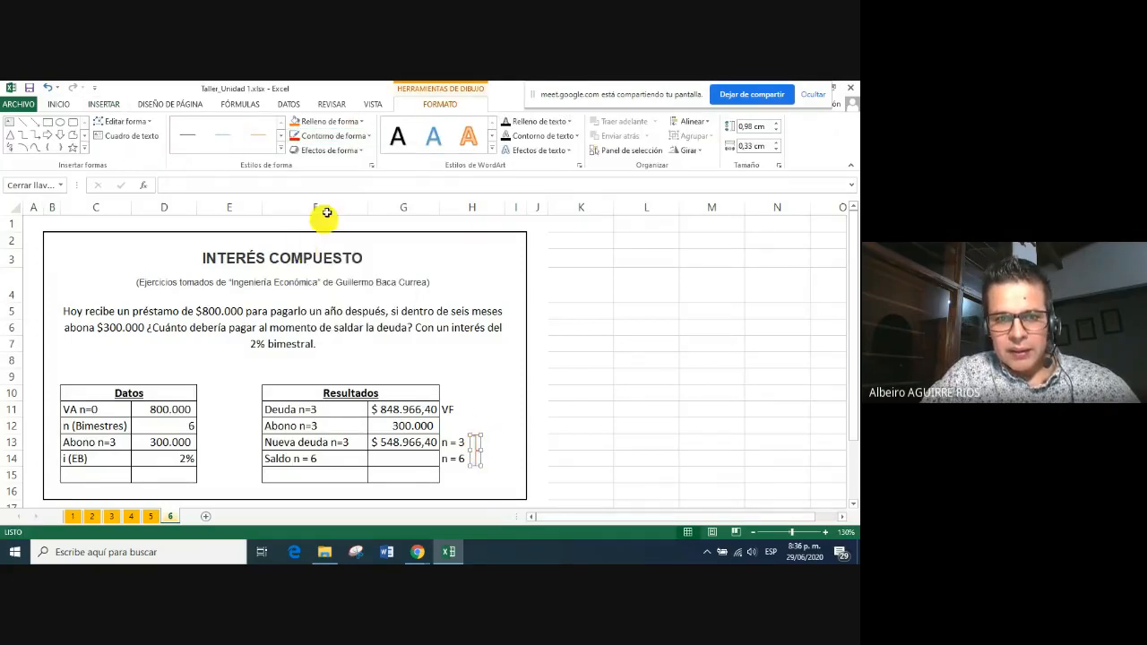
{"action": "left_click", "coordinate": [367, 137]}
{"action": "mouse_move", "coordinate": [363, 293]}
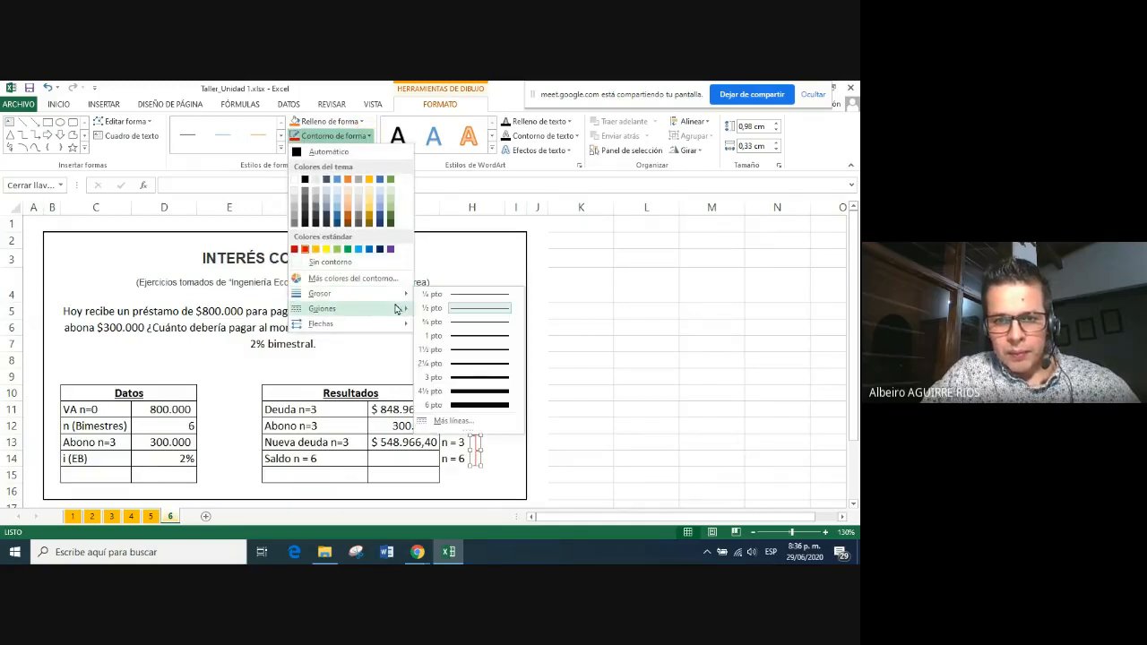
{"action": "left_click", "coordinate": [476, 363]}
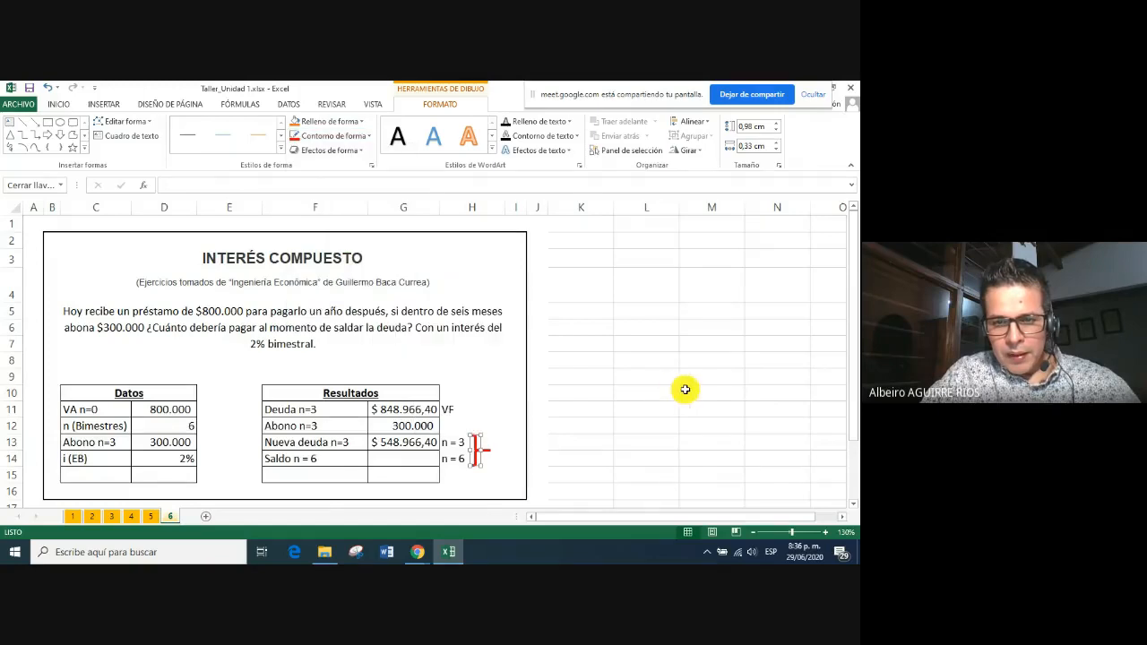
Change the note in H11 beside the Deuda n=3 result to VF1
{"action": "left_click", "coordinate": [684, 389]}
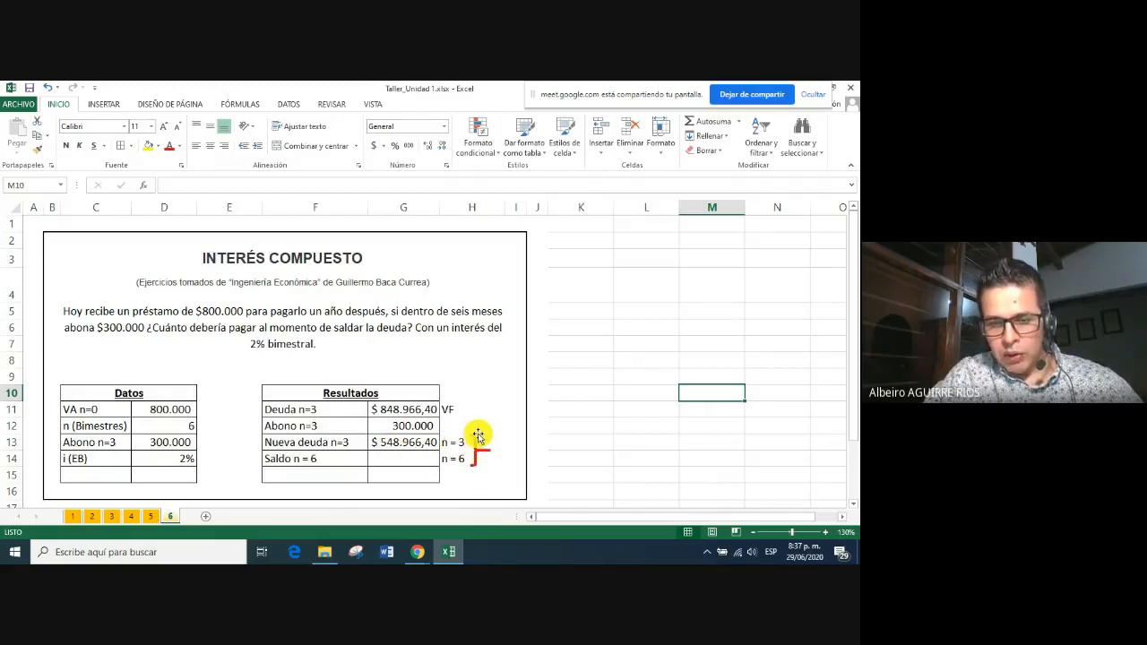
{"action": "left_click_drag", "start_coordinate": [473, 436], "coordinate": [471, 468]}
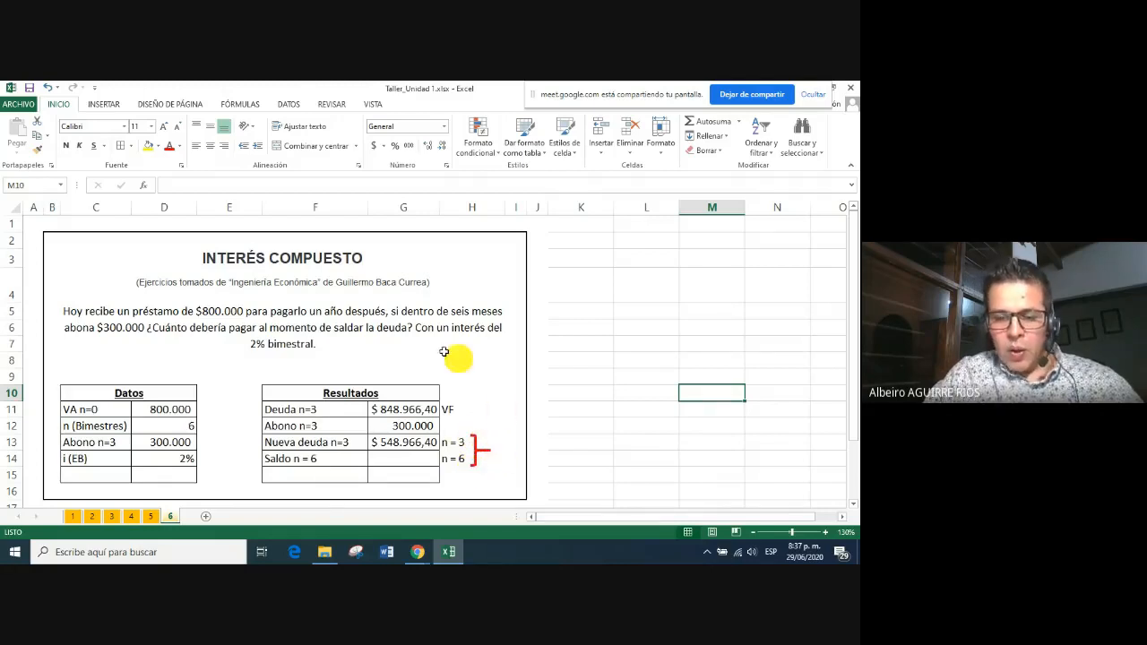
{"action": "left_click", "coordinate": [394, 461]}
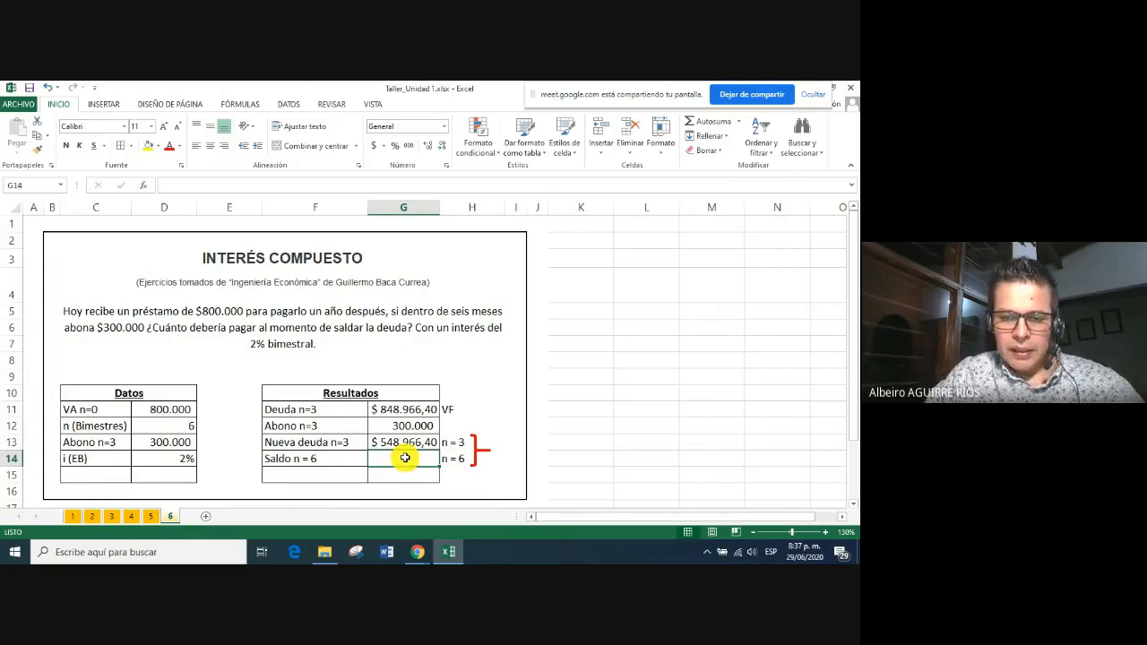
{"action": "double_click", "coordinate": [459, 409]}
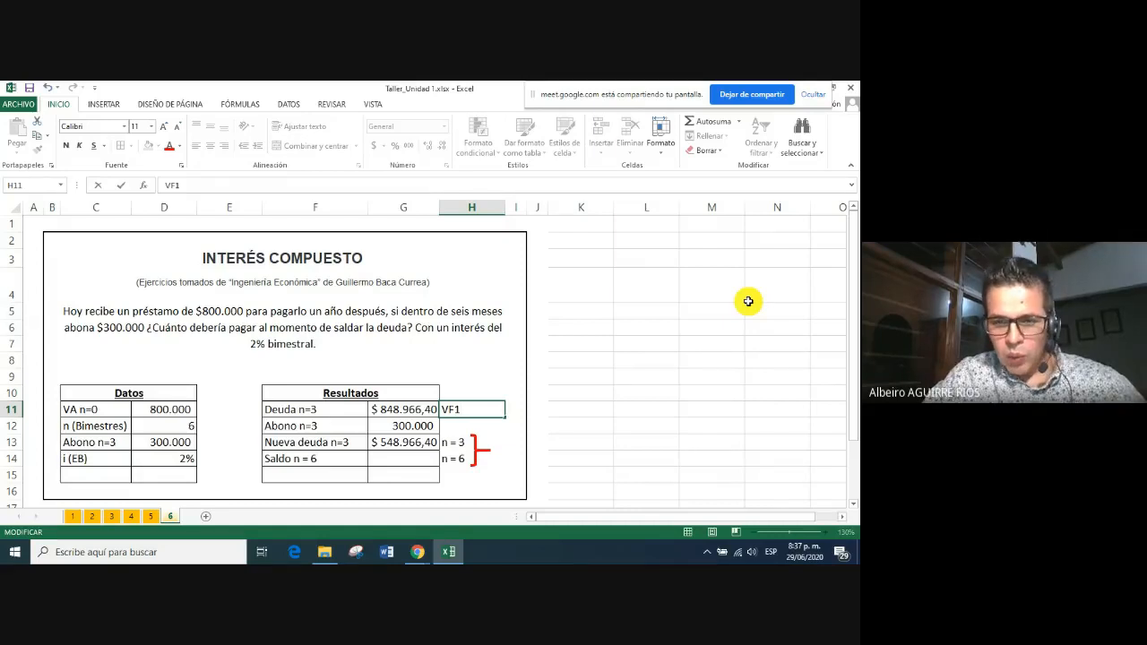
{"action": "key", "text": "Return"}
Try to move the period notes n = 3 and n = 6 from H13:H14 to I13:I14
{"action": "left_click", "coordinate": [420, 462]}
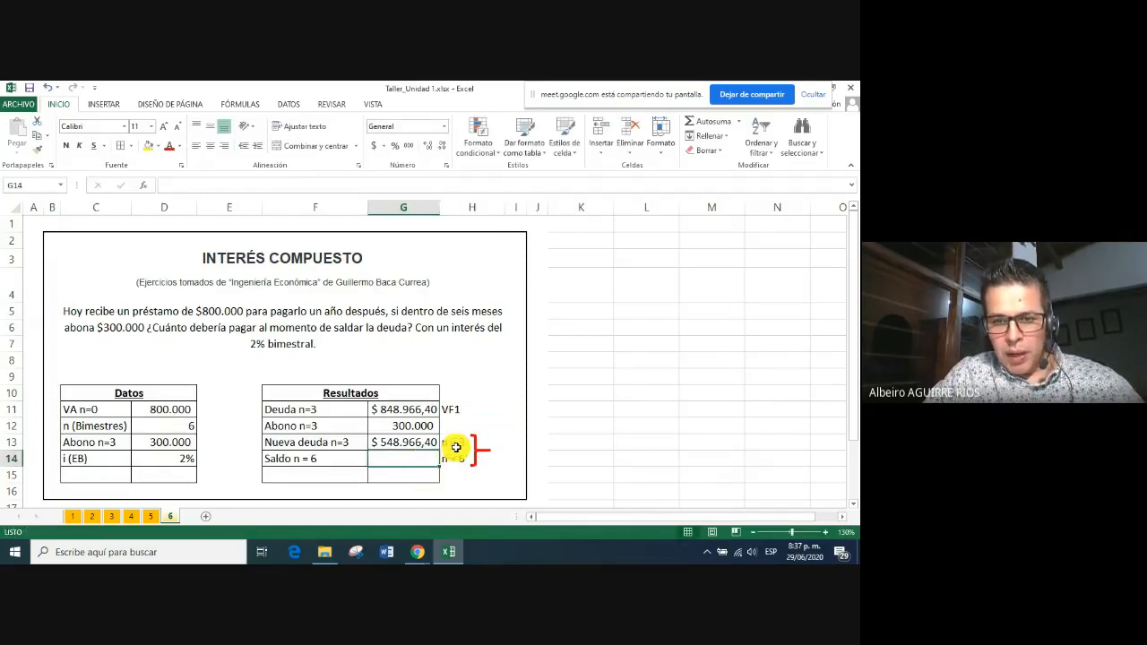
{"action": "left_click", "coordinate": [456, 448]}
{"action": "left_click", "coordinate": [446, 460]}
{"action": "left_click", "coordinate": [412, 459]}
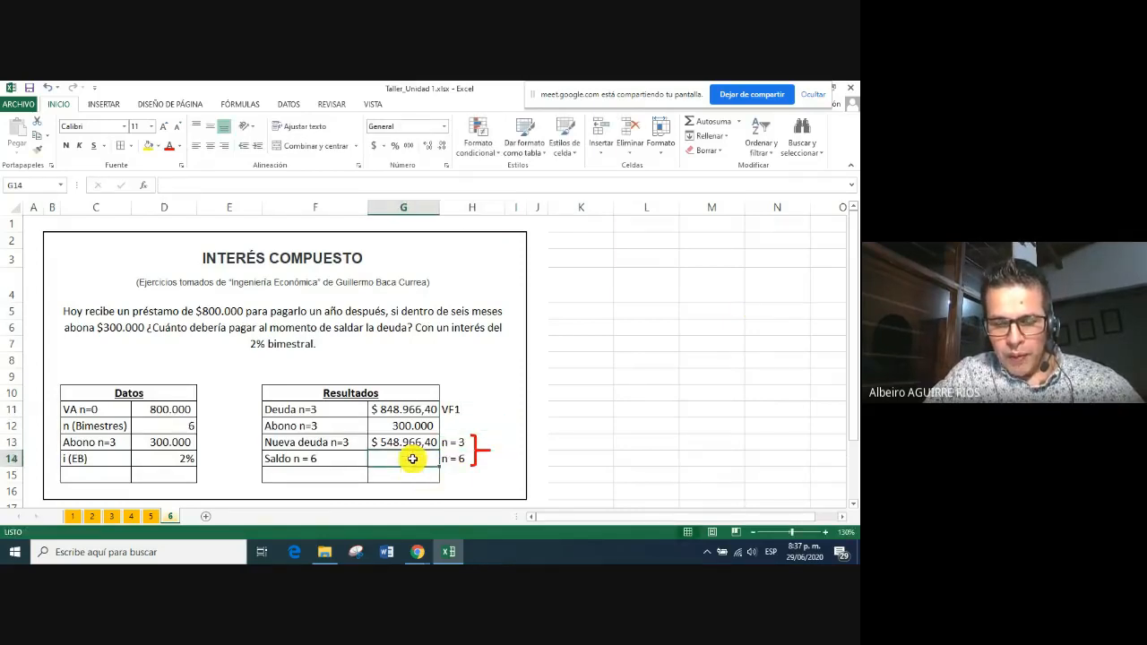
{"action": "left_click", "coordinate": [517, 457]}
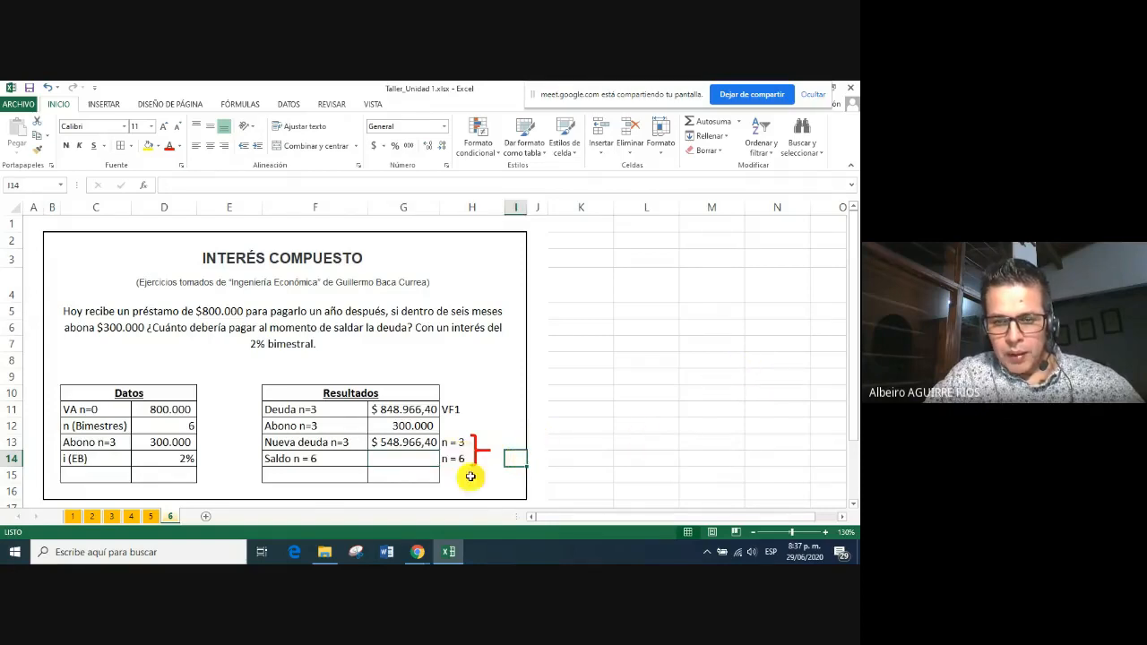
{"action": "mouse_move", "coordinate": [461, 443]}
{"action": "left_mouse_down"}
{"action": "mouse_move", "coordinate": [474, 458]}
{"action": "mouse_move", "coordinate": [512, 440]}
{"action": "mouse_move", "coordinate": [520, 460]}
{"action": "left_mouse_up"}
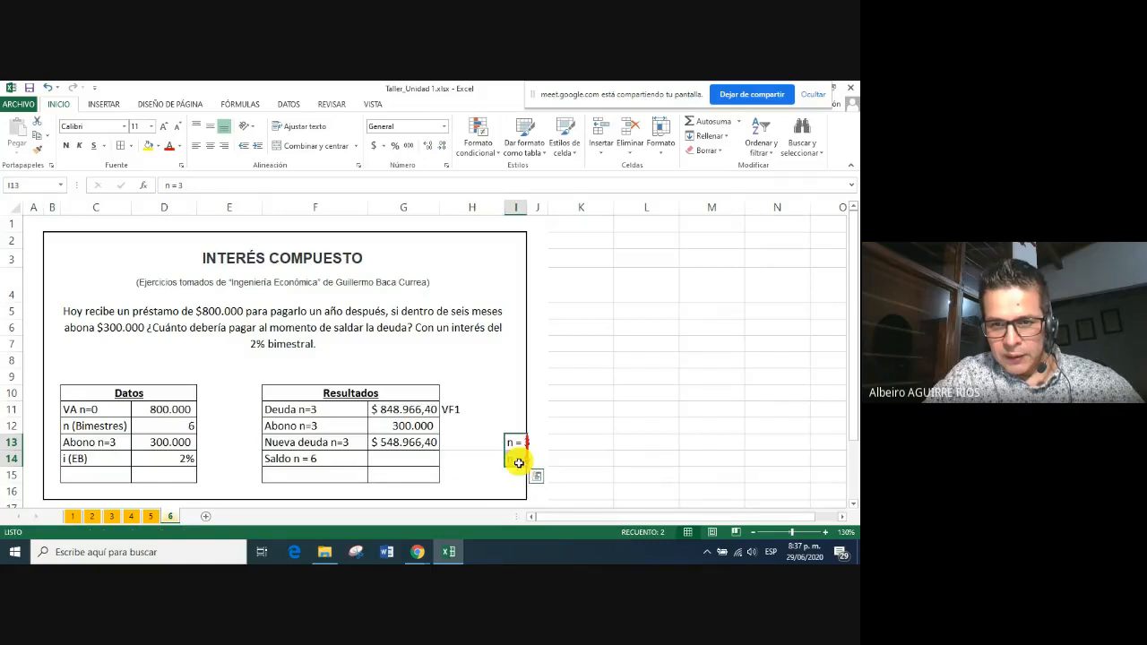
{"action": "key", "text": "ctrl+z"}
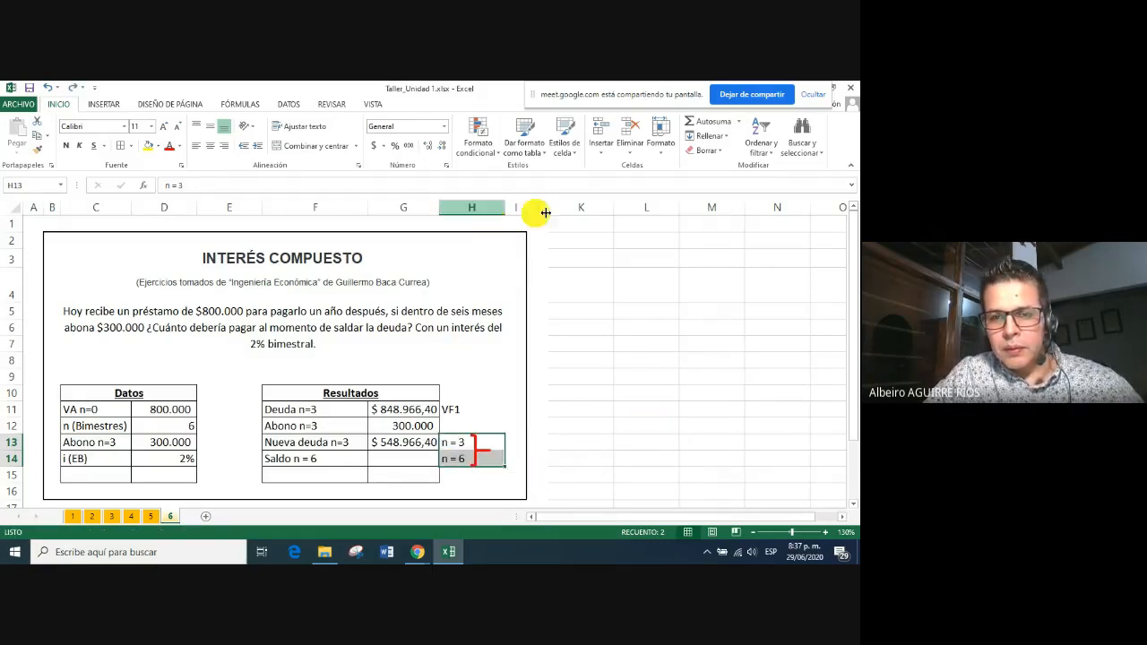
Insert a new column before column H and move the VF1 note back beside the debt result in H11
{"action": "left_click", "coordinate": [473, 208]}
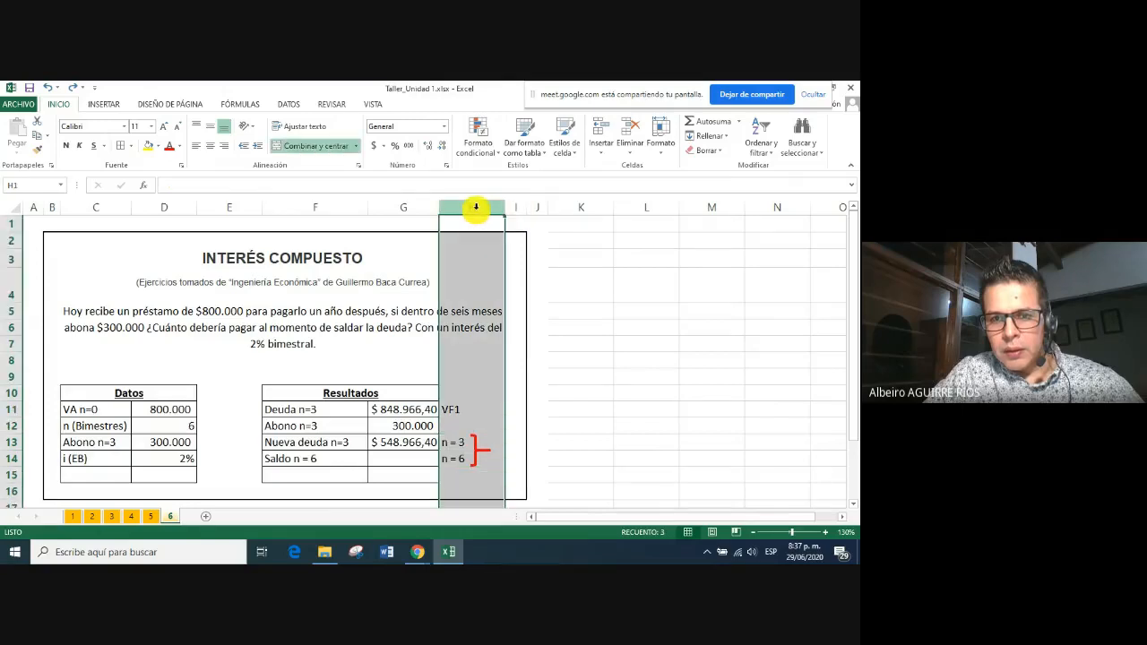
{"action": "right_click", "coordinate": [476, 206]}
{"action": "left_click", "coordinate": [502, 299]}
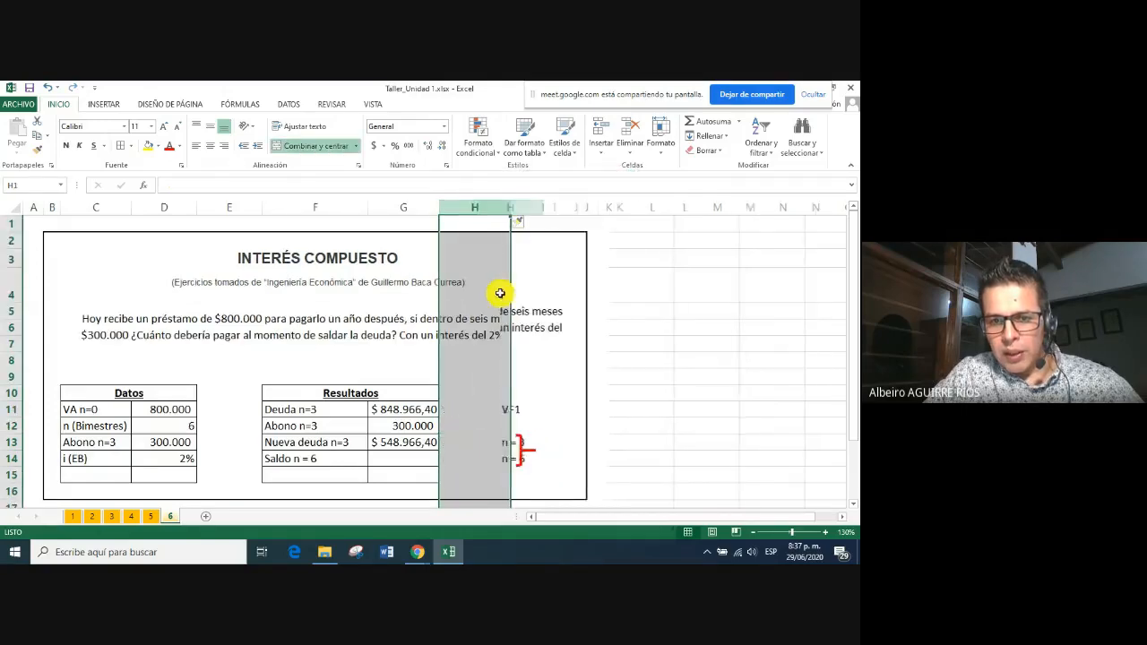
{"action": "left_click", "coordinate": [670, 406]}
{"action": "left_click", "coordinate": [522, 404]}
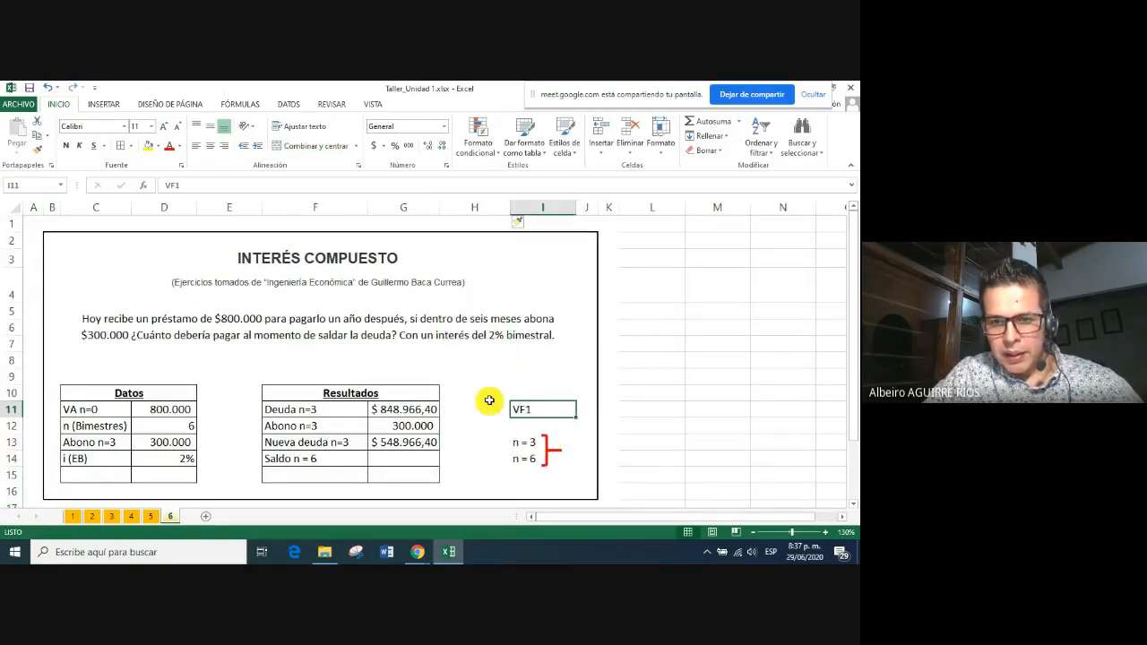
{"action": "left_click_drag", "start_coordinate": [549, 404], "coordinate": [488, 411]}
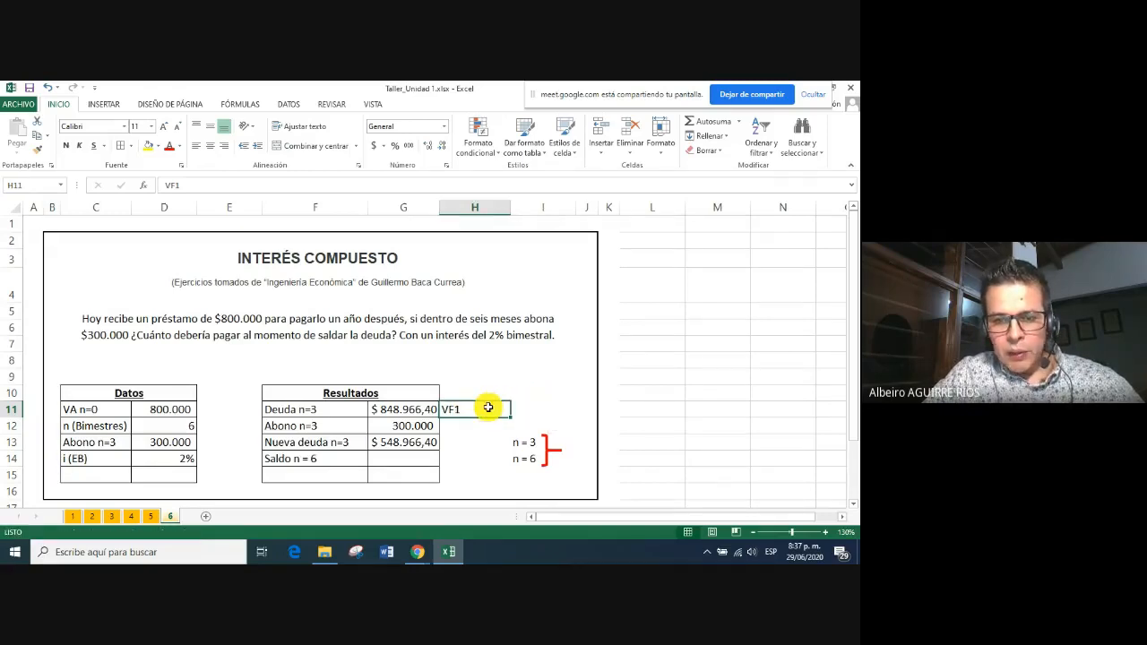
Enter the label VF2 in H14 beside the Saldo n = 6 row and narrow column H
{"action": "left_click", "coordinate": [399, 409]}
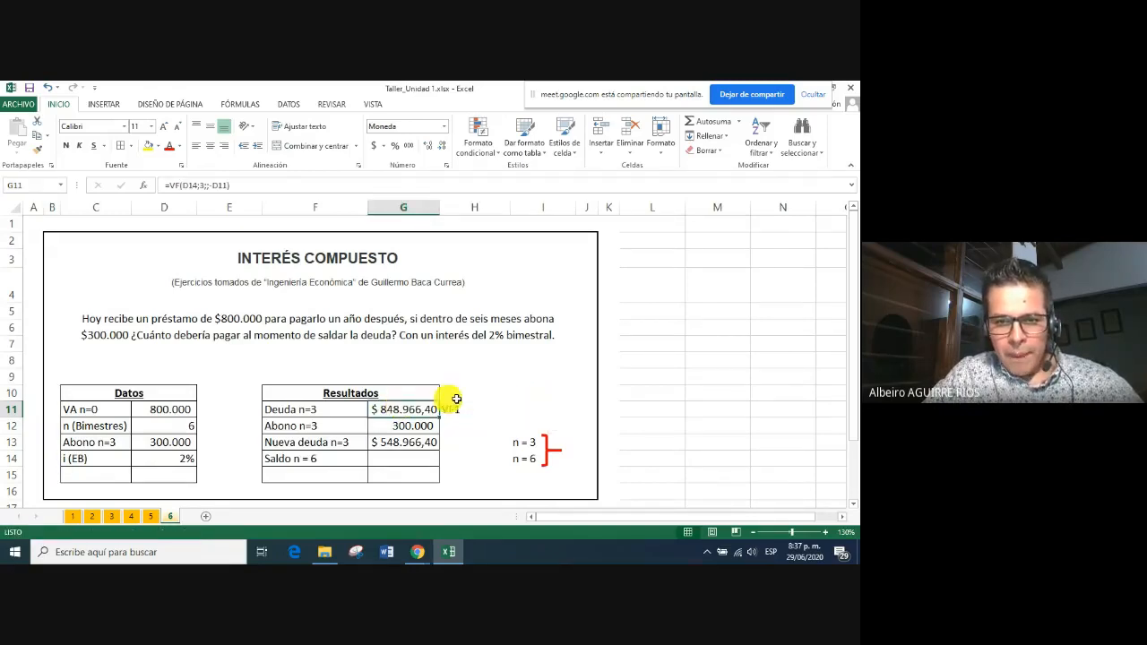
{"action": "left_click", "coordinate": [468, 459]}
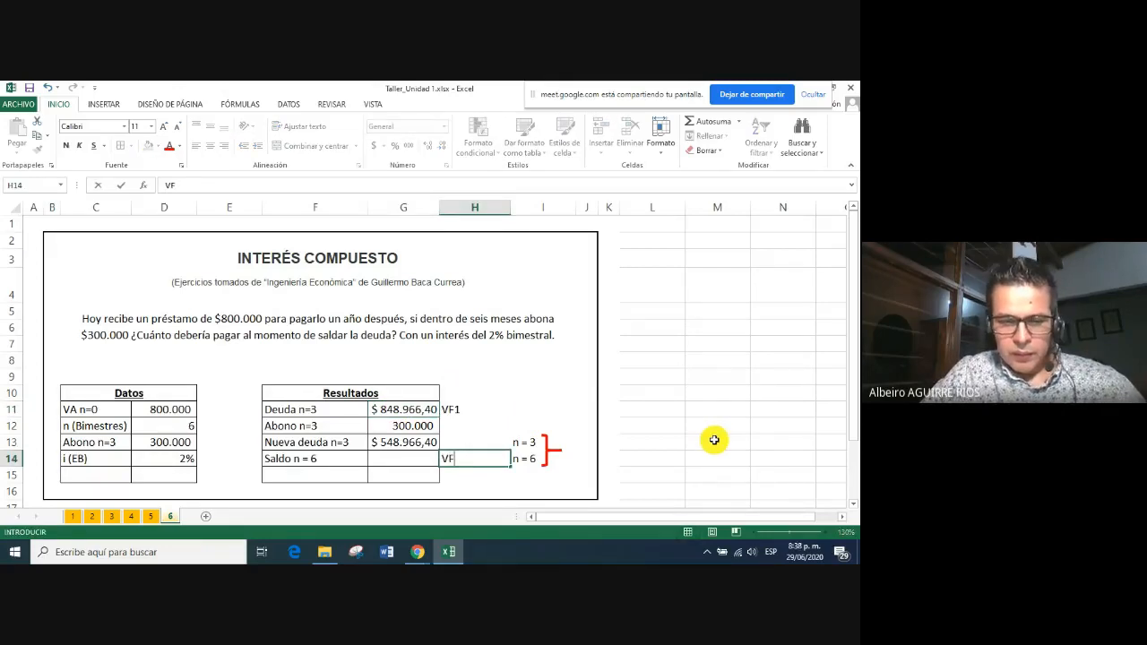
{"action": "key", "text": "BackSpace"}
{"action": "key", "text": "BackSpace"}
{"action": "key", "text": "Return"}
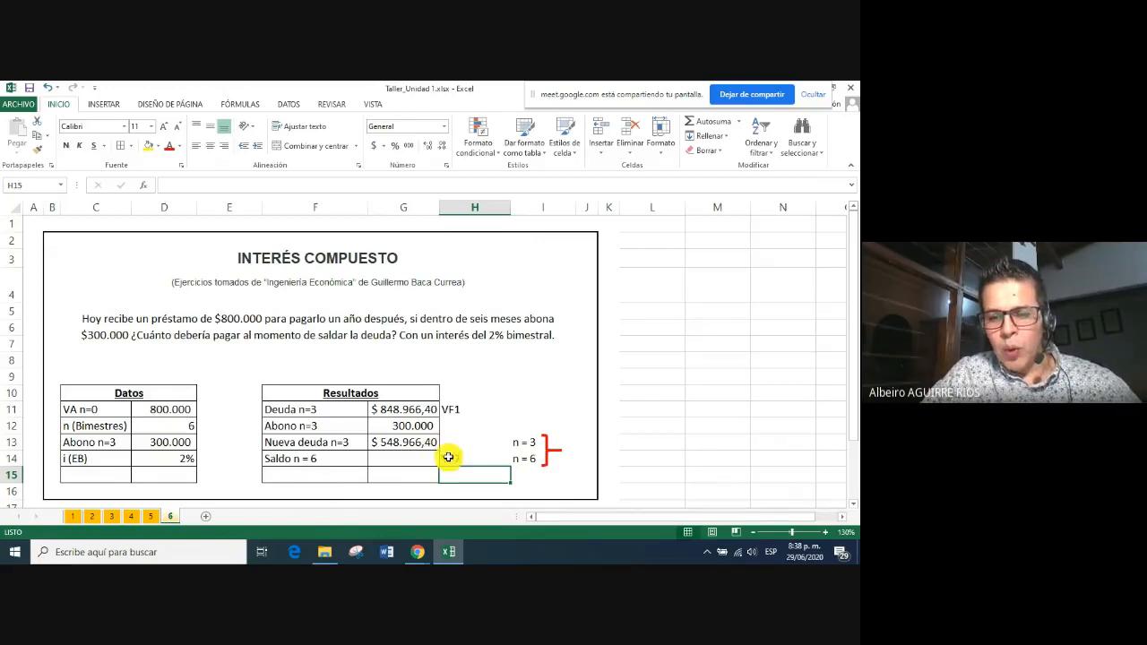
{"action": "left_click", "coordinate": [430, 460]}
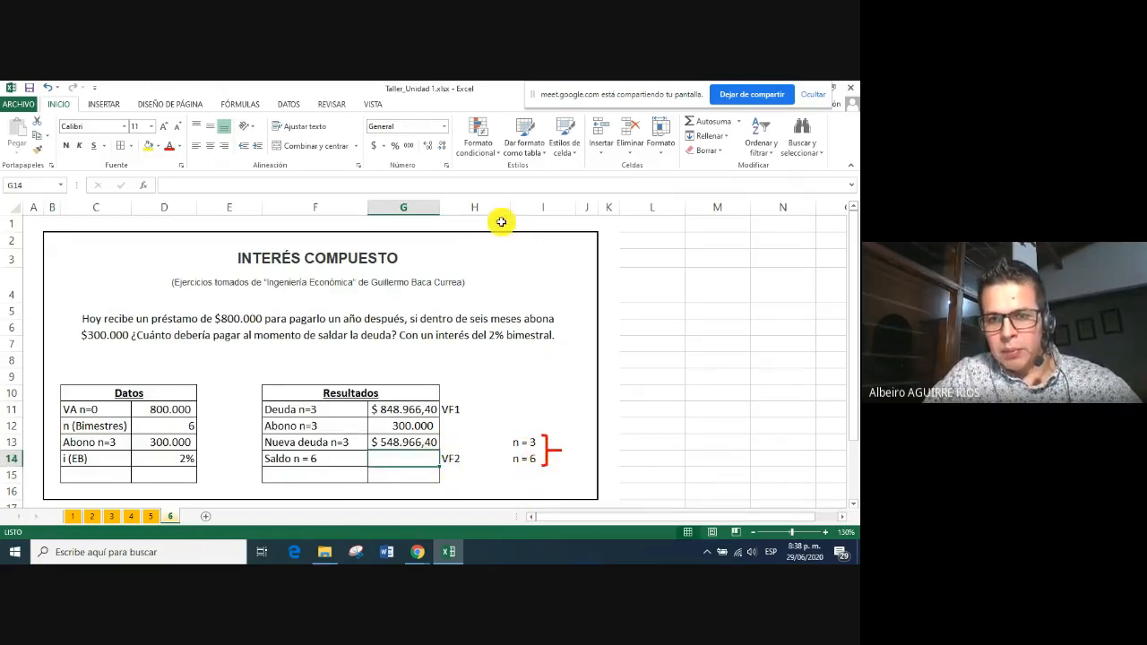
{"action": "left_click_drag", "start_coordinate": [513, 211], "coordinate": [487, 210]}
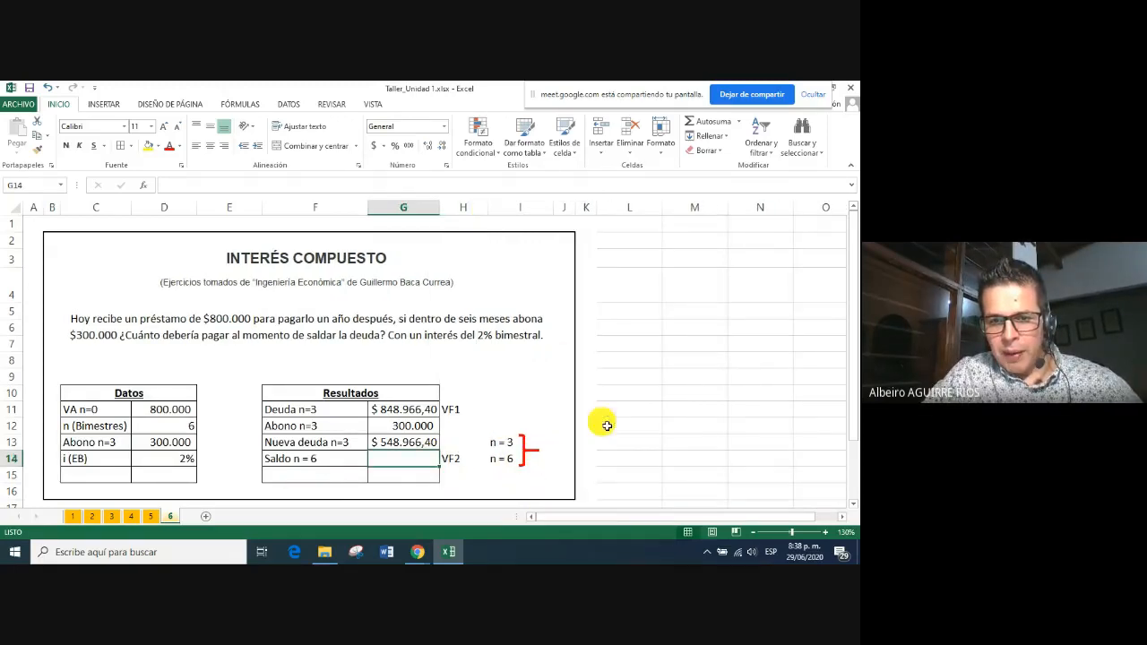
Calculate the Saldo n = 6 in G14 with the VF function, using rate D14, 6-3 periods and present value -G13
{"action": "left_click", "coordinate": [642, 423]}
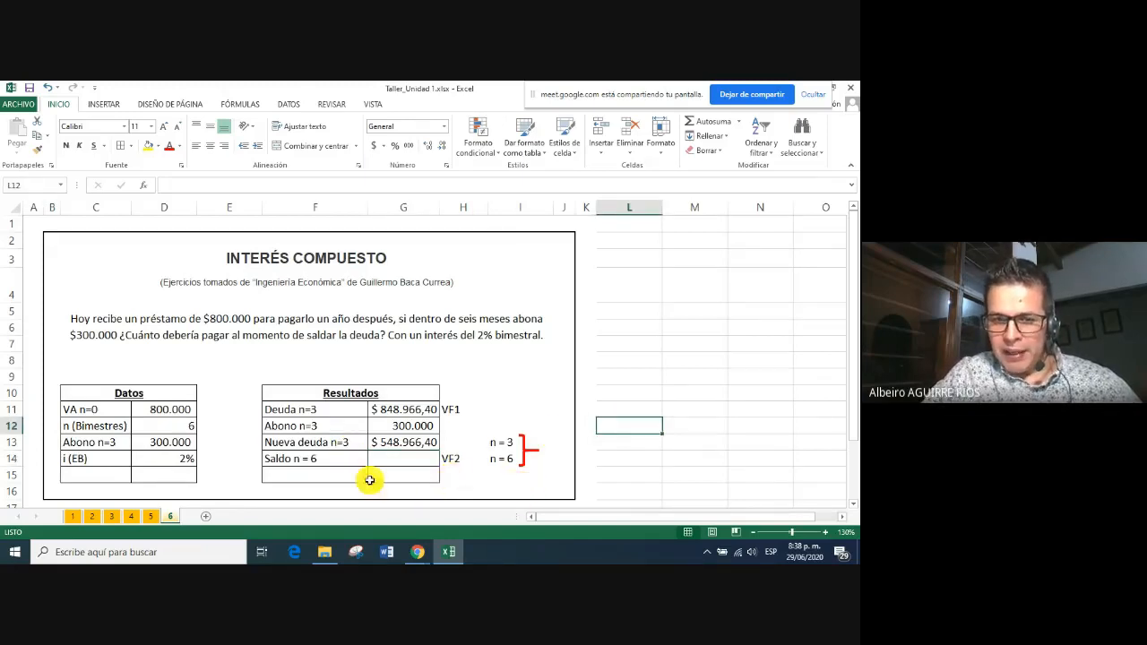
{"action": "left_click", "coordinate": [332, 446]}
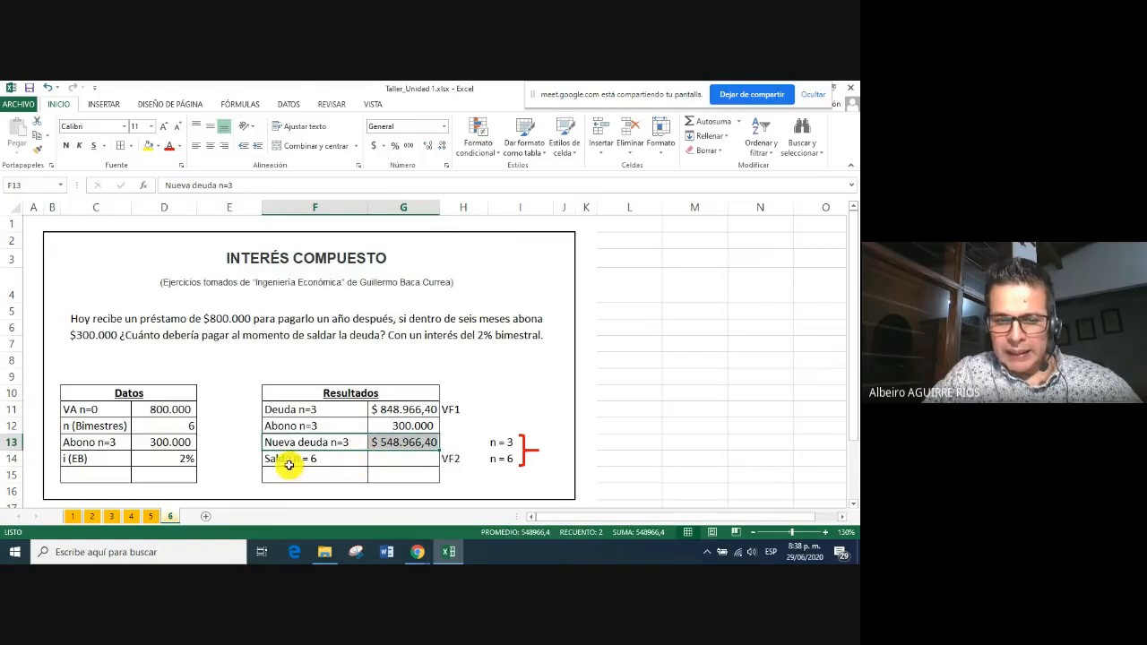
{"action": "left_click_drag", "start_coordinate": [307, 461], "coordinate": [371, 461]}
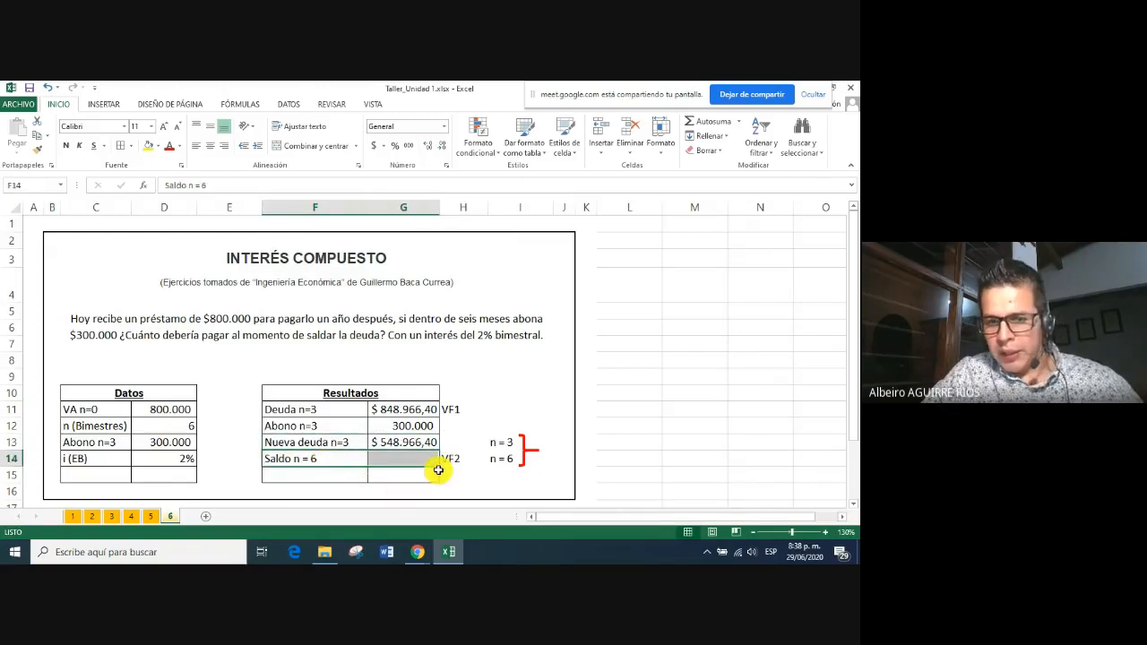
{"action": "left_click", "coordinate": [404, 458]}
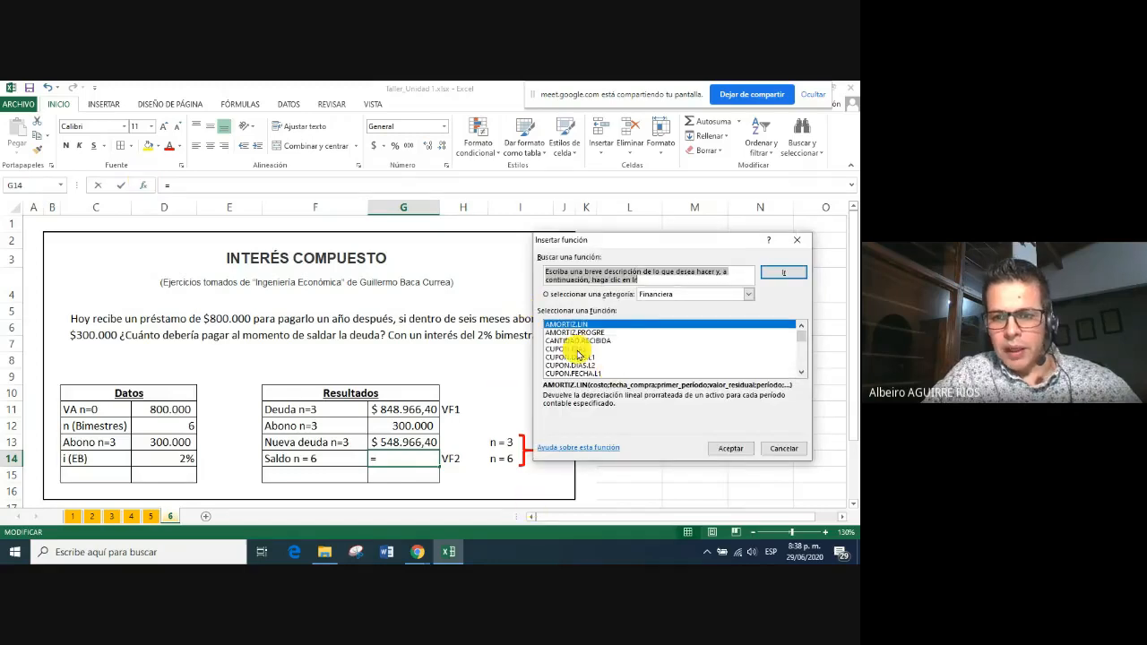
{"action": "left_click", "coordinate": [606, 349]}
{"action": "key", "text": "v"}
{"action": "key", "text": "f"}
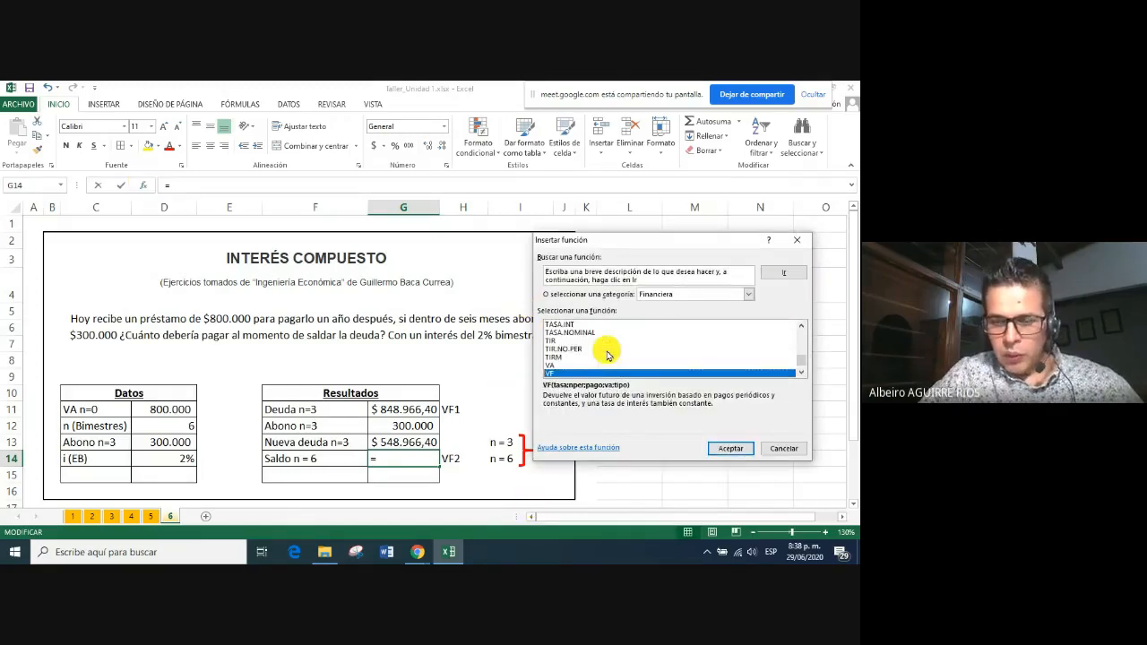
{"action": "key", "text": "Return"}
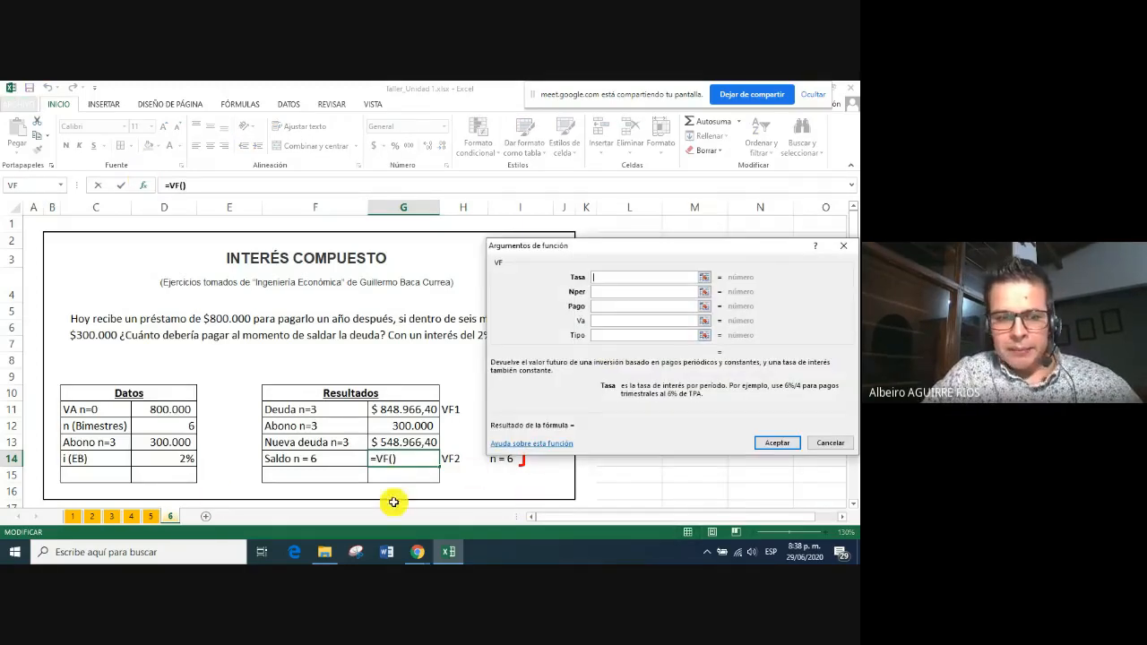
{"action": "left_click", "coordinate": [167, 458]}
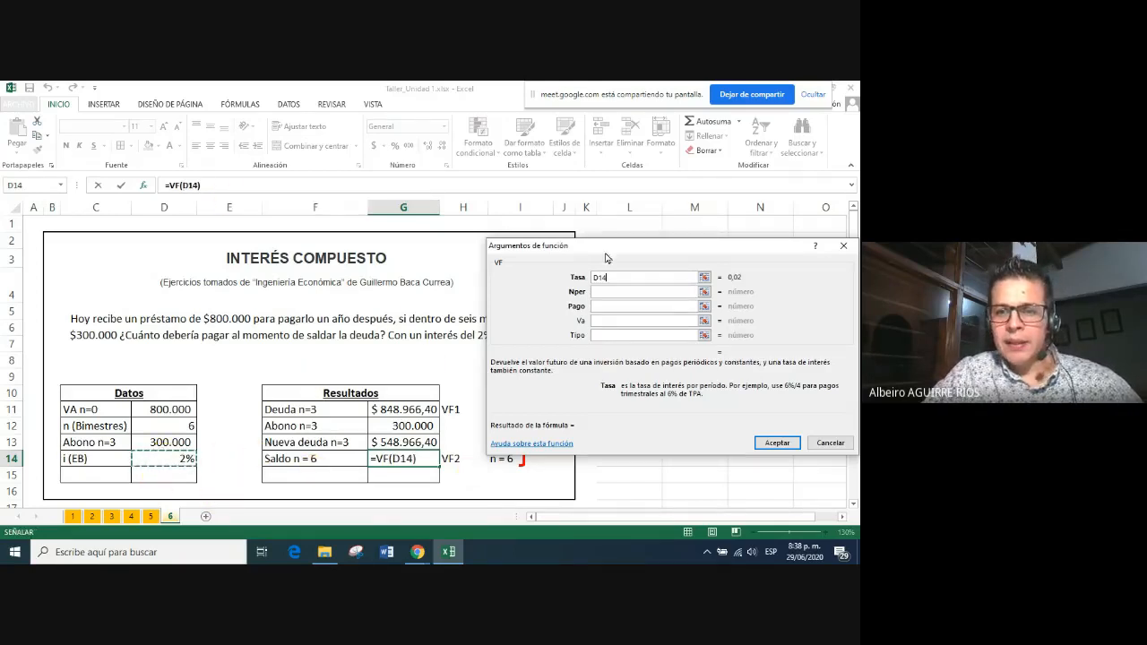
{"action": "left_click", "coordinate": [602, 291]}
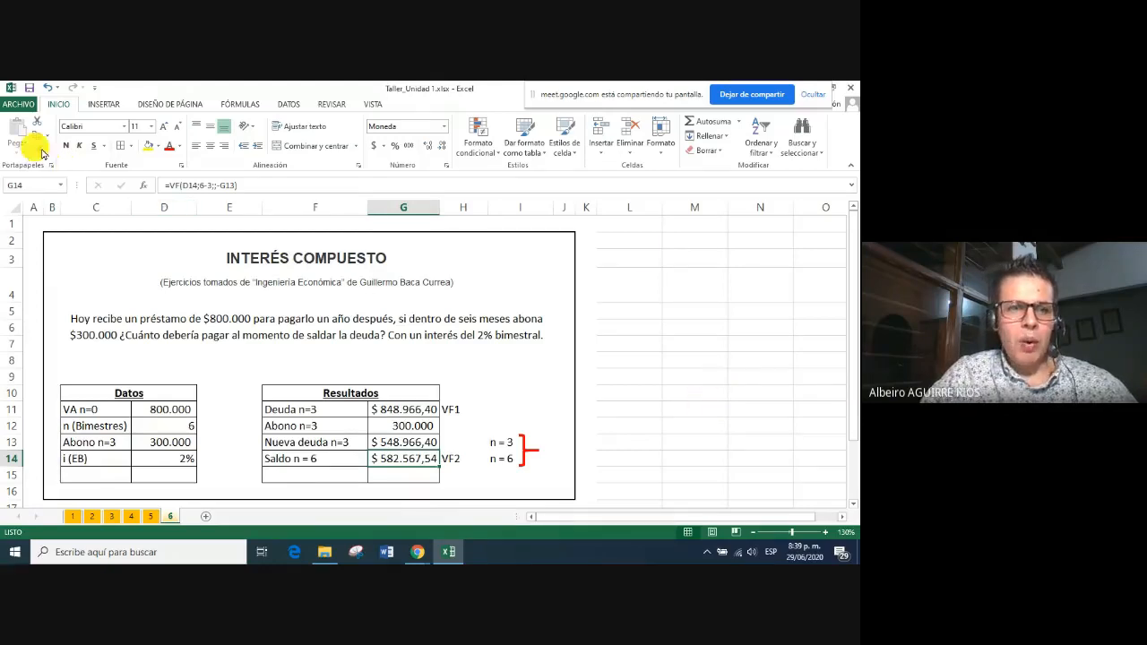
Save the workbook and slightly narrow column I, which holds the period notes
{"action": "left_click", "coordinate": [28, 87]}
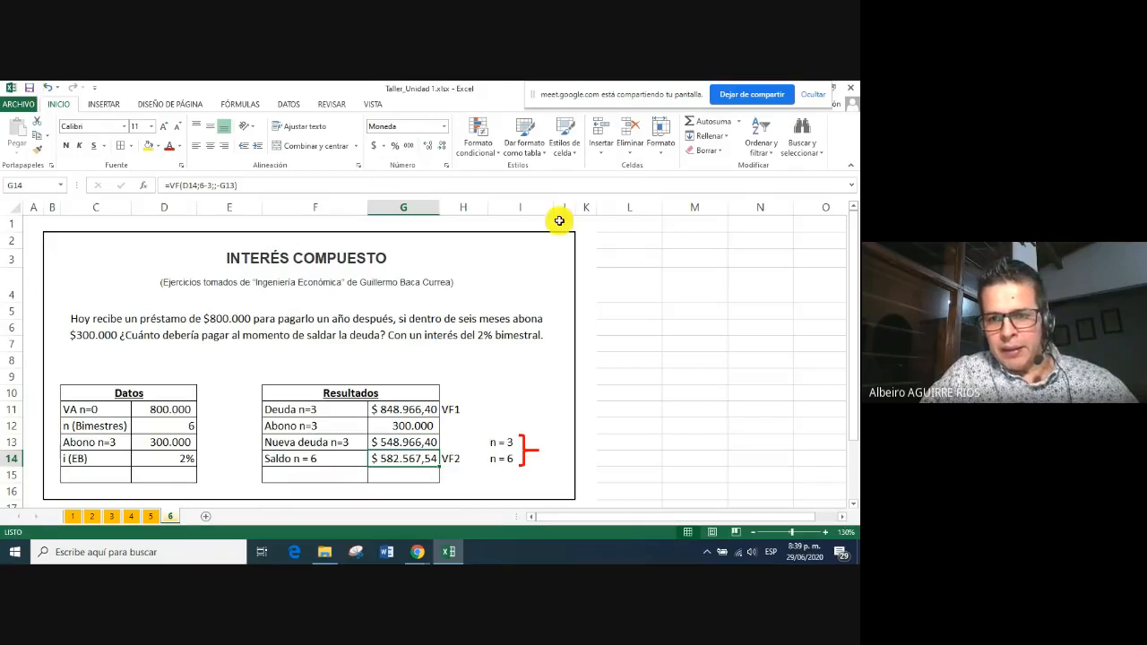
{"action": "left_click_drag", "start_coordinate": [554, 210], "coordinate": [545, 210]}
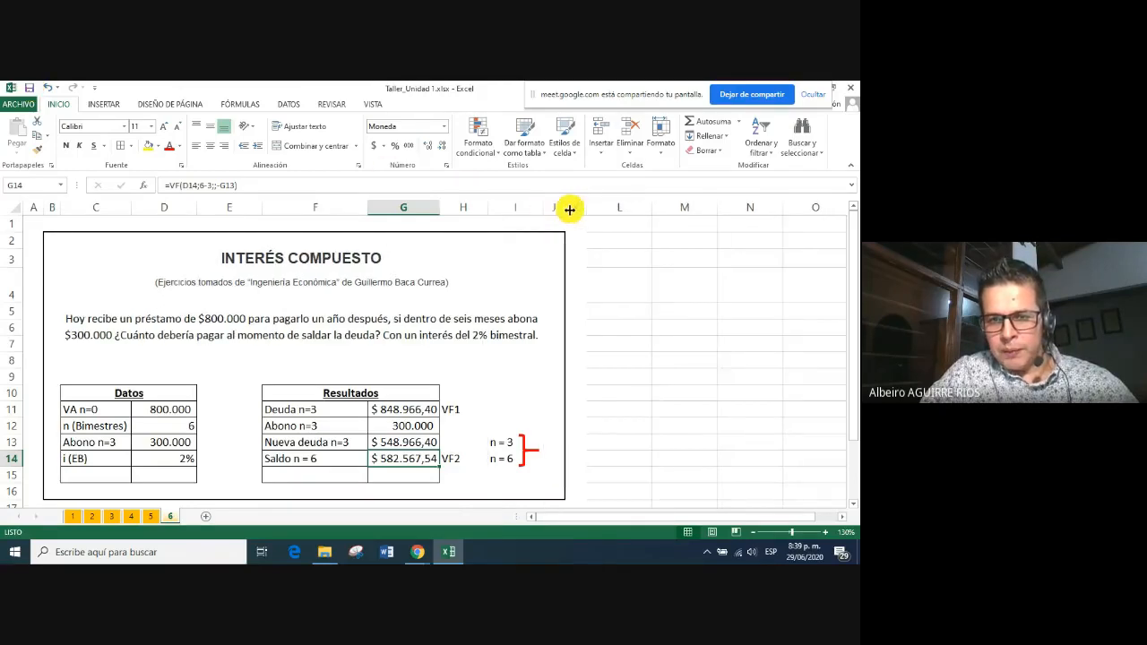
{"action": "left_click", "coordinate": [603, 242]}
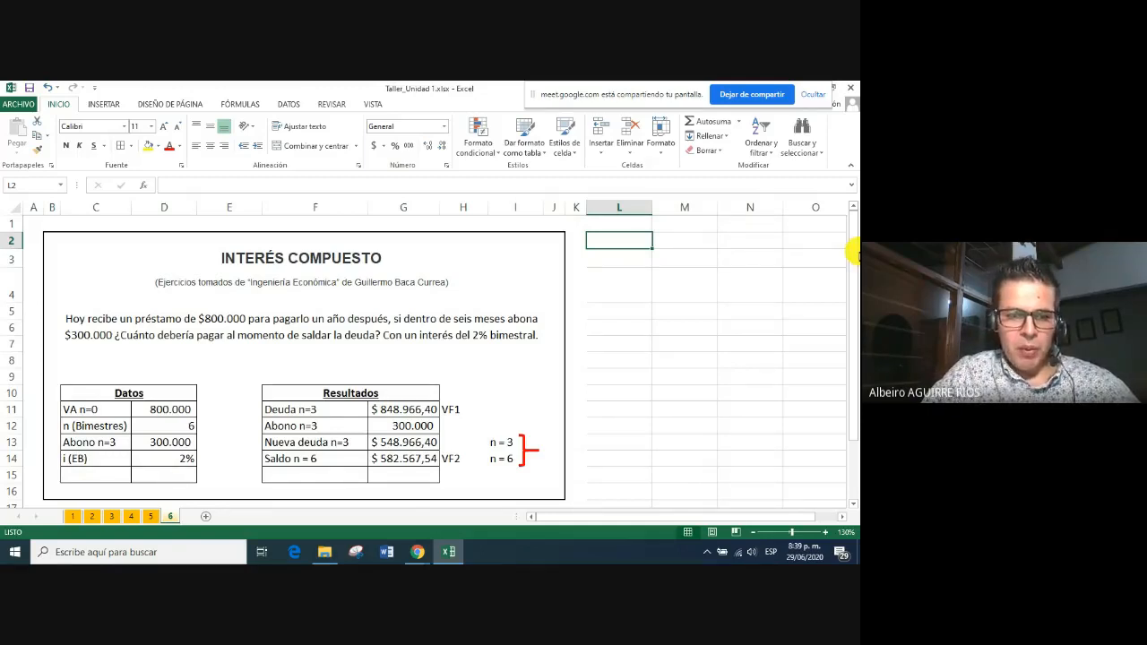
Review the Datos and Resultados tables on sheets 1, 2 and 3, and return to sheet 1
{"action": "left_click", "coordinate": [72, 518]}
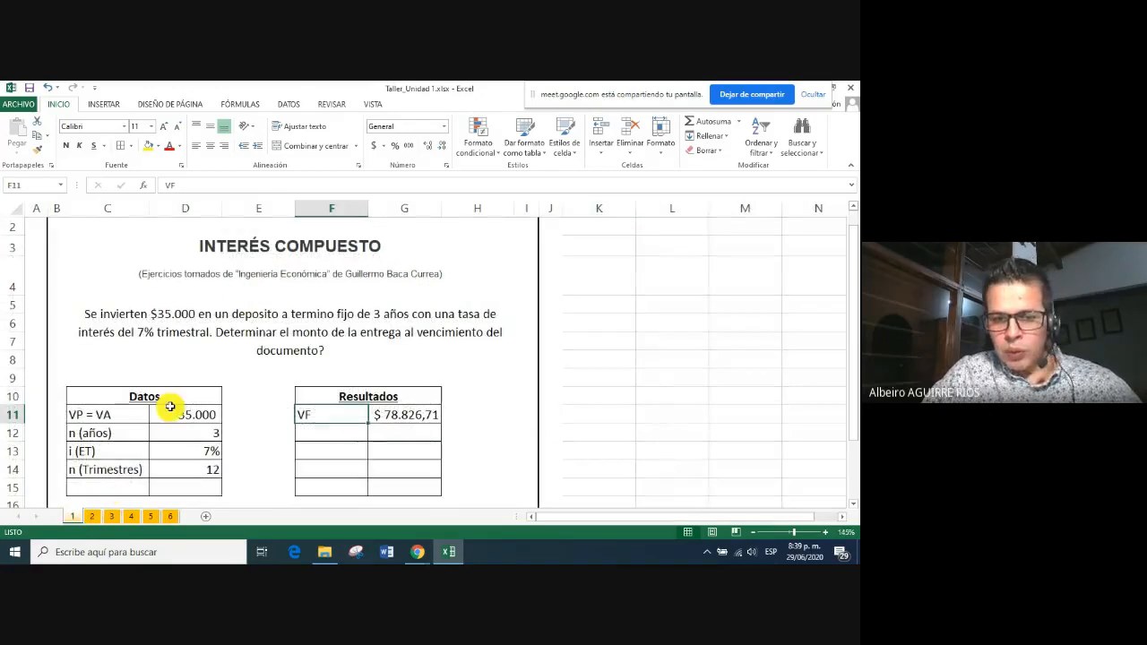
{"action": "left_click", "coordinate": [436, 414]}
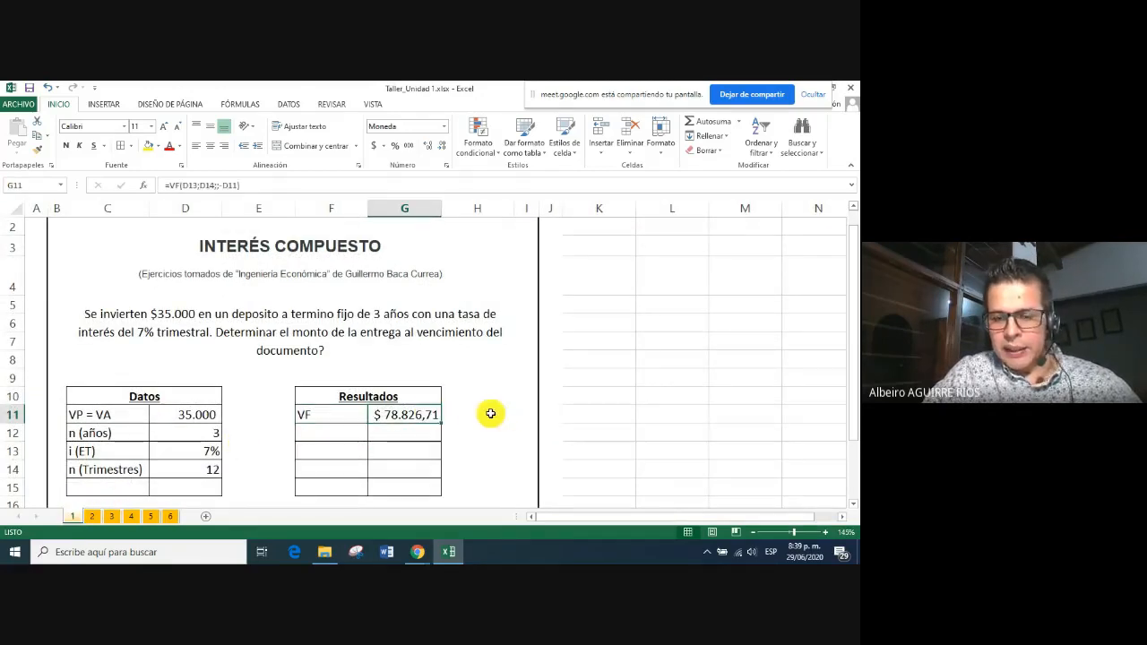
{"action": "left_click", "coordinate": [498, 413]}
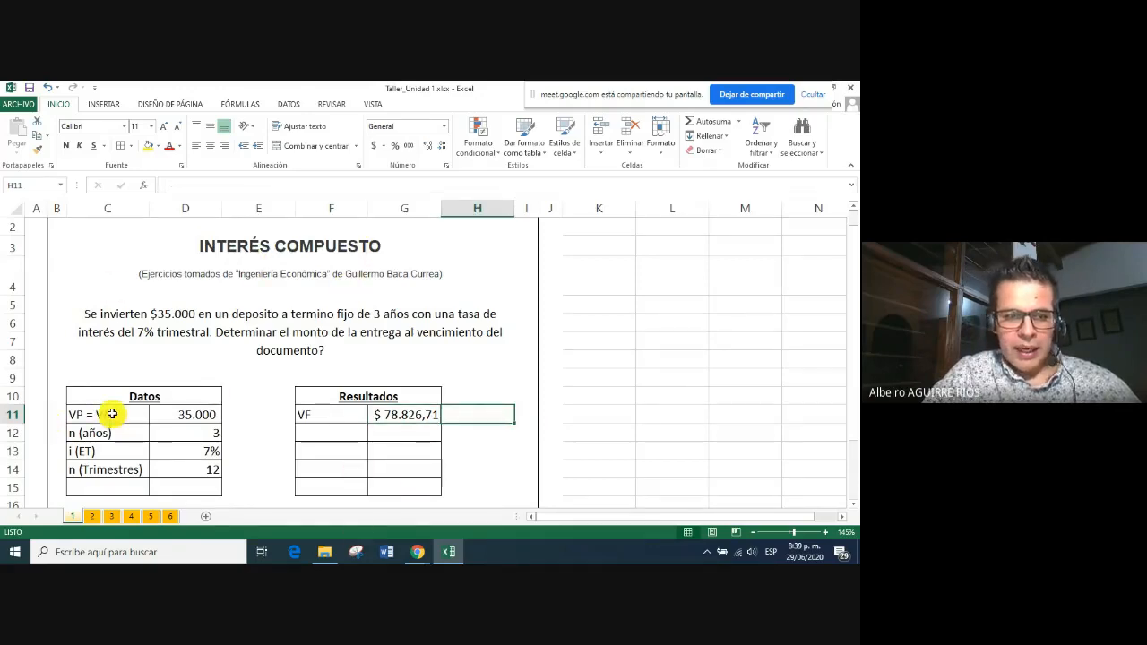
{"action": "left_click_drag", "start_coordinate": [110, 415], "coordinate": [377, 473]}
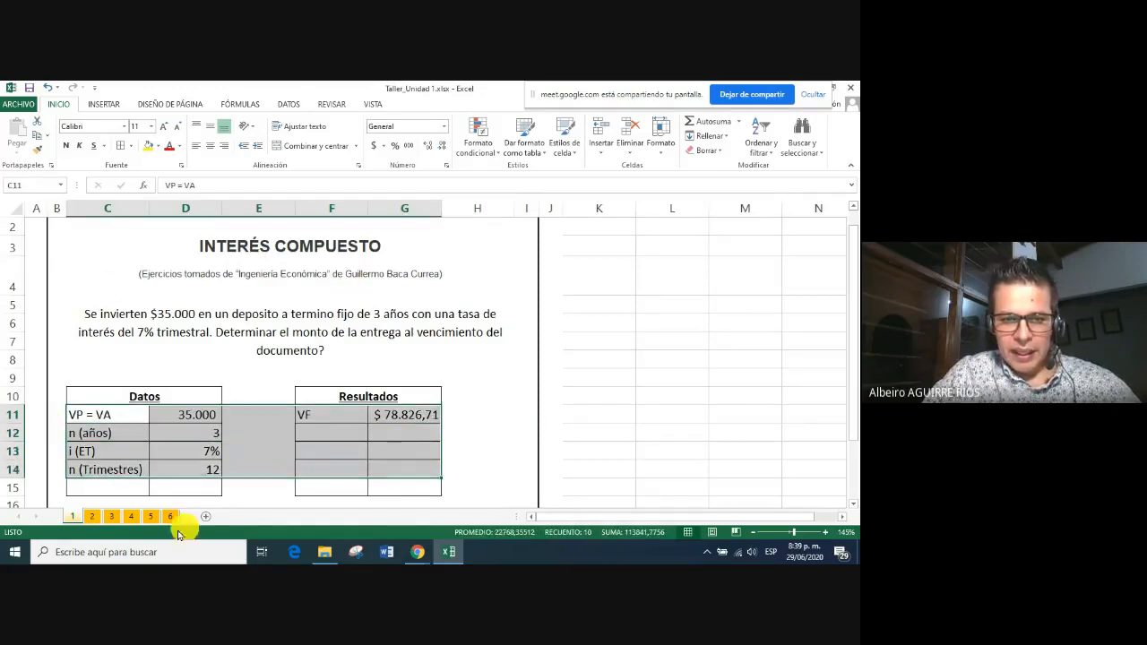
{"action": "left_click", "coordinate": [93, 518]}
{"action": "left_click_drag", "start_coordinate": [90, 411], "coordinate": [345, 467]}
{"action": "left_click", "coordinate": [111, 517]}
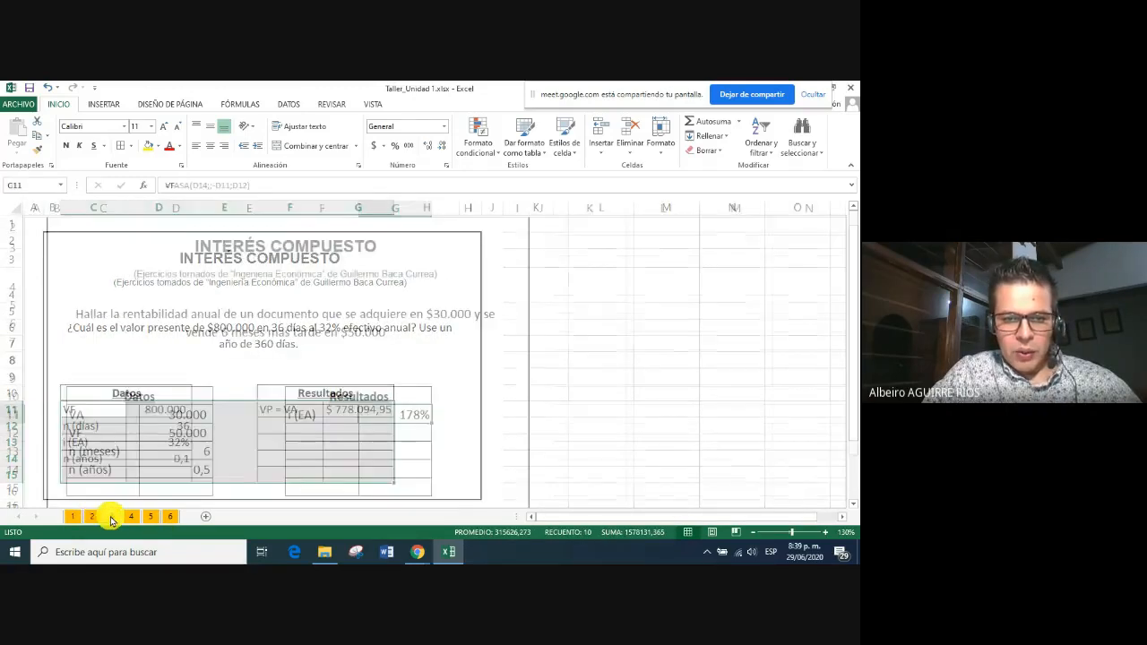
{"action": "left_click", "coordinate": [72, 517]}
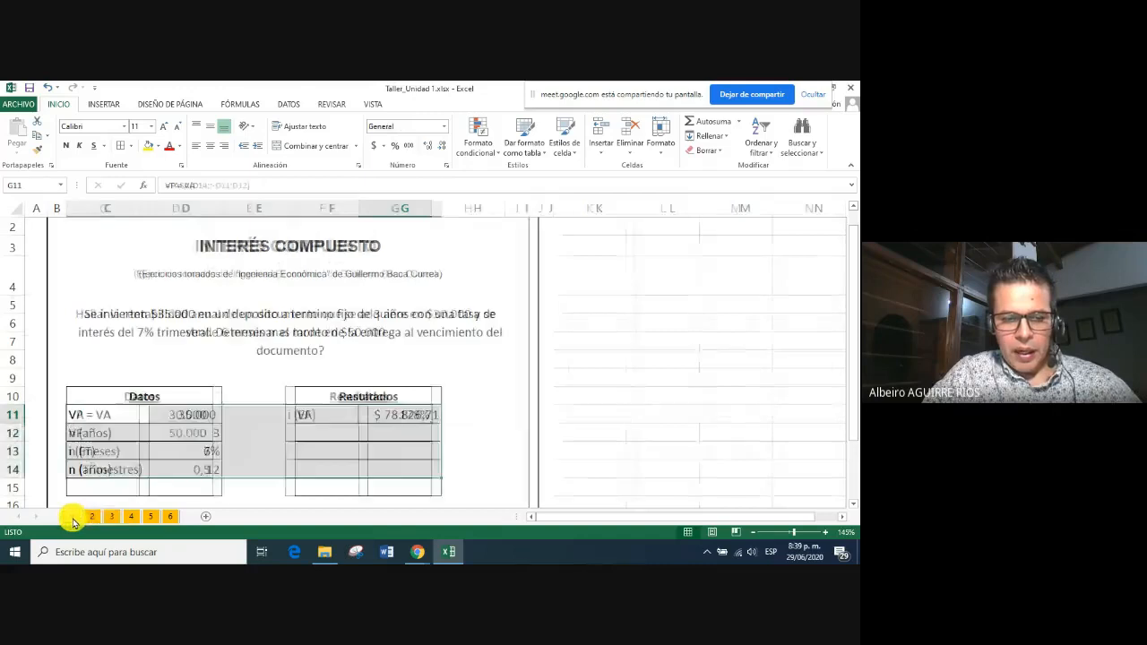
{"action": "left_click", "coordinate": [97, 374]}
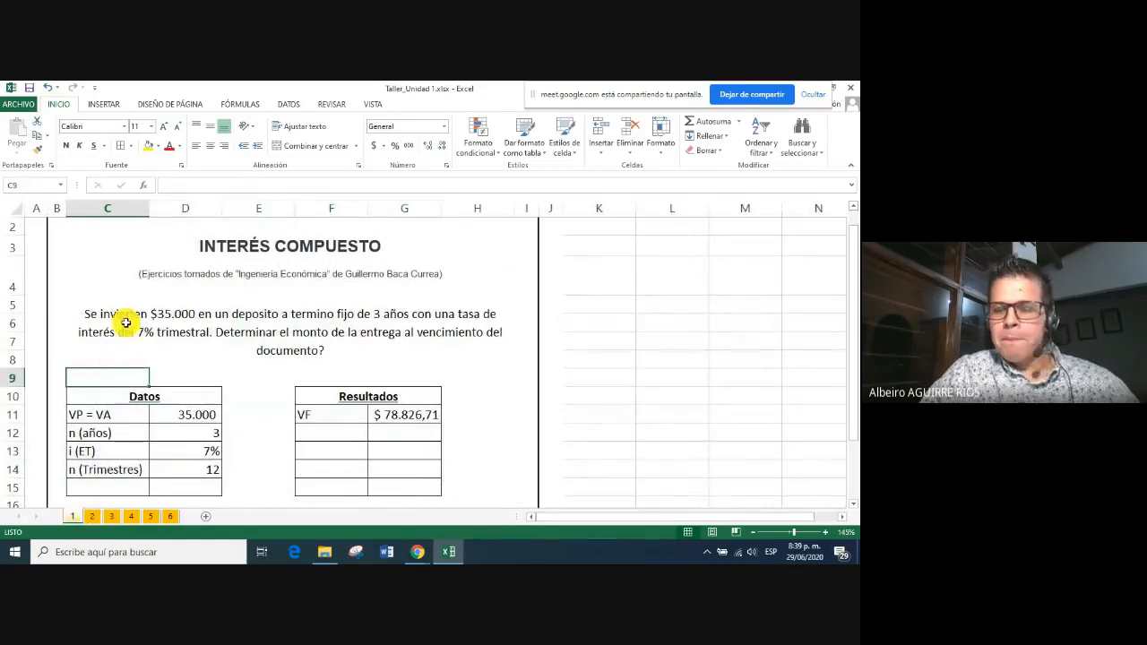
Shift the meet.google.com screen-sharing bar clear of the window controls and switch to the Meet window in Chrome
{"action": "left_click", "coordinate": [653, 97]}
{"action": "left_click_drag", "start_coordinate": [653, 97], "coordinate": [613, 97]}
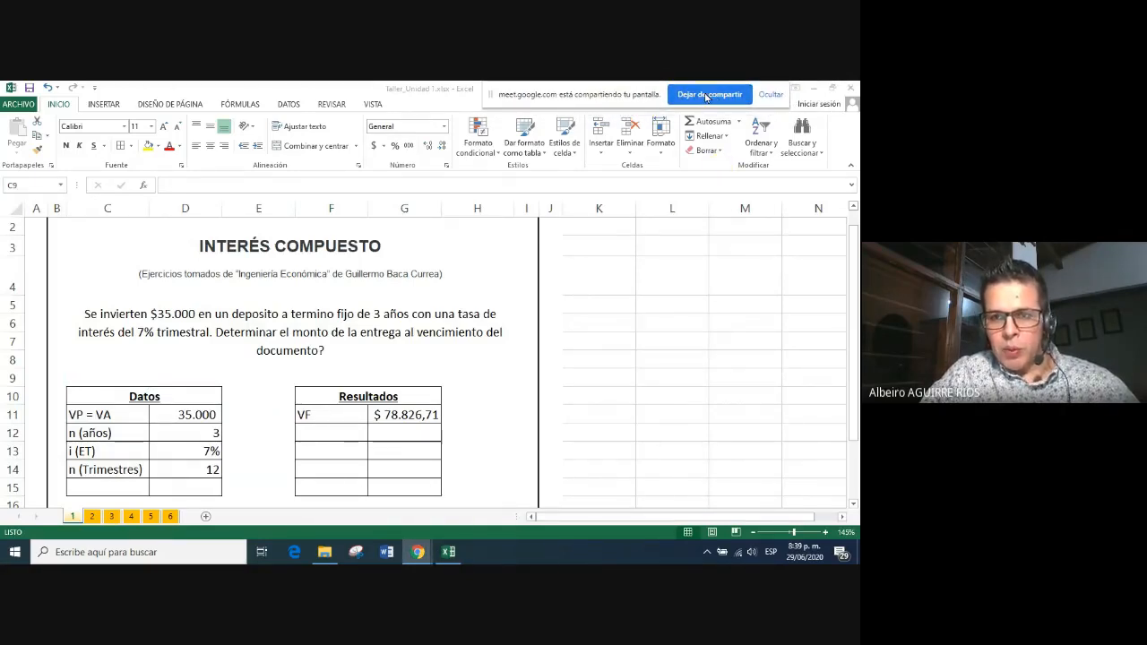
{"action": "mouse_move", "coordinate": [418, 554]}
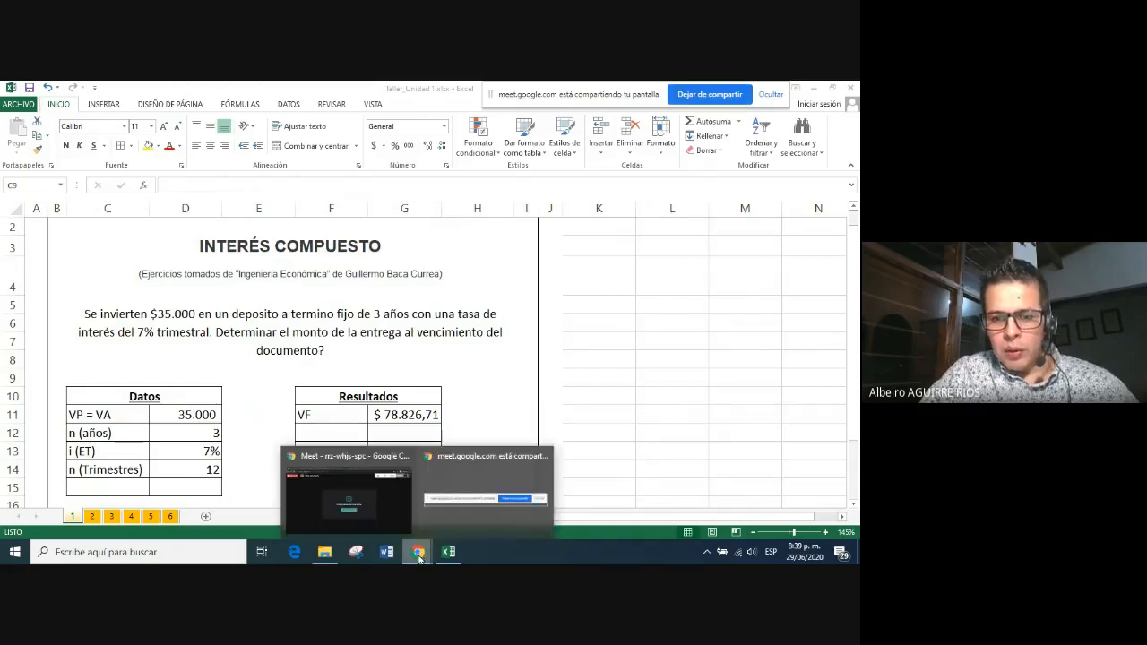